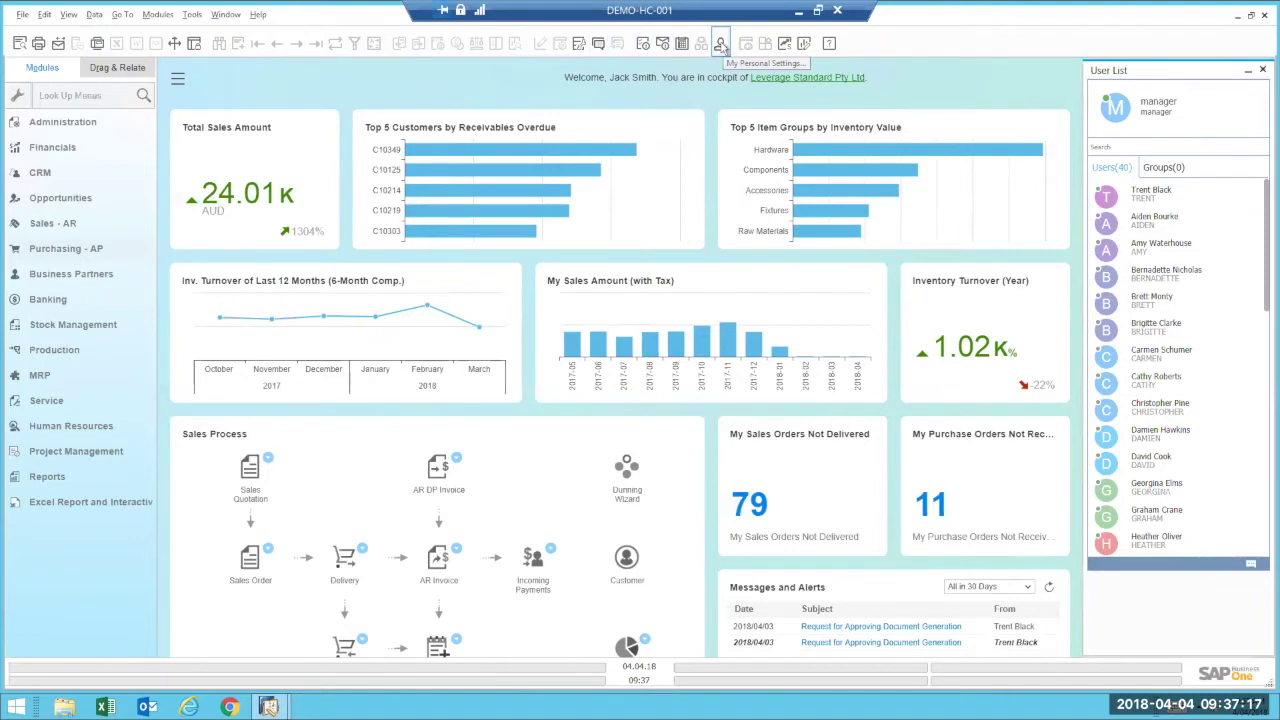
Open the personal user settings and review the services options, including the message update interval and screen locking time.
{"action": "left_click", "coordinate": [720, 45]}
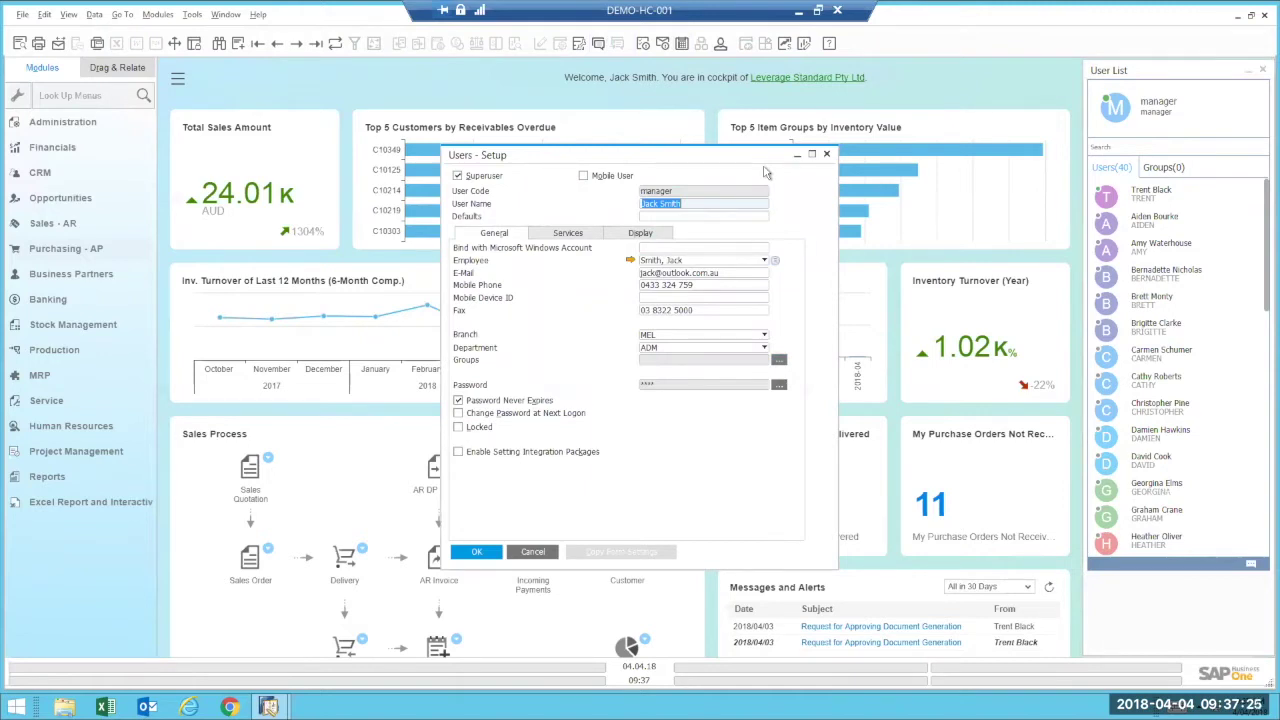
{"action": "left_click", "coordinate": [567, 236]}
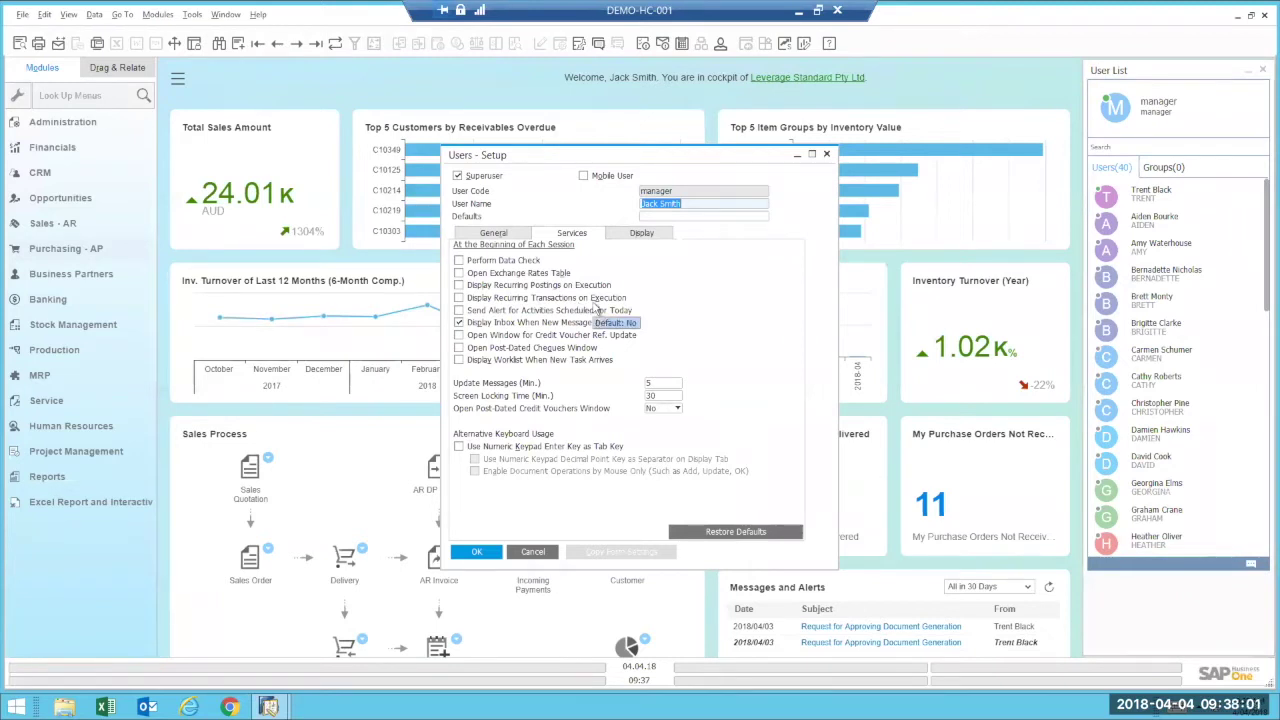
{"action": "left_click", "coordinate": [666, 384]}
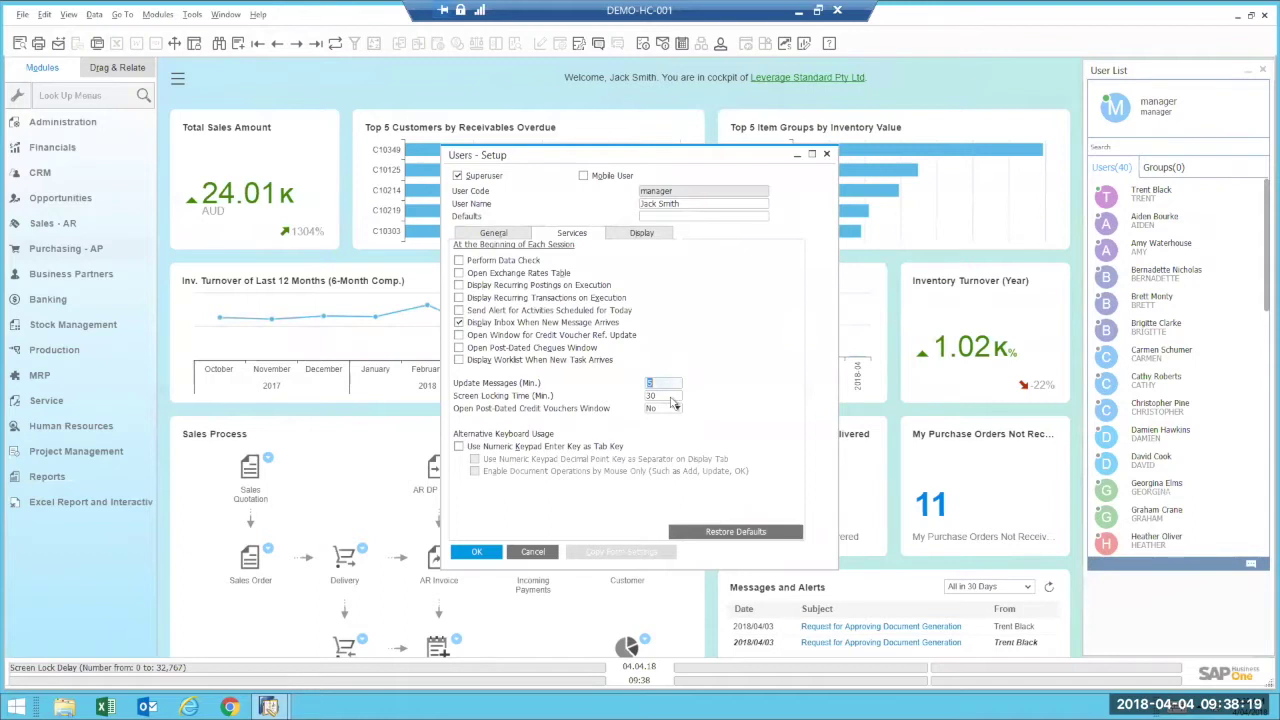
{"action": "left_click", "coordinate": [672, 397]}
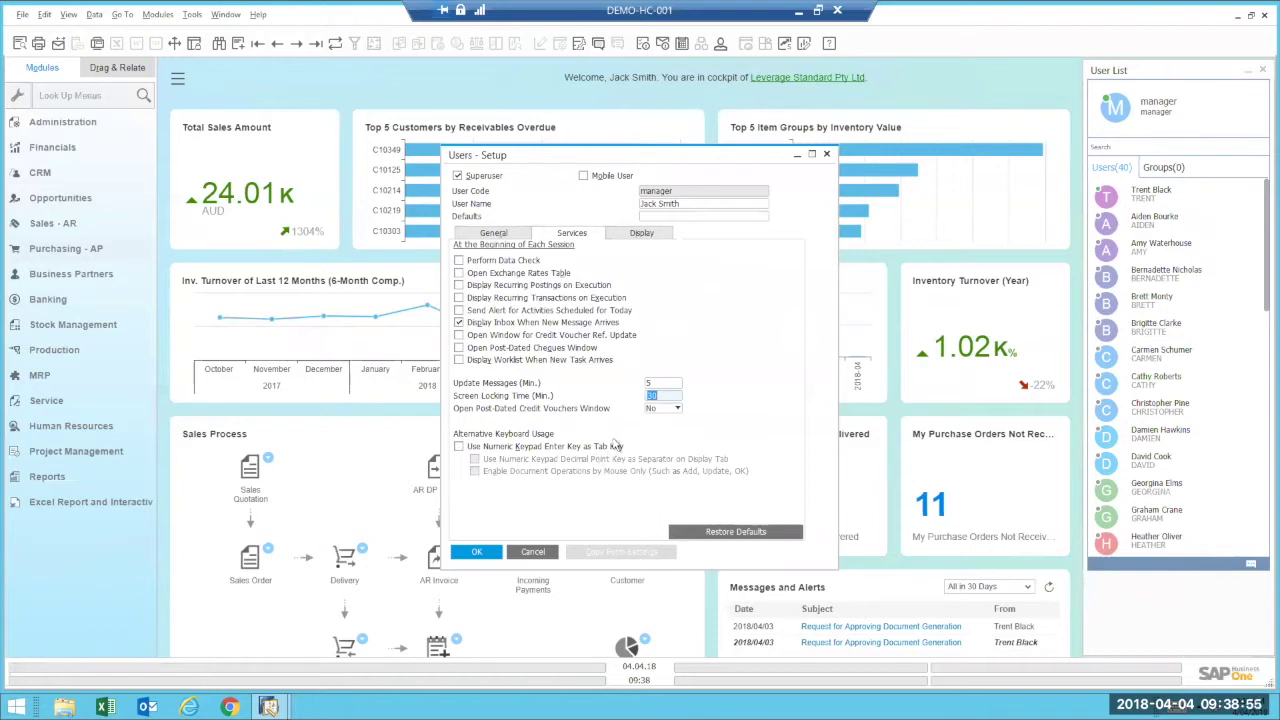
Set the user's display colour to Violet and save the change.
{"action": "left_click", "coordinate": [637, 237]}
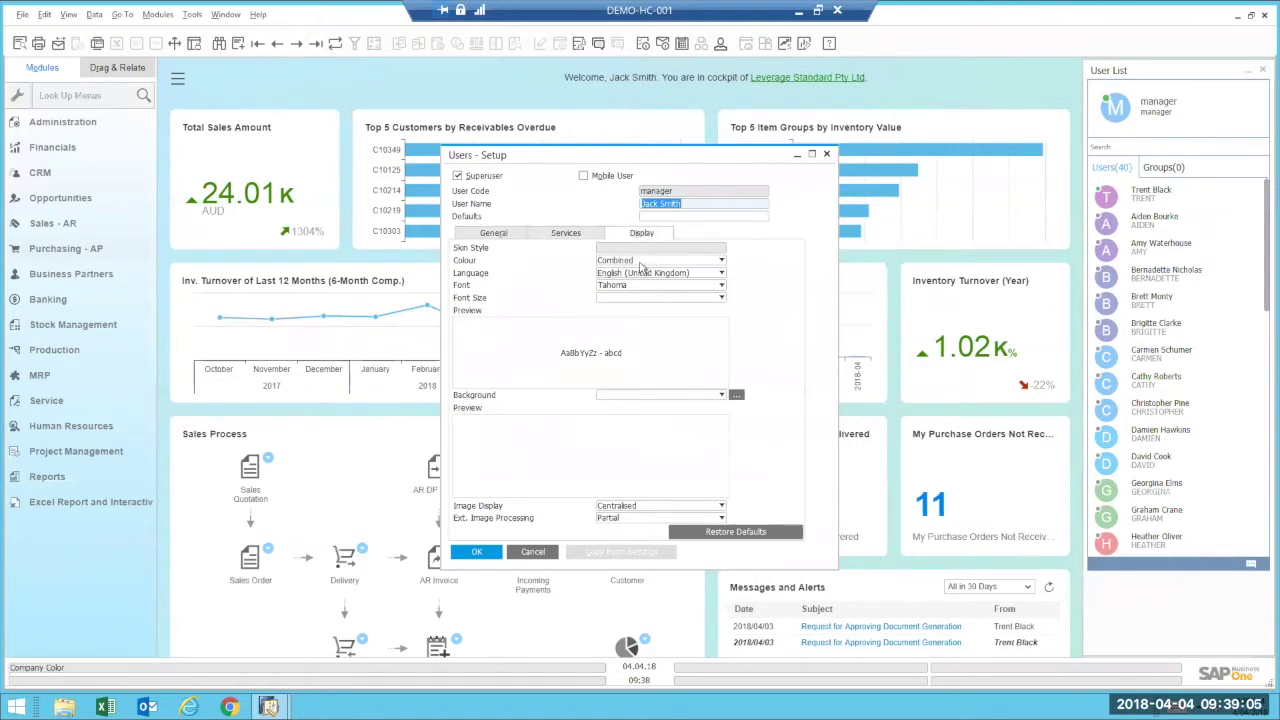
{"action": "left_click", "coordinate": [646, 262]}
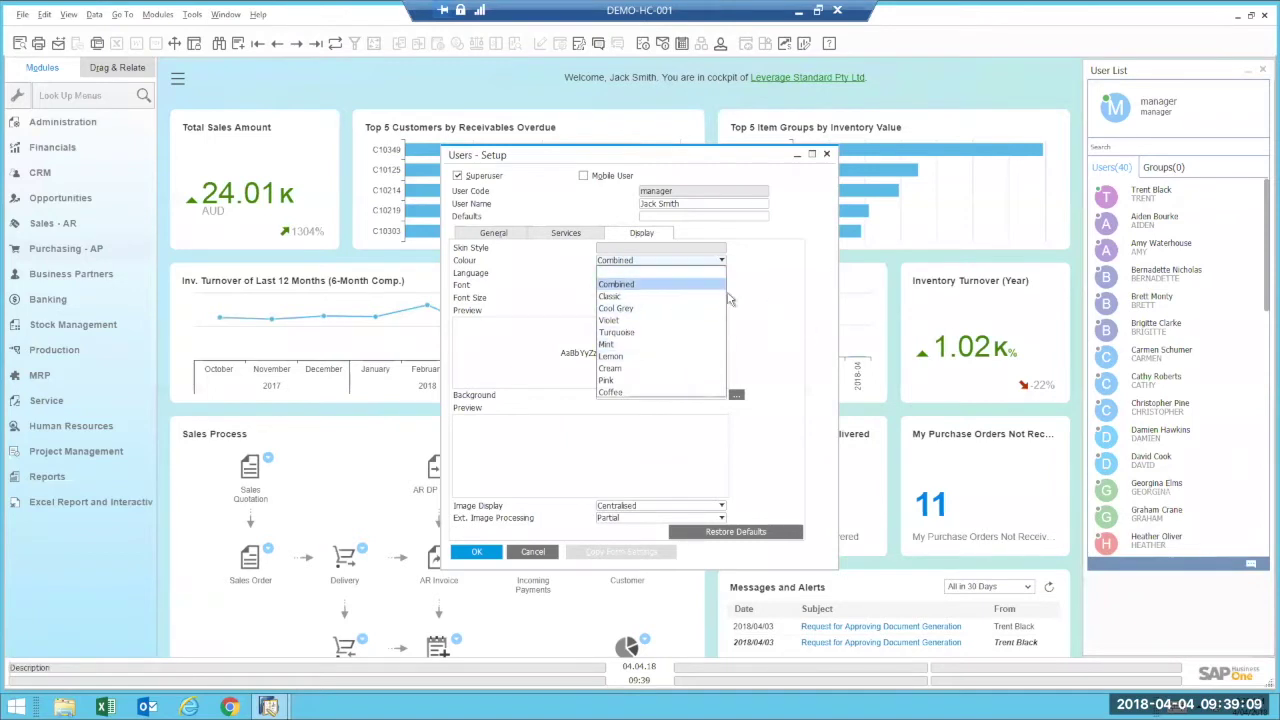
{"action": "left_click", "coordinate": [620, 321]}
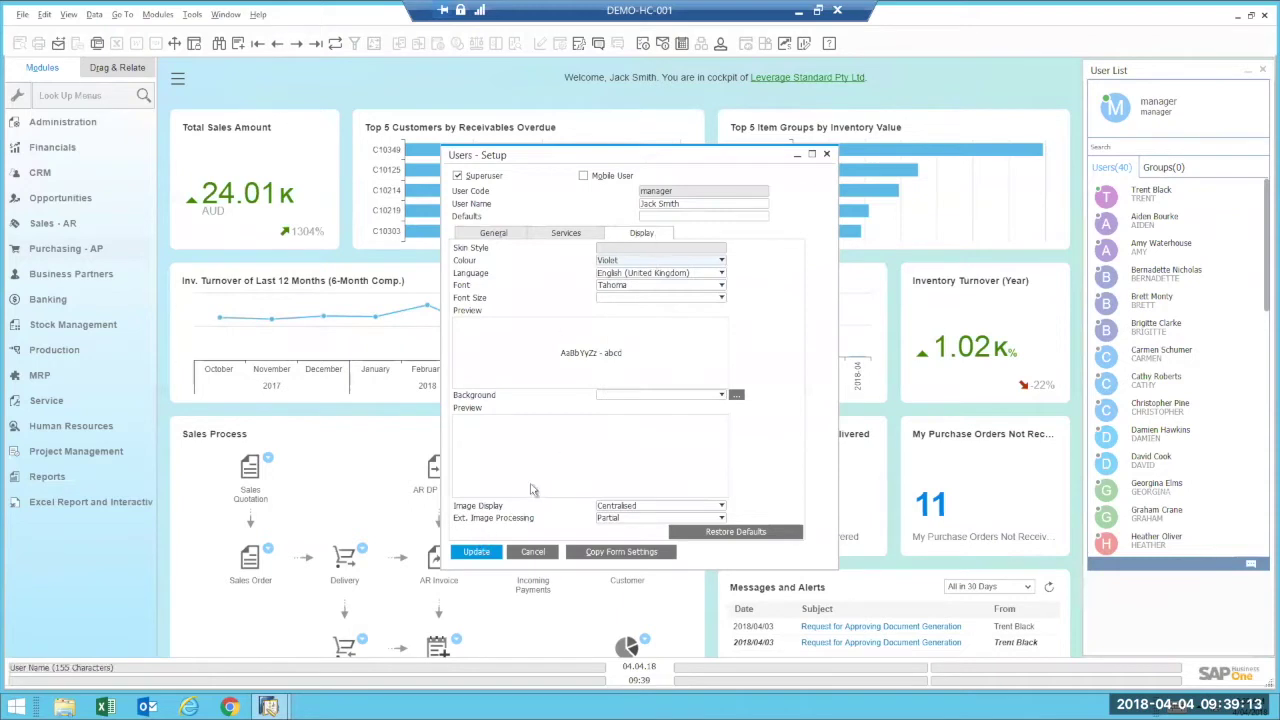
{"action": "left_click", "coordinate": [477, 553]}
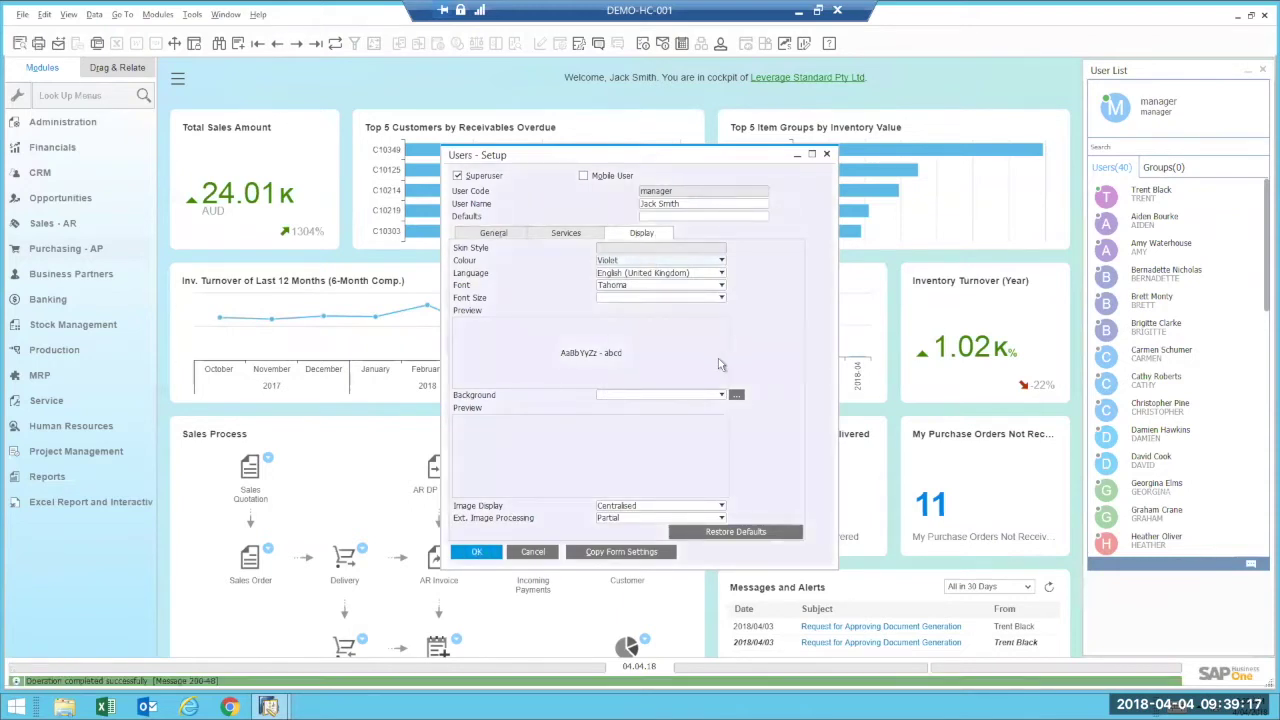
Check the available font sizes without choosing one and close the user setup.
{"action": "left_click", "coordinate": [611, 299]}
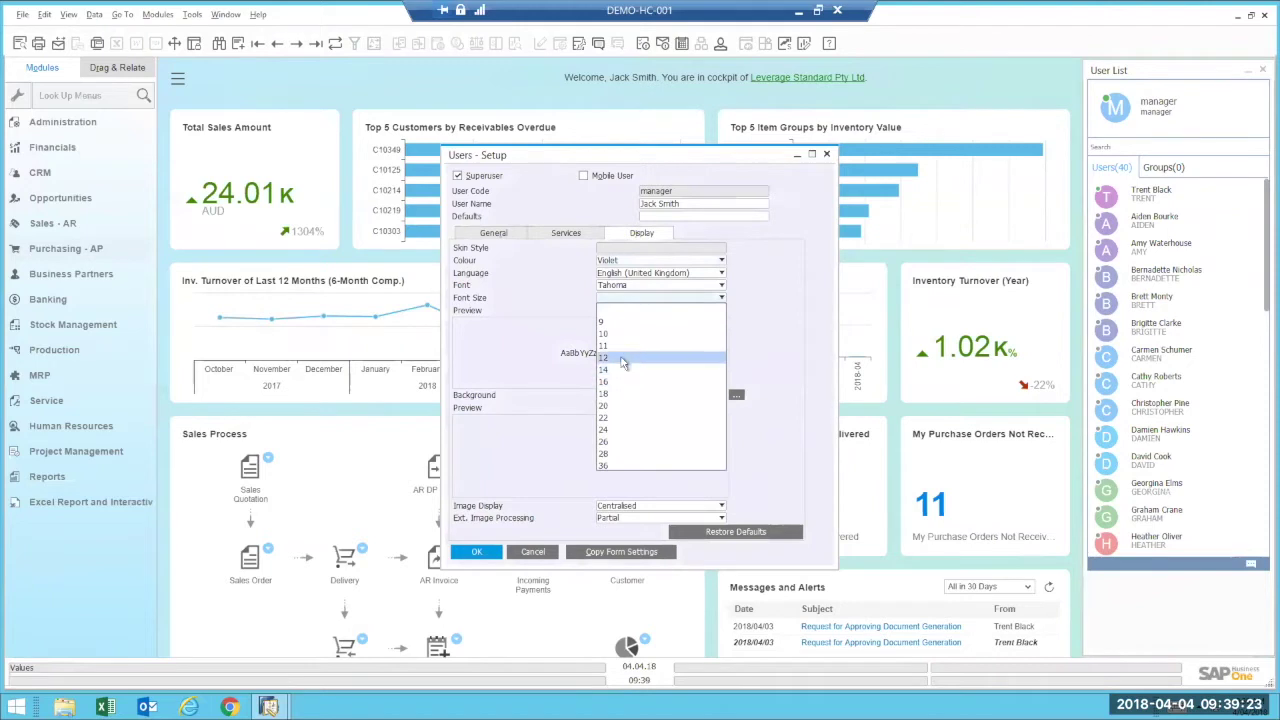
{"action": "left_click", "coordinate": [763, 312]}
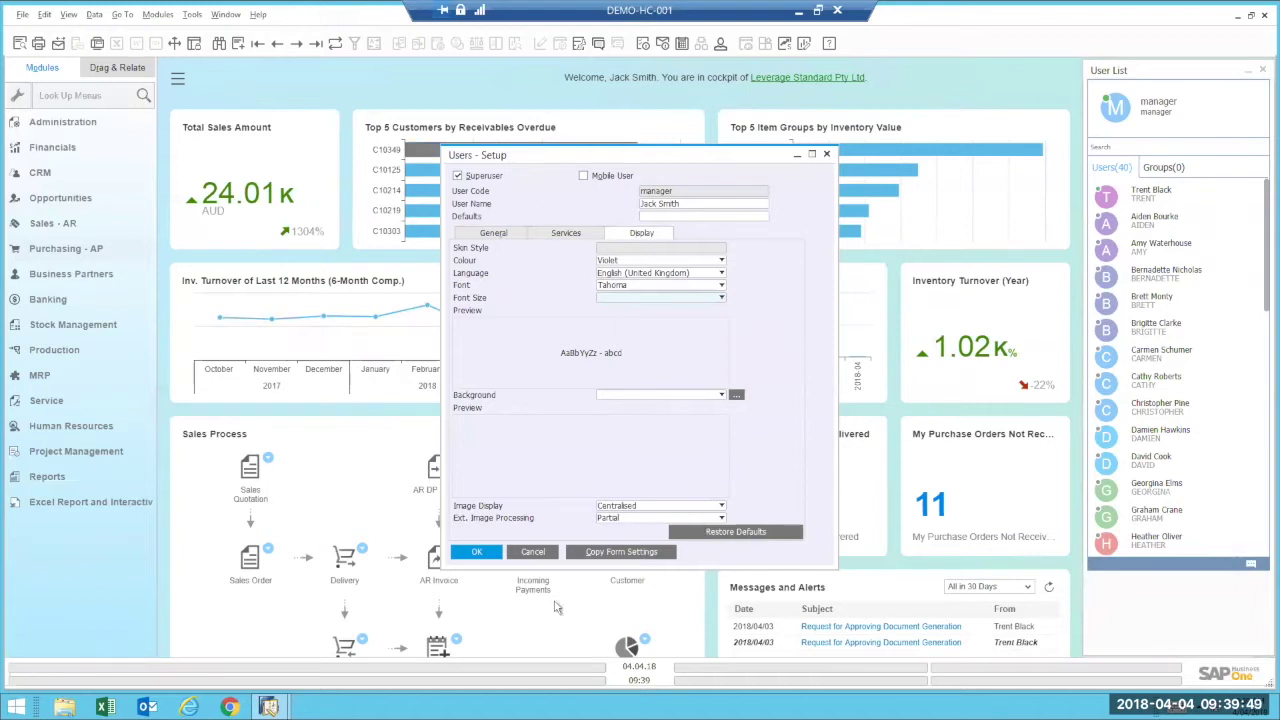
{"action": "left_click", "coordinate": [475, 555]}
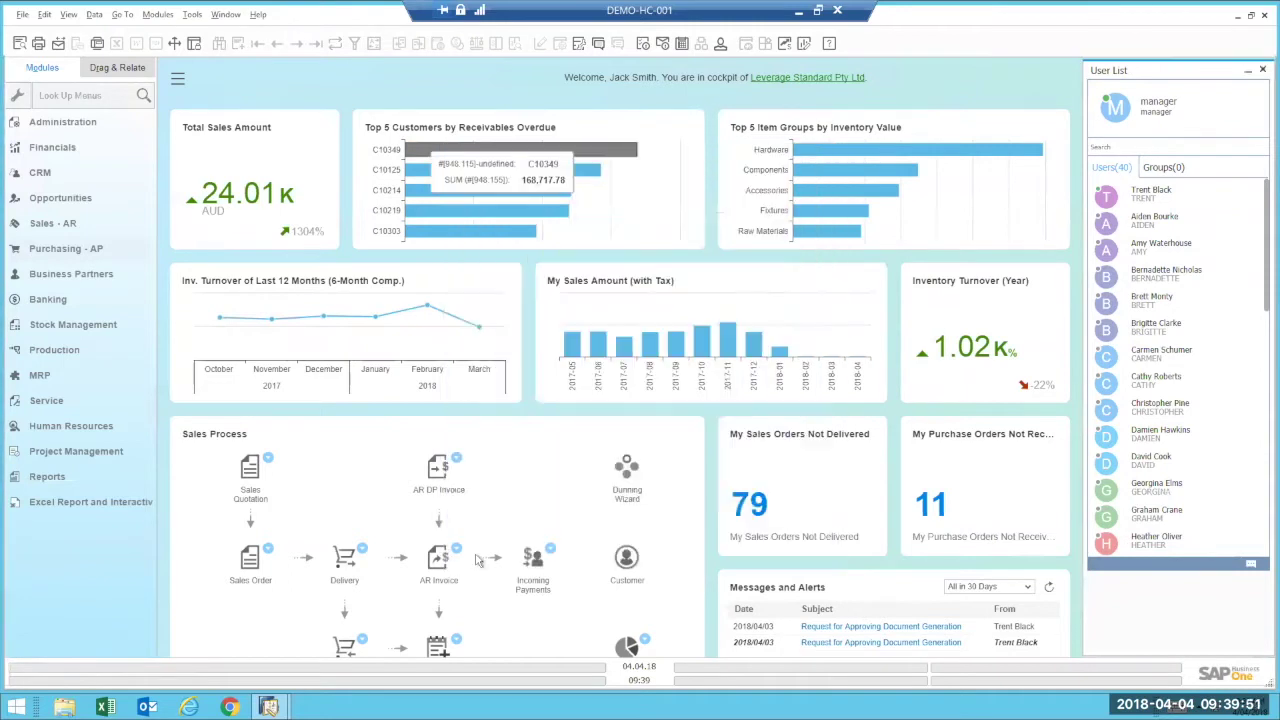
Look up "user de" among the menus, open User Defaults and display the Australian User record.
{"action": "left_click", "coordinate": [115, 100]}
{"action": "type", "text": "user de"}
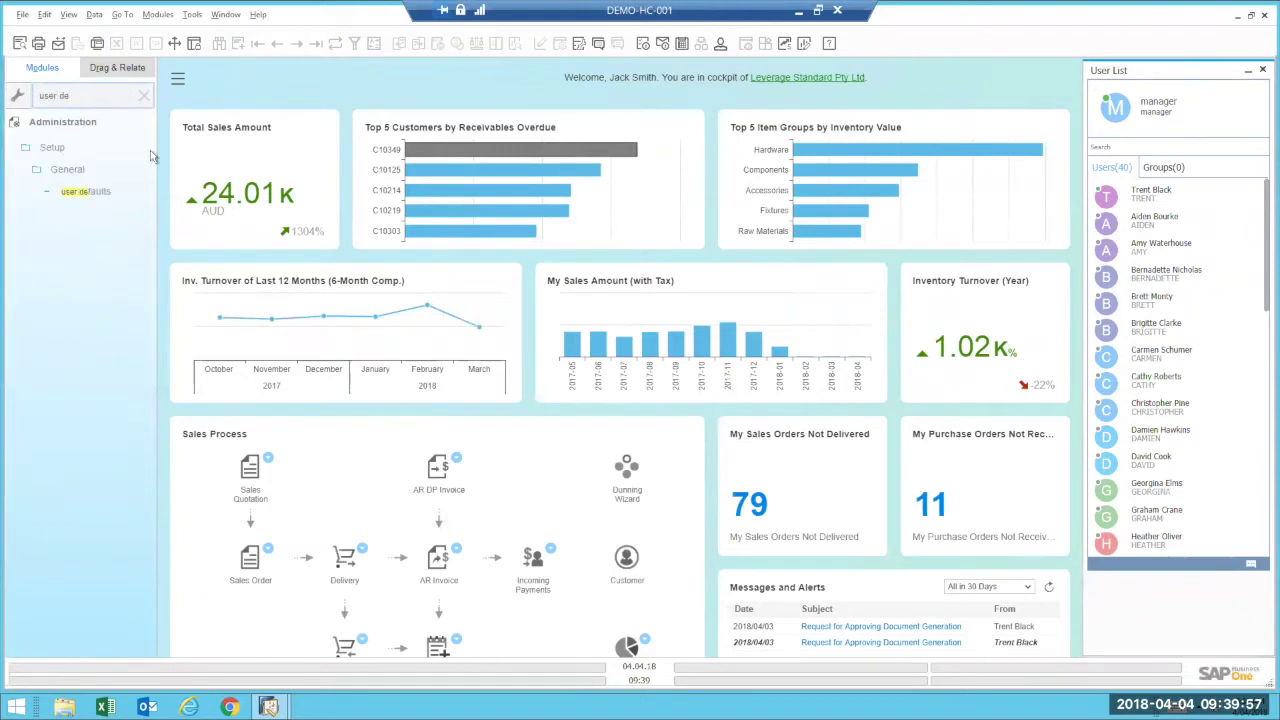
{"action": "left_click", "coordinate": [88, 192]}
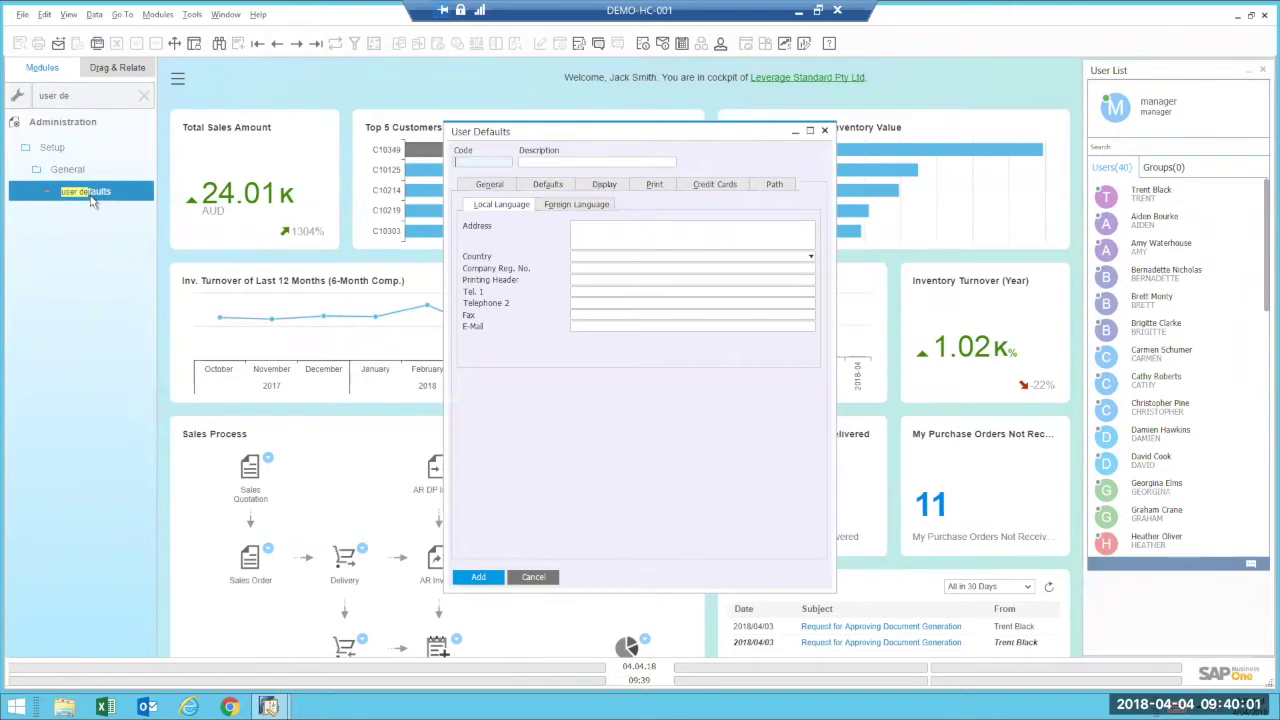
{"action": "left_click", "coordinate": [317, 45]}
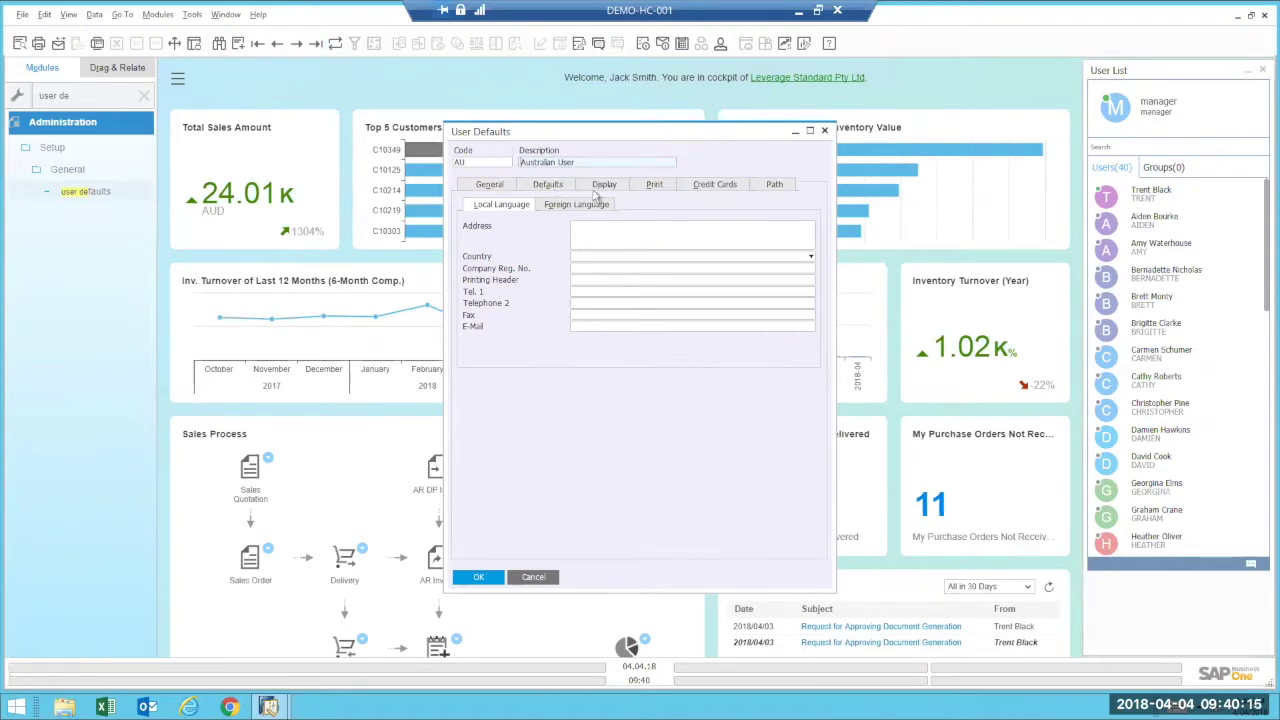
Review the Australian User record's general defaults, display and print settings, and close it without changes.
{"action": "left_click", "coordinate": [556, 190]}
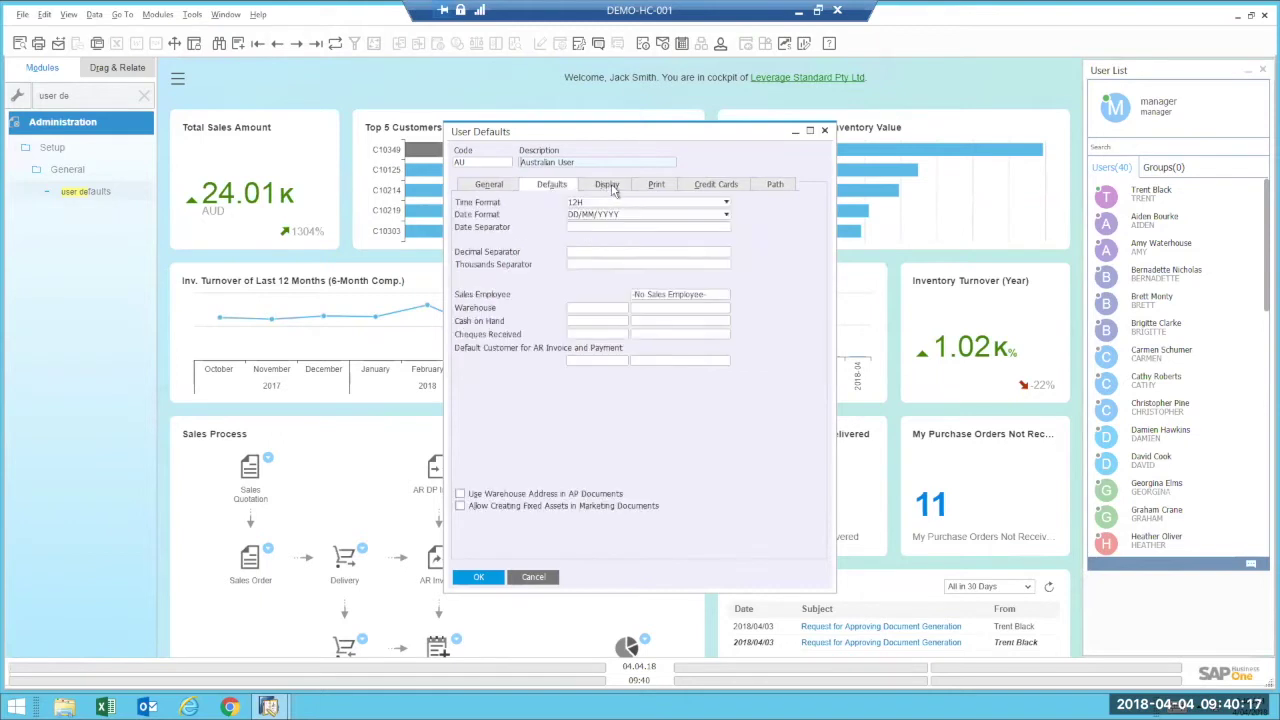
{"action": "left_click", "coordinate": [612, 190]}
{"action": "left_click", "coordinate": [655, 188]}
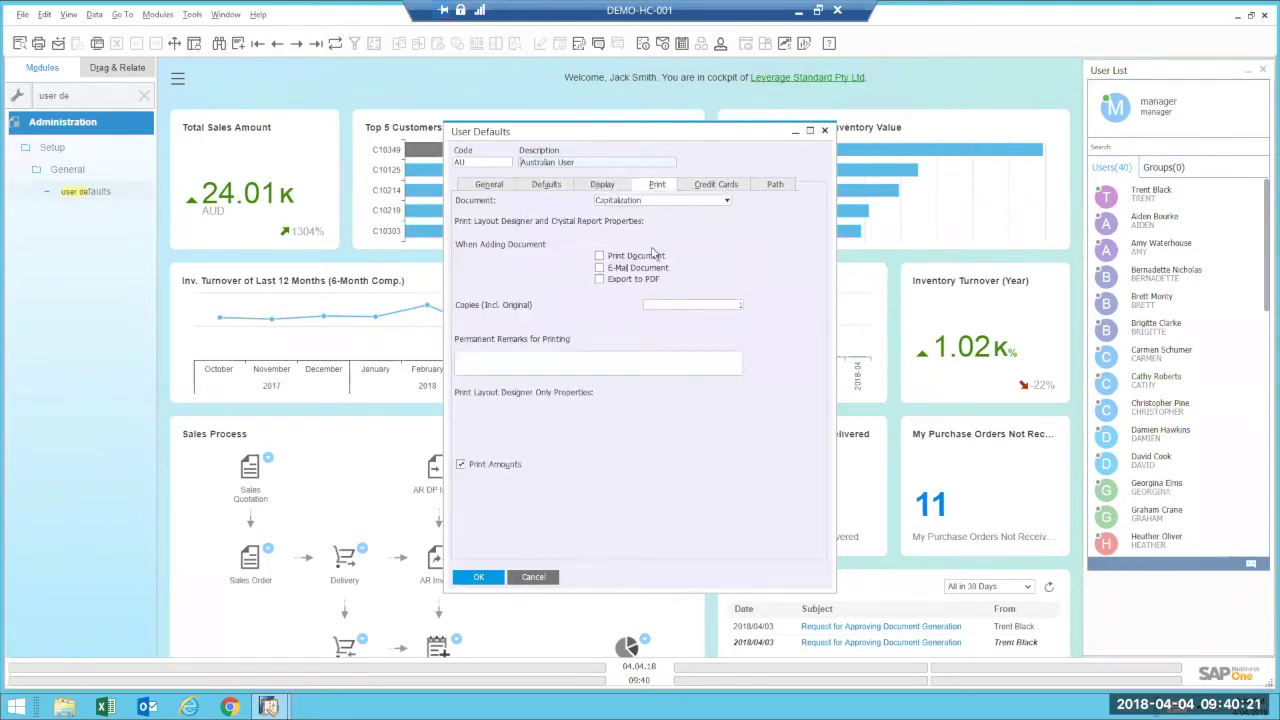
{"action": "left_click", "coordinate": [532, 578]}
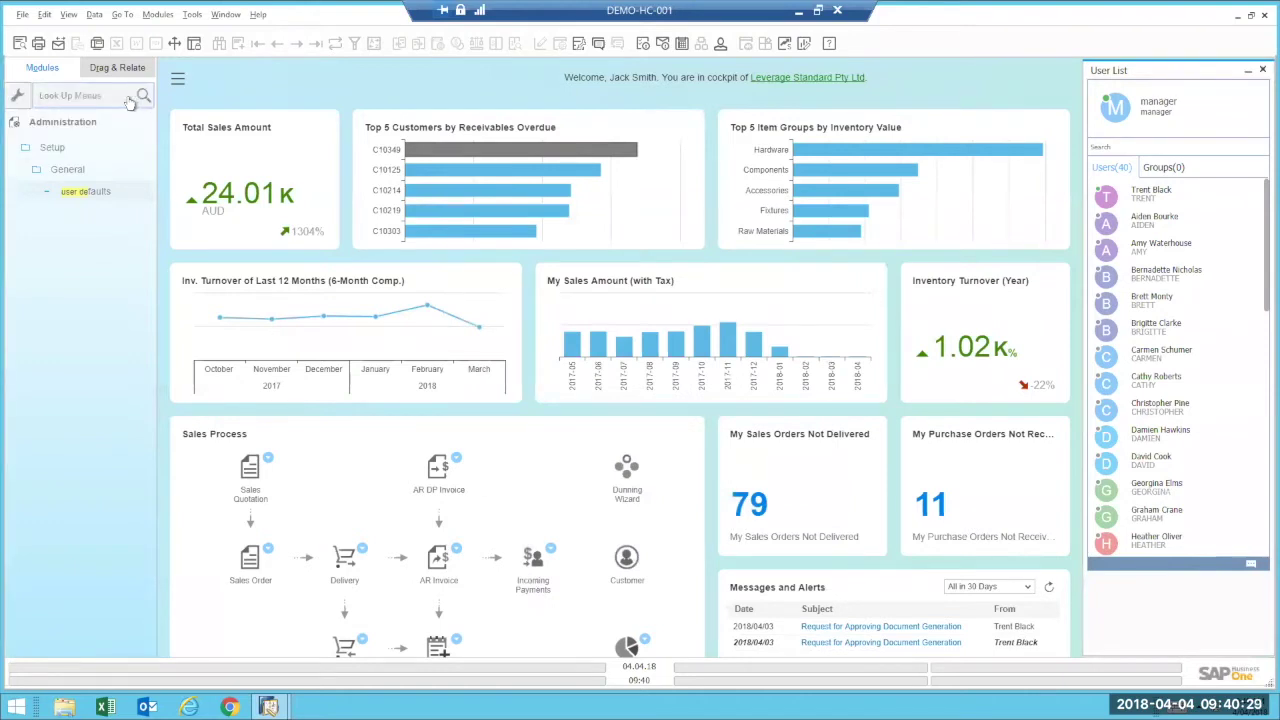
Clear the menu lookup and examine the return documents listed in the Sales - AR and Purchasing - AP modules.
{"action": "left_click", "coordinate": [145, 100]}
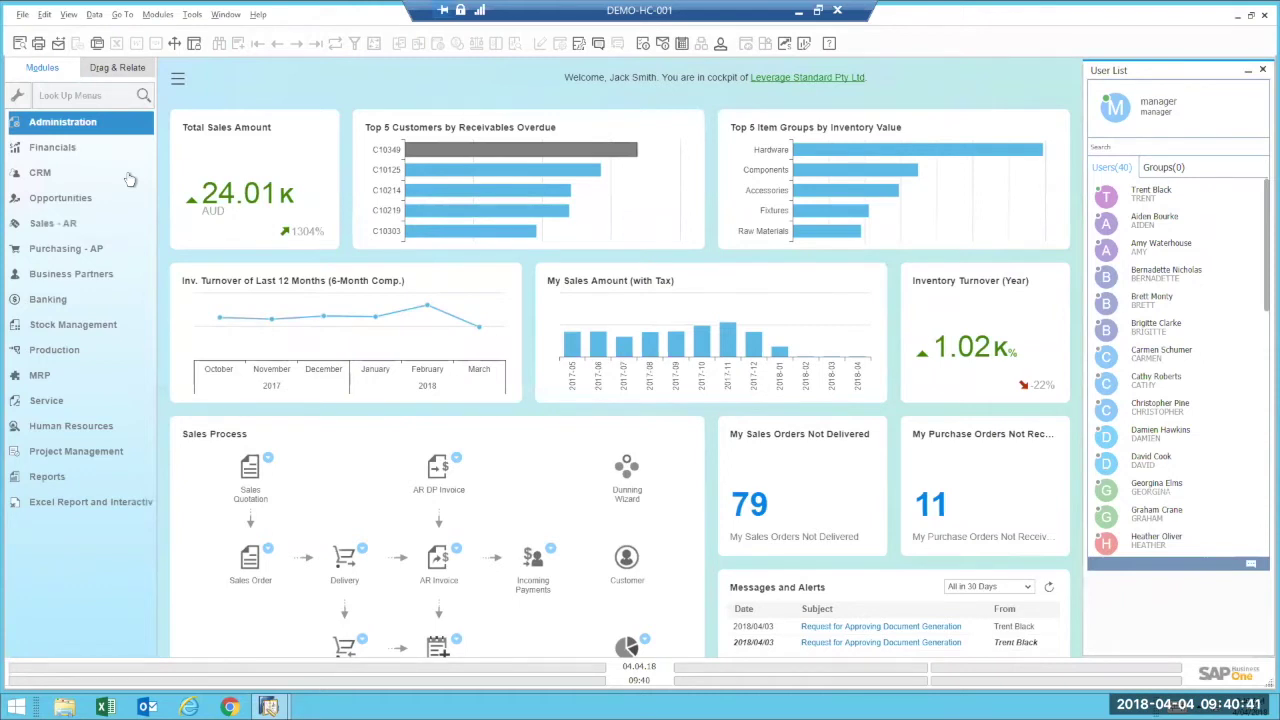
{"action": "left_click", "coordinate": [62, 226]}
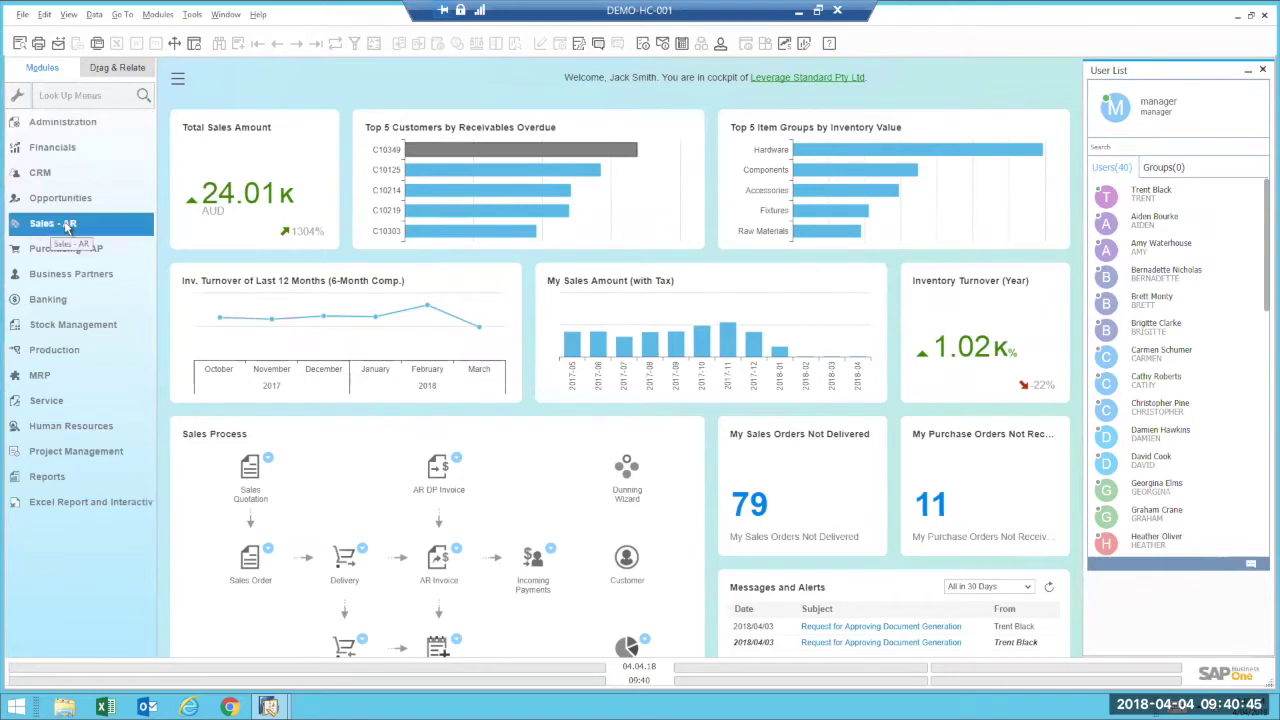
{"action": "left_click", "coordinate": [76, 238]}
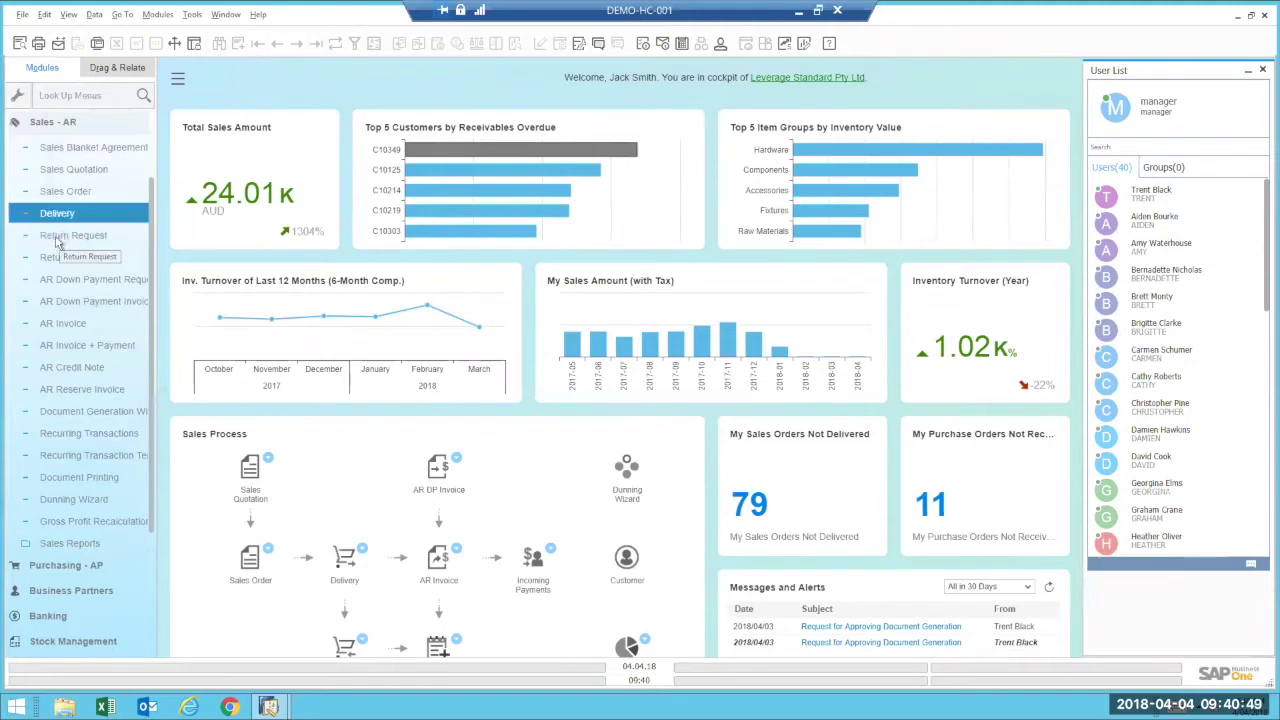
{"action": "left_click", "coordinate": [65, 566]}
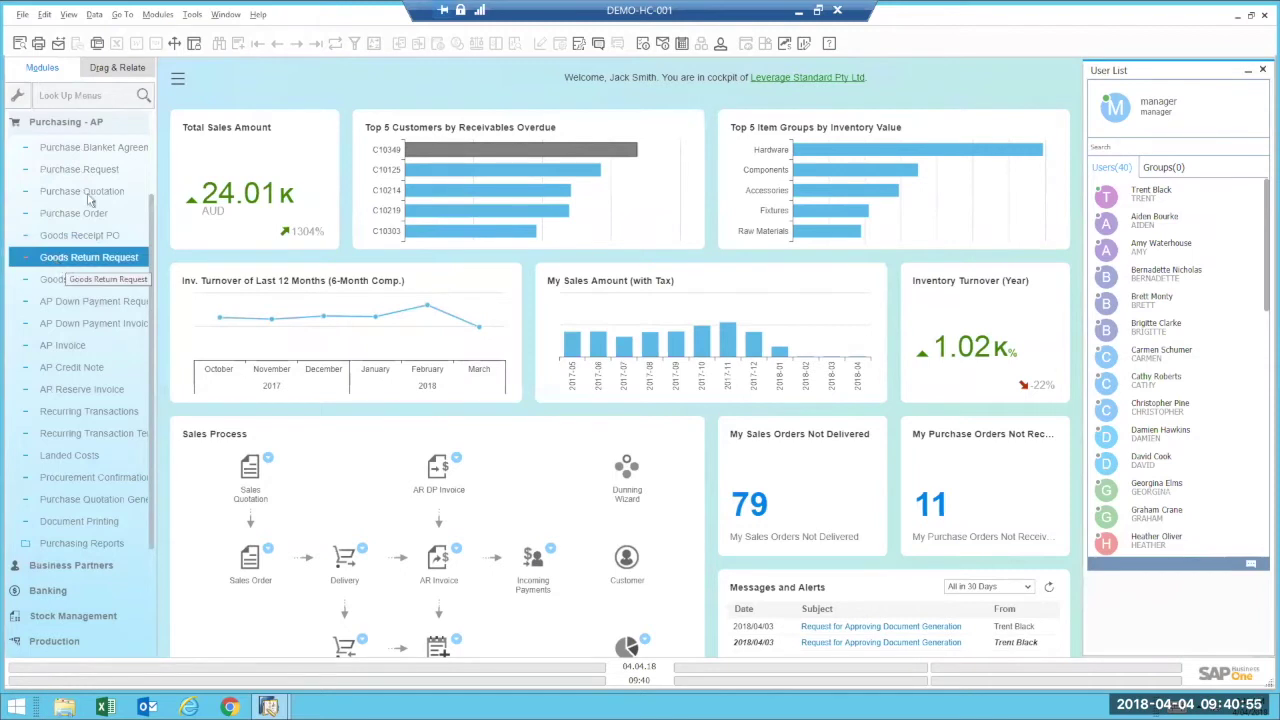
{"action": "left_click", "coordinate": [94, 125]}
Start a new Return Request in Sales - AR and choose Babbleset Foundation as the customer.
{"action": "left_click", "coordinate": [62, 228]}
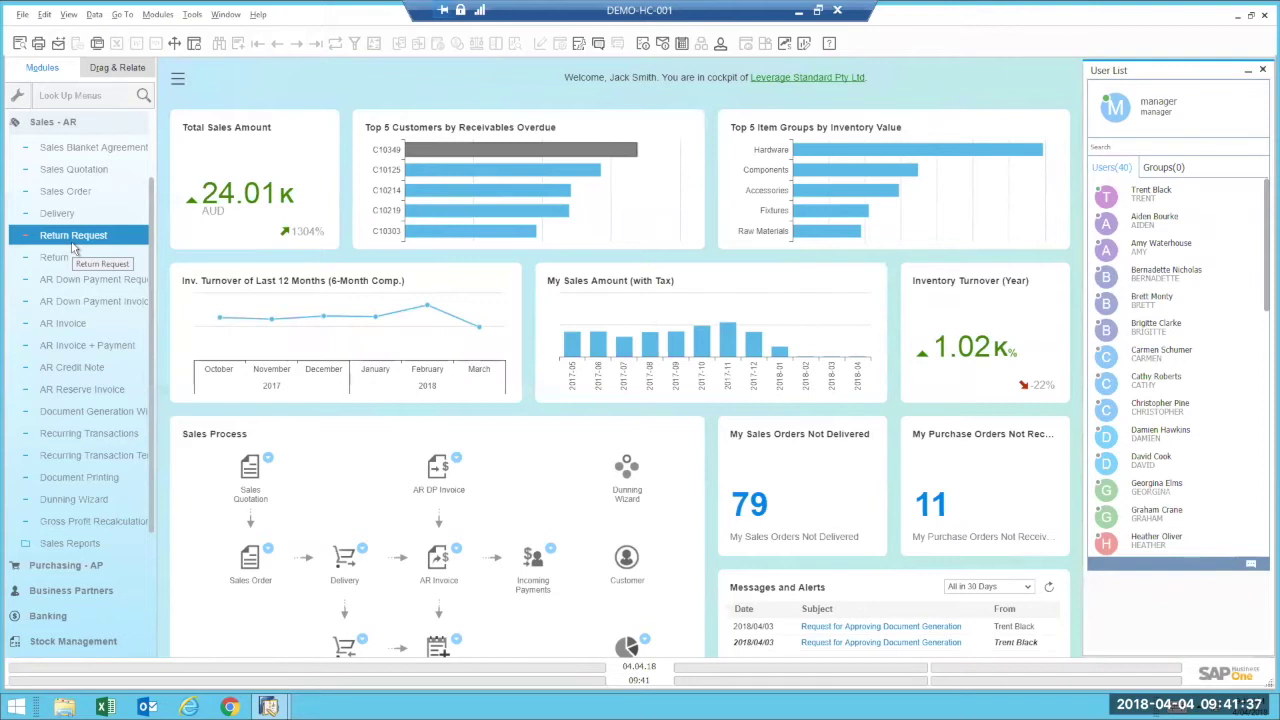
{"action": "left_click", "coordinate": [62, 124]}
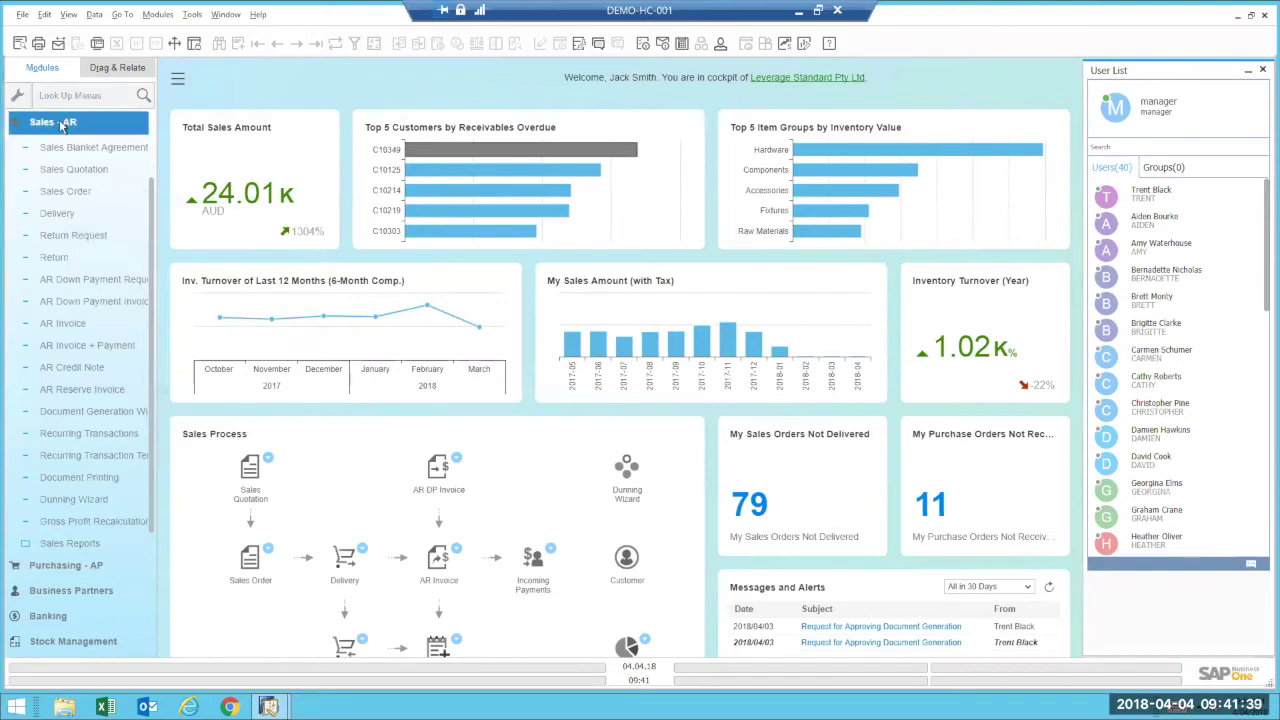
{"action": "left_click", "coordinate": [70, 243]}
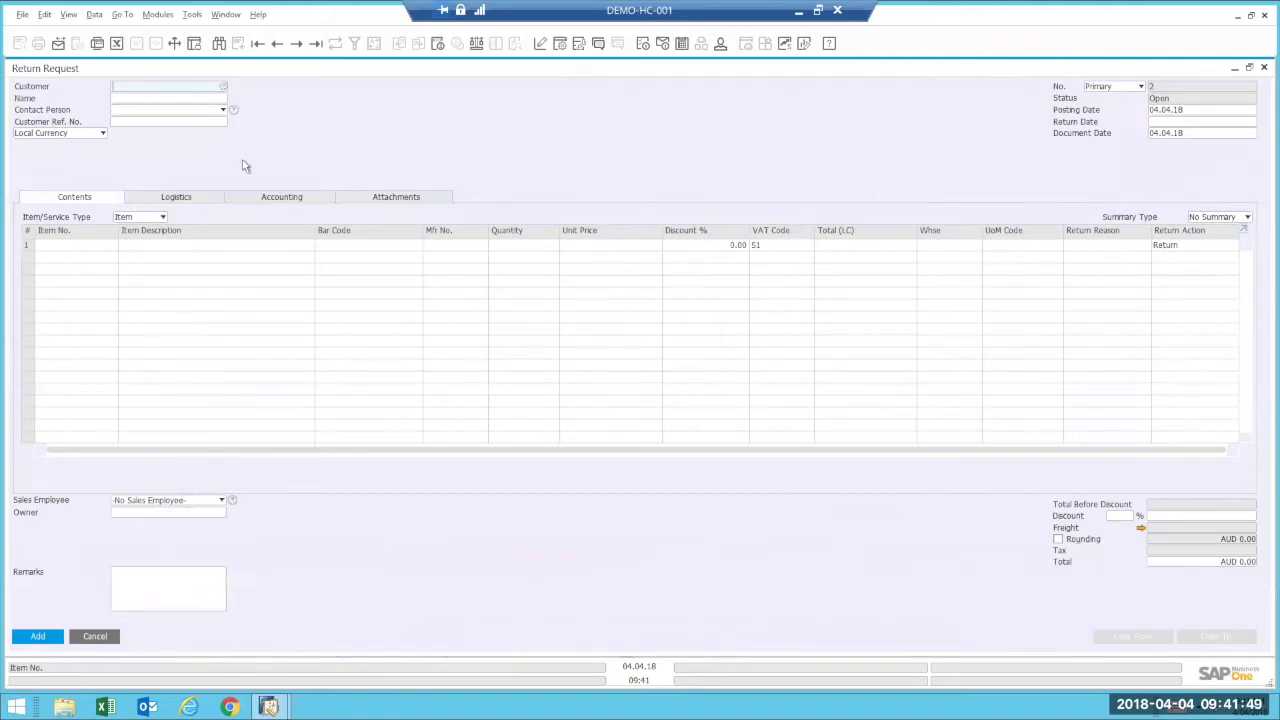
{"action": "key", "text": "Tab"}
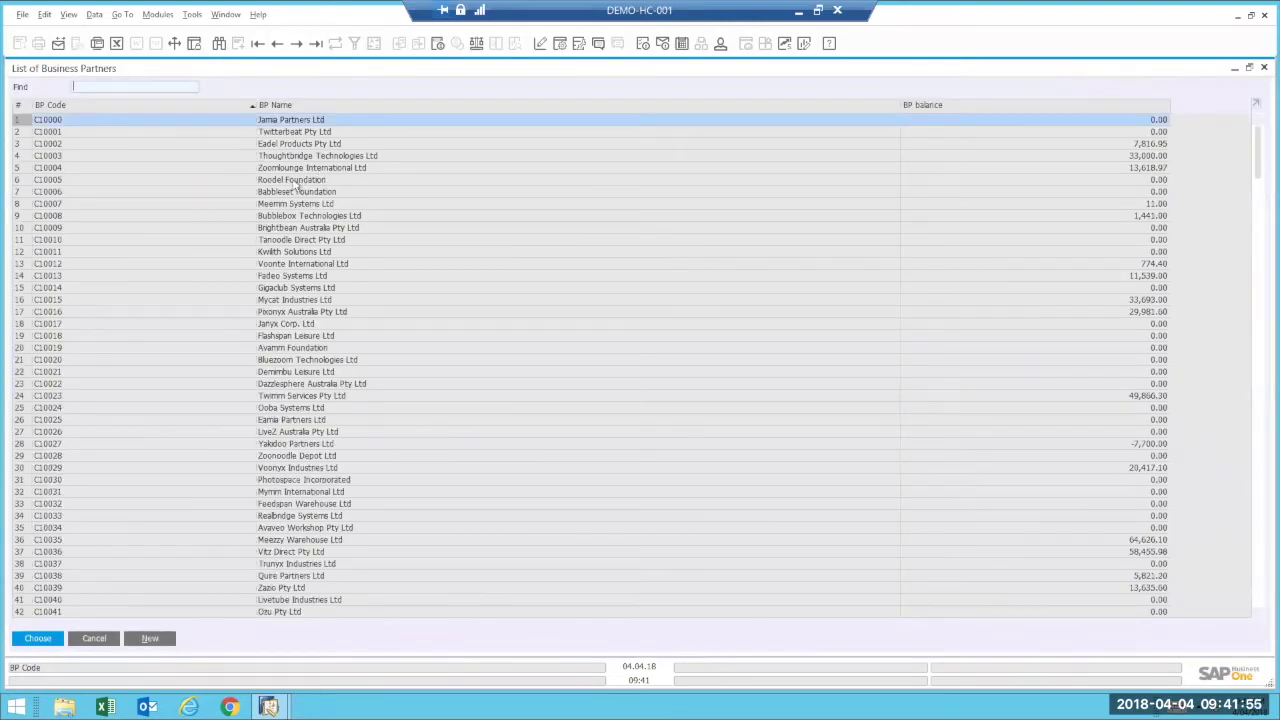
{"action": "double_click", "coordinate": [294, 191]}
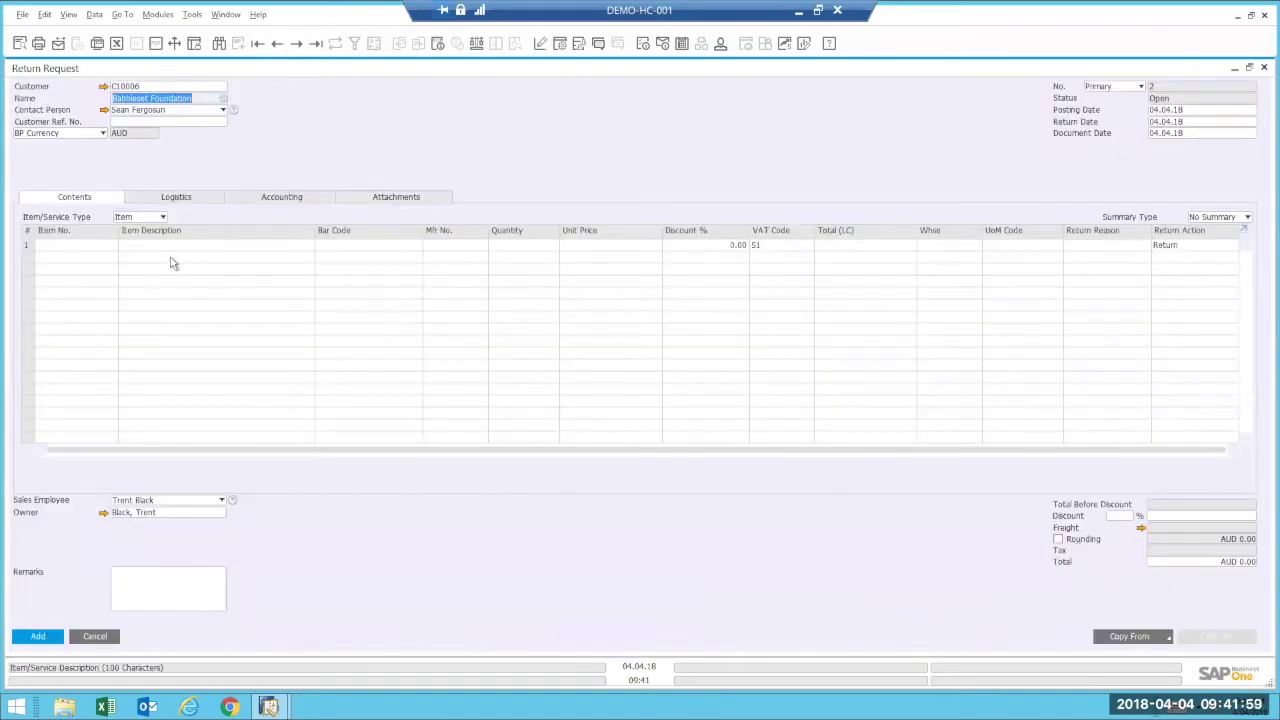
Add item IM1012, Scout Mountain Bike (White), to the first row of the return request with quantity 2.
{"action": "left_click", "coordinate": [110, 250]}
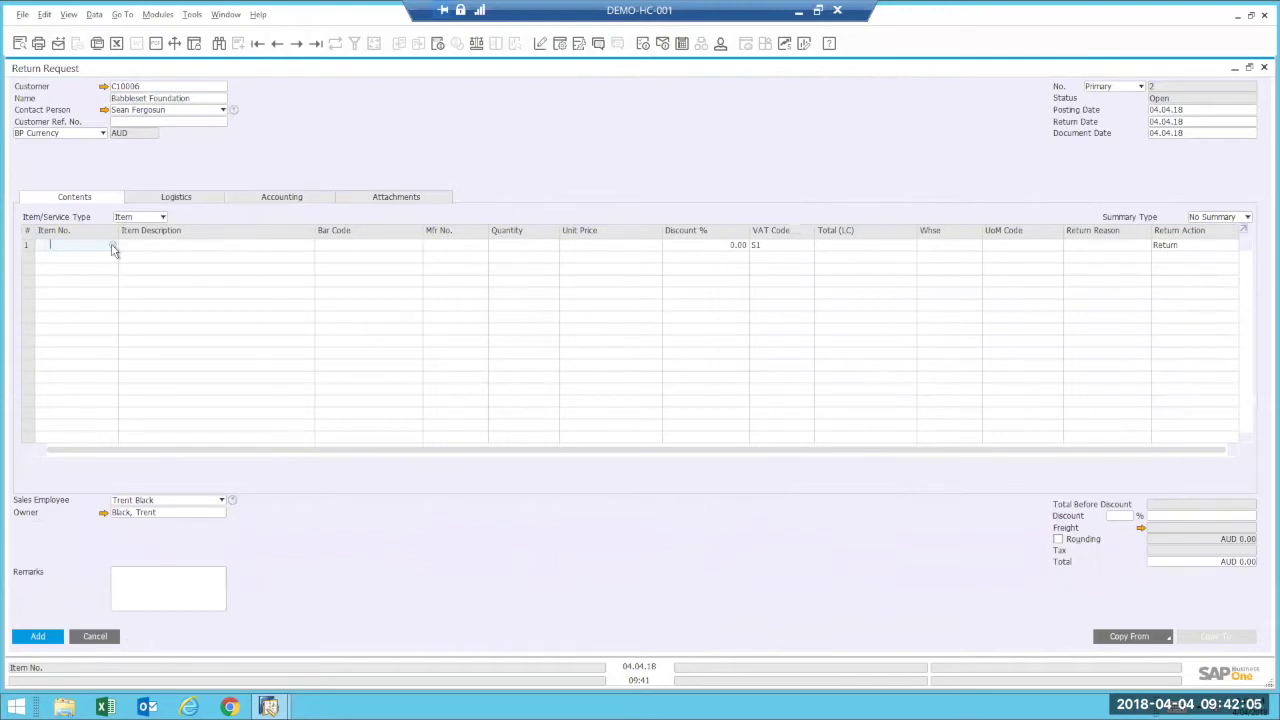
{"action": "left_click", "coordinate": [113, 247]}
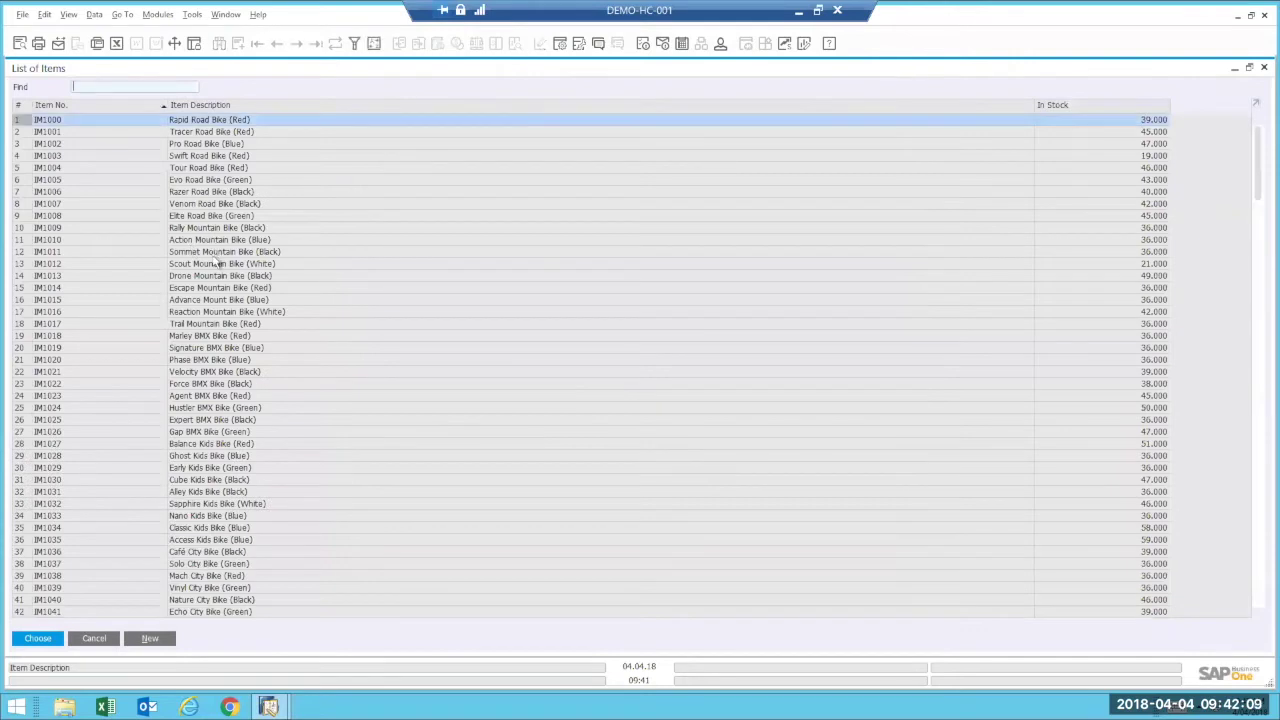
{"action": "left_click", "coordinate": [214, 265]}
{"action": "double_click", "coordinate": [214, 265]}
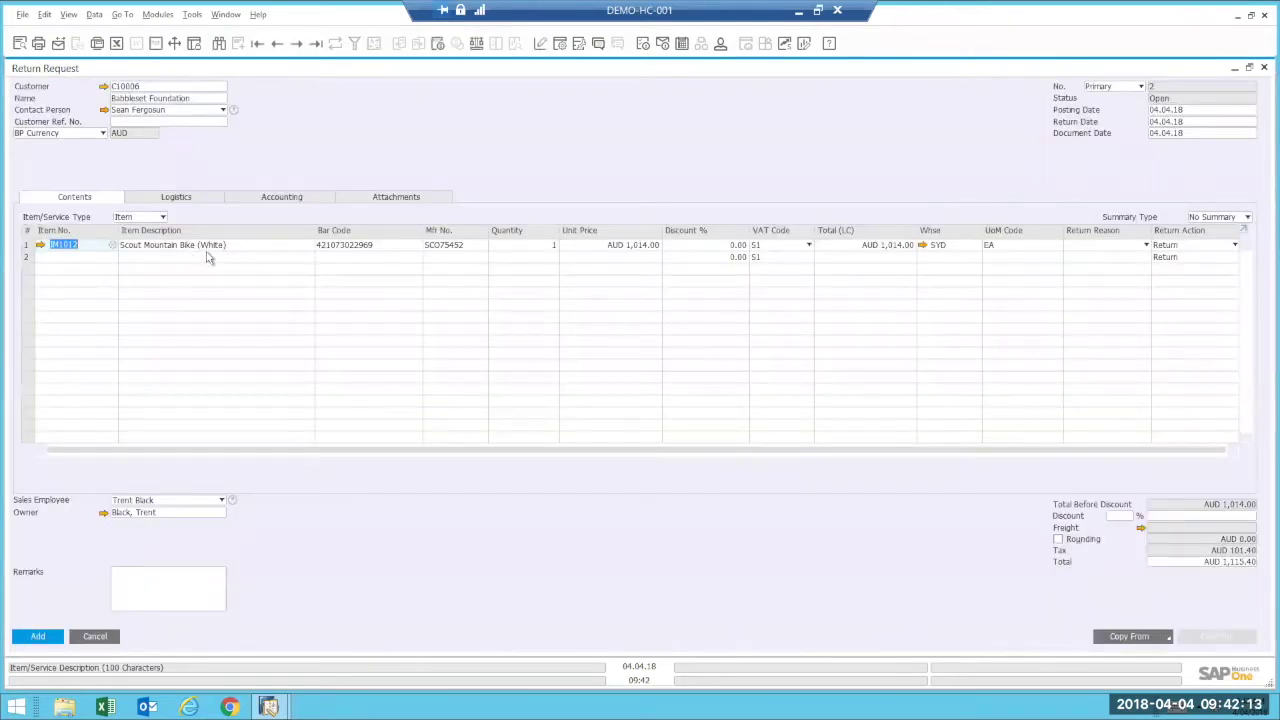
{"action": "left_click", "coordinate": [517, 244]}
{"action": "type", "text": "2"}
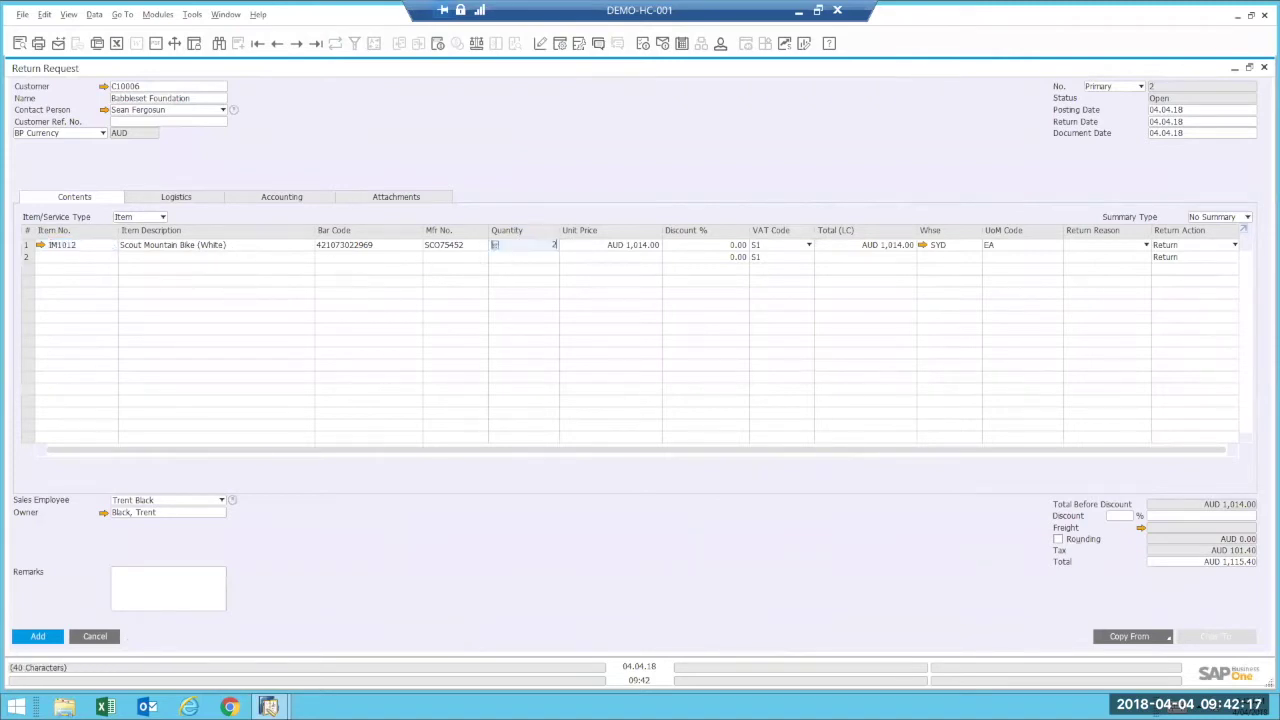
{"action": "key", "text": "Tab"}
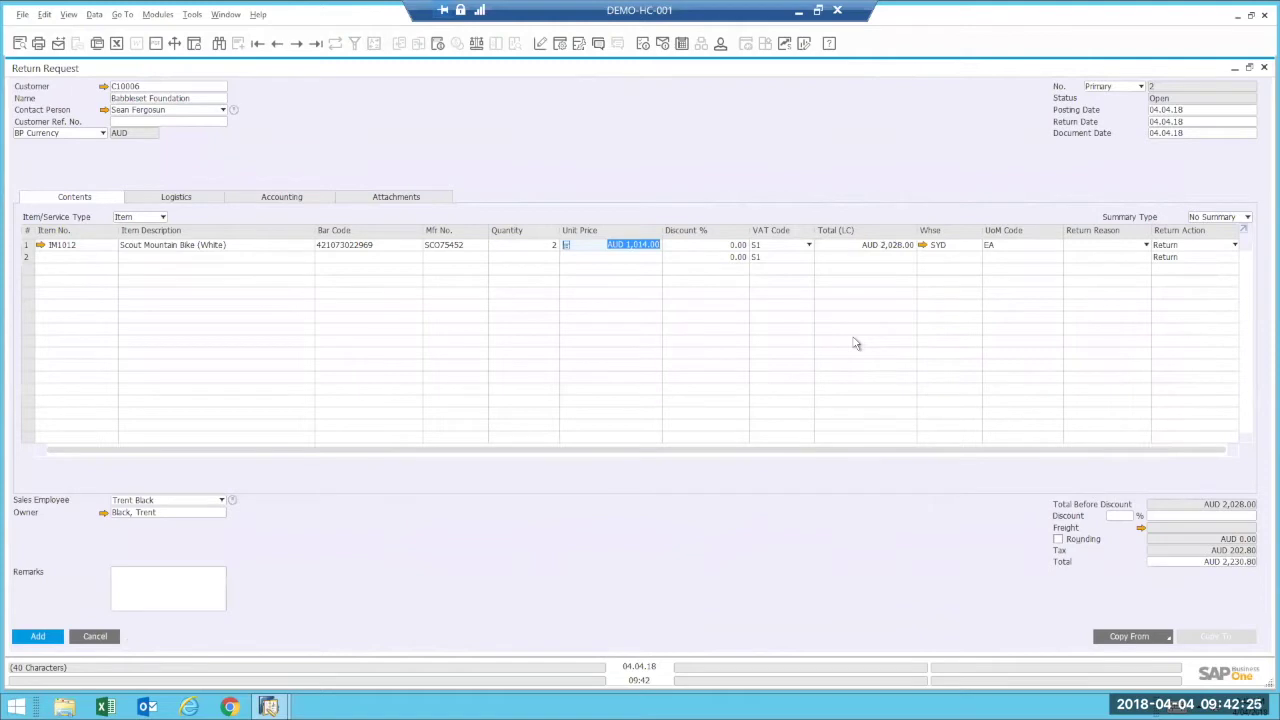
Set the bike line's return reason to Damaged In Transit and keep its return action as Return.
{"action": "left_click", "coordinate": [1107, 249]}
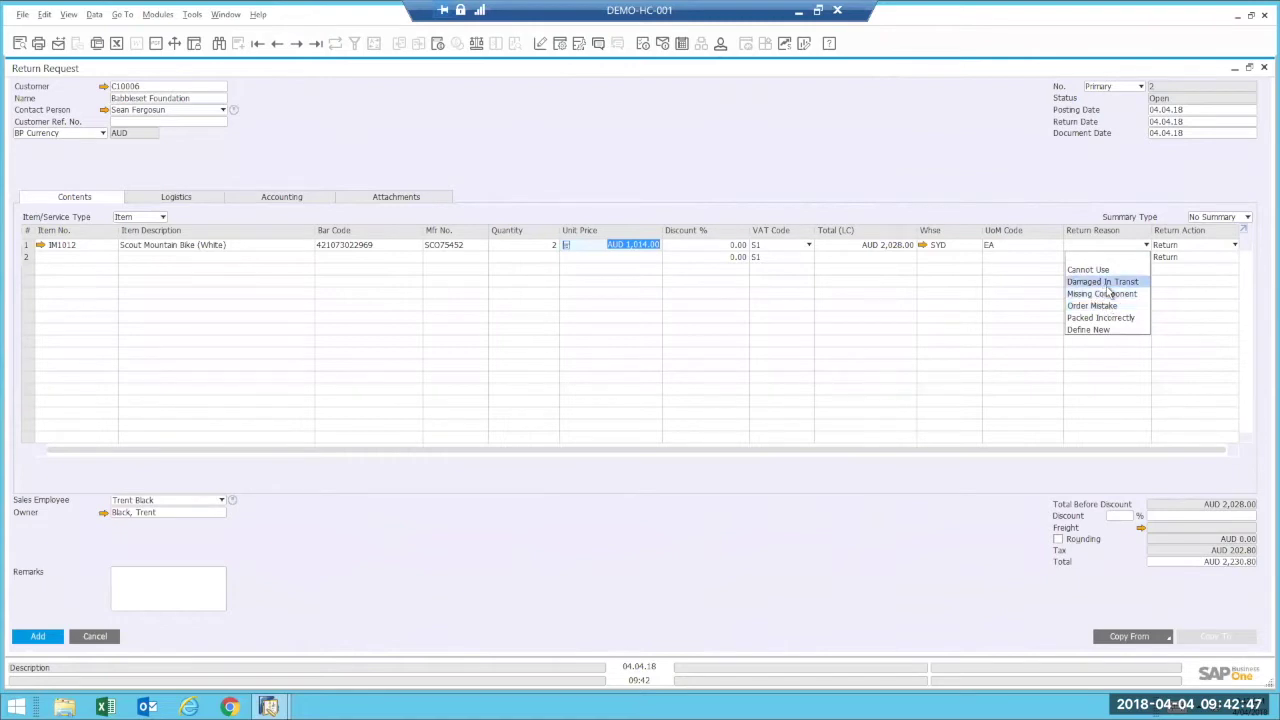
{"action": "left_click", "coordinate": [1106, 284]}
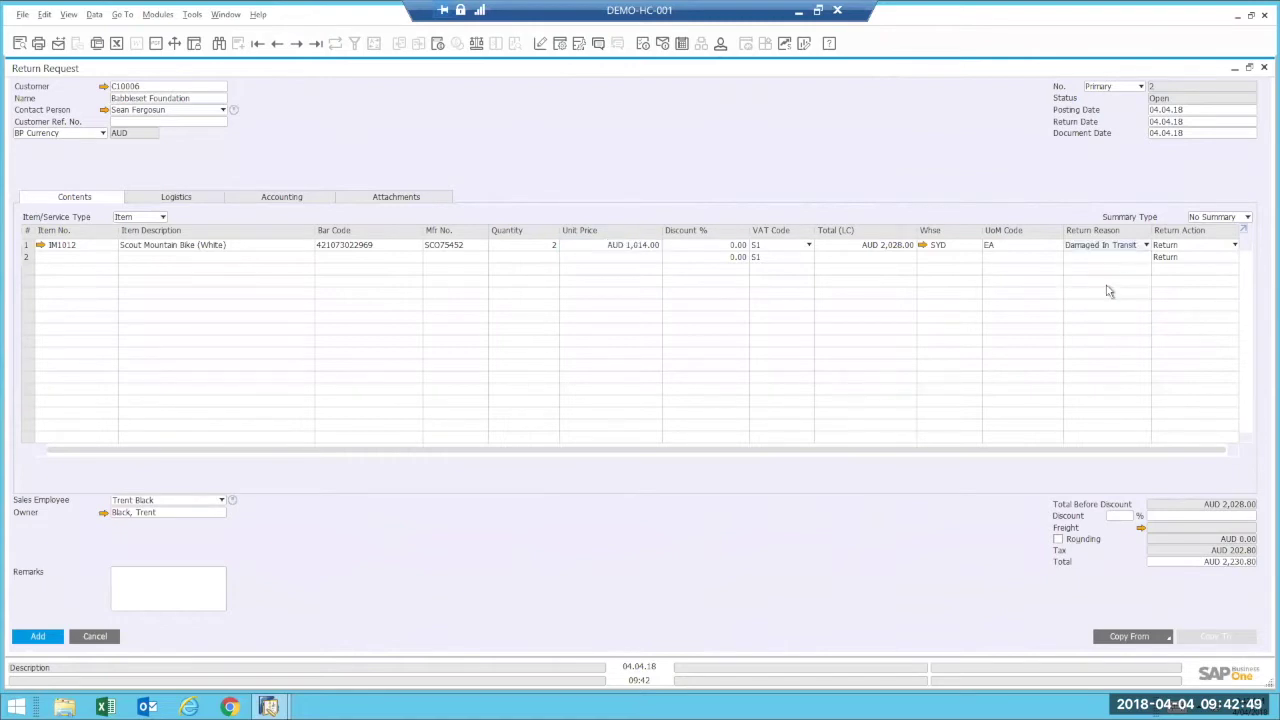
{"action": "left_click", "coordinate": [1177, 250]}
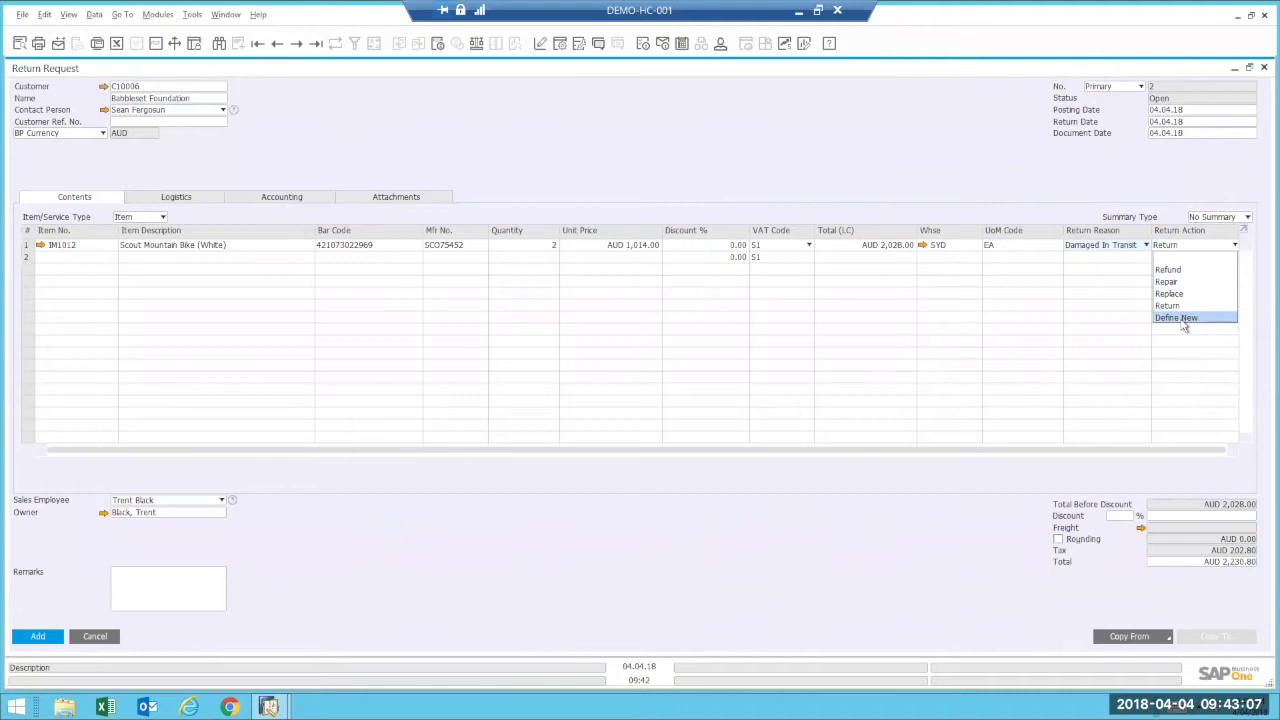
{"action": "left_click", "coordinate": [660, 143]}
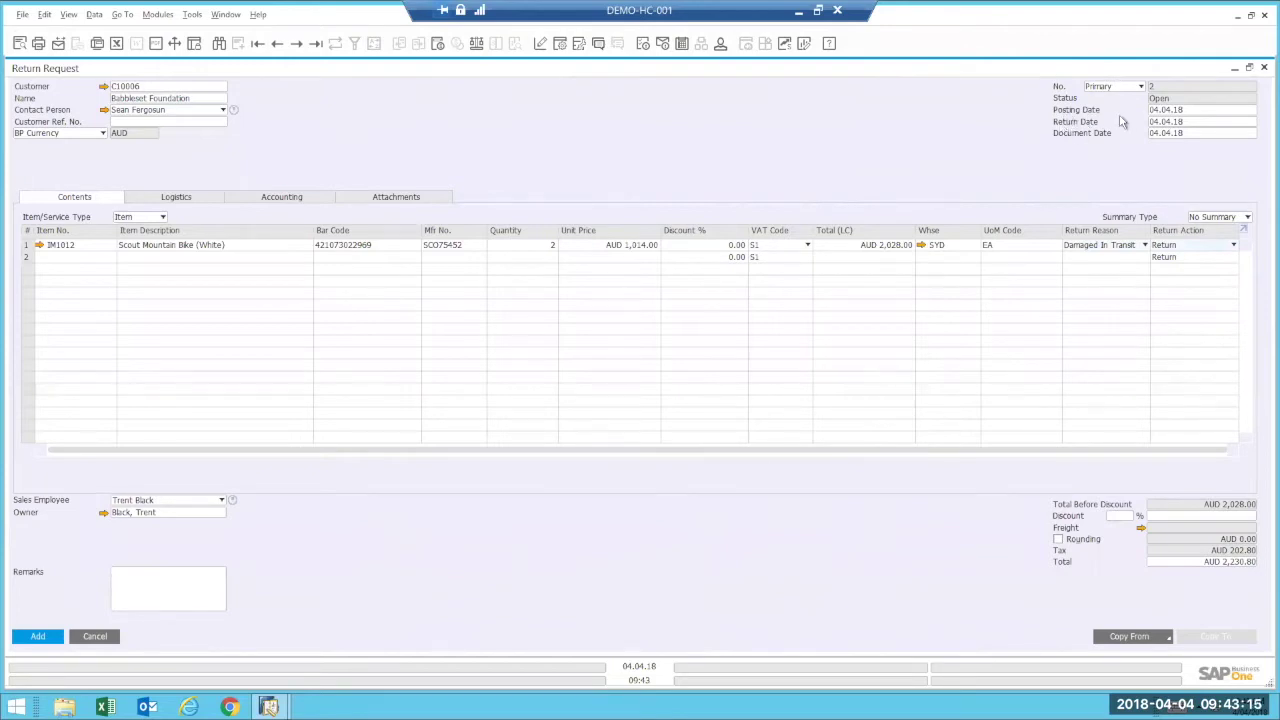
Try the relative date entries +10, +1M and +1Y for the return request's return date.
{"action": "left_click", "coordinate": [1200, 124]}
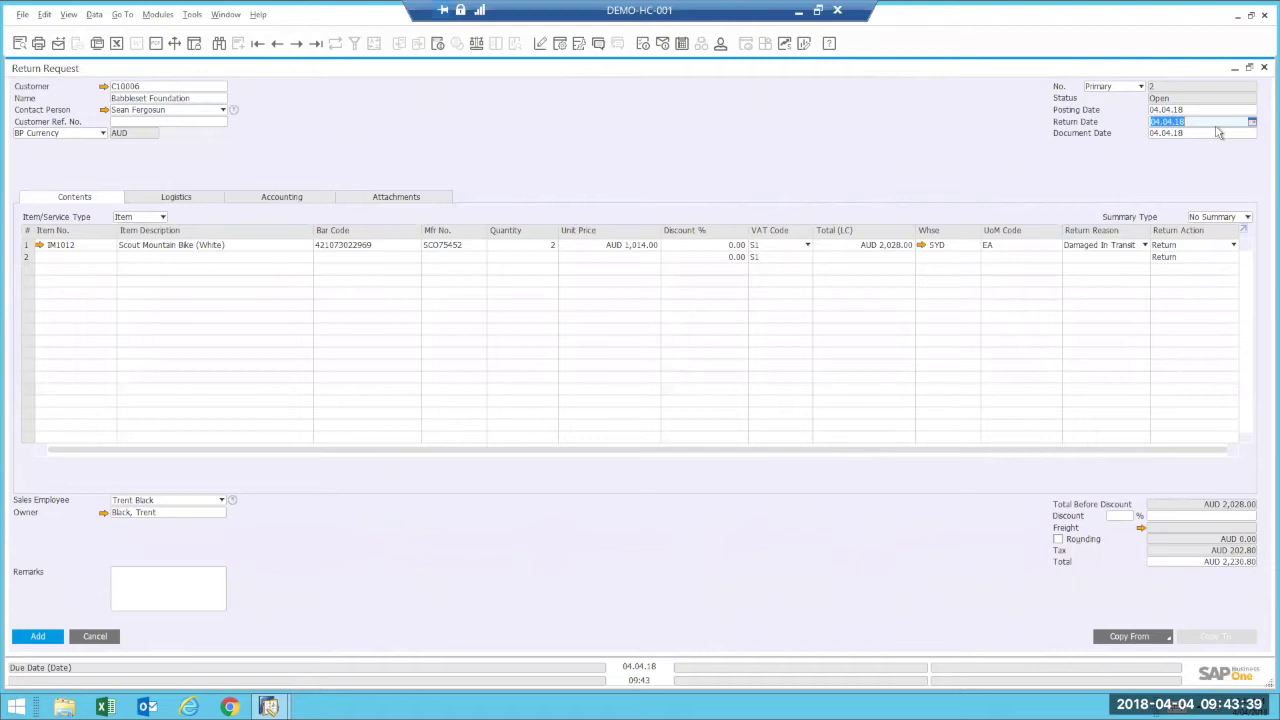
{"action": "type", "text": "+10"}
{"action": "left_click", "coordinate": [1219, 133]}
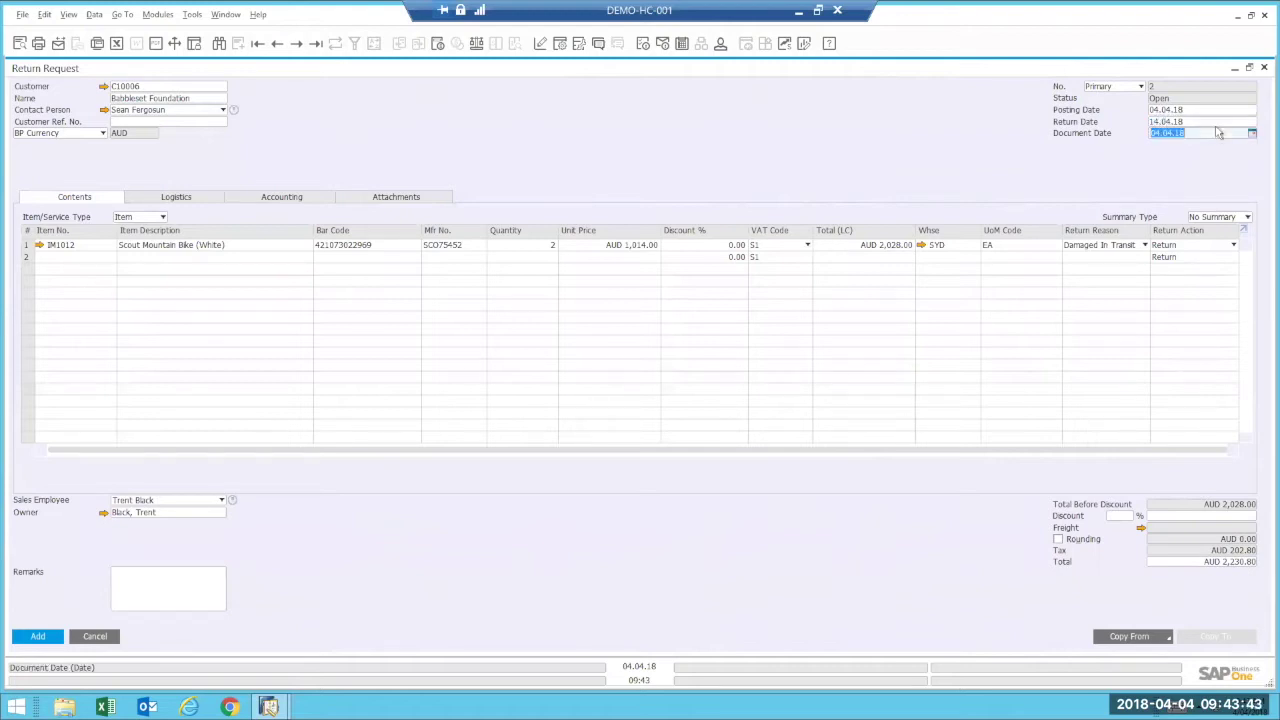
{"action": "left_click", "coordinate": [1196, 122]}
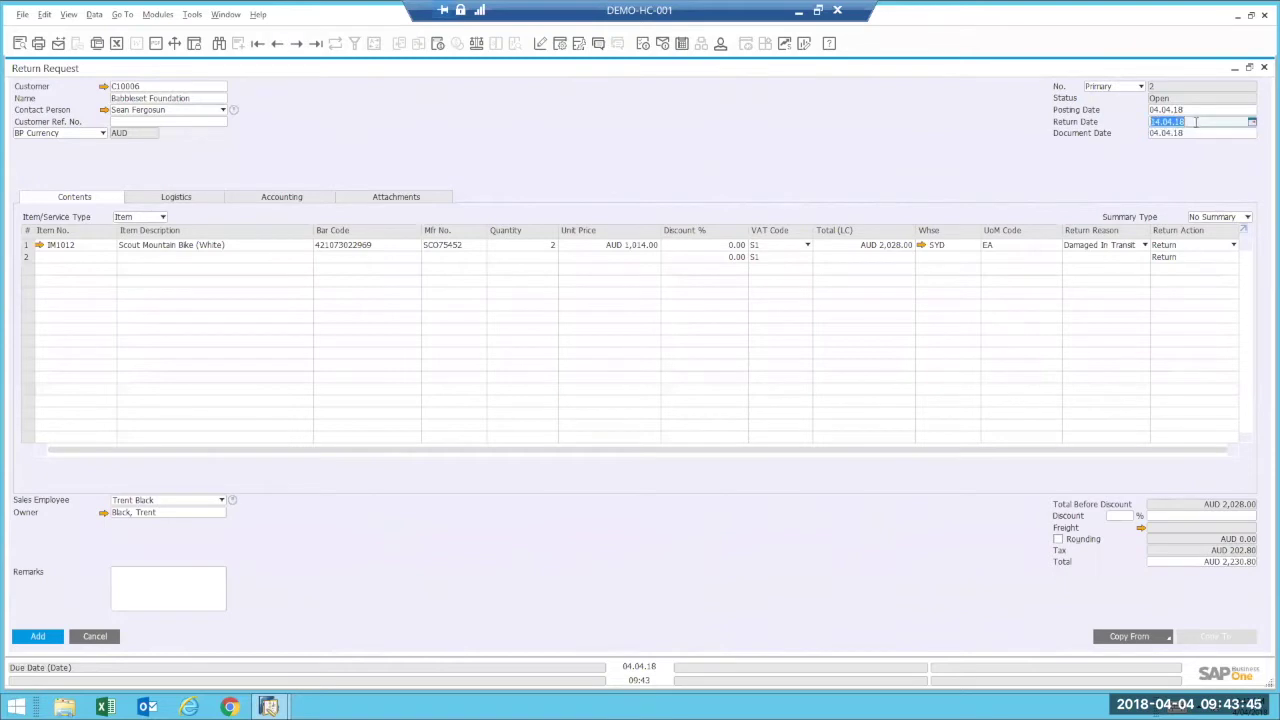
{"action": "type", "text": "+1M"}
{"action": "key", "text": "Tab"}
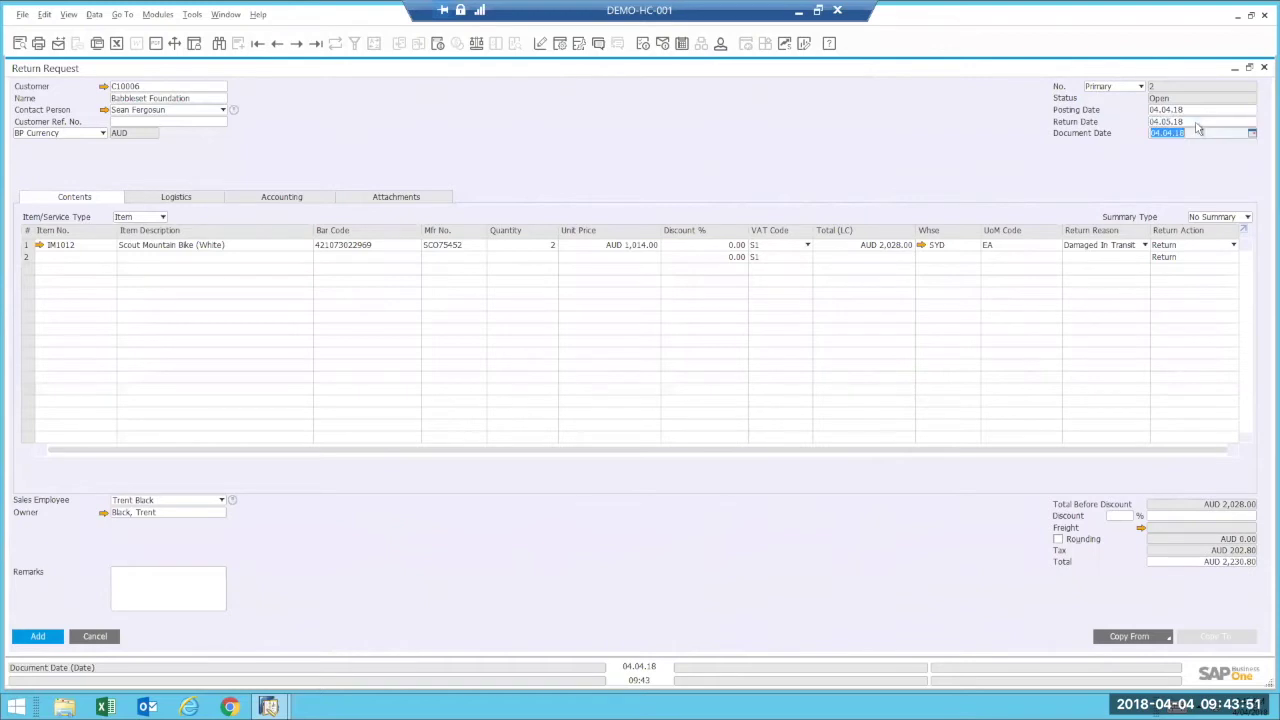
{"action": "left_click", "coordinate": [1196, 121]}
{"action": "type", "text": "+1Y"}
{"action": "key", "text": "Tab"}
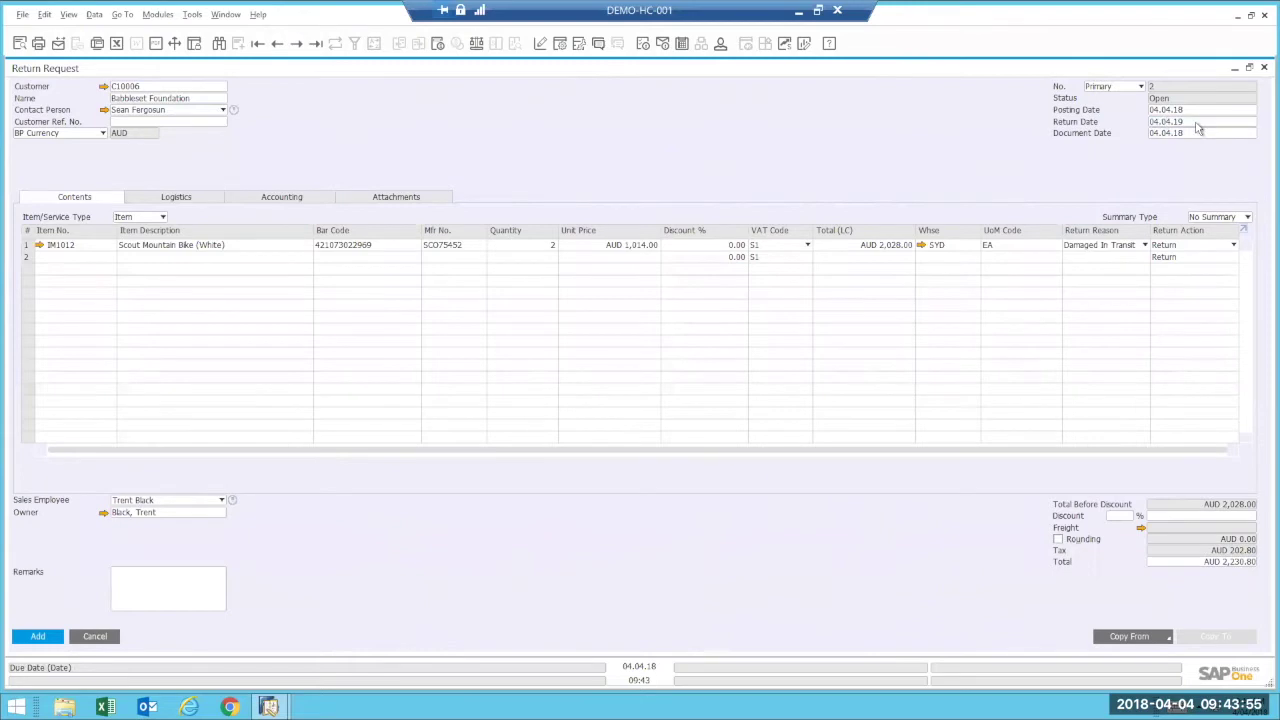
Set the return date to 14.04.18 and add the return request to the system.
{"action": "left_click", "coordinate": [1196, 121]}
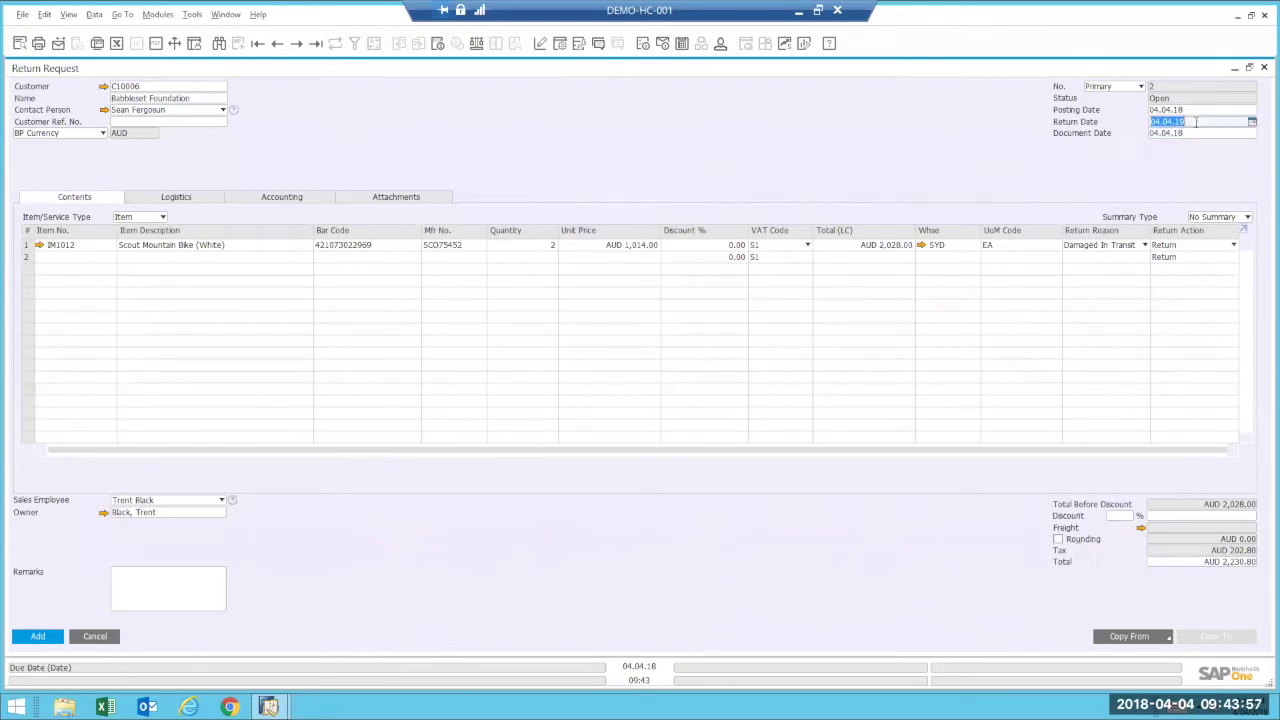
{"action": "type", "text": "+"}
{"action": "key", "text": "Tab"}
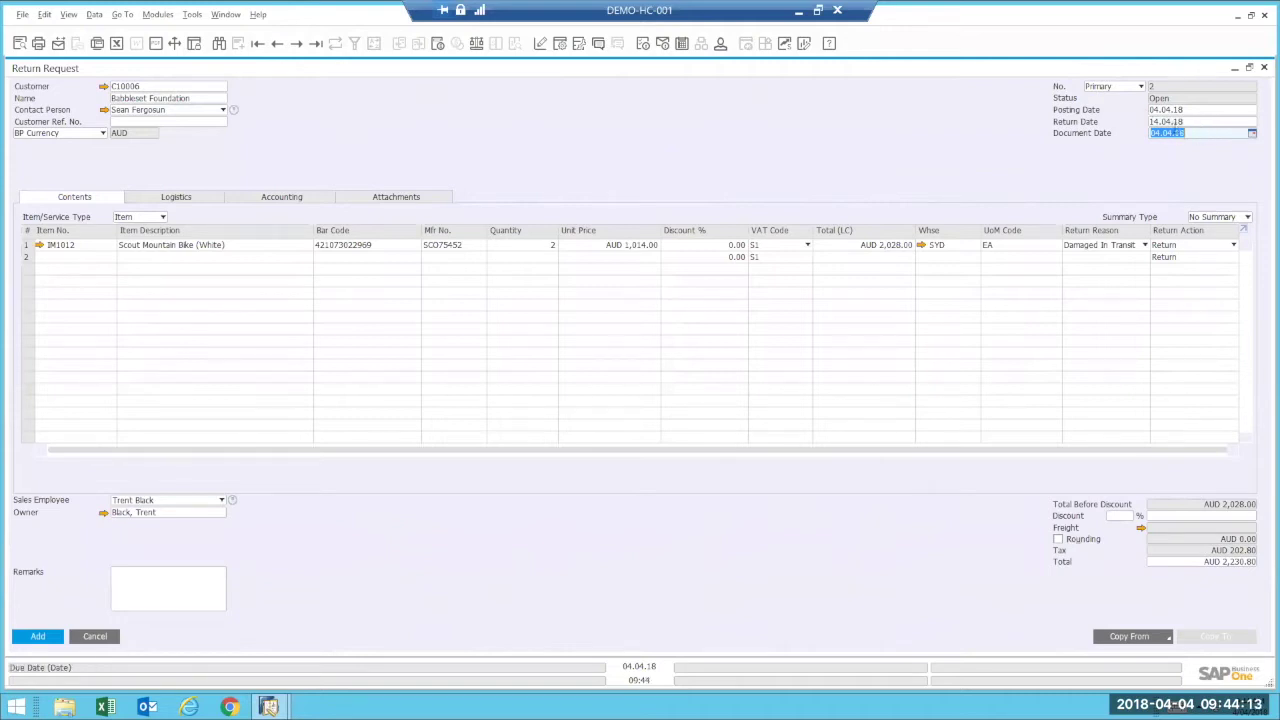
{"action": "left_click", "coordinate": [38, 636]}
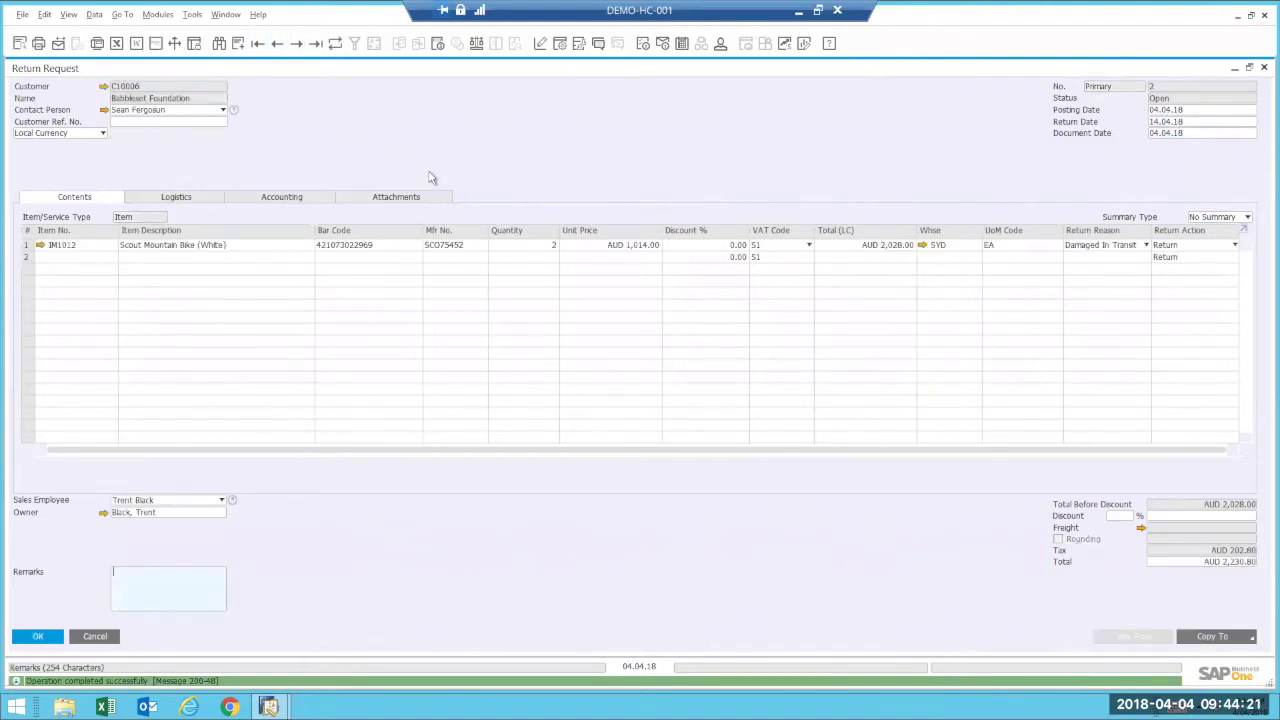
Examine the Available-to-Promise stock status for the Scout Mountain Bike (White) line, including its Sydney Warehouse details.
{"action": "left_click", "coordinate": [499, 248]}
{"action": "right_click", "coordinate": [498, 246]}
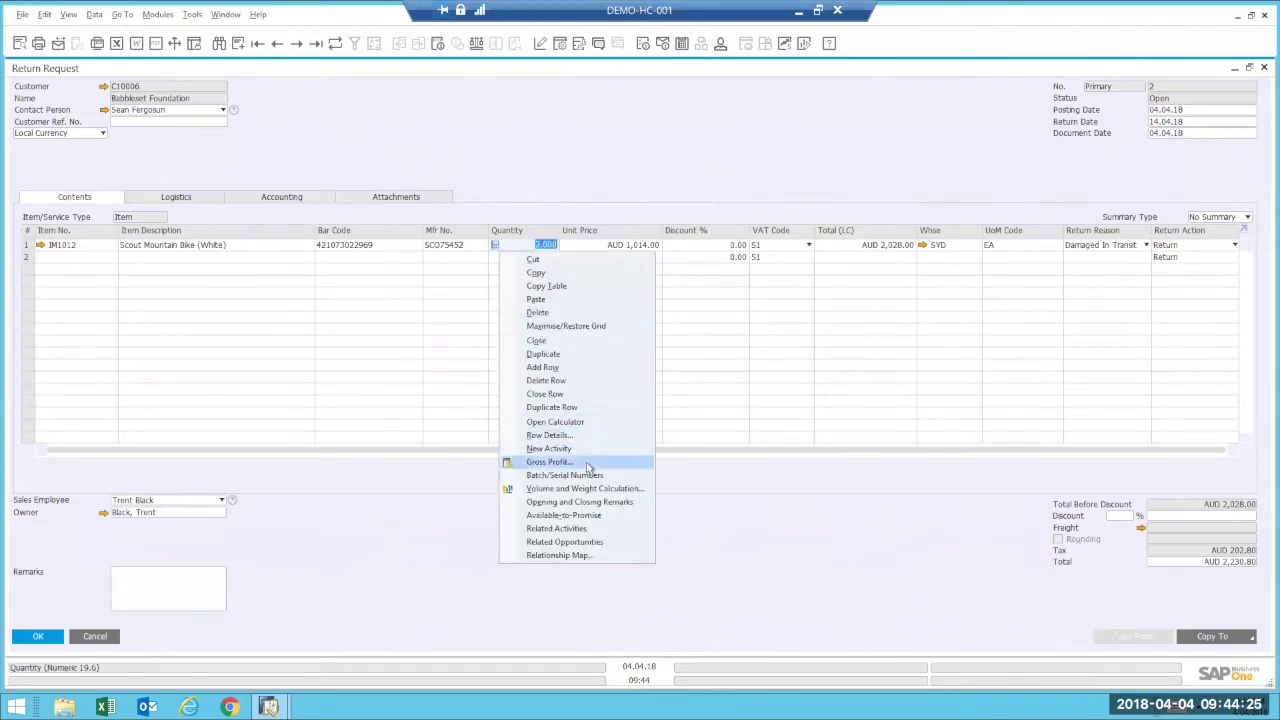
{"action": "left_click", "coordinate": [588, 516]}
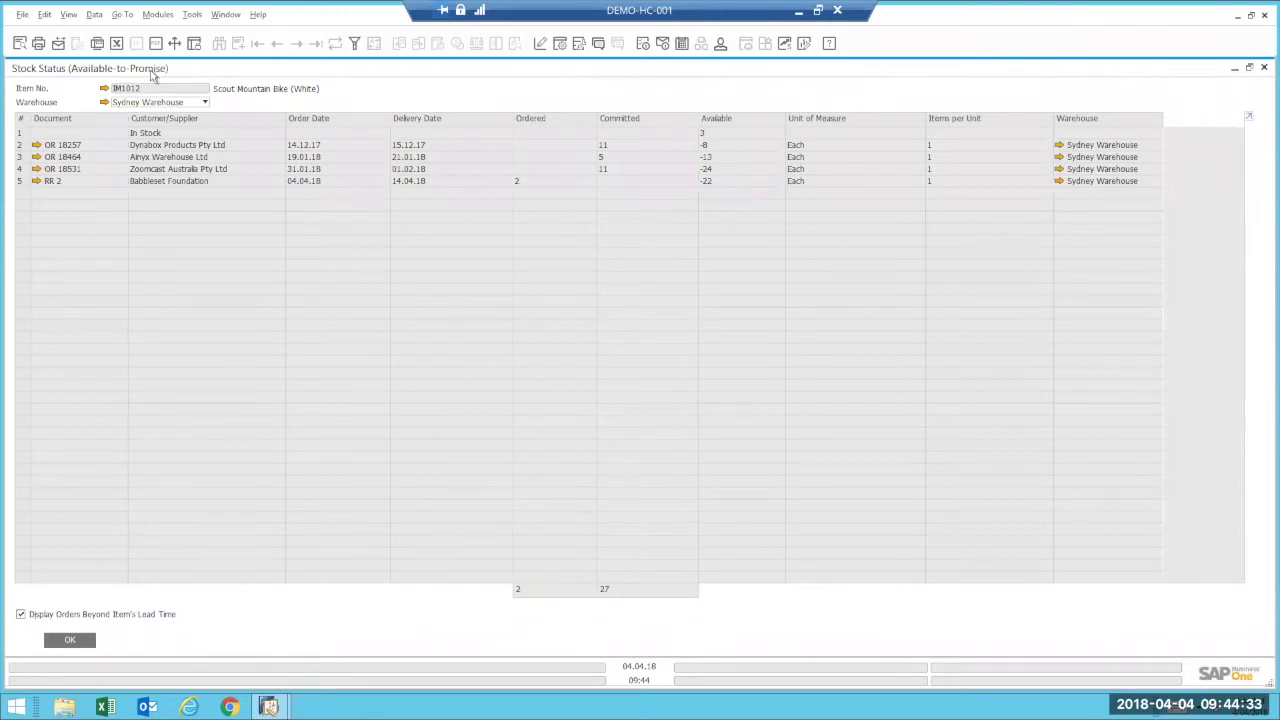
{"action": "mouse_move", "coordinate": [47, 190]}
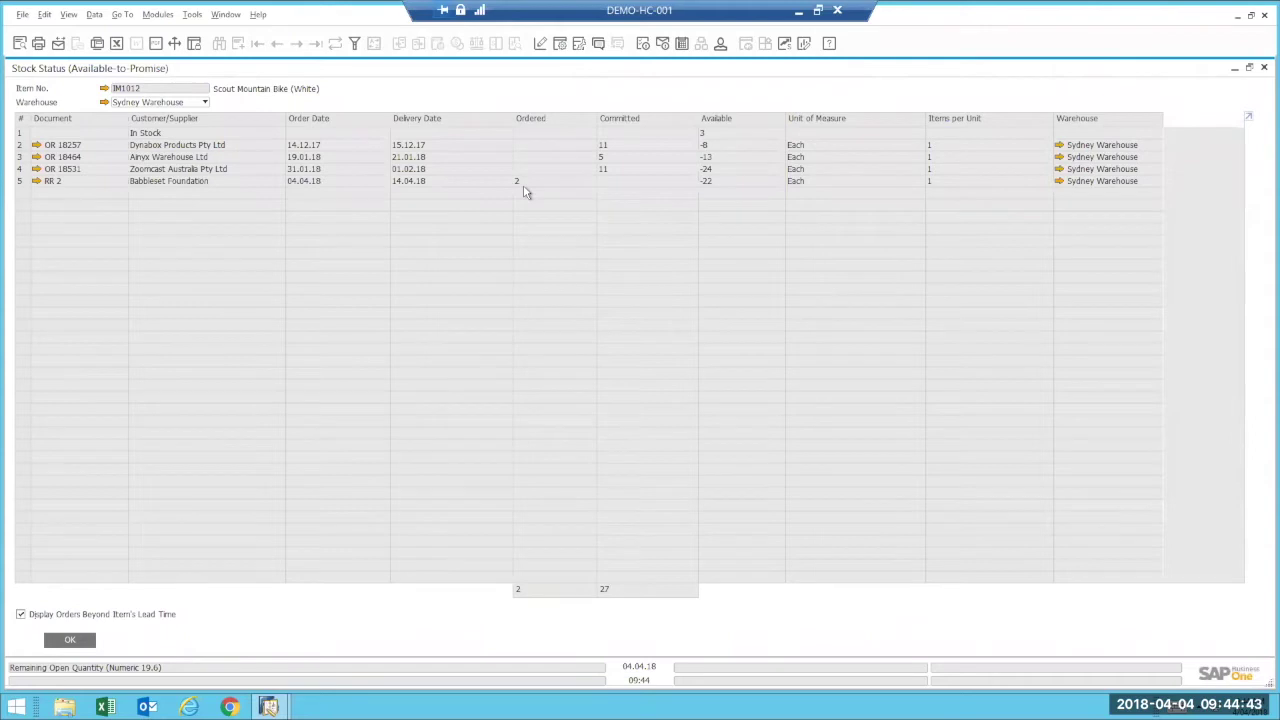
{"action": "mouse_move", "coordinate": [1089, 189]}
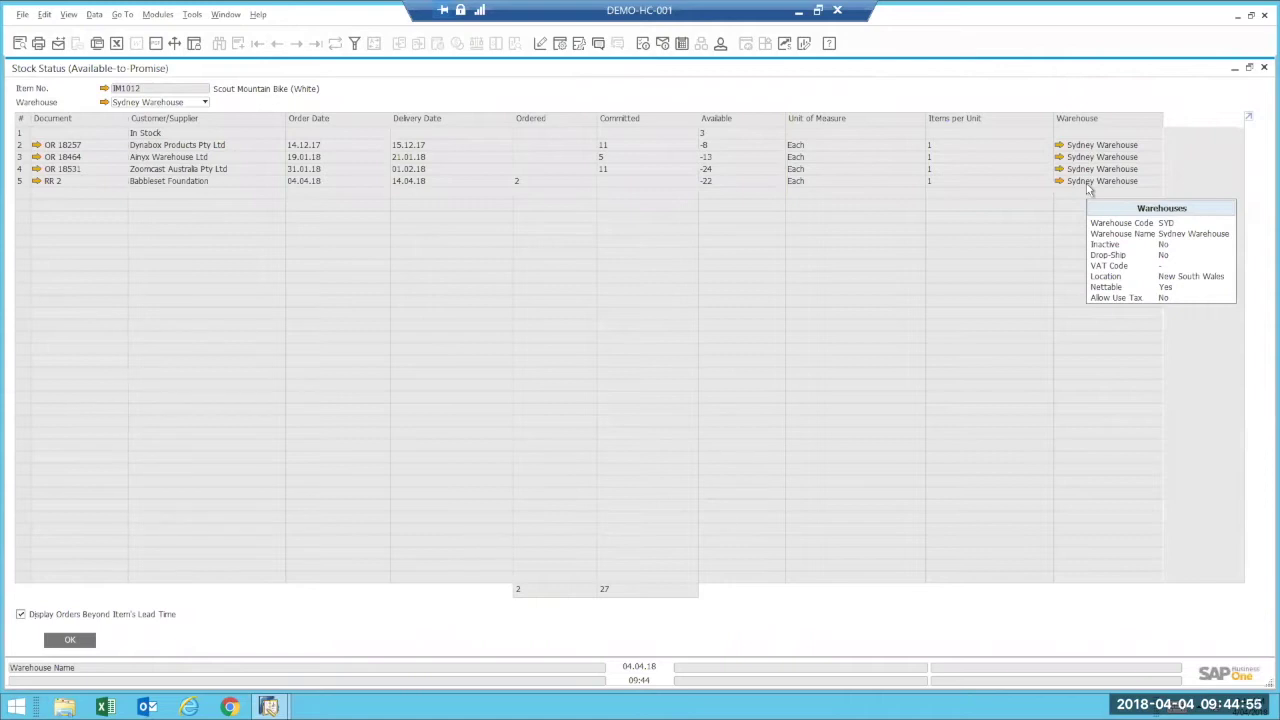
{"action": "left_click", "coordinate": [70, 641]}
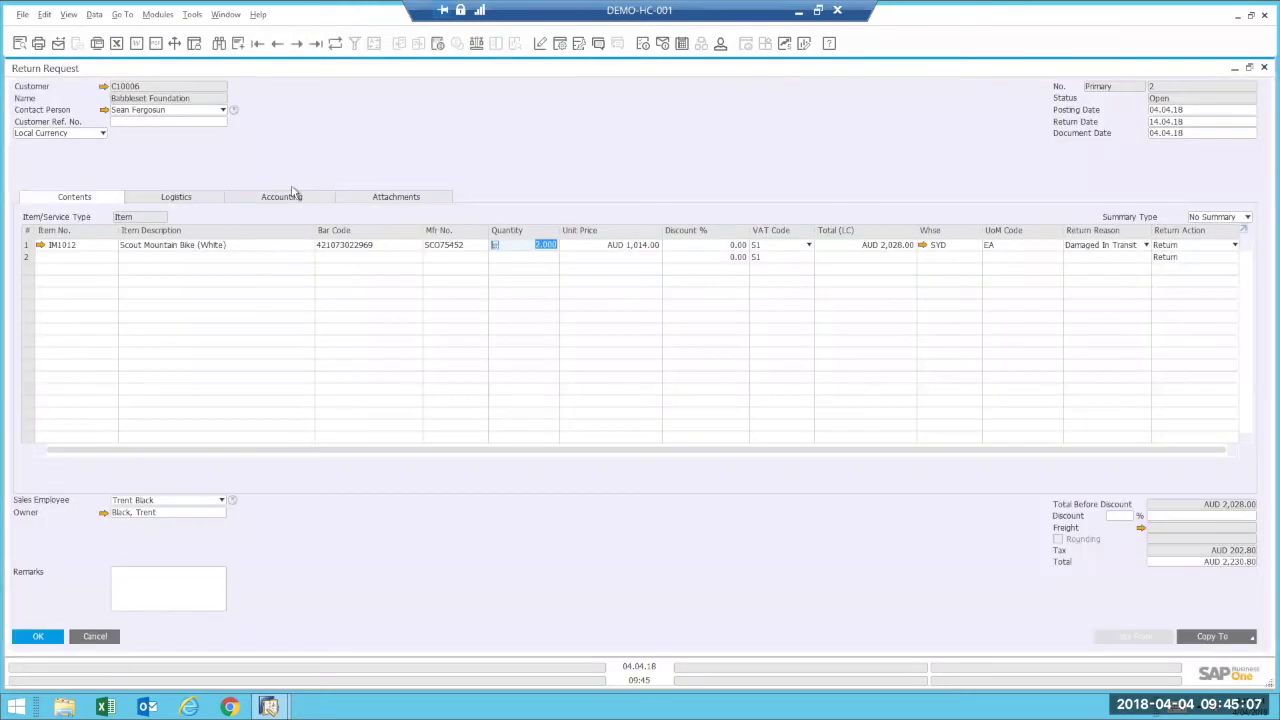
Add the Muxo Warehouse Ltd A/R invoice as a referenced document in the accounting details and update the return request.
{"action": "left_click", "coordinate": [268, 198]}
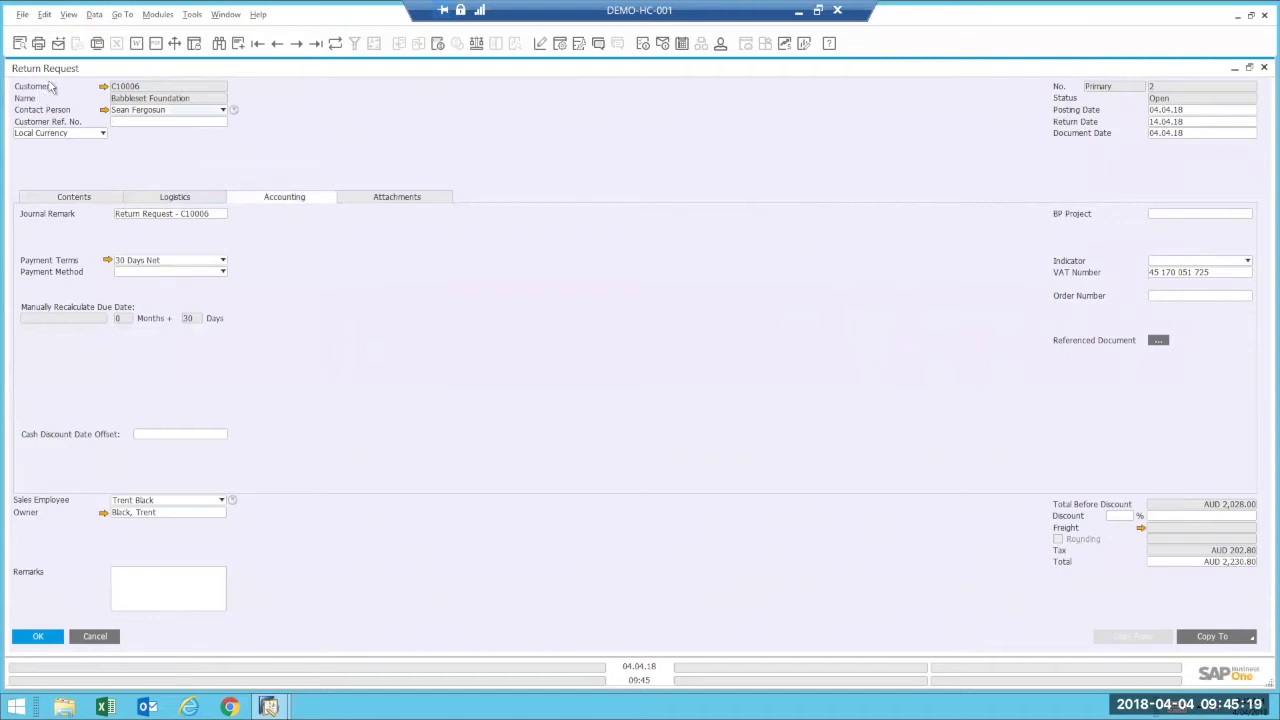
{"action": "left_click", "coordinate": [1157, 341]}
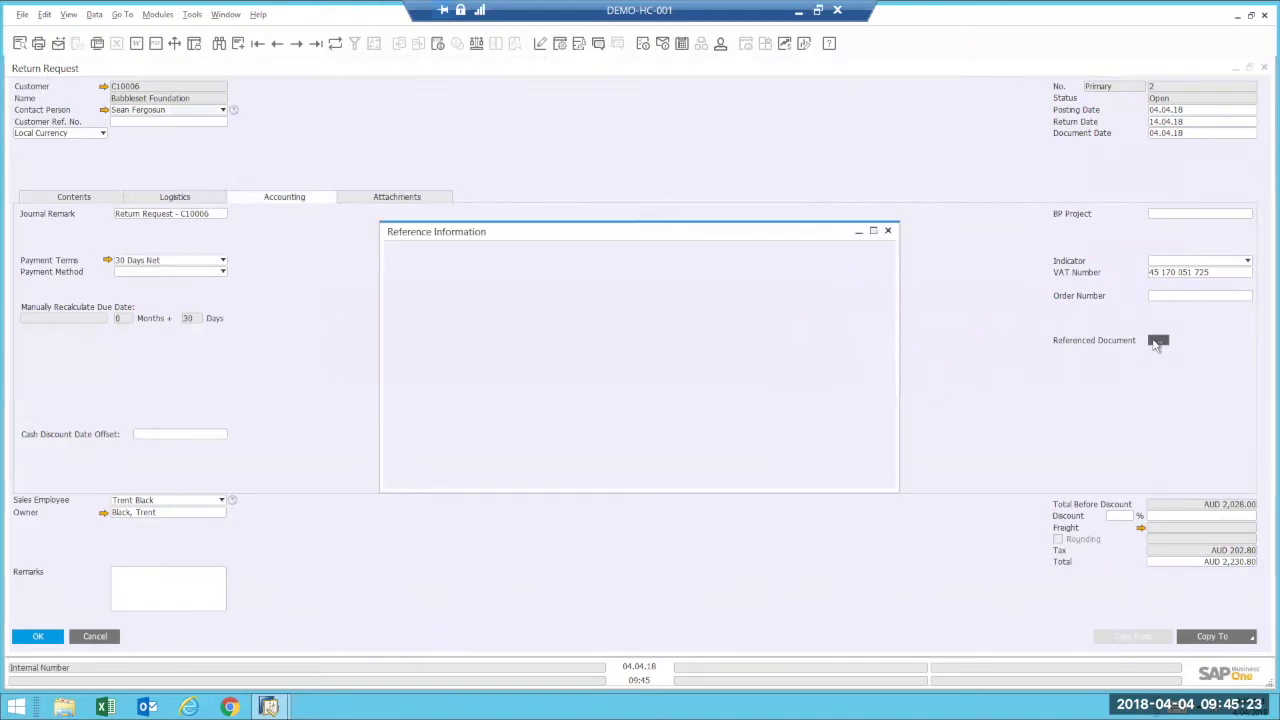
{"action": "left_click", "coordinate": [452, 301]}
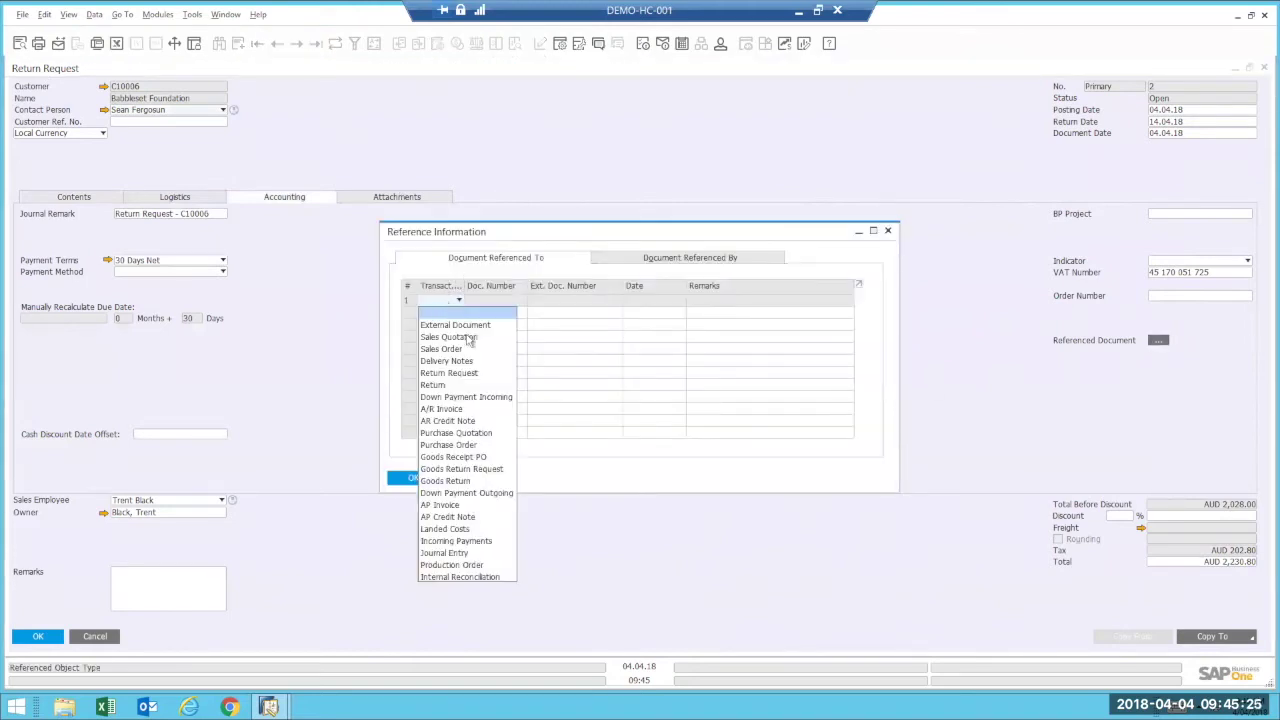
{"action": "left_click", "coordinate": [448, 409]}
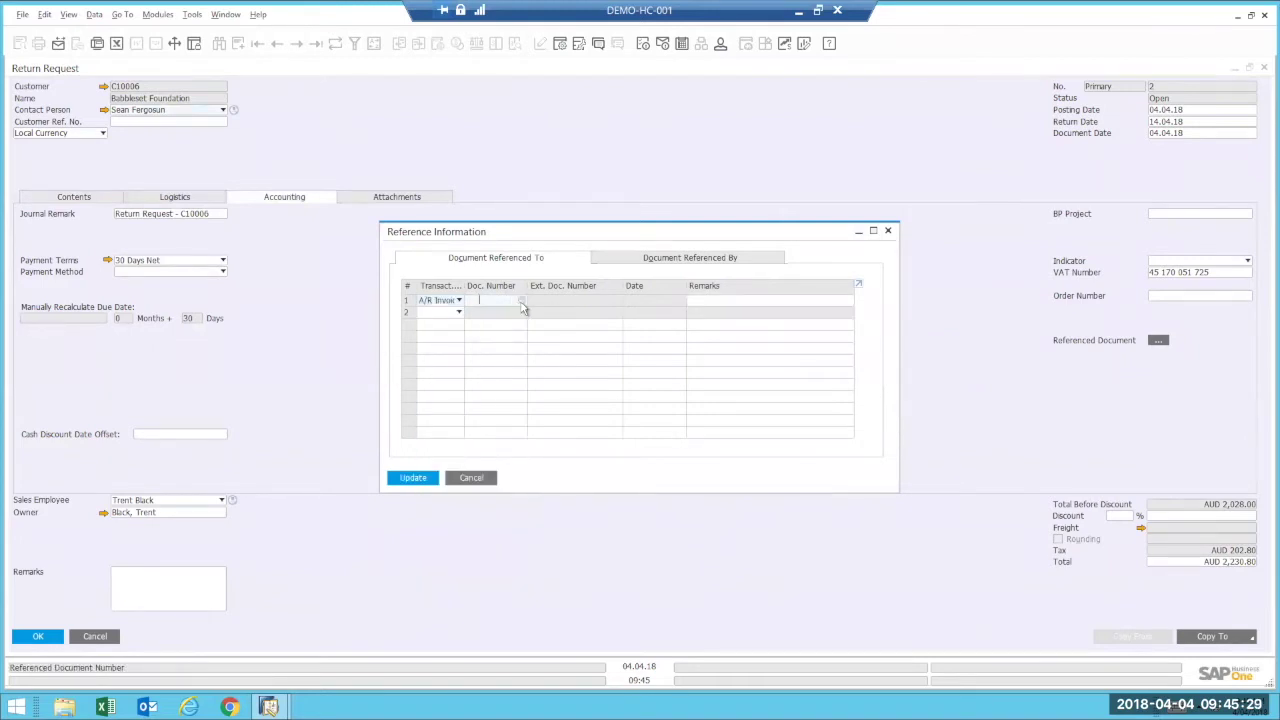
{"action": "left_click", "coordinate": [521, 302]}
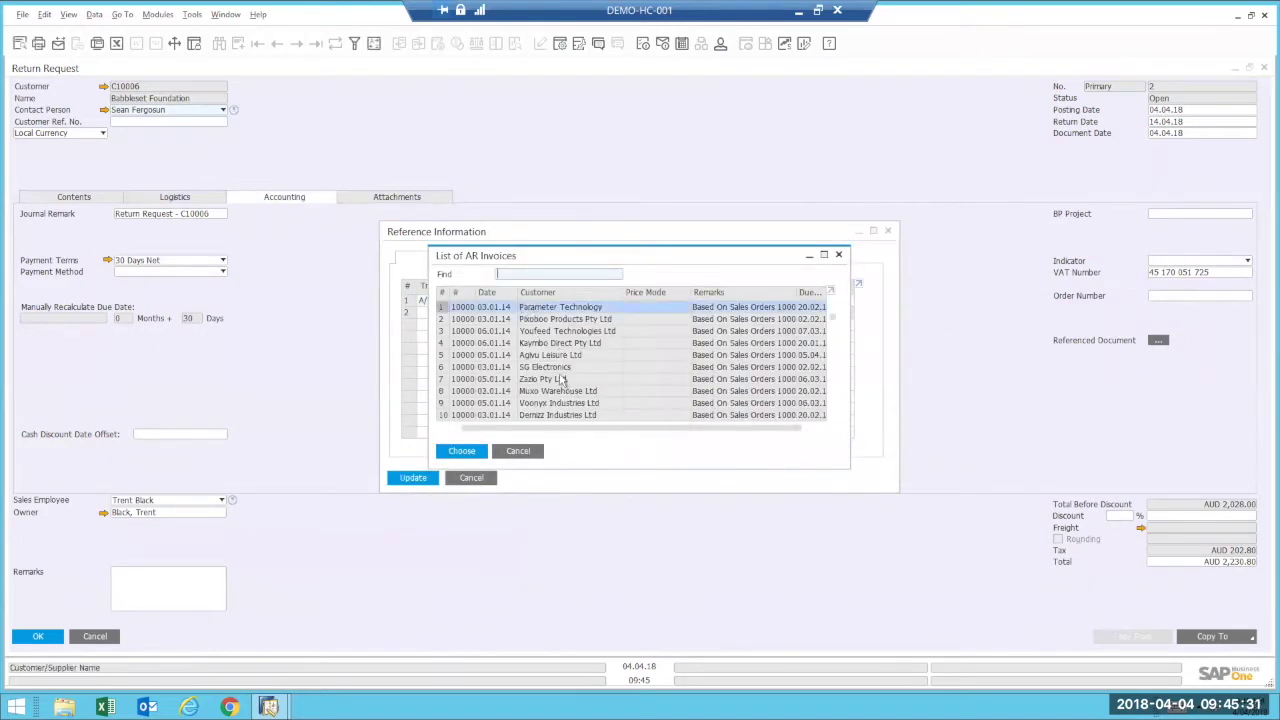
{"action": "left_click", "coordinate": [577, 393]}
{"action": "double_click", "coordinate": [577, 393]}
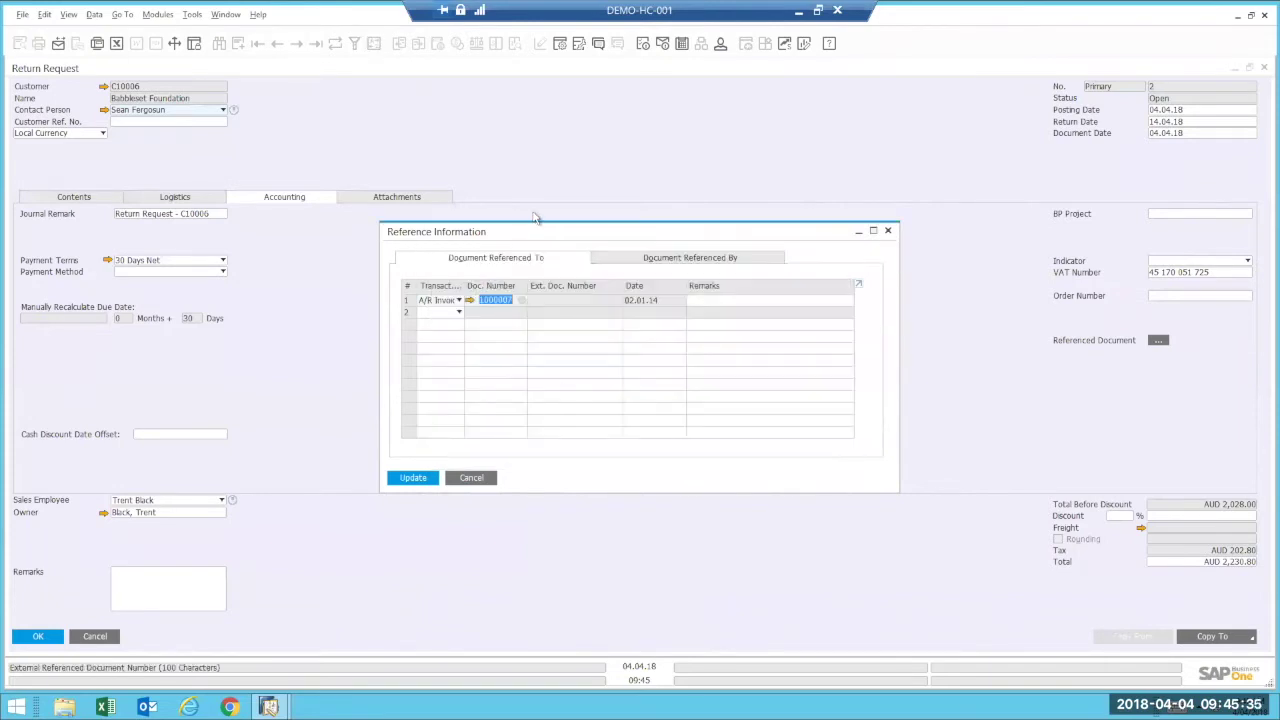
{"action": "left_click", "coordinate": [423, 482]}
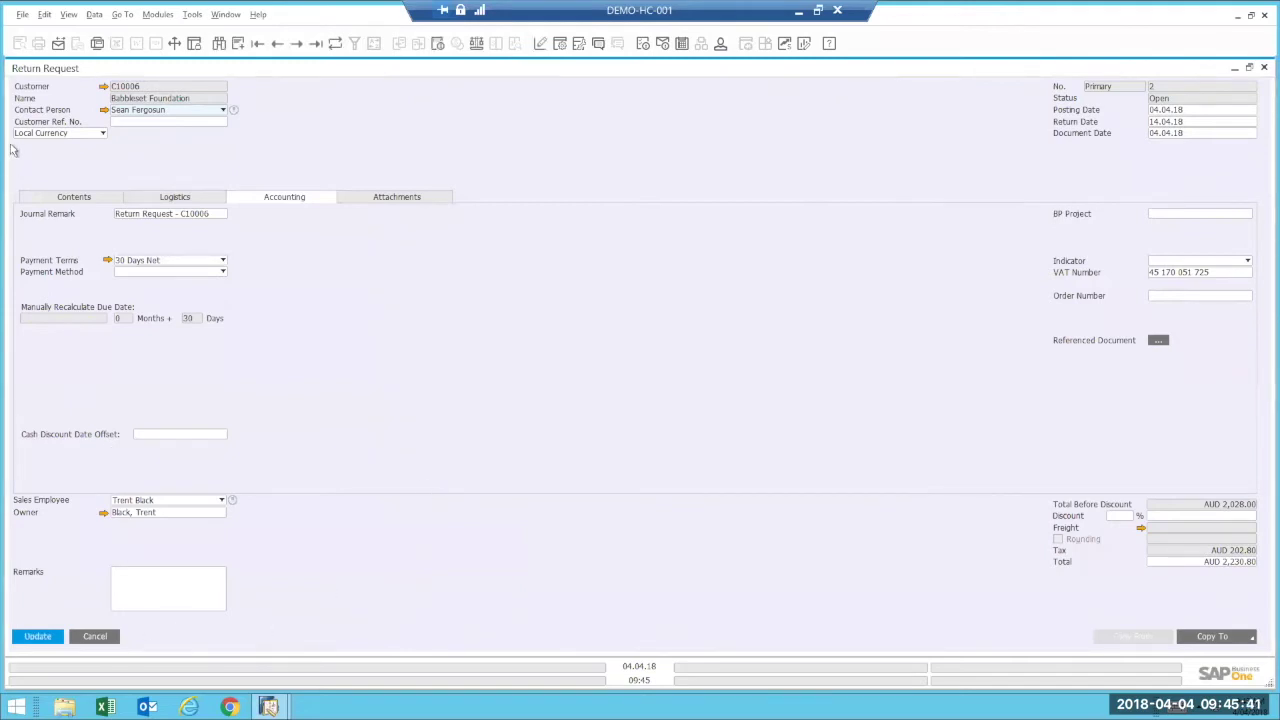
{"action": "left_click", "coordinate": [70, 198]}
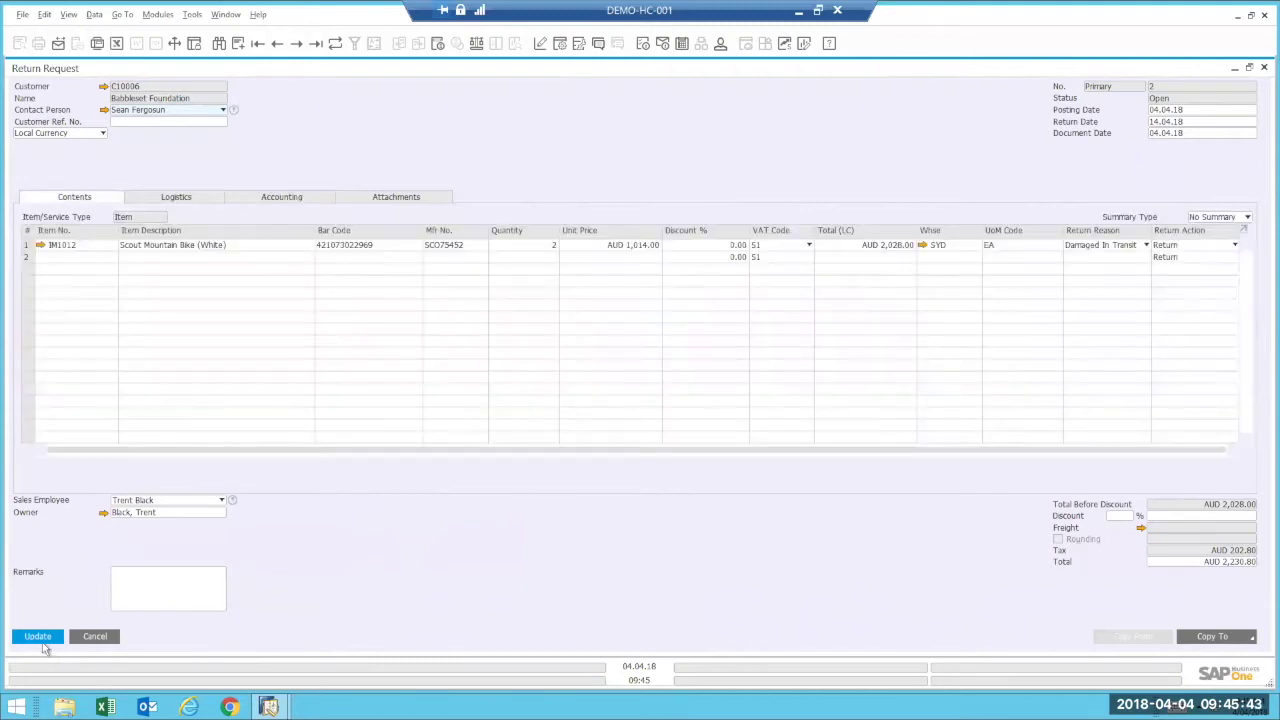
{"action": "left_click", "coordinate": [38, 636]}
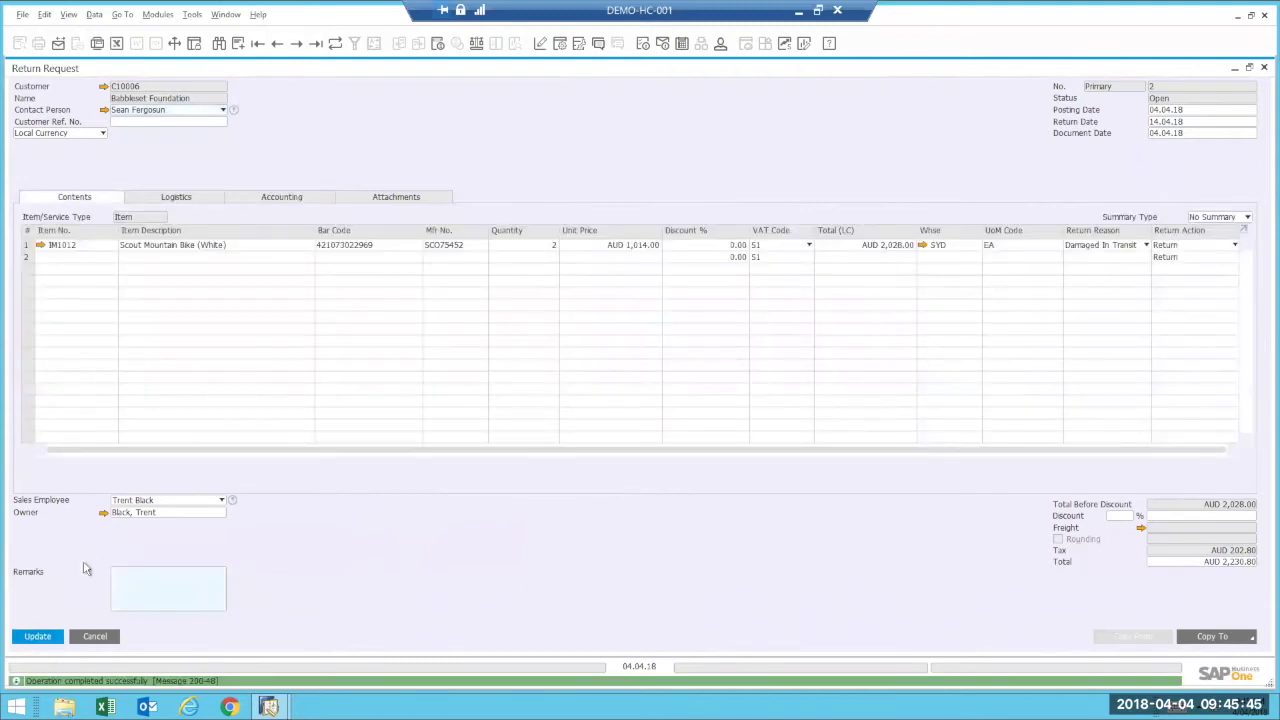
Examine the return request's Relationship Map using the Marketing Document: Referenced Documents view.
{"action": "right_click", "coordinate": [365, 141]}
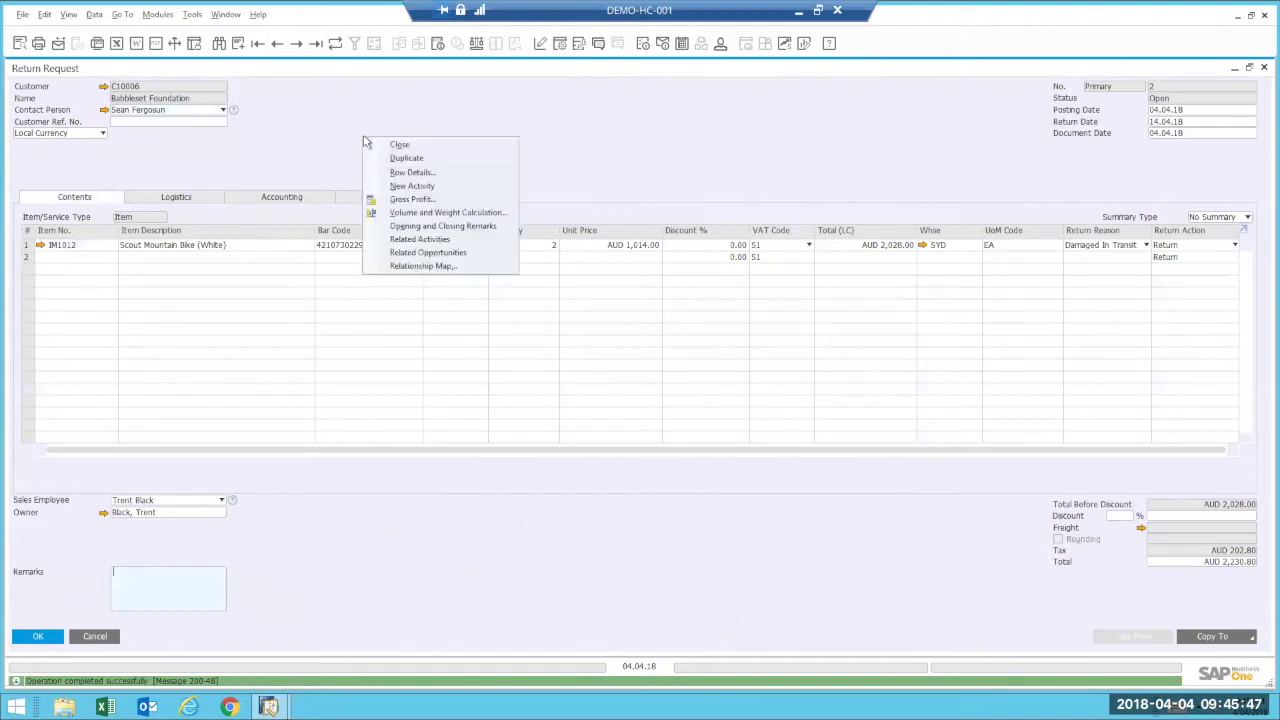
{"action": "left_click", "coordinate": [413, 266]}
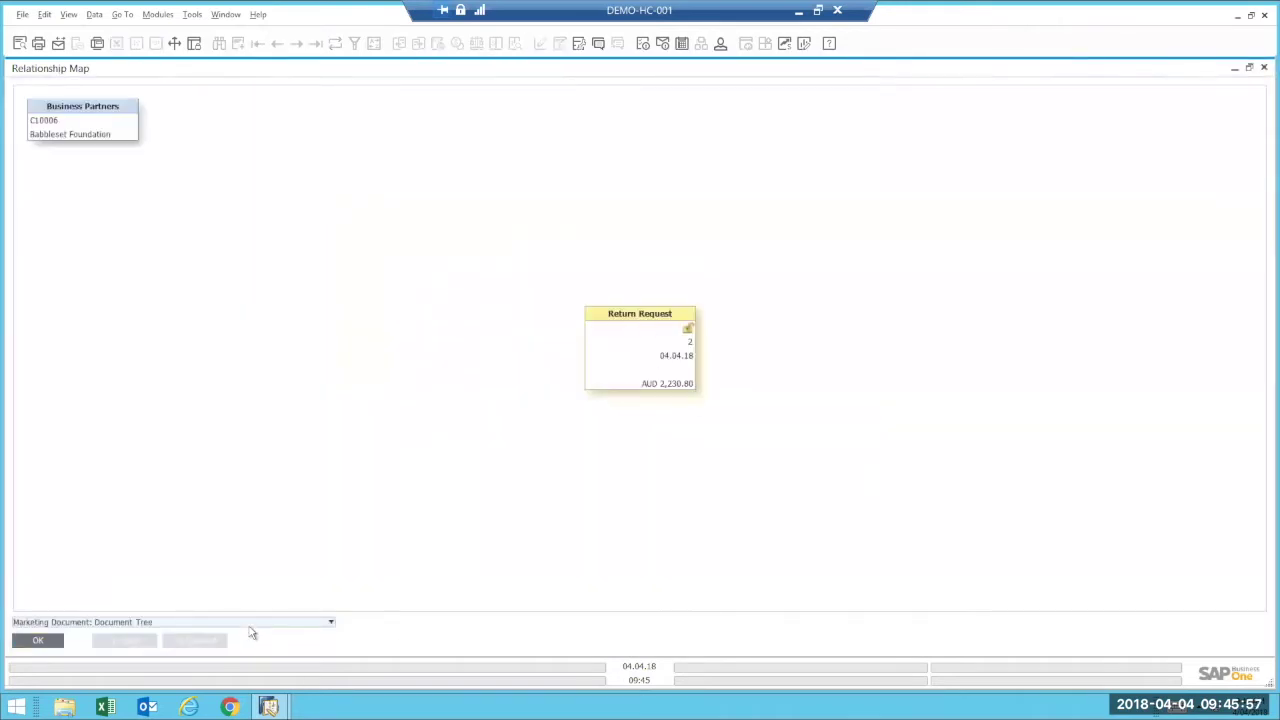
{"action": "left_click", "coordinate": [200, 620]}
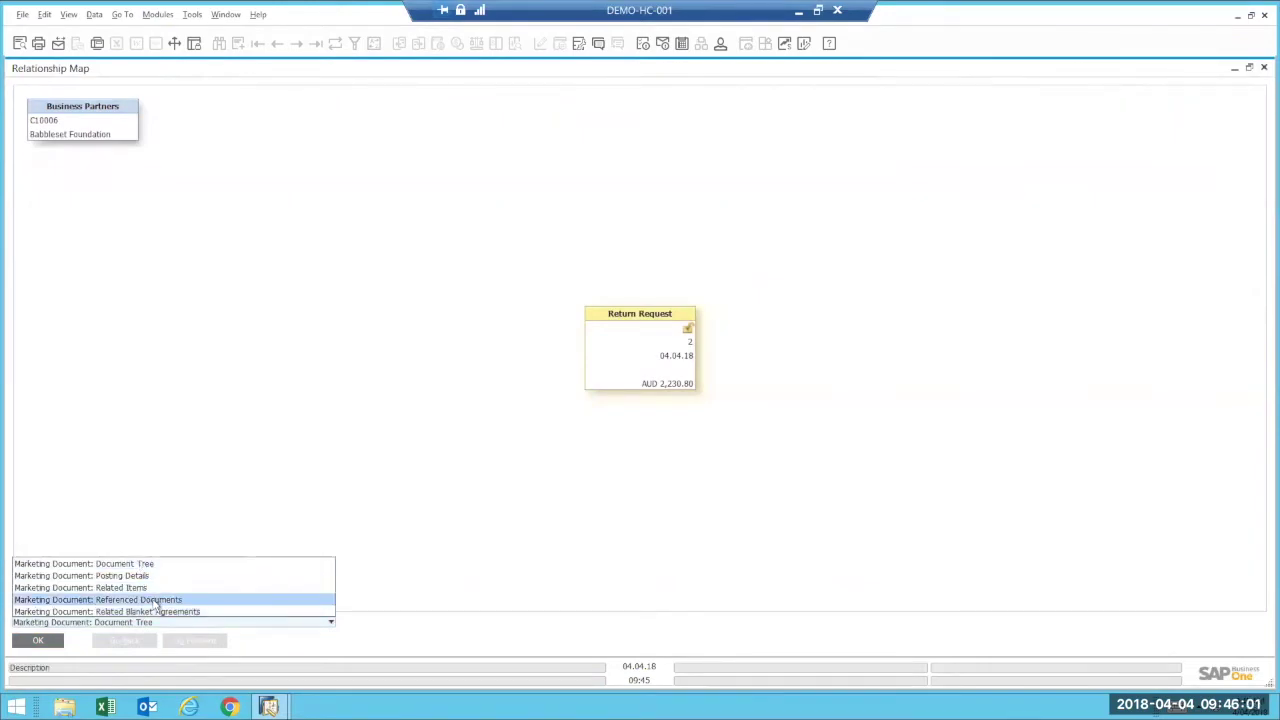
{"action": "left_click", "coordinate": [156, 600]}
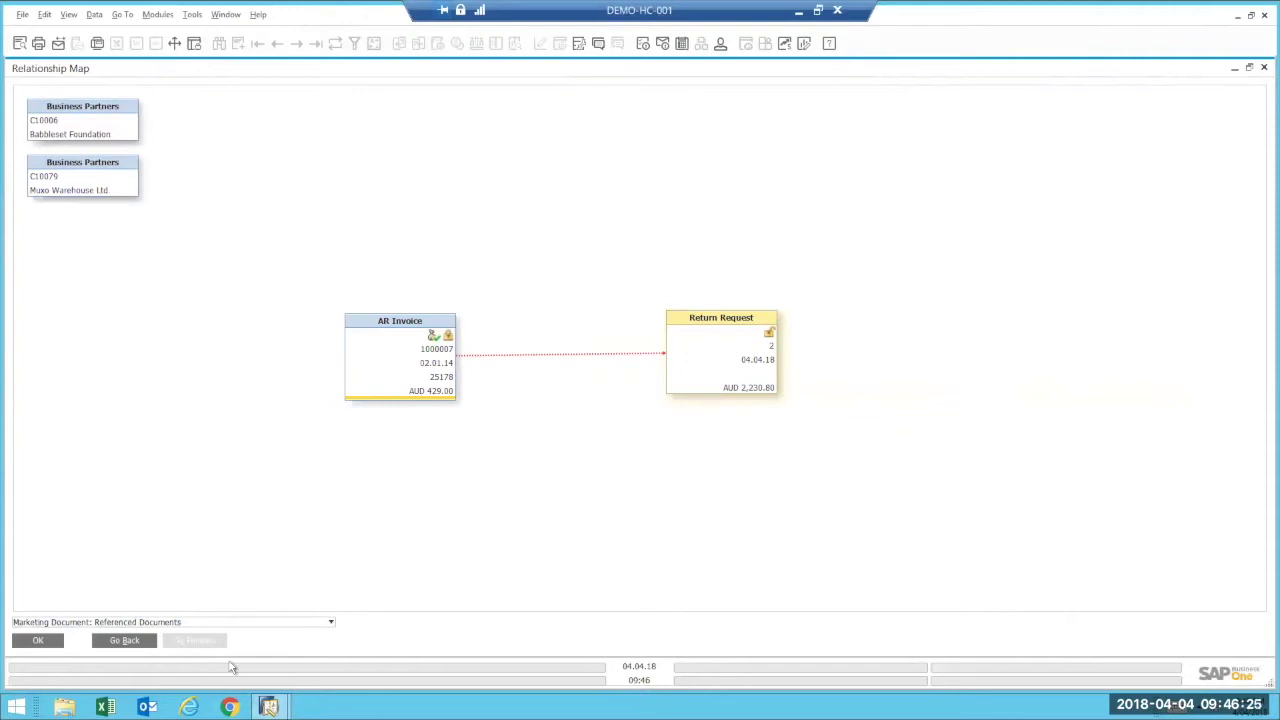
{"action": "left_click", "coordinate": [42, 643]}
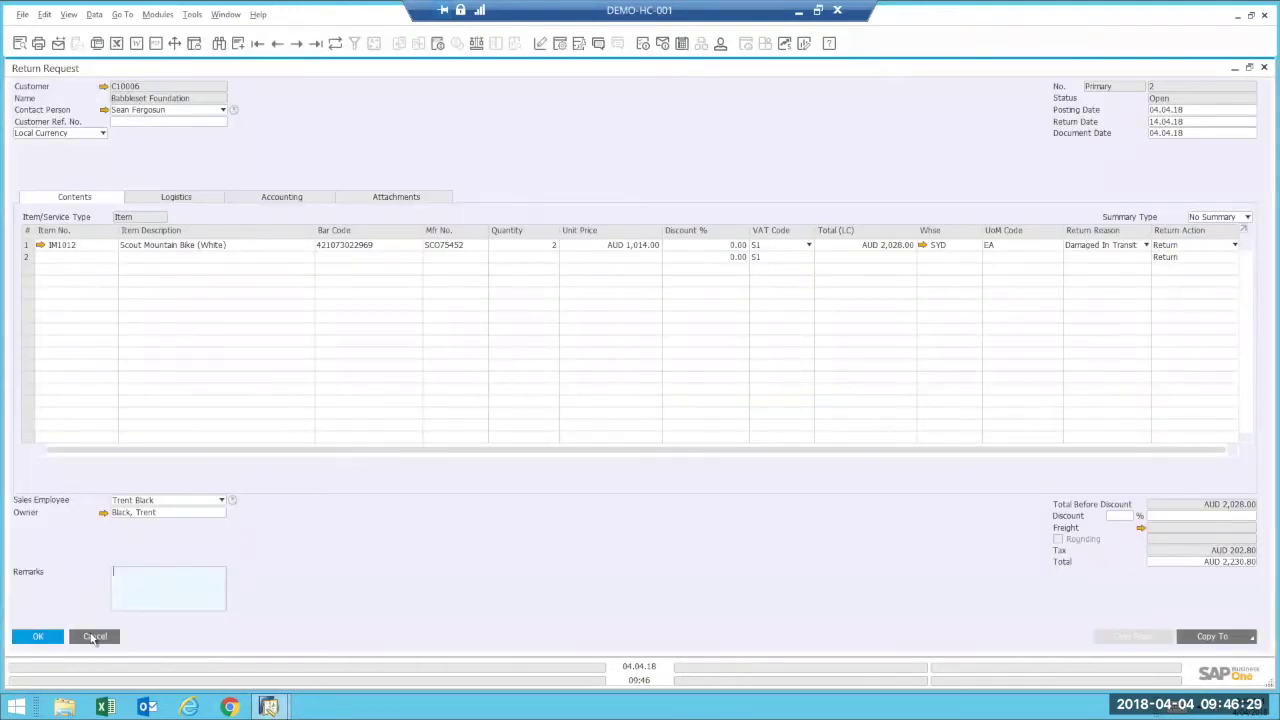
Close the return request and look at the return documents listed in the Purchasing - AP module.
{"action": "left_click", "coordinate": [93, 638]}
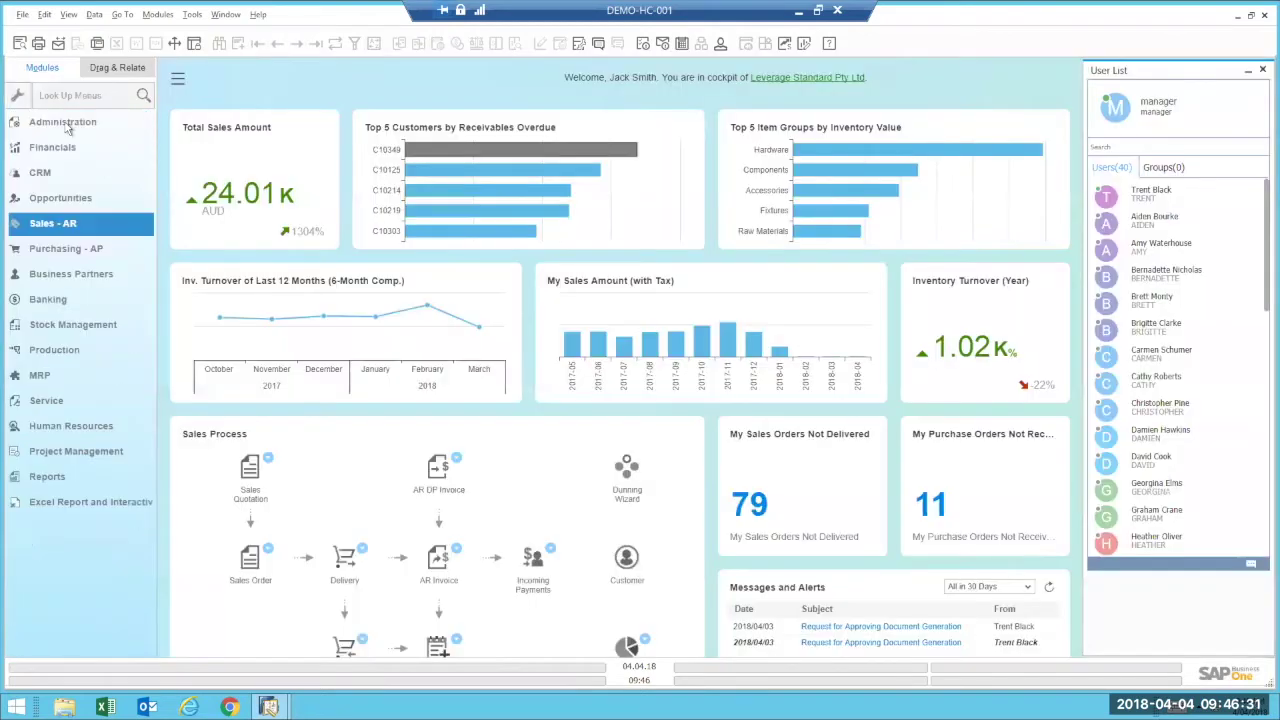
{"action": "left_click", "coordinate": [66, 249]}
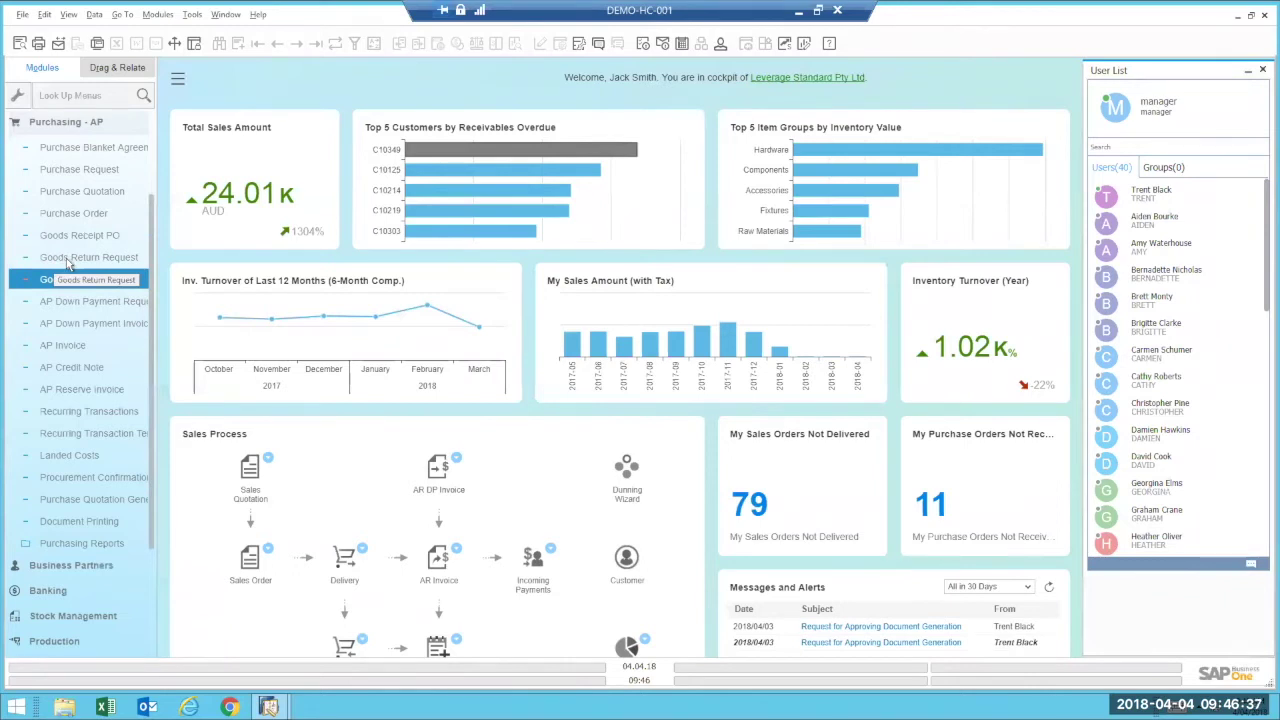
{"action": "left_click", "coordinate": [88, 133]}
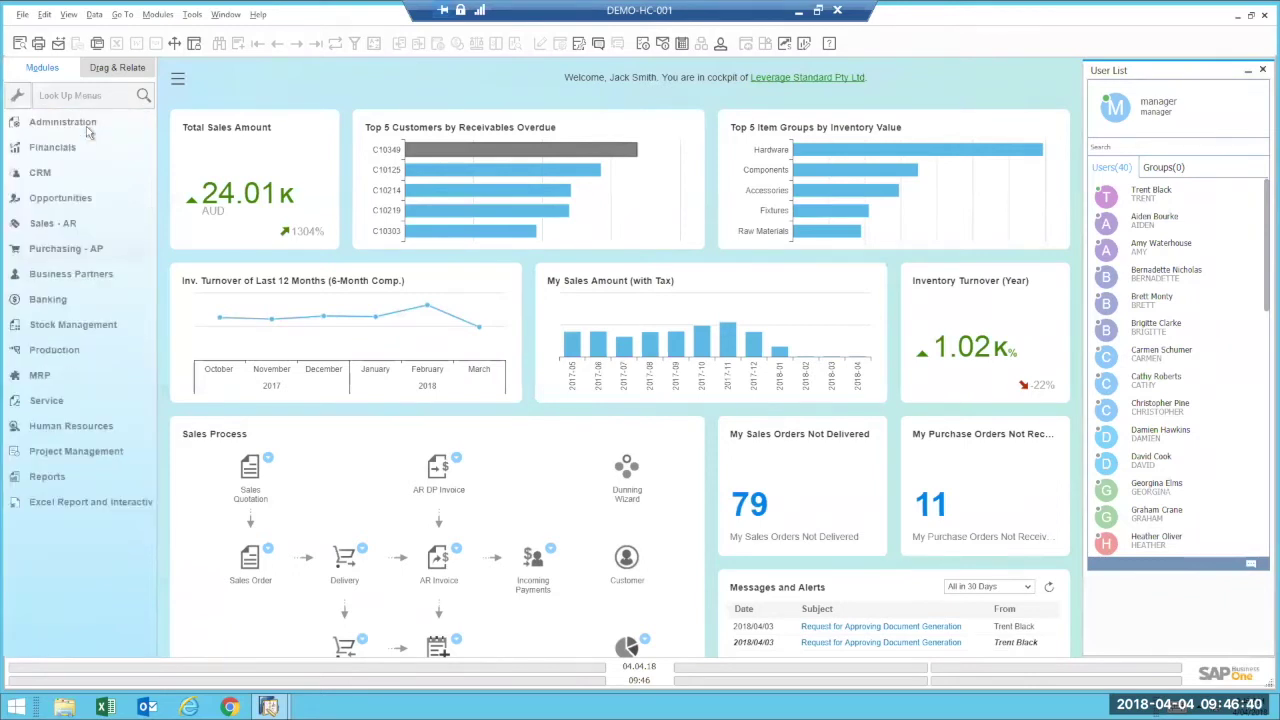
Open the last service call record and bring up the document types available for a new related document.
{"action": "left_click", "coordinate": [42, 402]}
{"action": "left_click", "coordinate": [66, 426]}
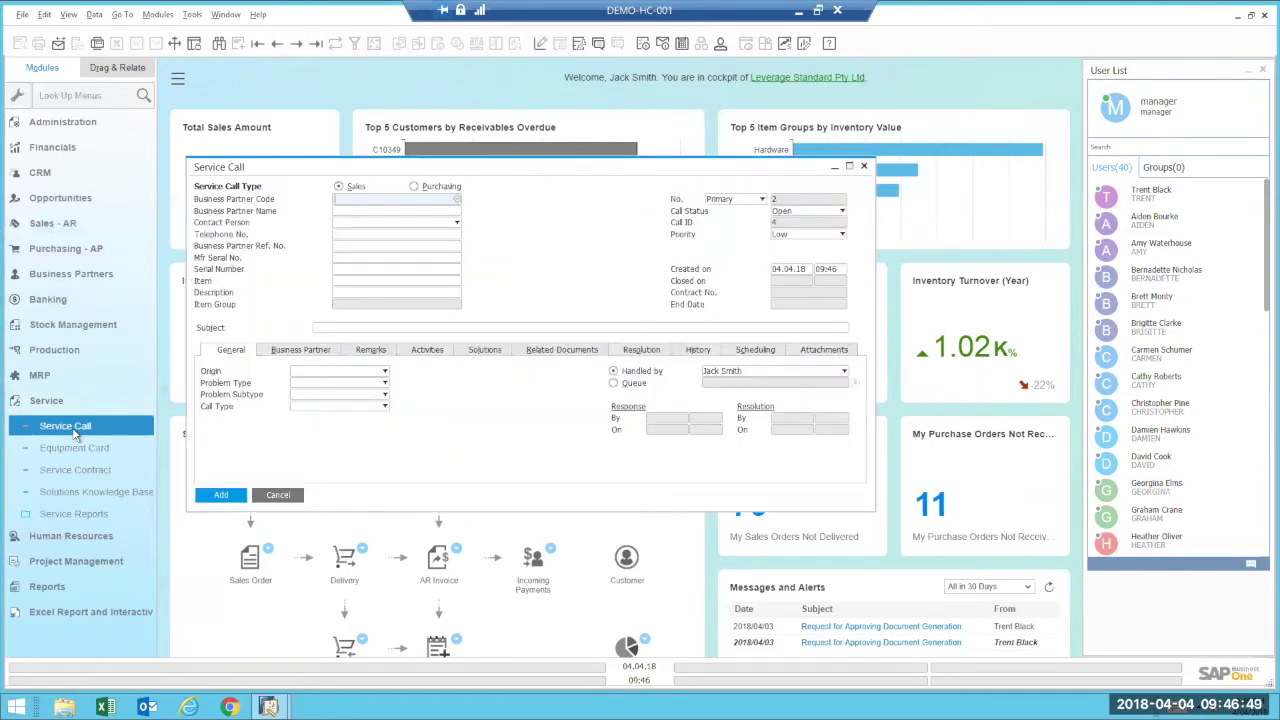
{"action": "left_click", "coordinate": [315, 43]}
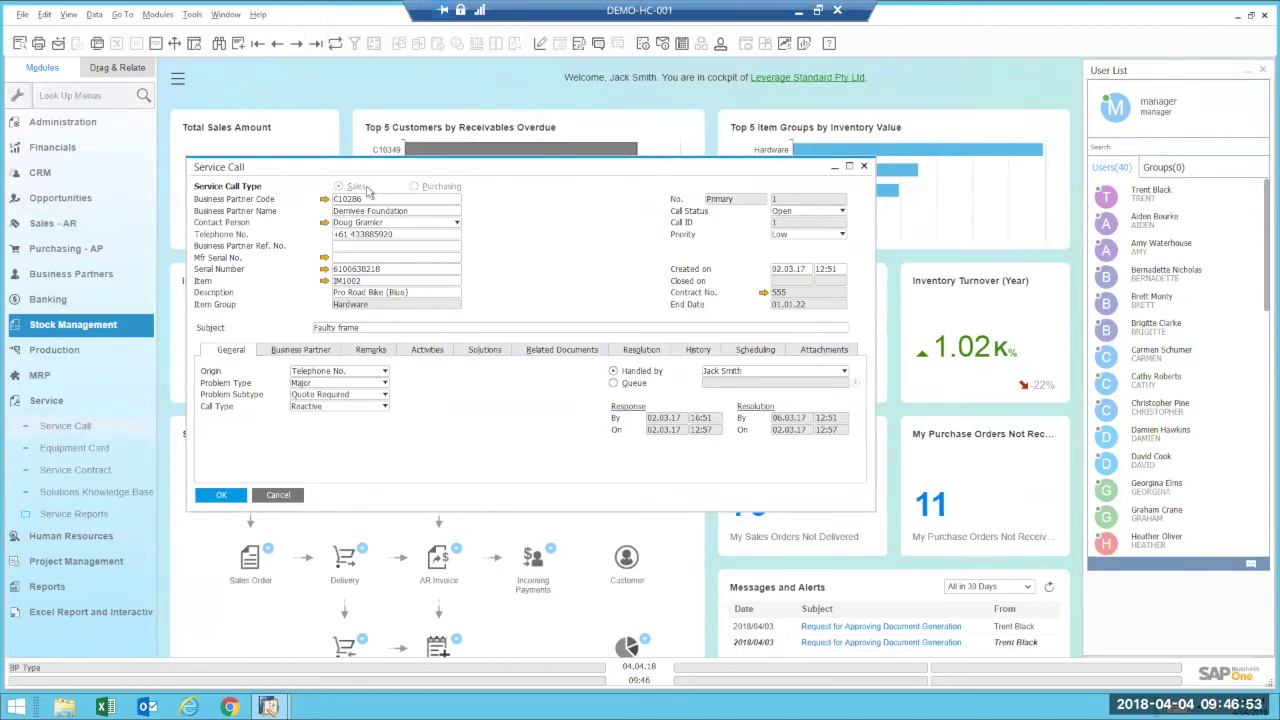
{"action": "left_click", "coordinate": [566, 354]}
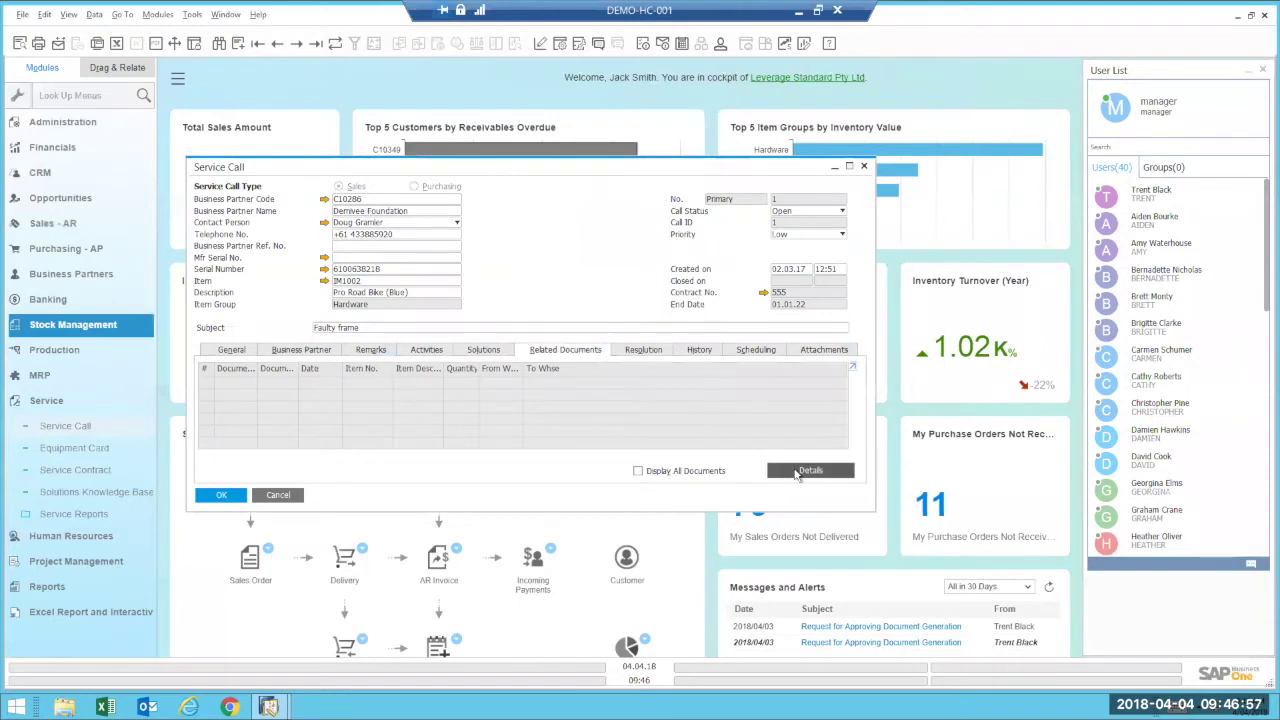
{"action": "left_click", "coordinate": [808, 470]}
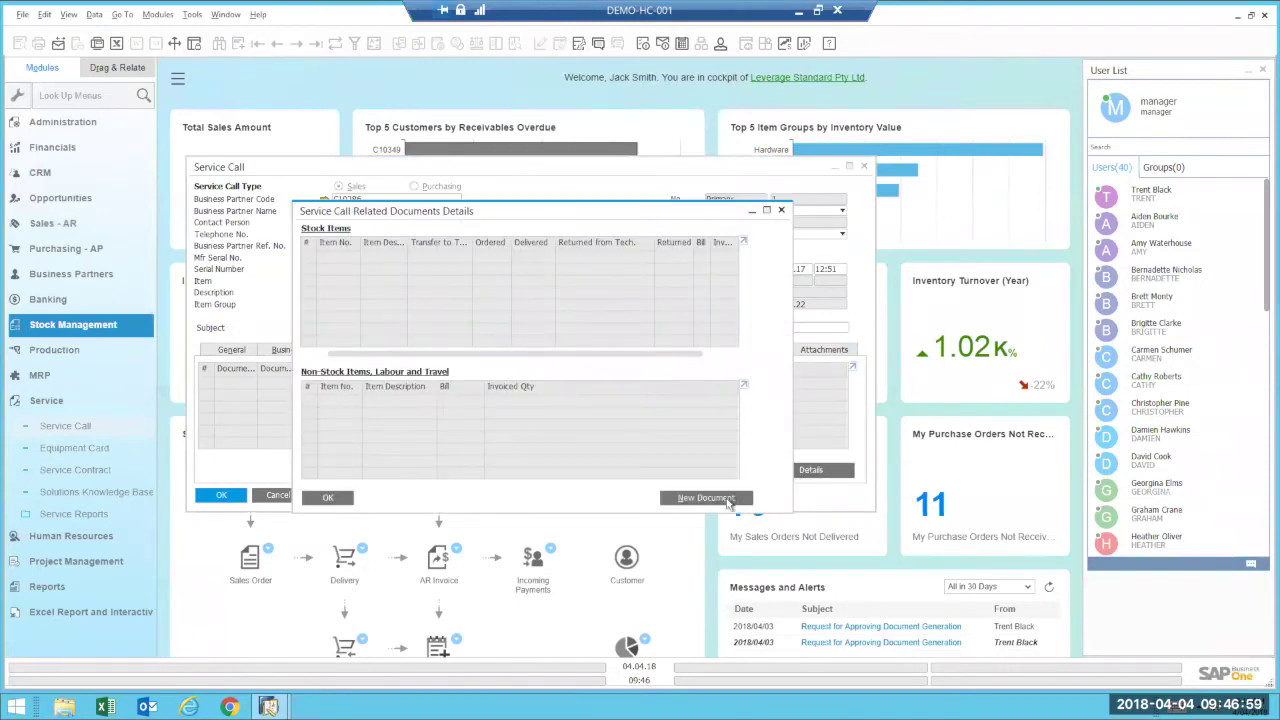
{"action": "left_click", "coordinate": [706, 498]}
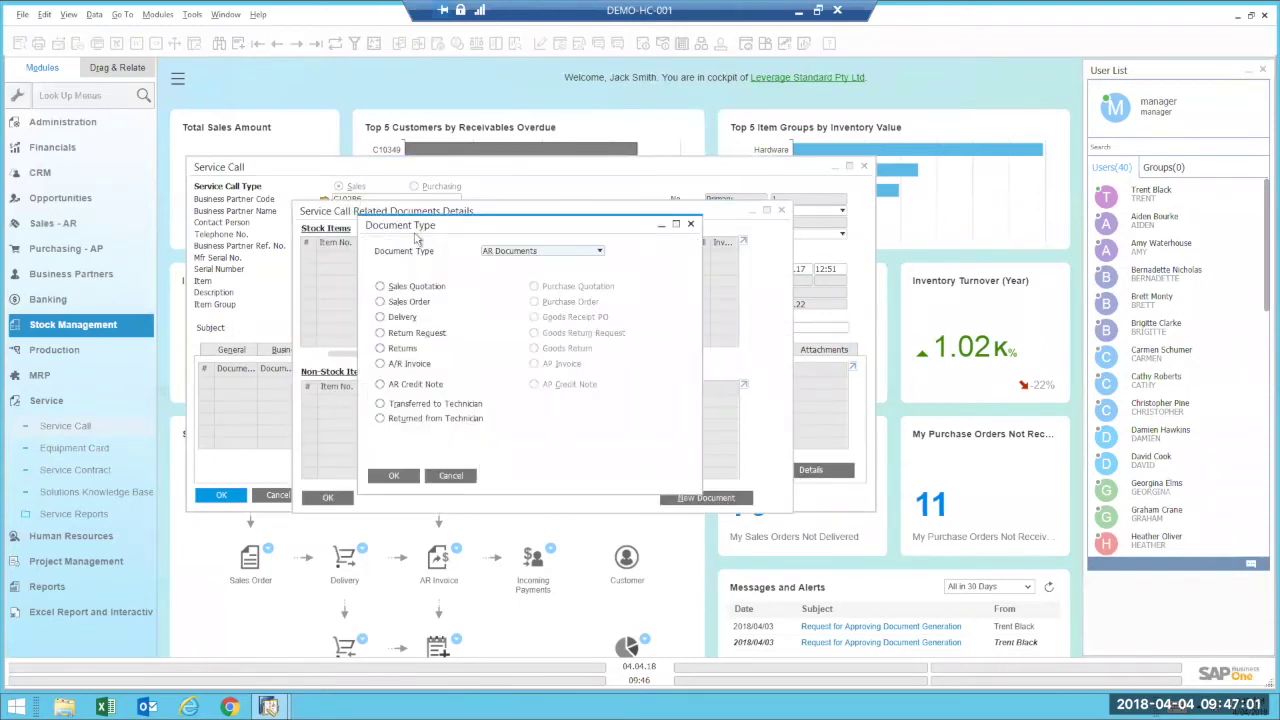
Check the Return Request option among the service call's related document types, then cancel and close the service call.
{"action": "left_click", "coordinate": [381, 334]}
{"action": "left_click", "coordinate": [460, 477]}
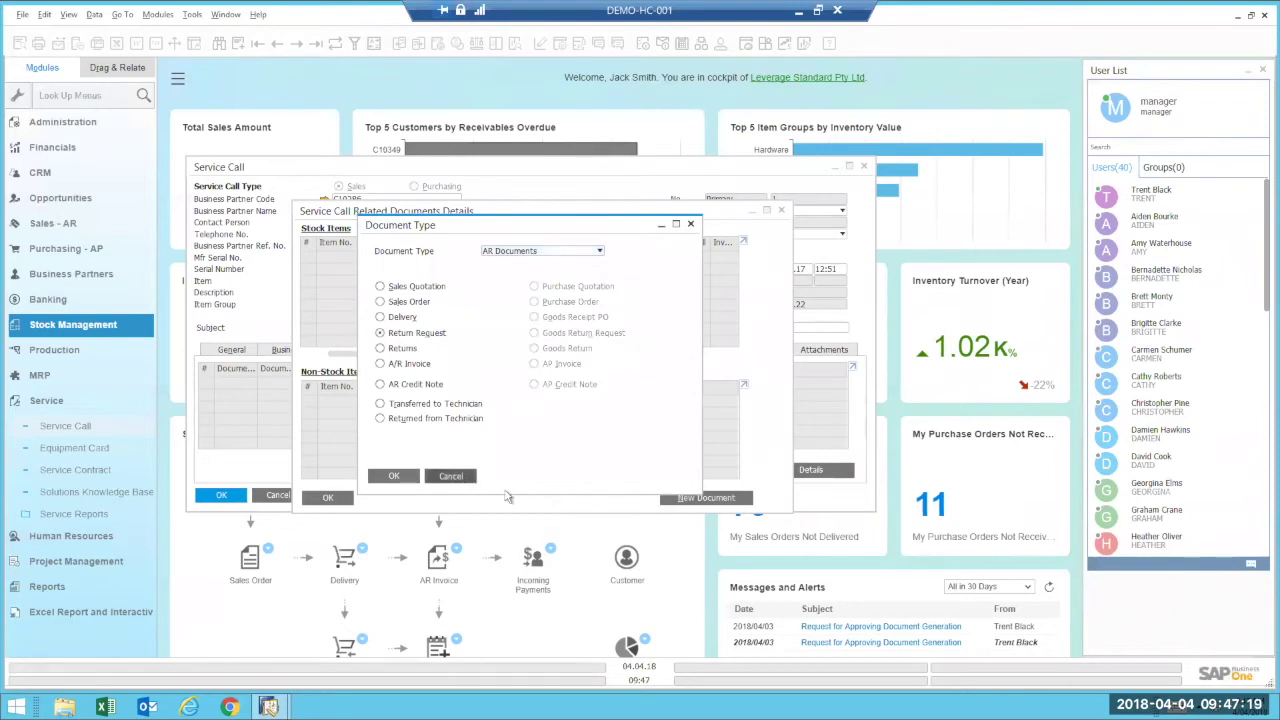
{"action": "left_click", "coordinate": [333, 498]}
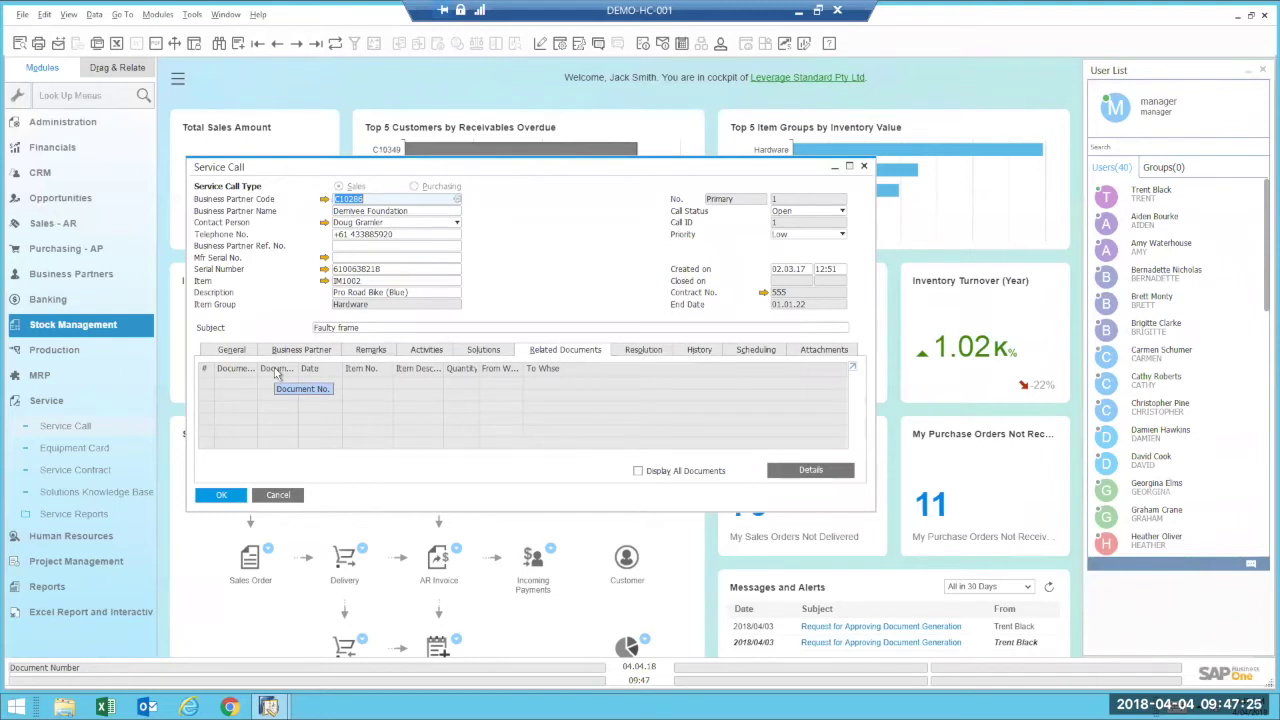
{"action": "left_click", "coordinate": [269, 501]}
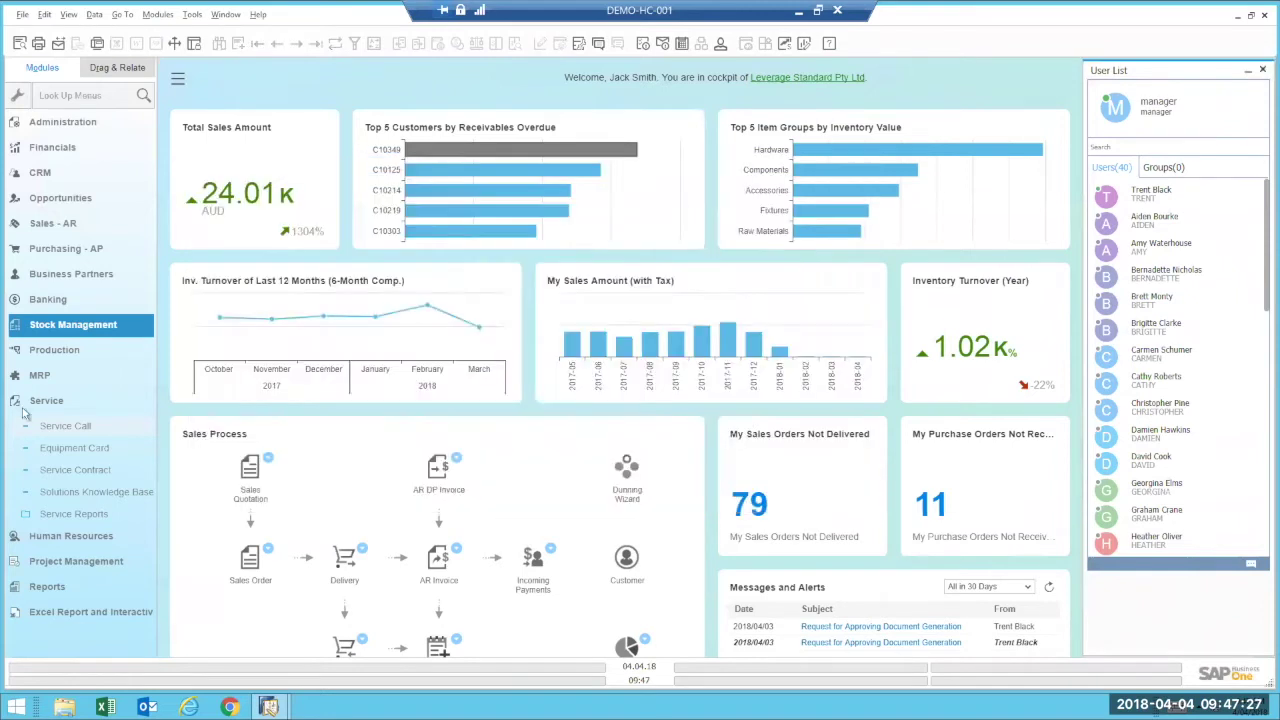
{"action": "left_click", "coordinate": [47, 402]}
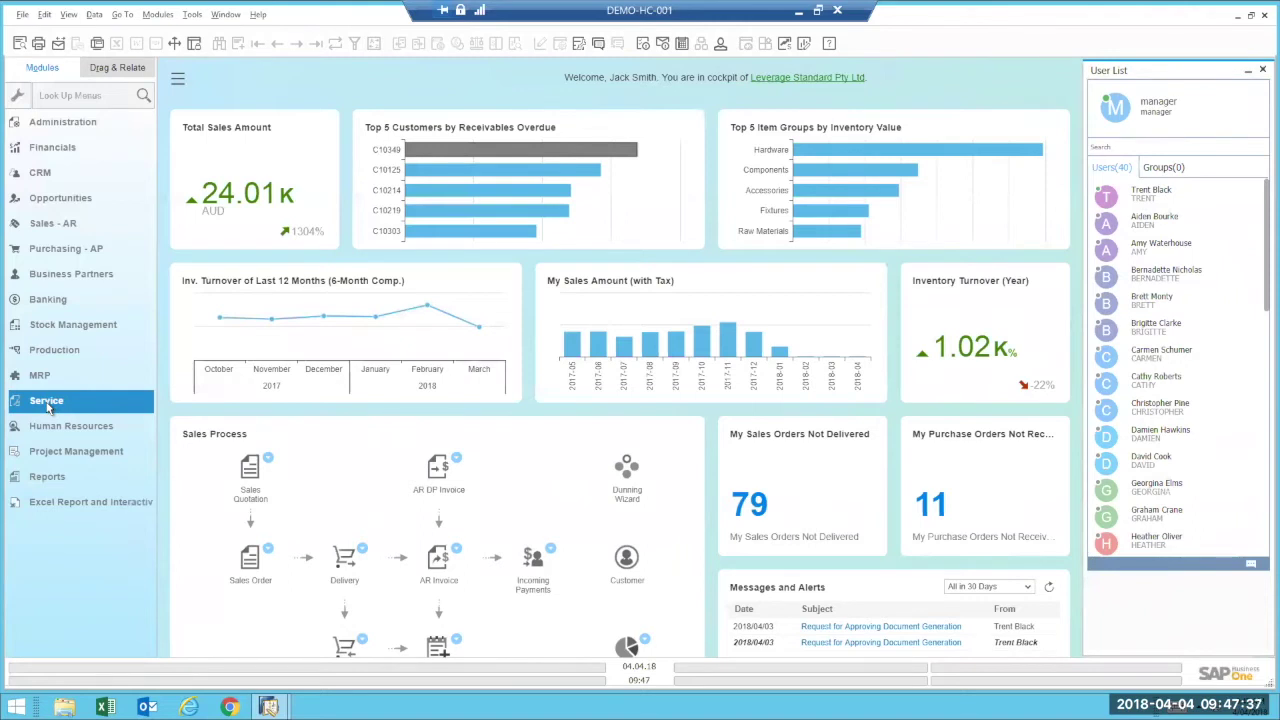
Start a new purchase blanket agreement from the Purchasing - AP module.
{"action": "left_click", "coordinate": [65, 250]}
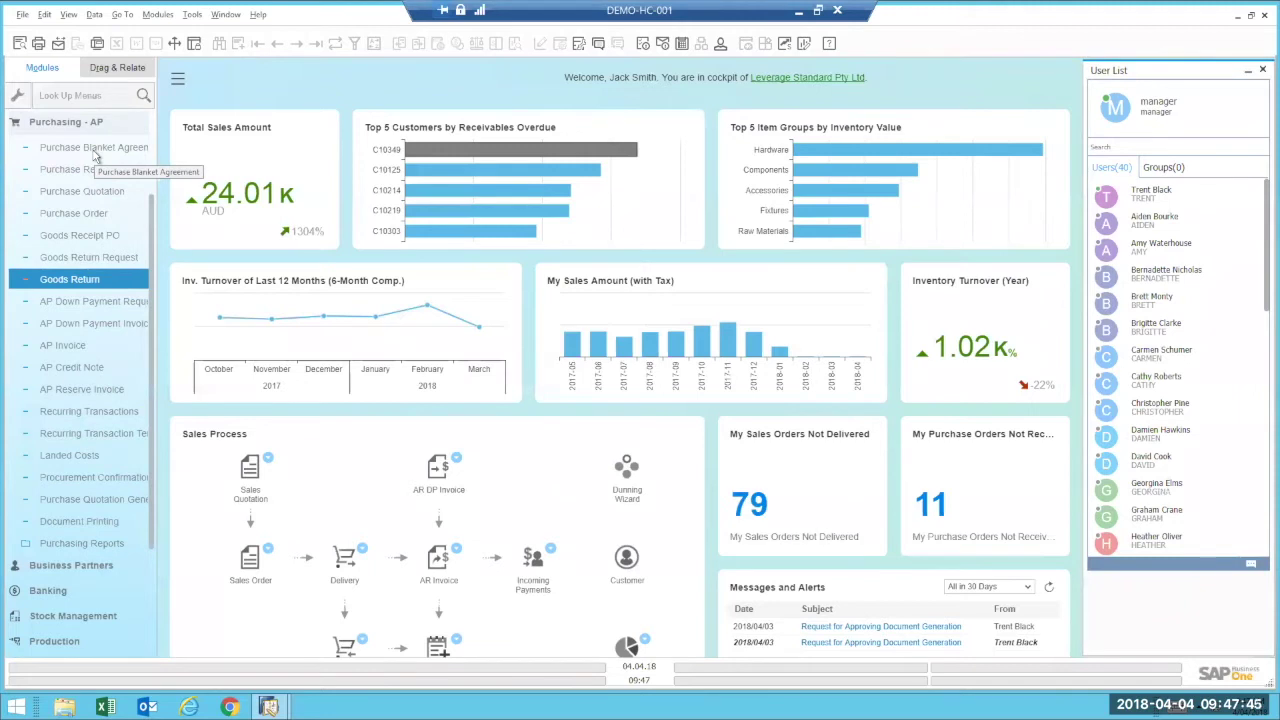
{"action": "left_click", "coordinate": [50, 129]}
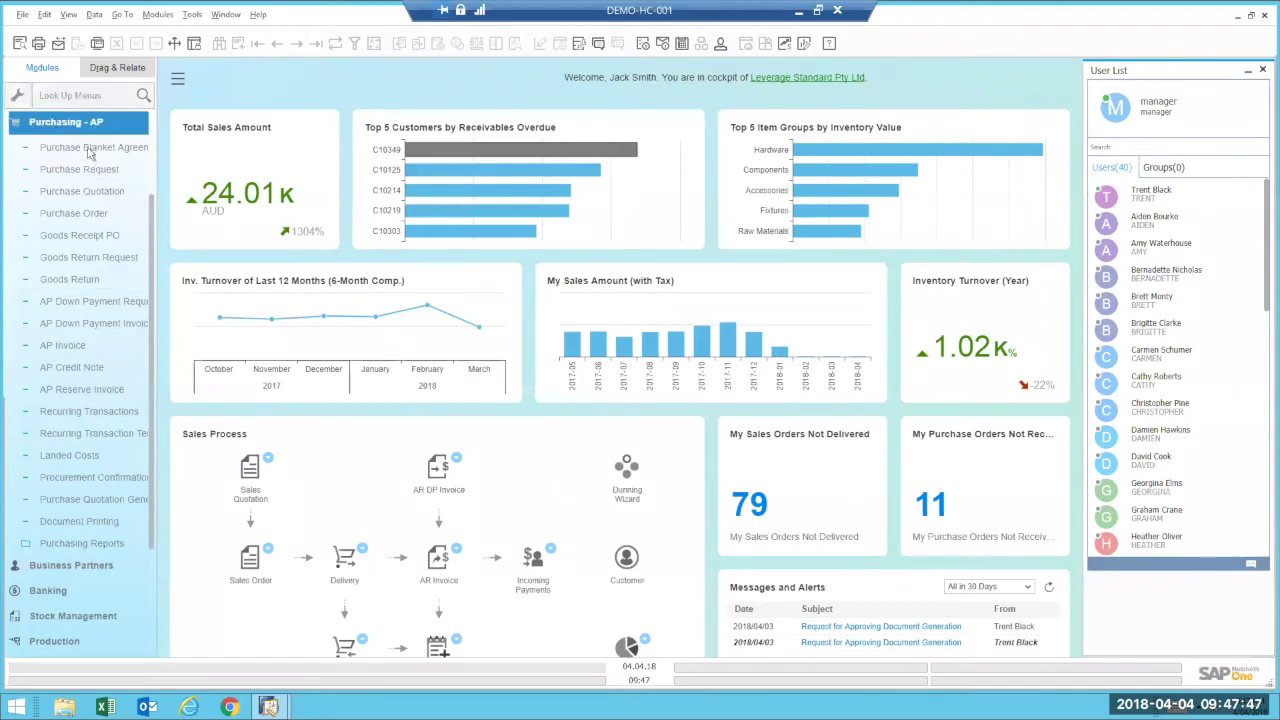
{"action": "left_click", "coordinate": [67, 150]}
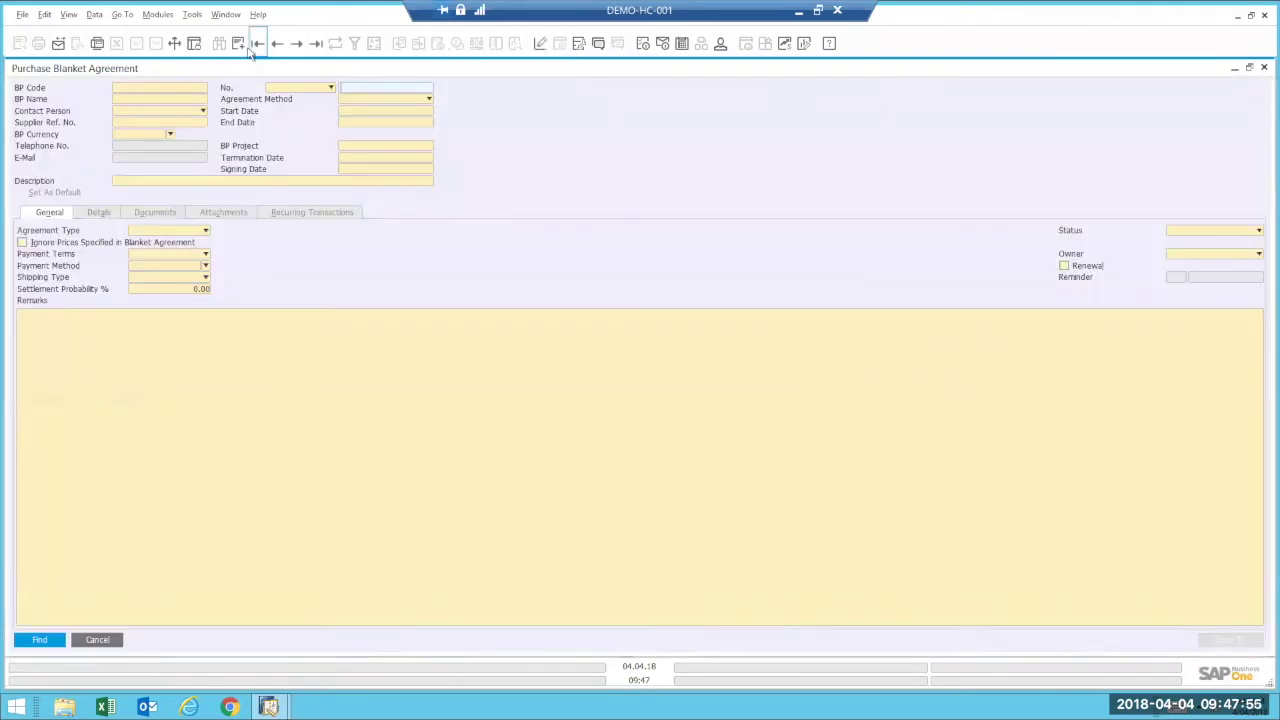
{"action": "key", "text": "ctrl+a"}
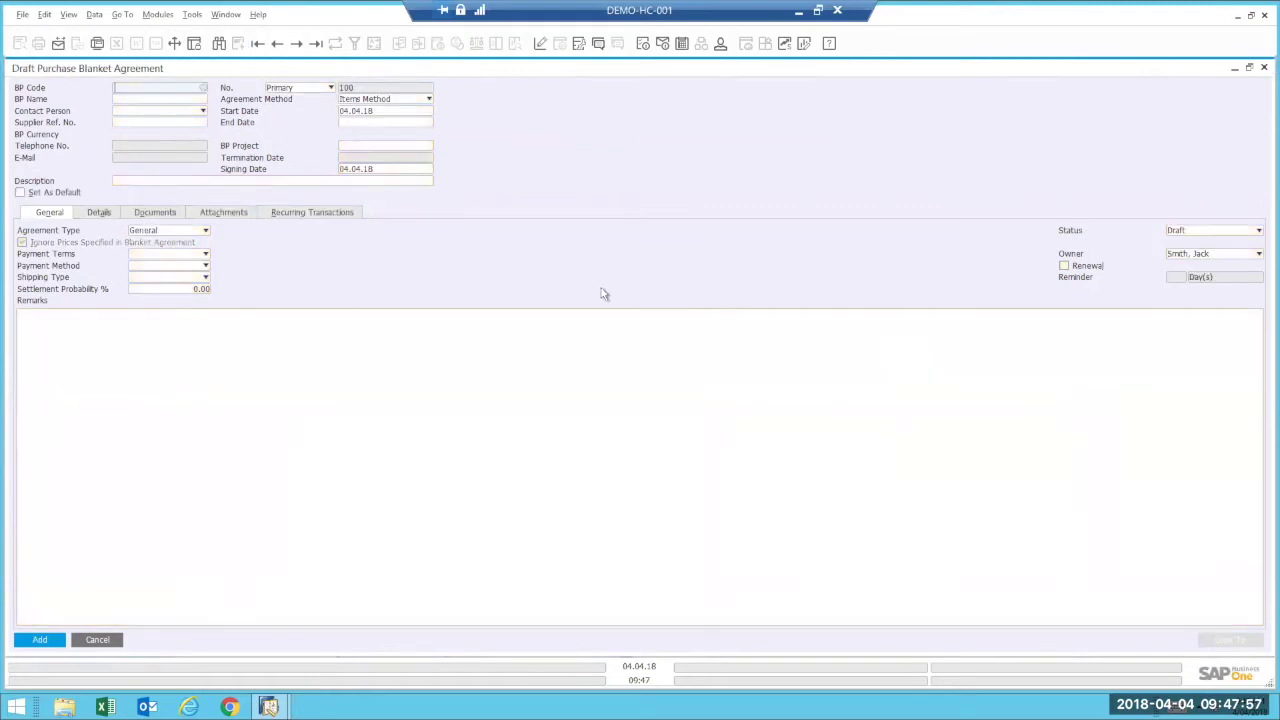
Set the blanket agreement's business partner to the supplier Far East Imports.
{"action": "left_click", "coordinate": [186, 103]}
{"action": "type", "text": "far"}
{"action": "key", "text": "Tab"}
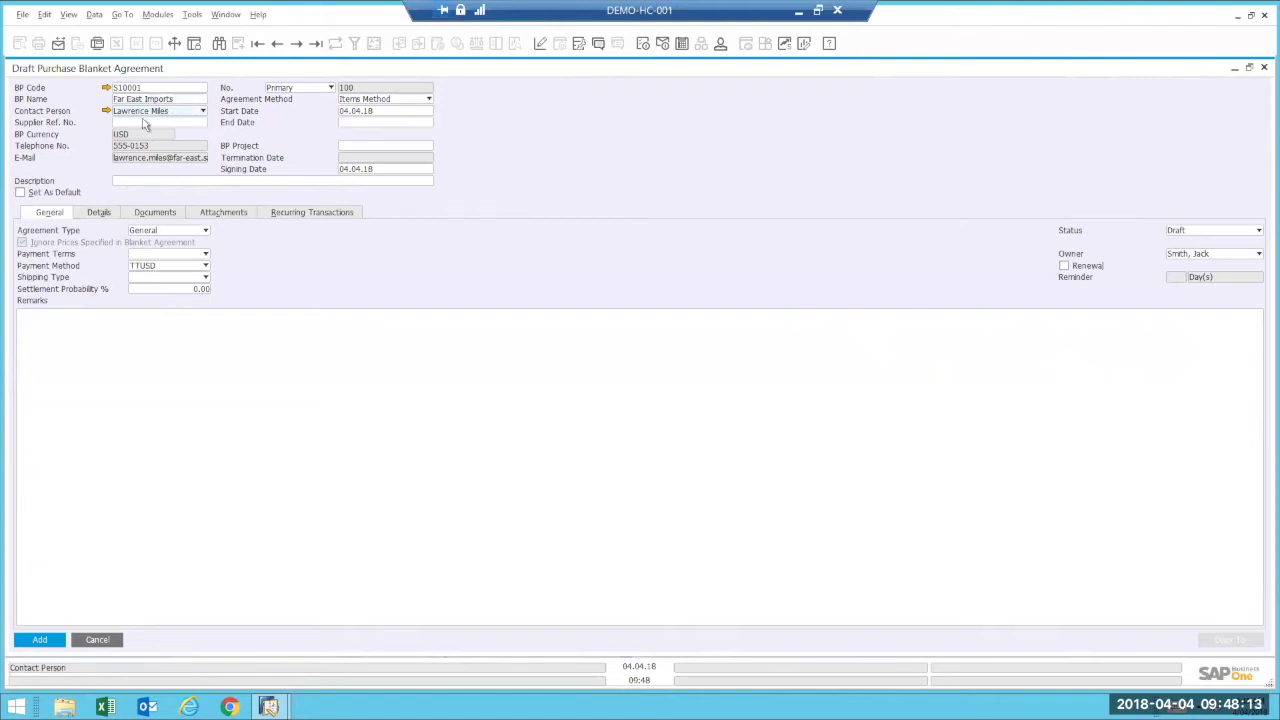
{"action": "left_click", "coordinate": [130, 122]}
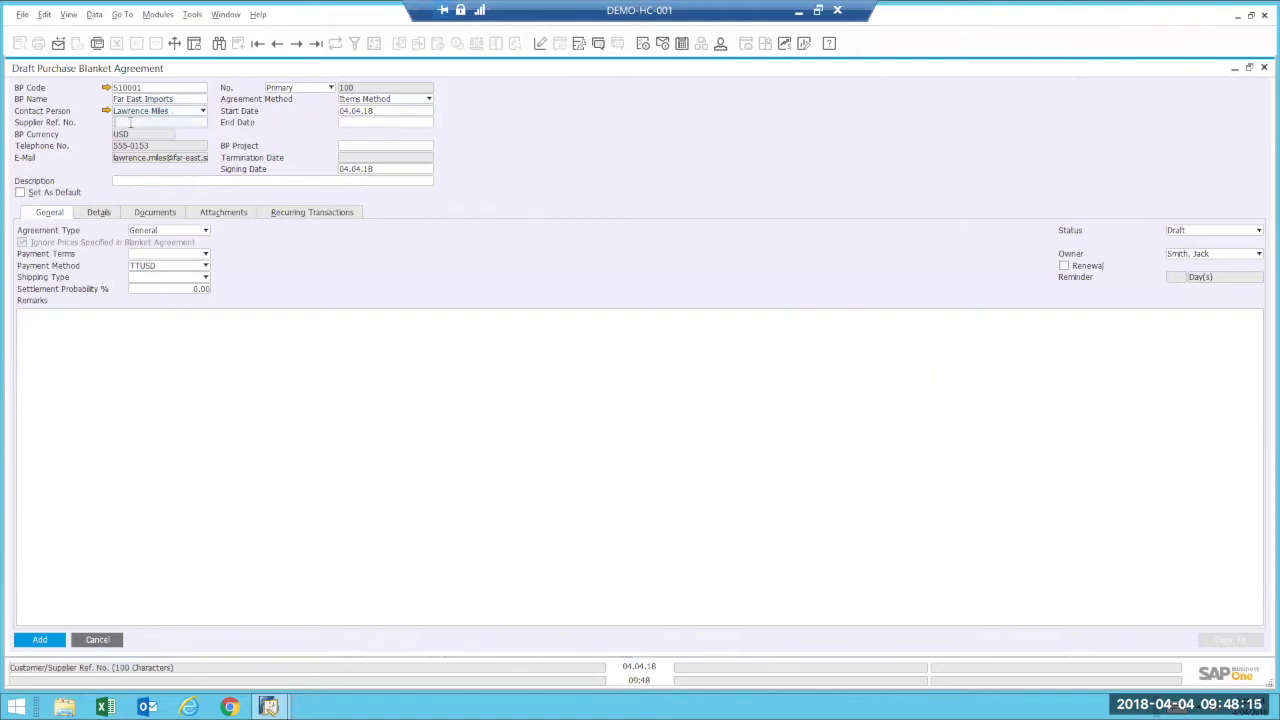
{"action": "left_click", "coordinate": [352, 149]}
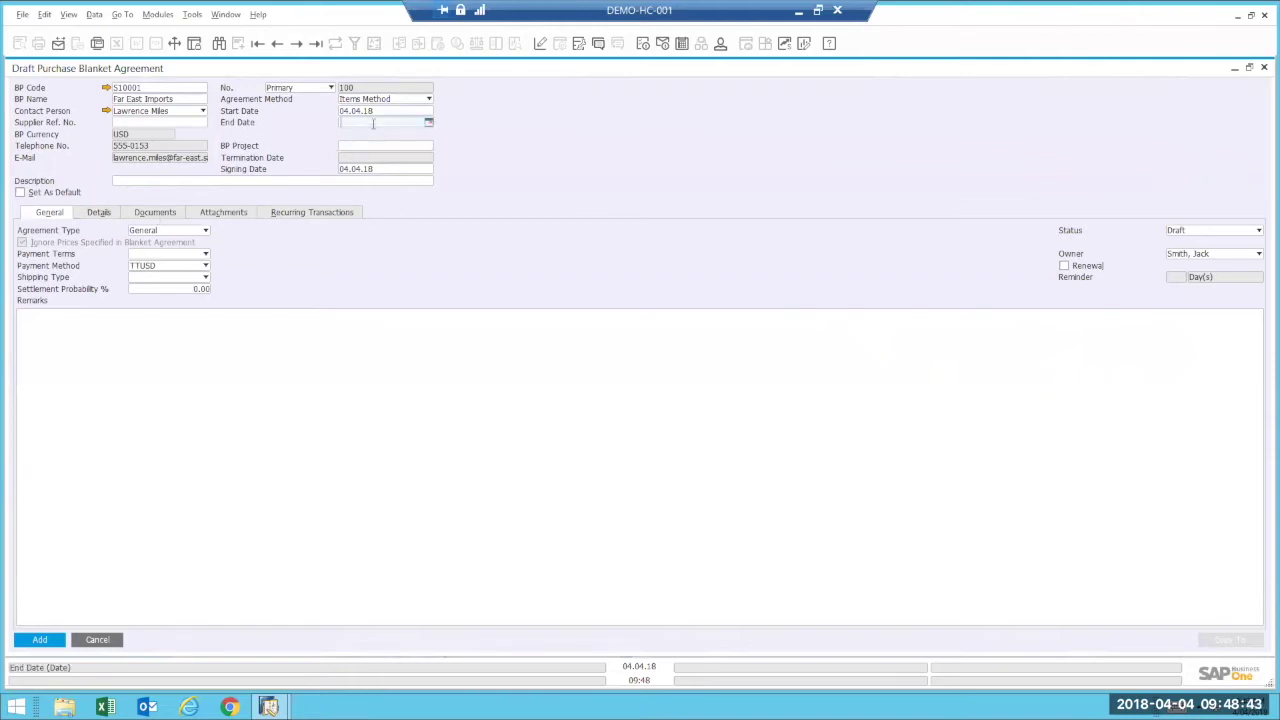
Set the agreement period from 01.01.18 to 31.12.18 and enter the description Road Bikes 2018.
{"action": "left_click", "coordinate": [409, 114]}
{"action": "type", "text": "0101"}
{"action": "left_click", "coordinate": [409, 121]}
{"action": "type", "text": "3112"}
{"action": "key", "text": "Tab"}
{"action": "left_click", "coordinate": [177, 181]}
{"action": "type", "text": "Road Bikes 2018"}
{"action": "key", "text": "Tab"}
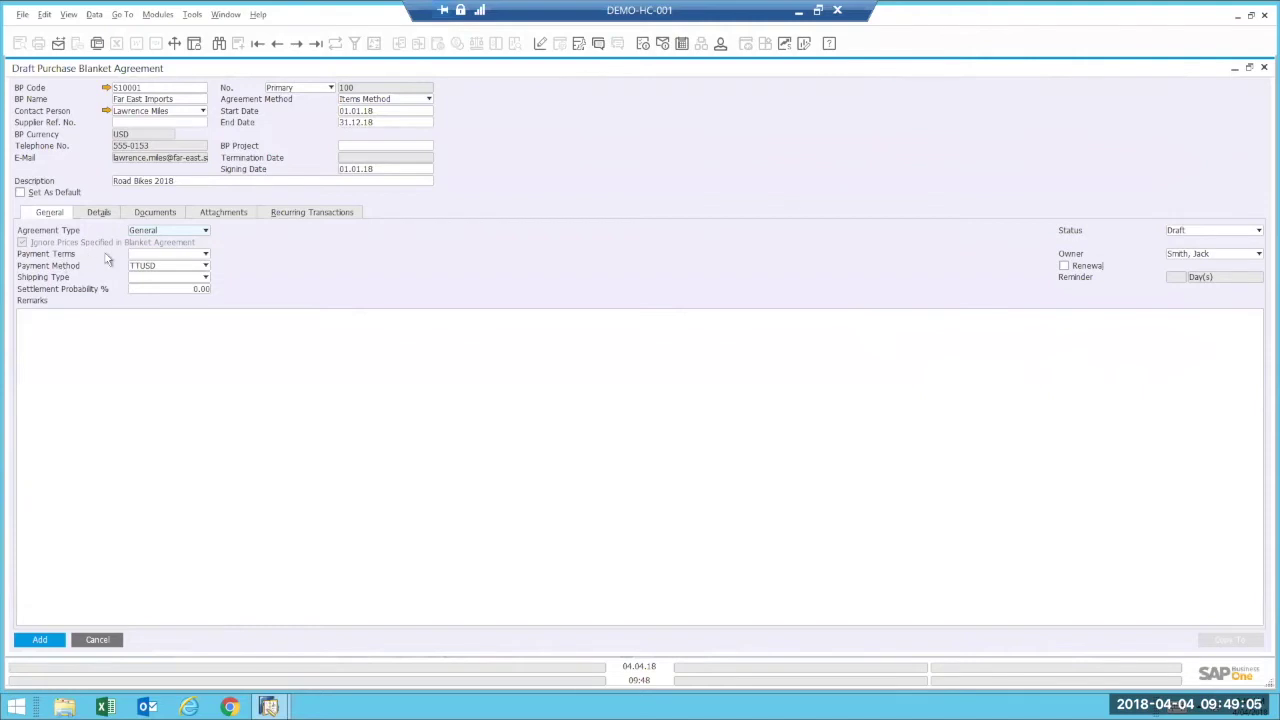
Set the agreement's payment terms to 90 Days Net and look over the payment method and shipping type choices.
{"action": "left_click", "coordinate": [155, 256]}
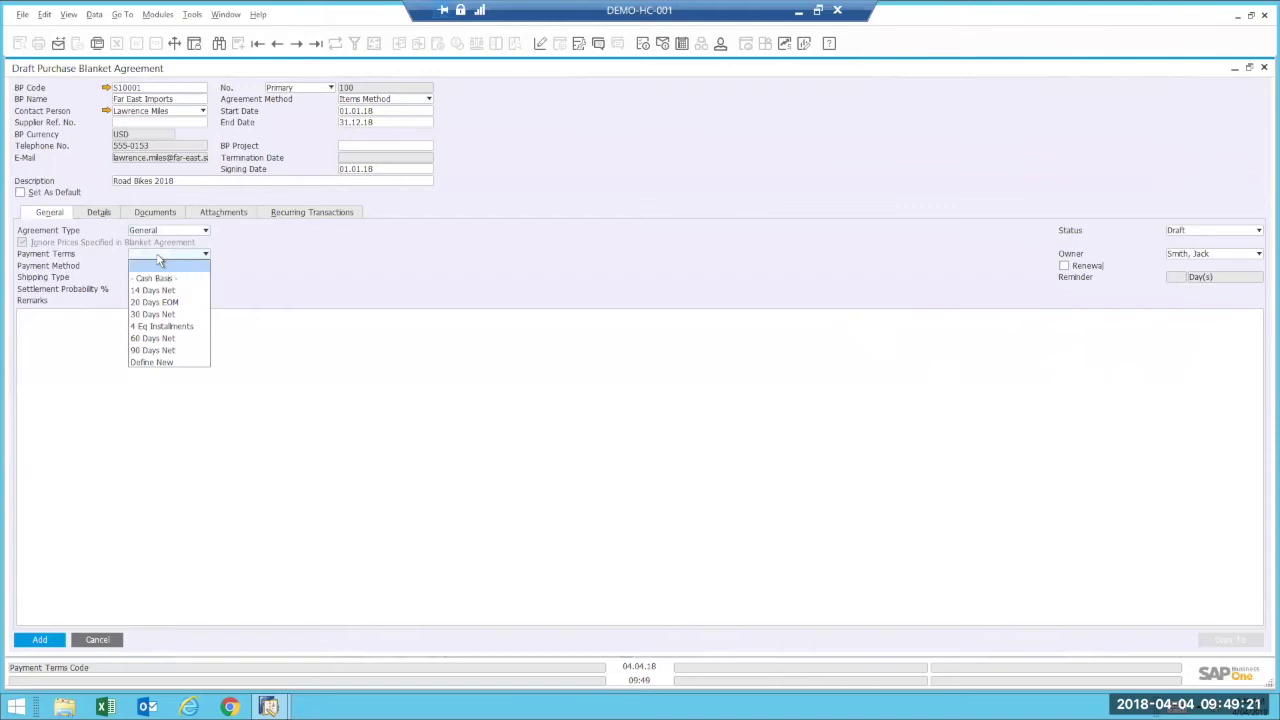
{"action": "left_click", "coordinate": [168, 351]}
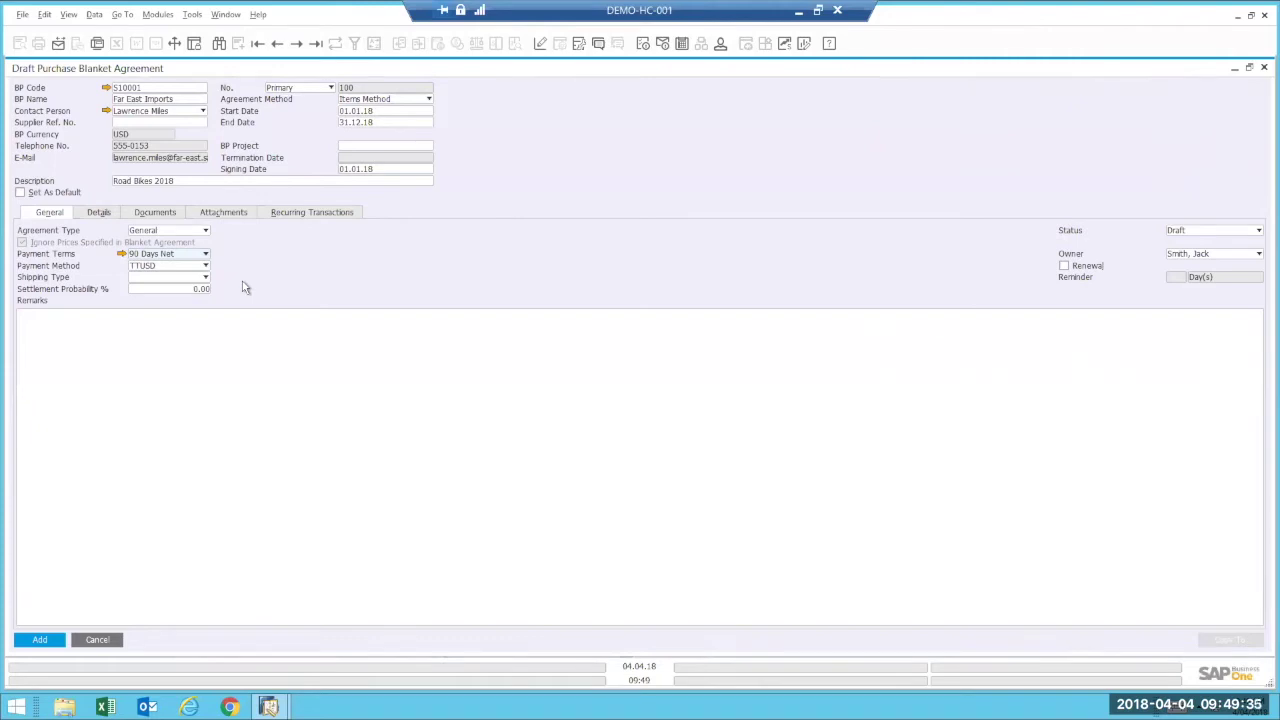
{"action": "left_click", "coordinate": [153, 267]}
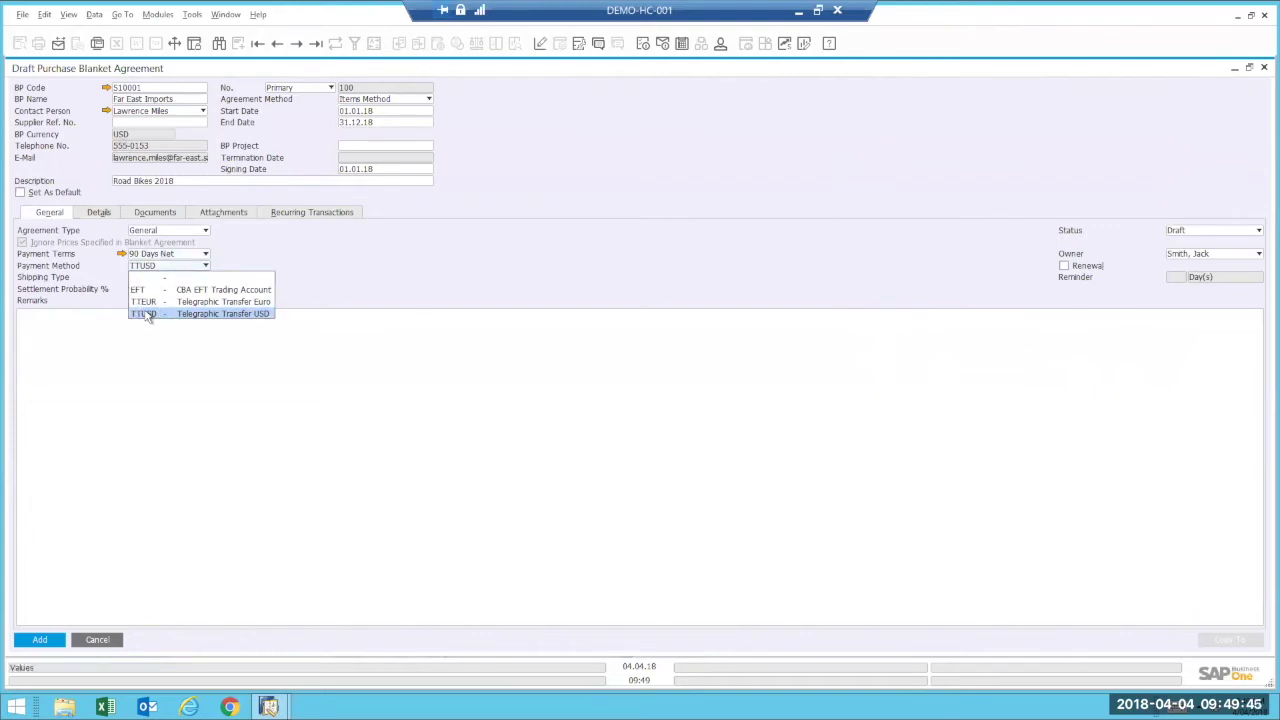
{"action": "left_click", "coordinate": [345, 279]}
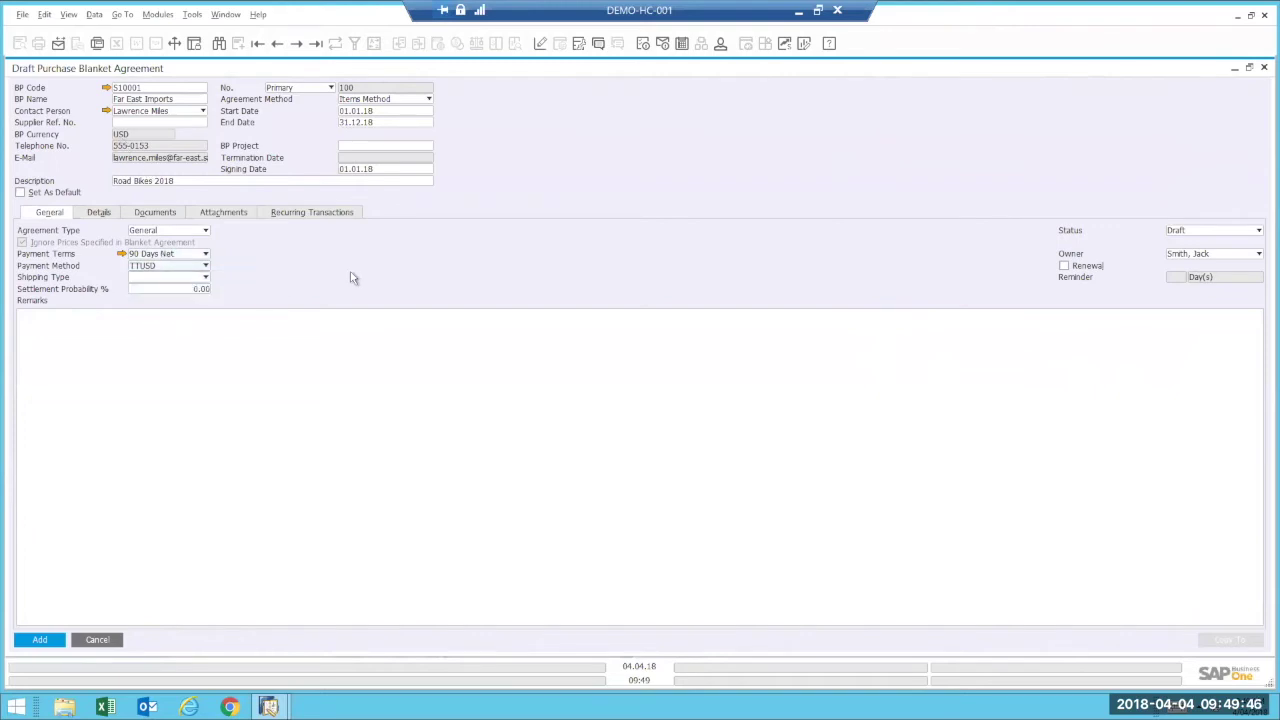
{"action": "left_click", "coordinate": [205, 284]}
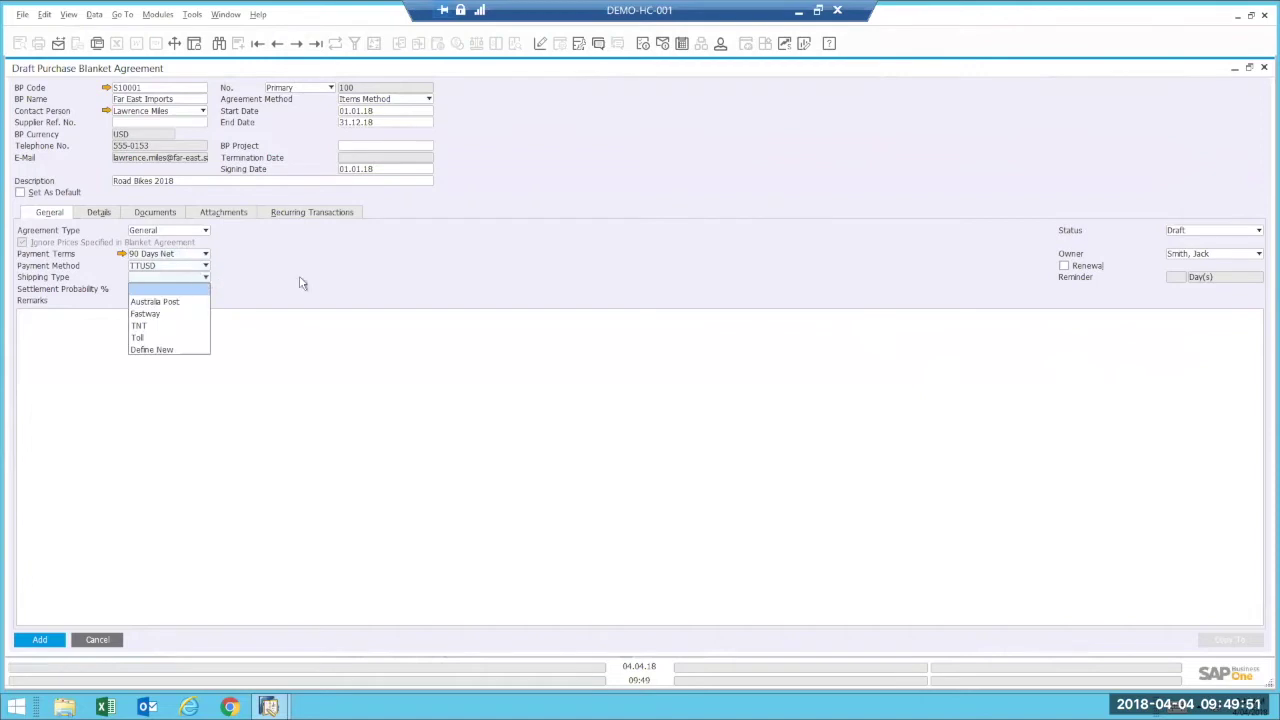
{"action": "left_click", "coordinate": [566, 386]}
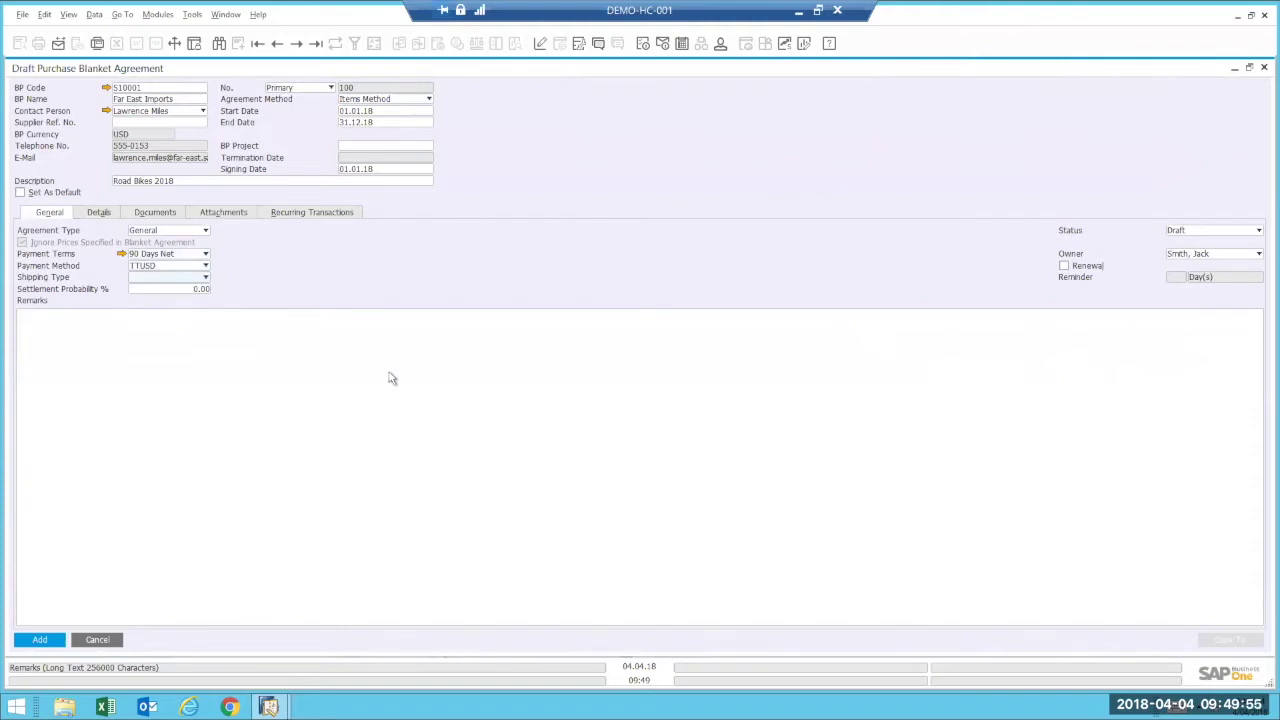
Add Tracer Road Bike (Red), Pro Road Bike (Blue) and Razer Road Bike (Black) to the agreement's item details.
{"action": "left_click", "coordinate": [112, 215]}
{"action": "left_click", "coordinate": [101, 247]}
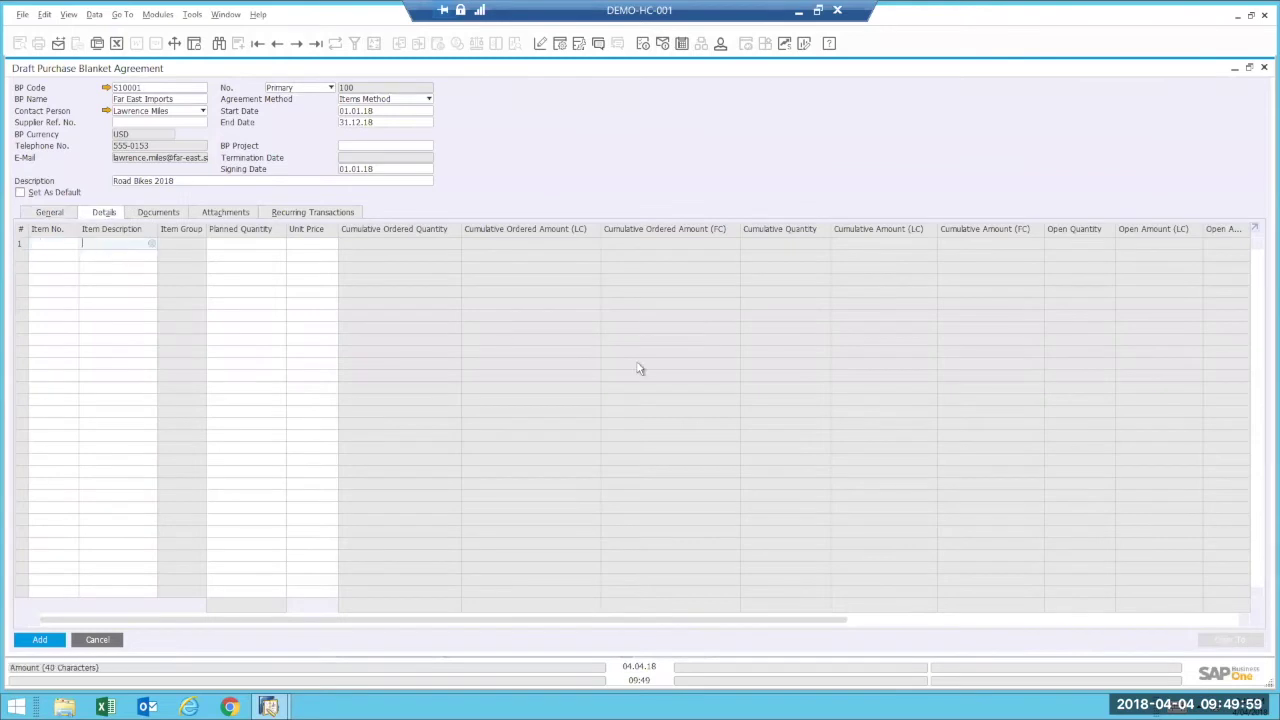
{"action": "type", "text": "*road"}
{"action": "key", "text": "Tab"}
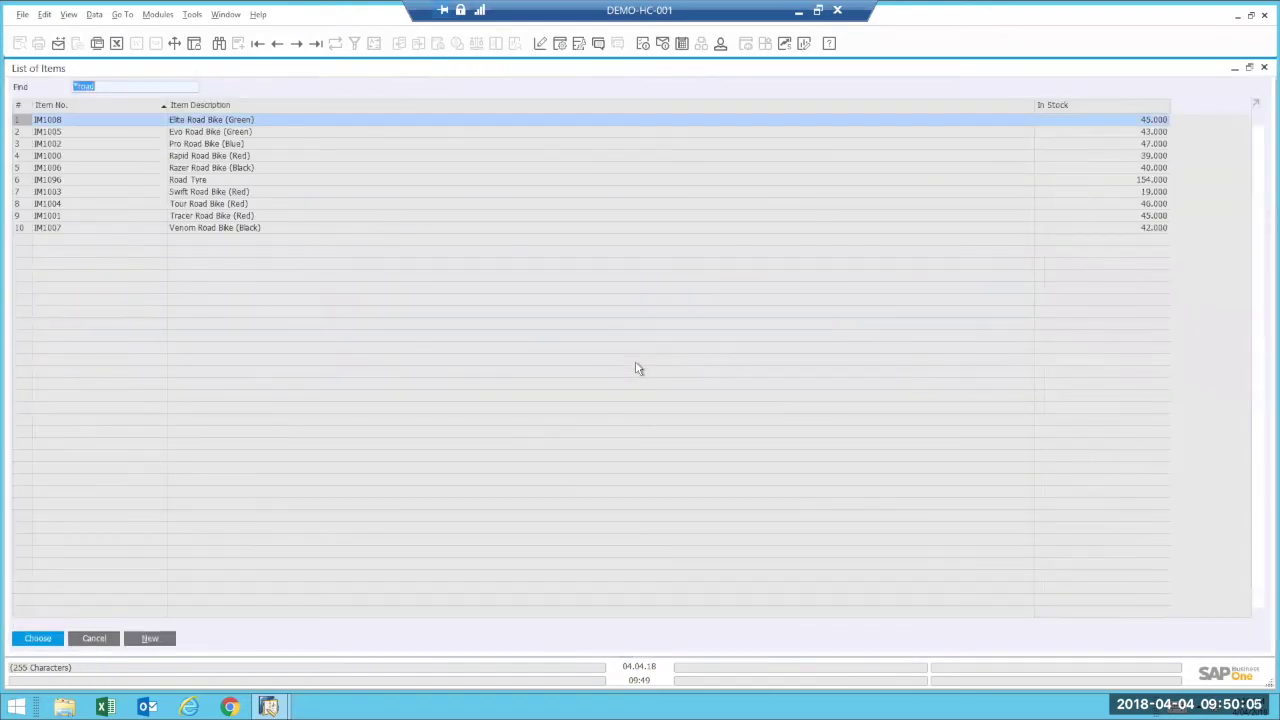
{"action": "left_click", "coordinate": [221, 216]}
{"action": "left_click", "coordinate": [200, 144], "text": "ctrl"}
{"action": "left_click", "coordinate": [200, 168], "text": "ctrl"}
{"action": "left_click", "coordinate": [38, 640]}
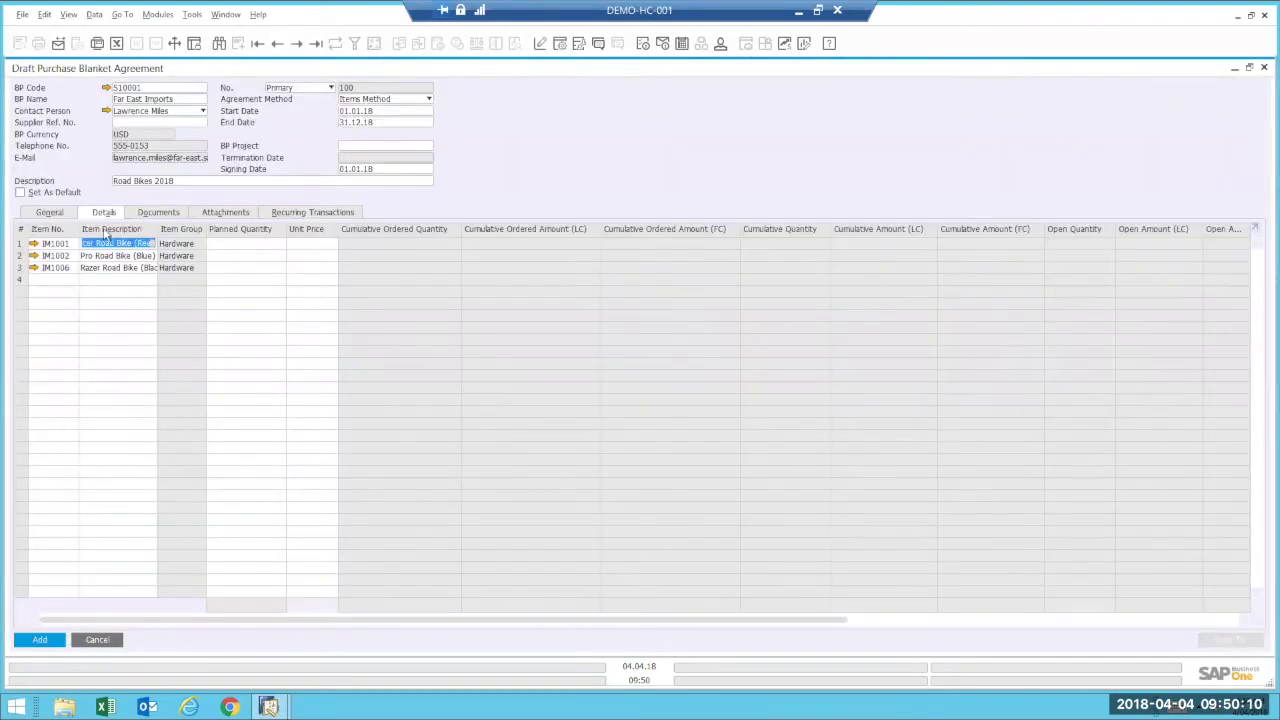
Enter planned quantities of 10 Tracer, 8 Pro and 6 Razer road bikes.
{"action": "key", "text": "Tab"}
{"action": "type", "text": "10"}
{"action": "key", "text": "Down"}
{"action": "type", "text": "8"}
{"action": "key", "text": "Down"}
{"action": "type", "text": "6"}
{"action": "key", "text": "Tab"}
Set the unit prices to USD 1,000 for Tracer, 1,200 for Pro and 1,500 for Razer.
{"action": "left_click", "coordinate": [307, 243]}
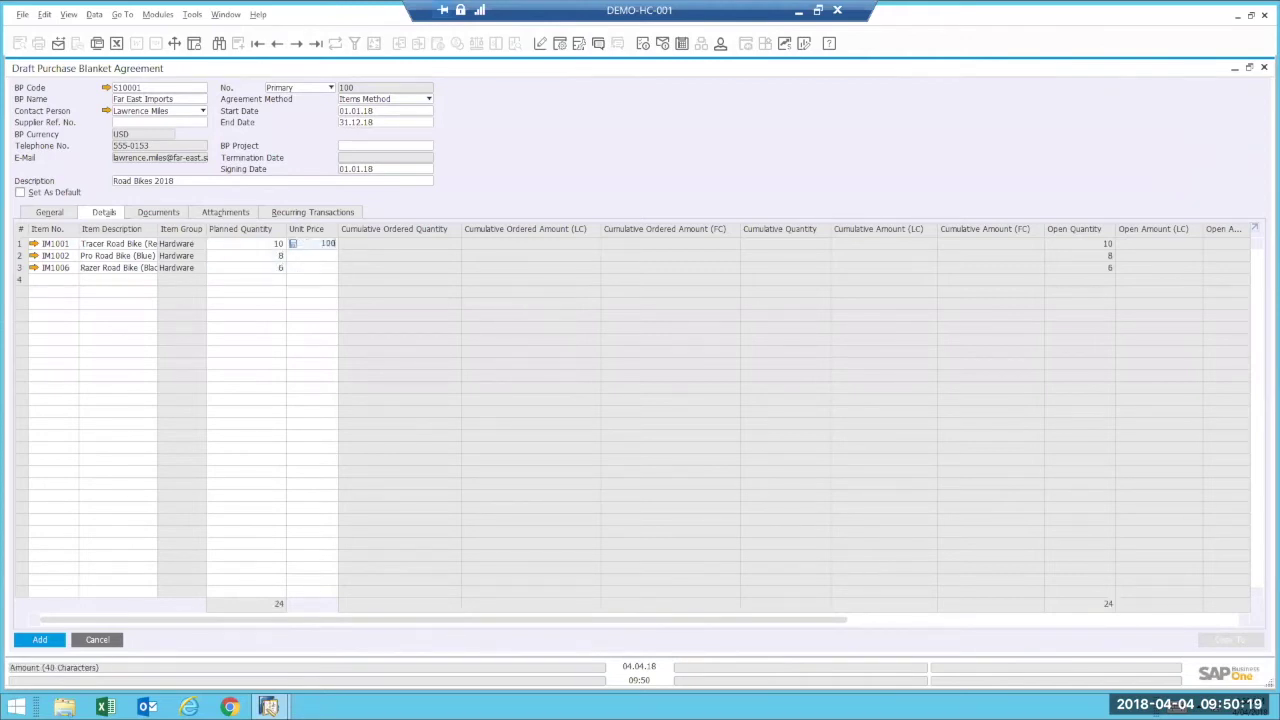
{"action": "key", "text": "Down"}
{"action": "type", "text": "1200"}
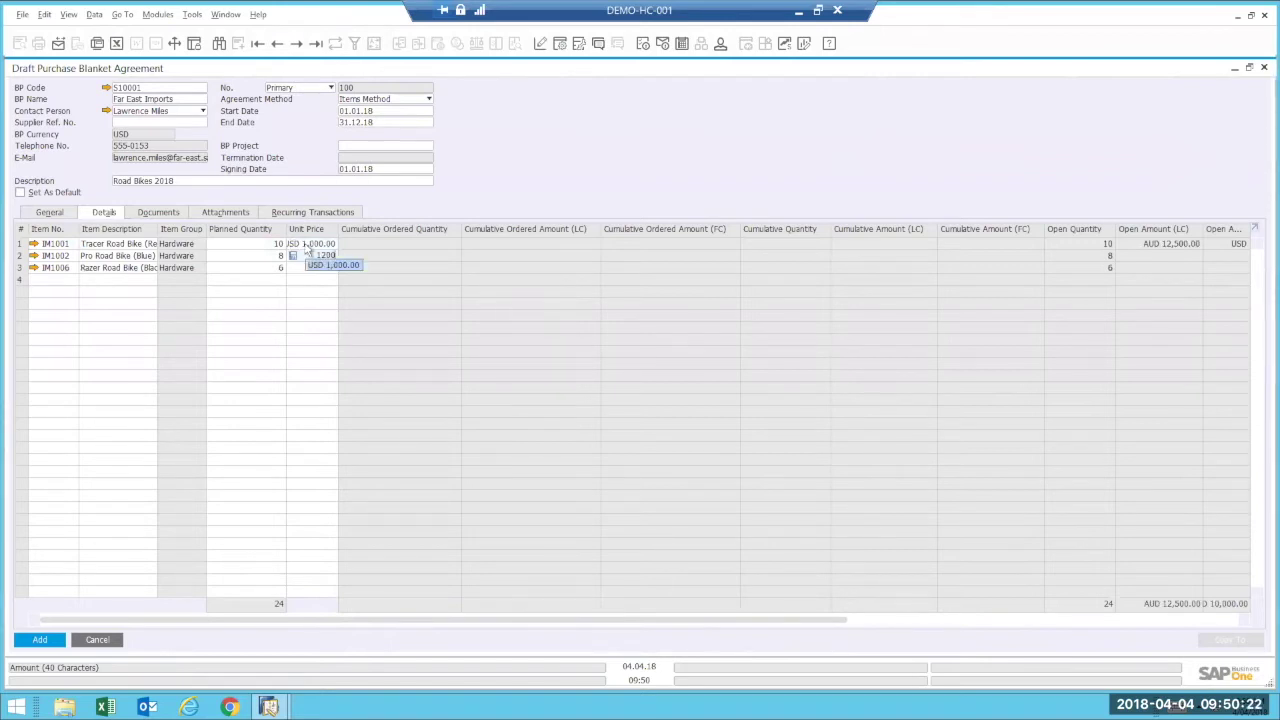
{"action": "key", "text": "Down"}
{"action": "type", "text": "150"}
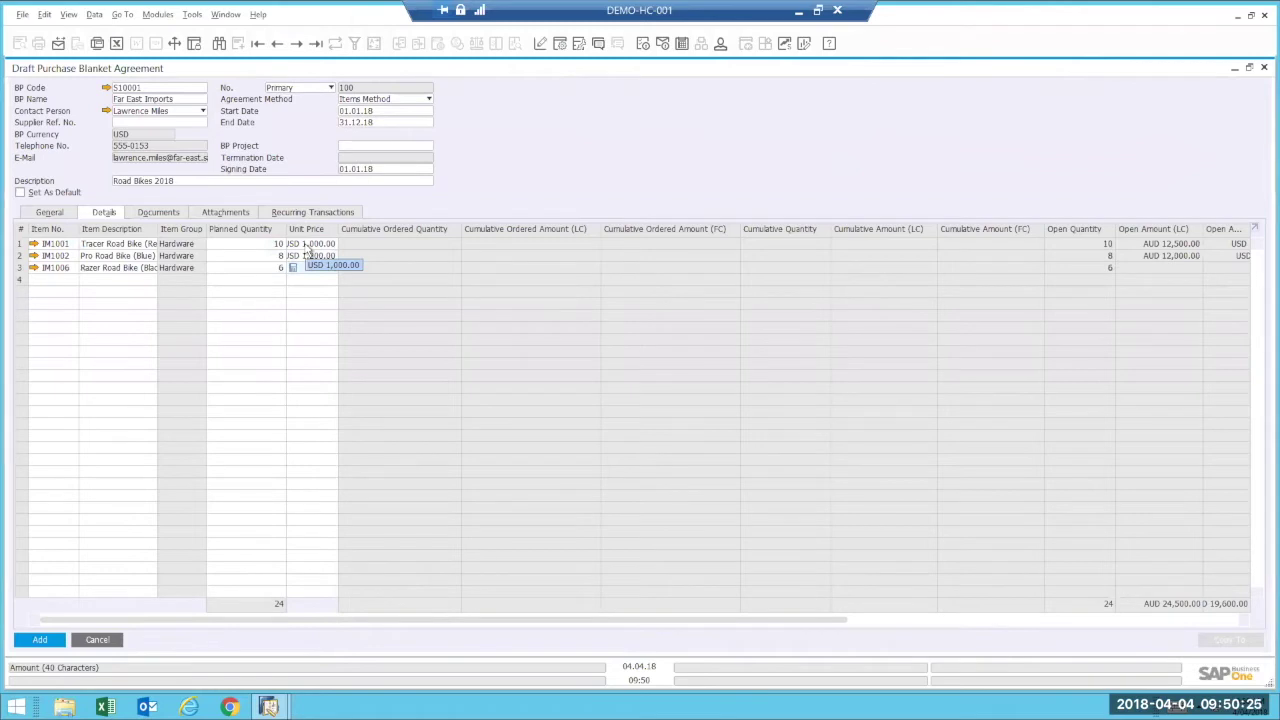
{"action": "key", "text": "Tab"}
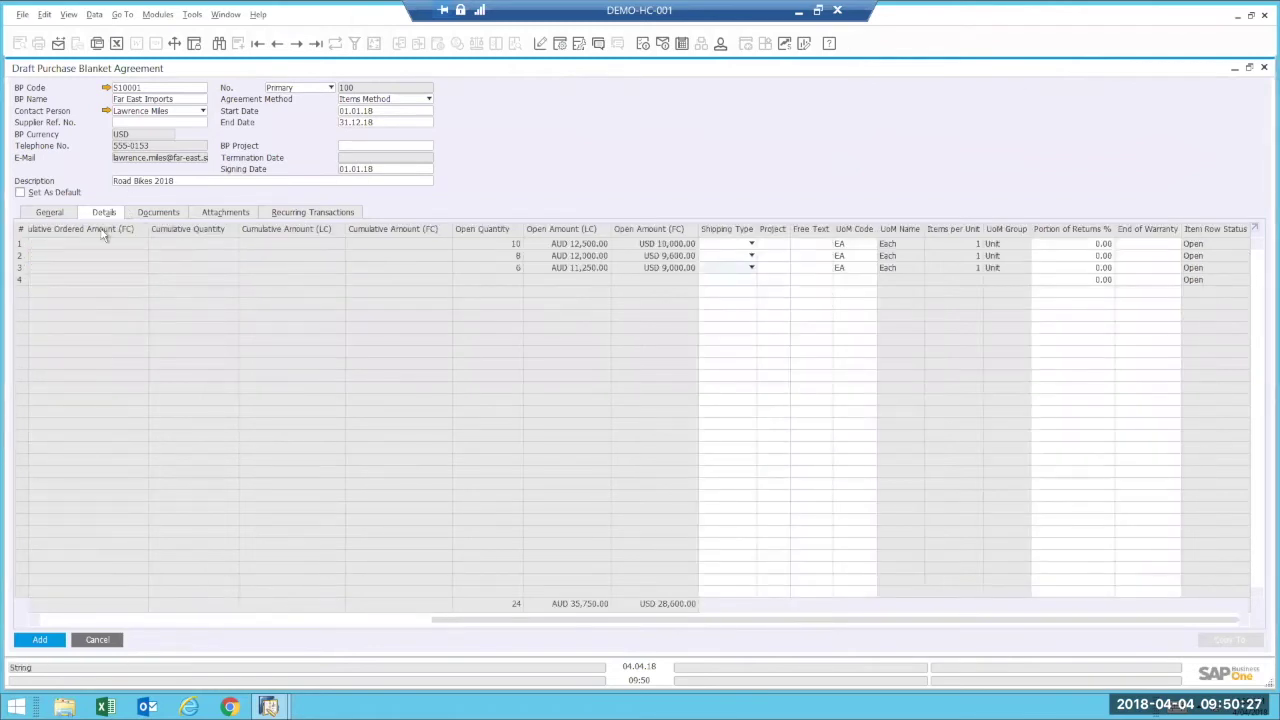
Return to the general details and add the blanket agreement as a draft, accepting that drafts cannot be linked to documents.
{"action": "left_click", "coordinate": [50, 213]}
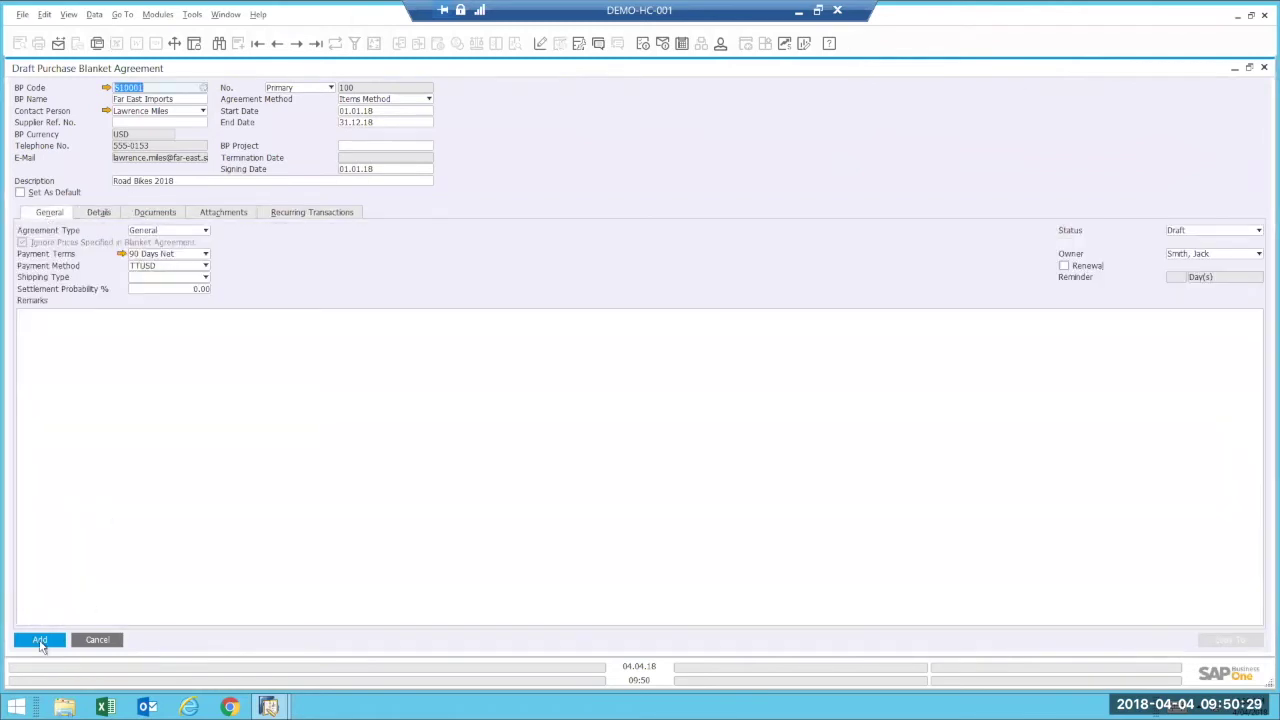
{"action": "left_click", "coordinate": [40, 641]}
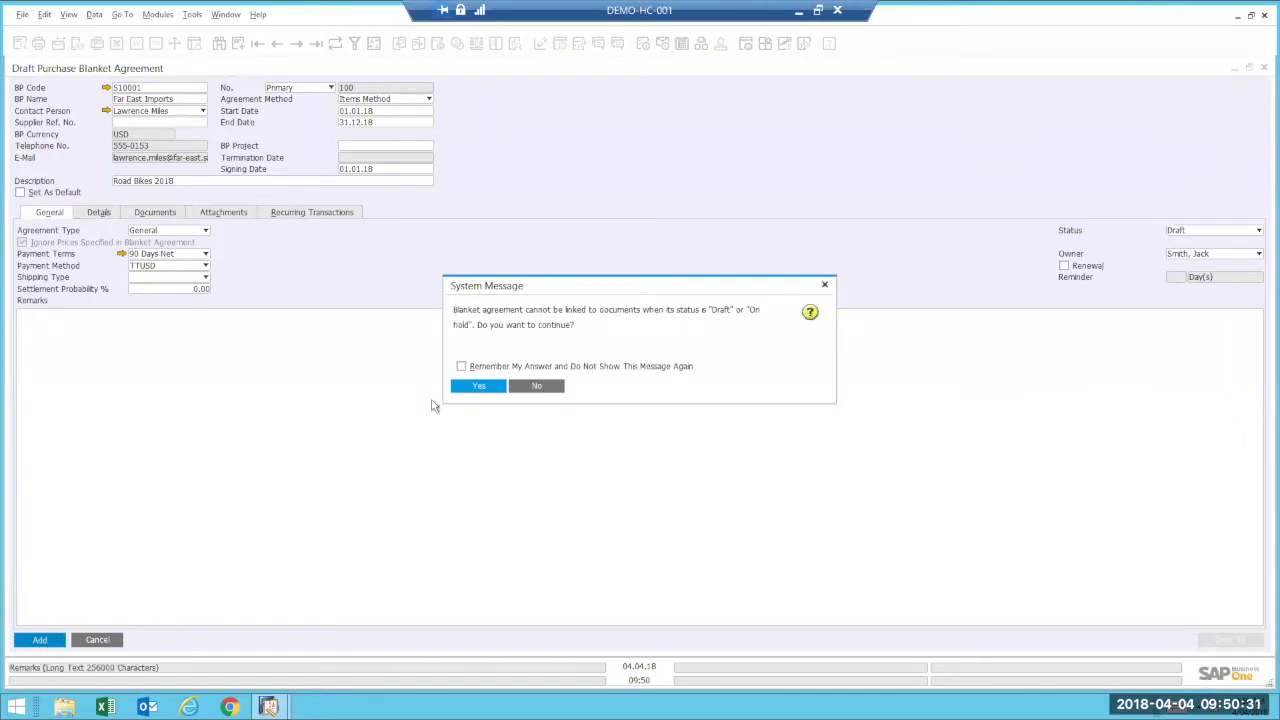
{"action": "left_click", "coordinate": [488, 385]}
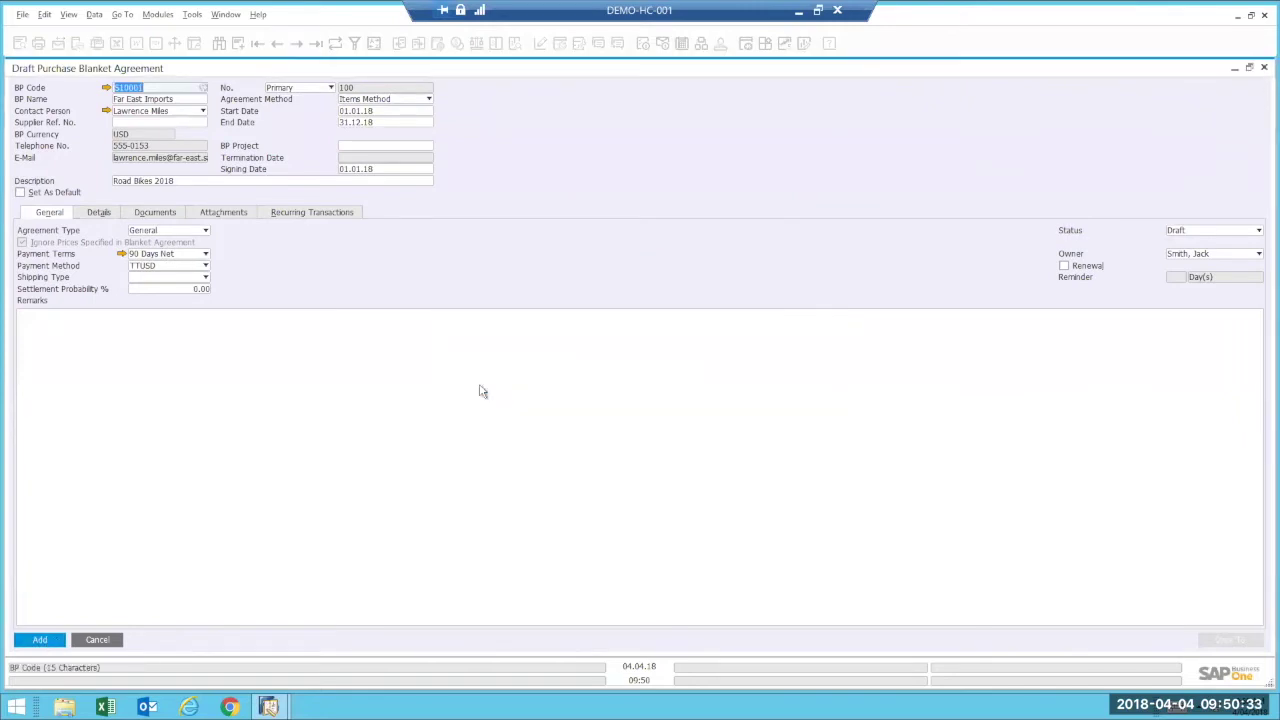
{"action": "left_click", "coordinate": [541, 387]}
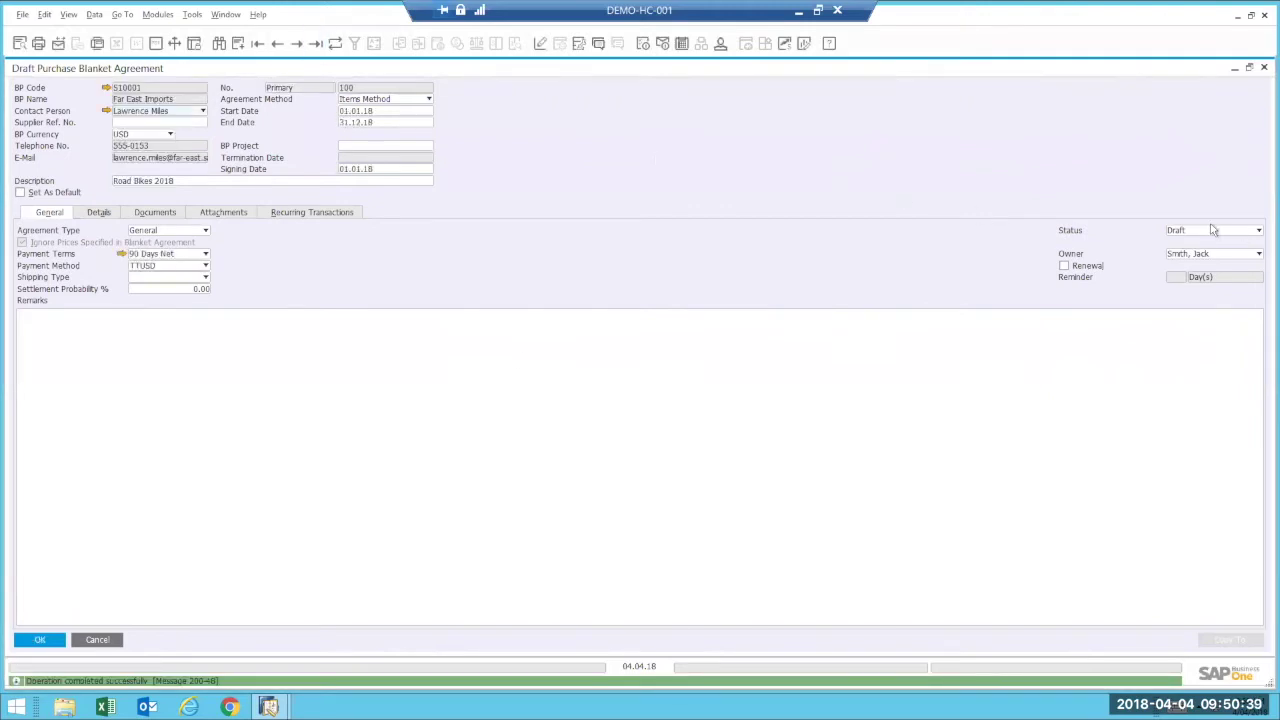
Change the blanket agreement's status to Approved and update the record.
{"action": "left_click", "coordinate": [1208, 231]}
{"action": "left_click", "coordinate": [1188, 245]}
{"action": "left_click", "coordinate": [38, 640]}
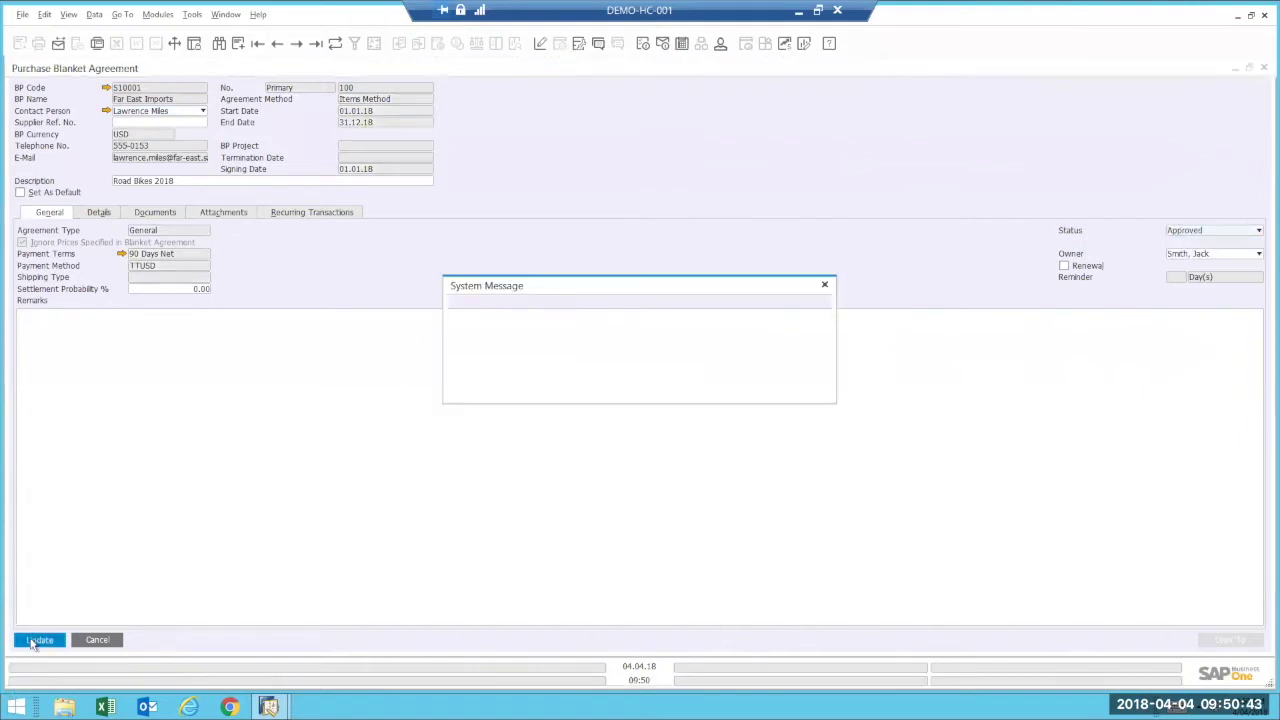
{"action": "left_click", "coordinate": [484, 389]}
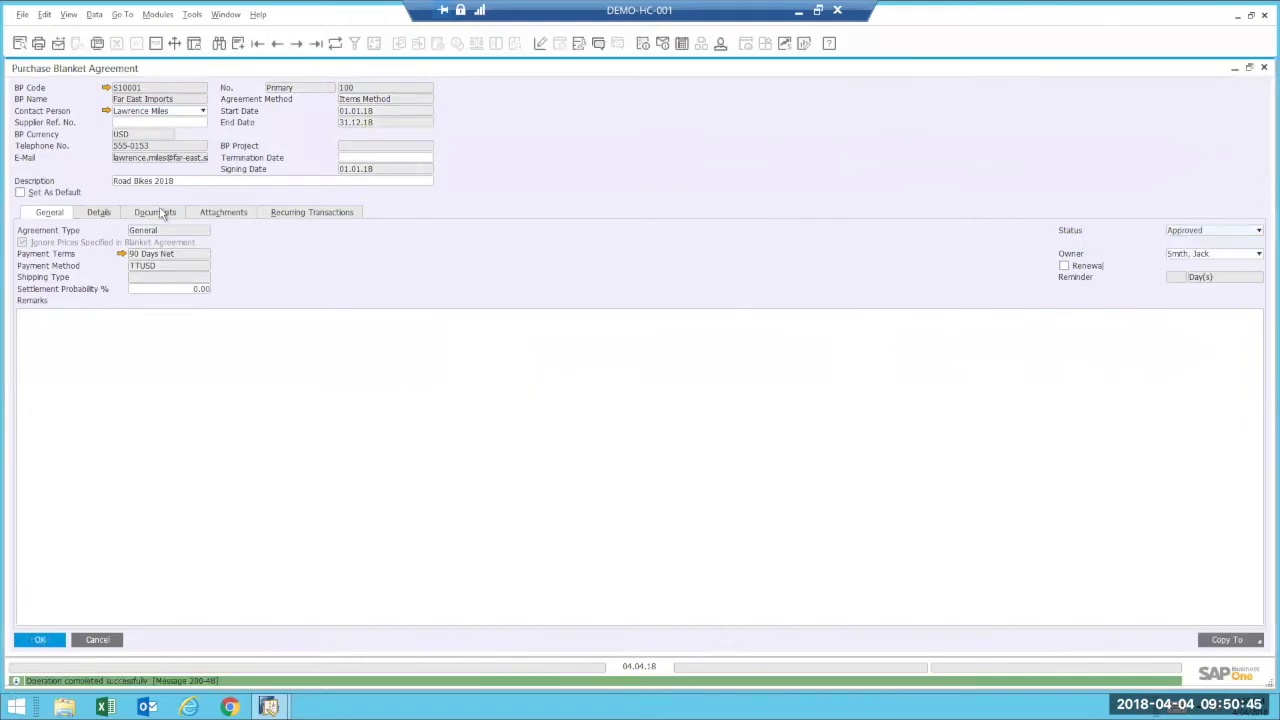
Copy the approved blanket agreement to a new purchase order and maximize the order window.
{"action": "left_click", "coordinate": [1224, 640]}
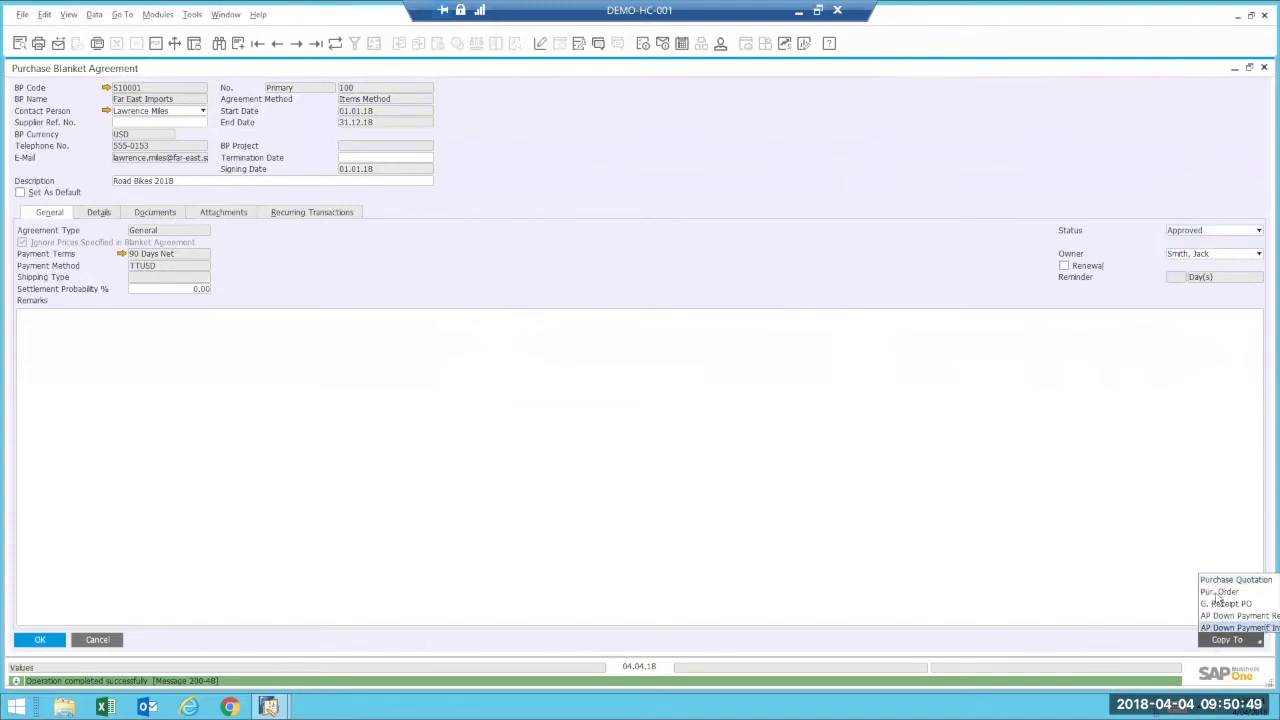
{"action": "left_click", "coordinate": [1221, 593]}
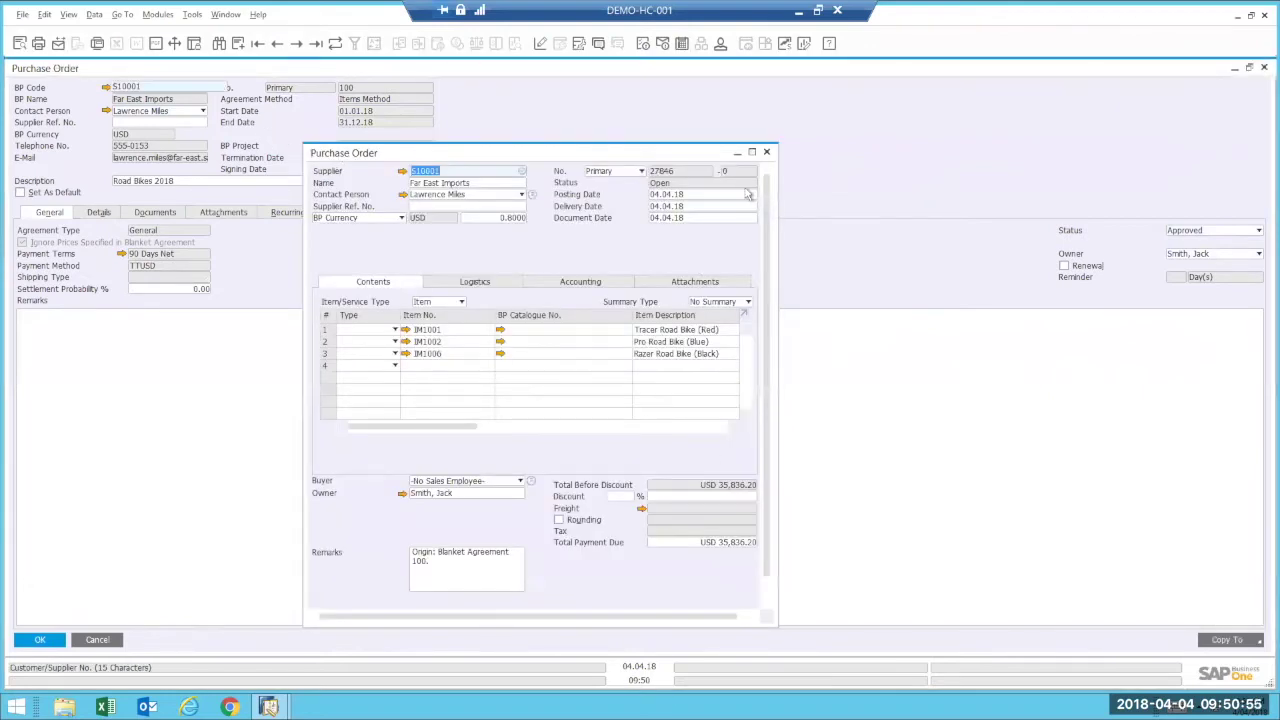
{"action": "left_click", "coordinate": [751, 152]}
Set the order quantities to 2 Tracer, 1 Pro and 2 Razer road bikes and add the purchase order.
{"action": "left_click", "coordinate": [618, 247]}
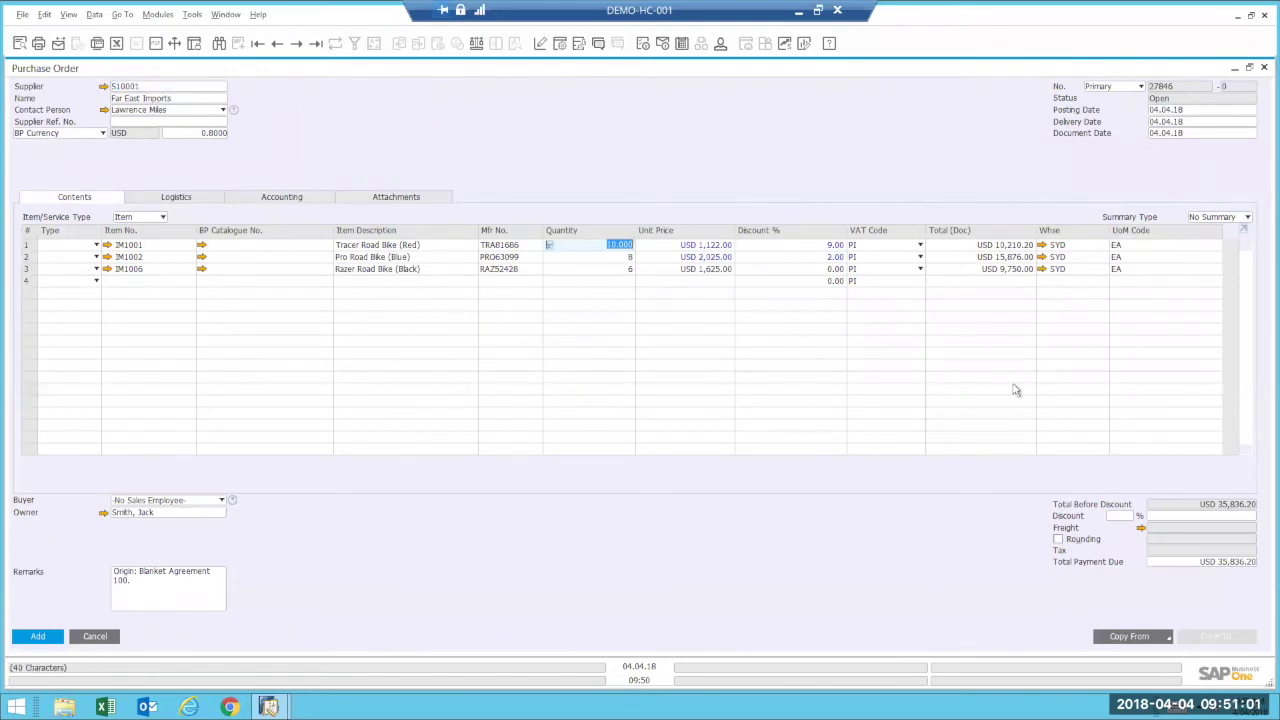
{"action": "type", "text": "2"}
{"action": "key", "text": "Down"}
{"action": "type", "text": "1"}
{"action": "key", "text": "Down"}
{"action": "type", "text": "2"}
{"action": "key", "text": "Tab"}
{"action": "left_click", "coordinate": [38, 637]}
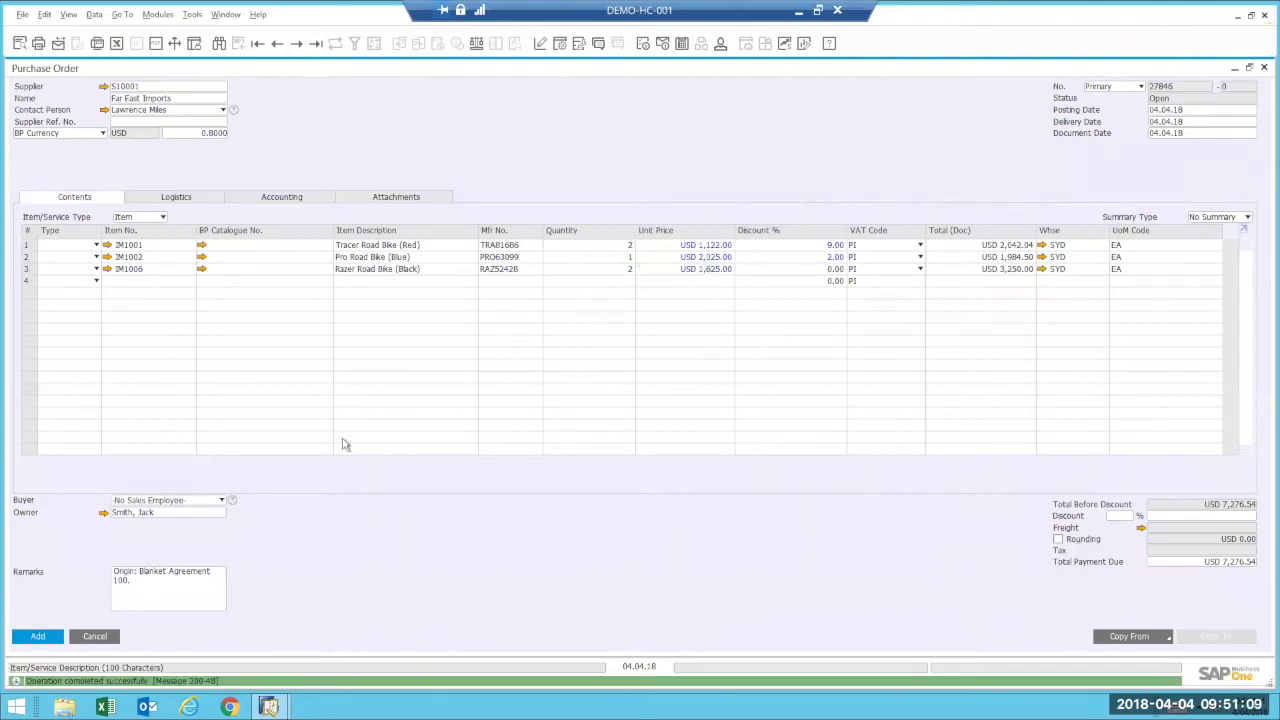
Close the purchase order form and examine the blanket agreement's linked documents and its ordered and open quantities per item.
{"action": "left_click", "coordinate": [96, 637]}
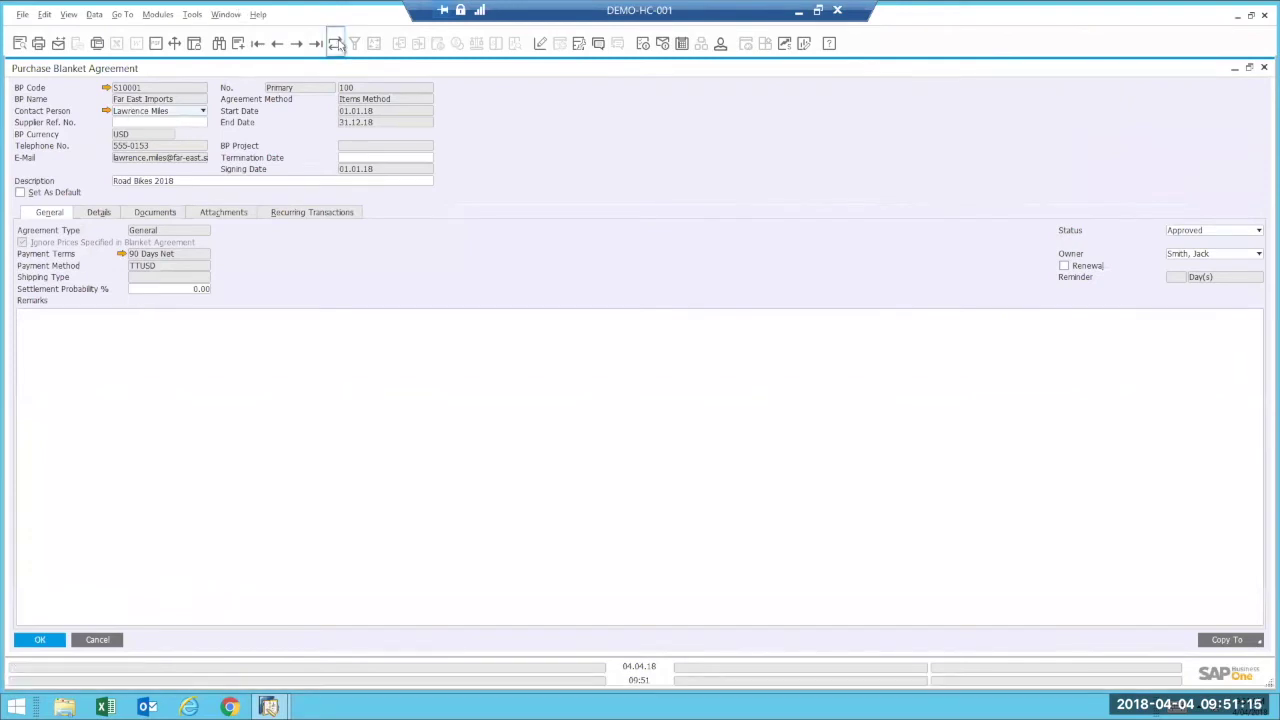
{"action": "left_click", "coordinate": [146, 216]}
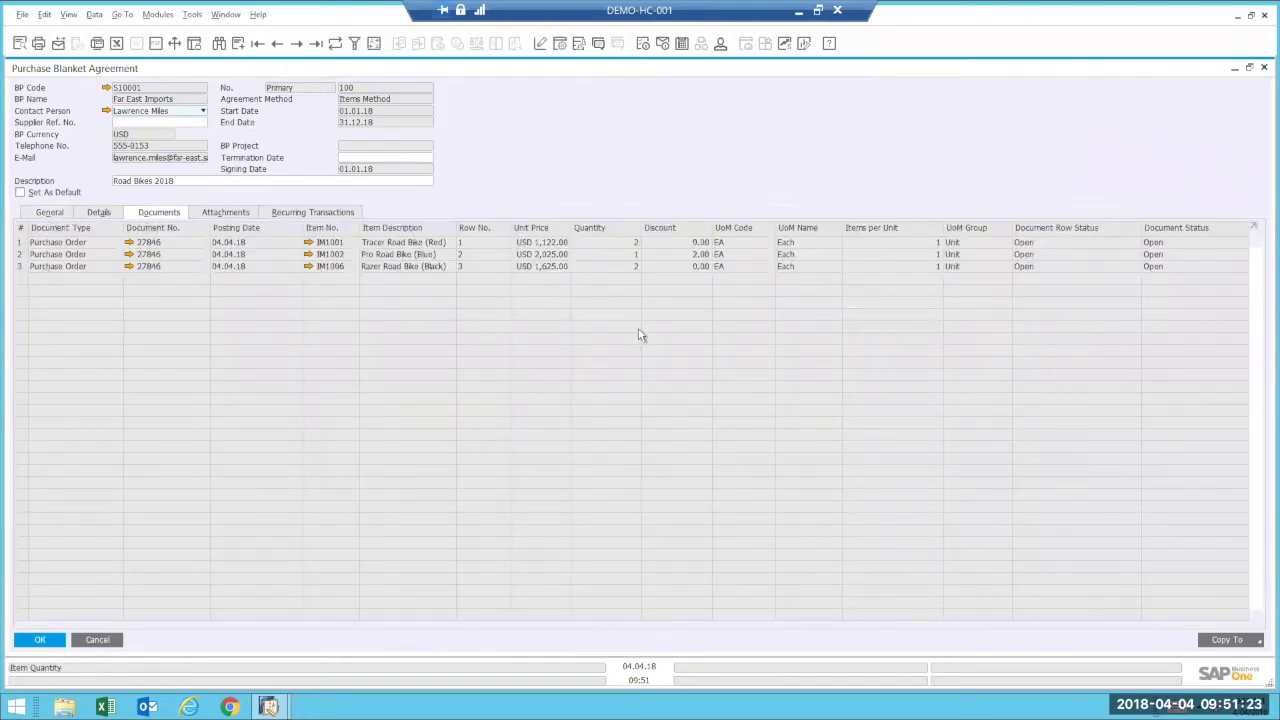
{"action": "left_click", "coordinate": [102, 216]}
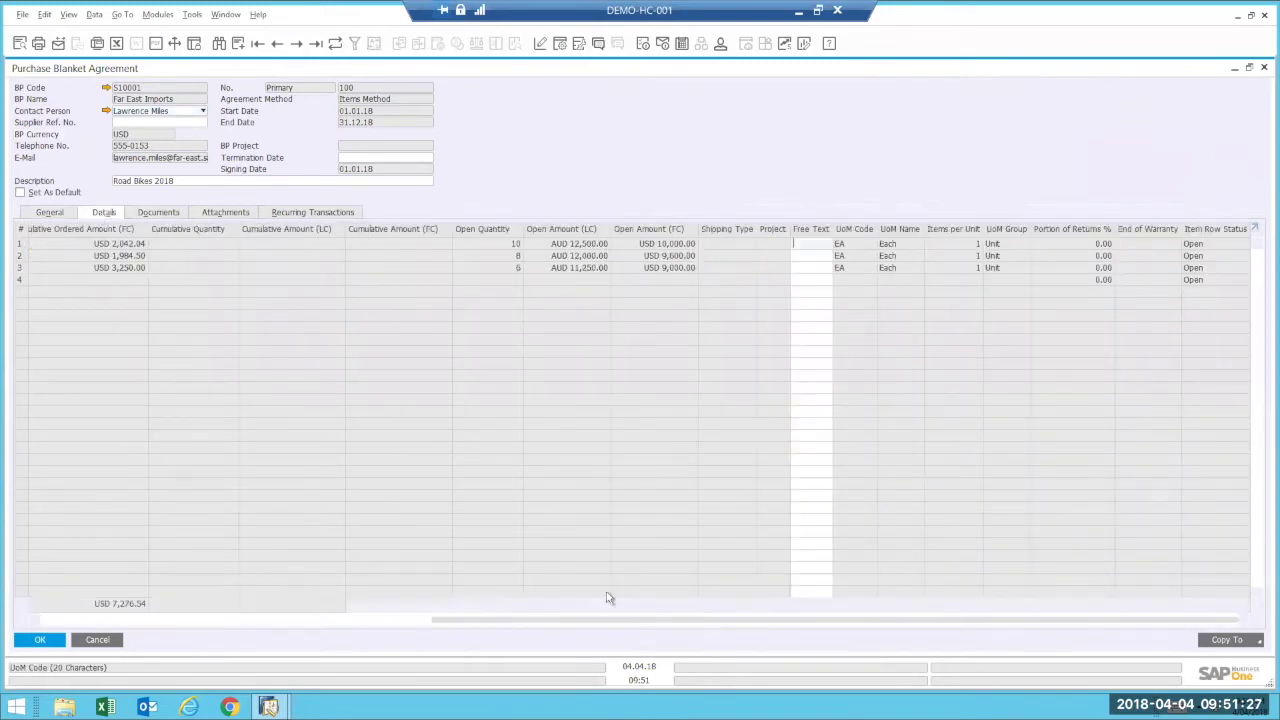
{"action": "left_click", "coordinate": [347, 626]}
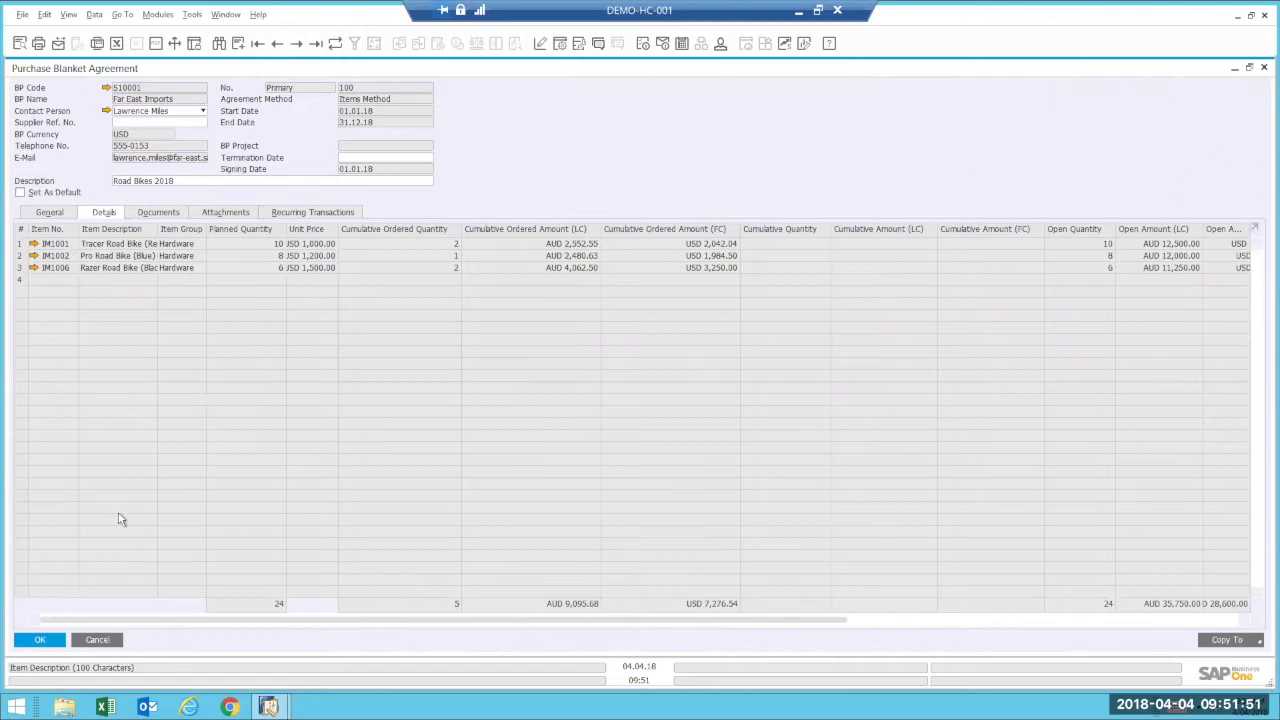
Put the blanket agreement On Hold and update it, accepting that it cannot be linked to documents in that status.
{"action": "left_click", "coordinate": [49, 212]}
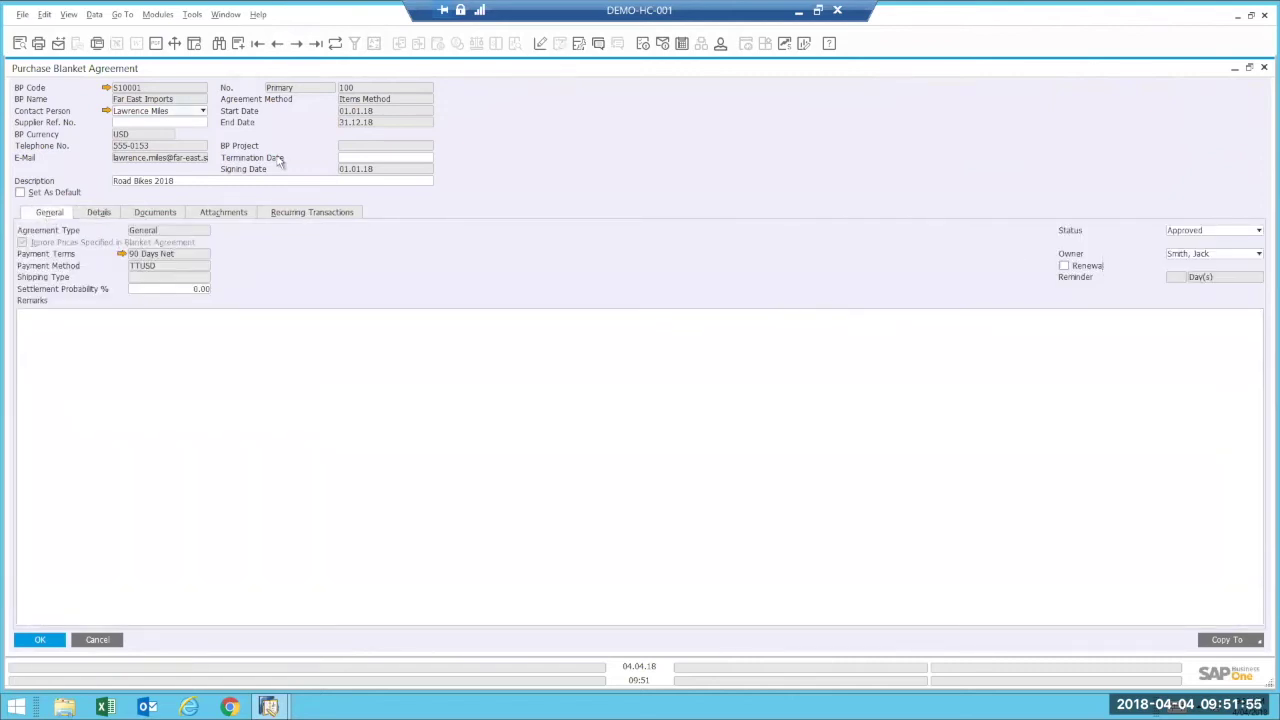
{"action": "left_click", "coordinate": [1196, 236]}
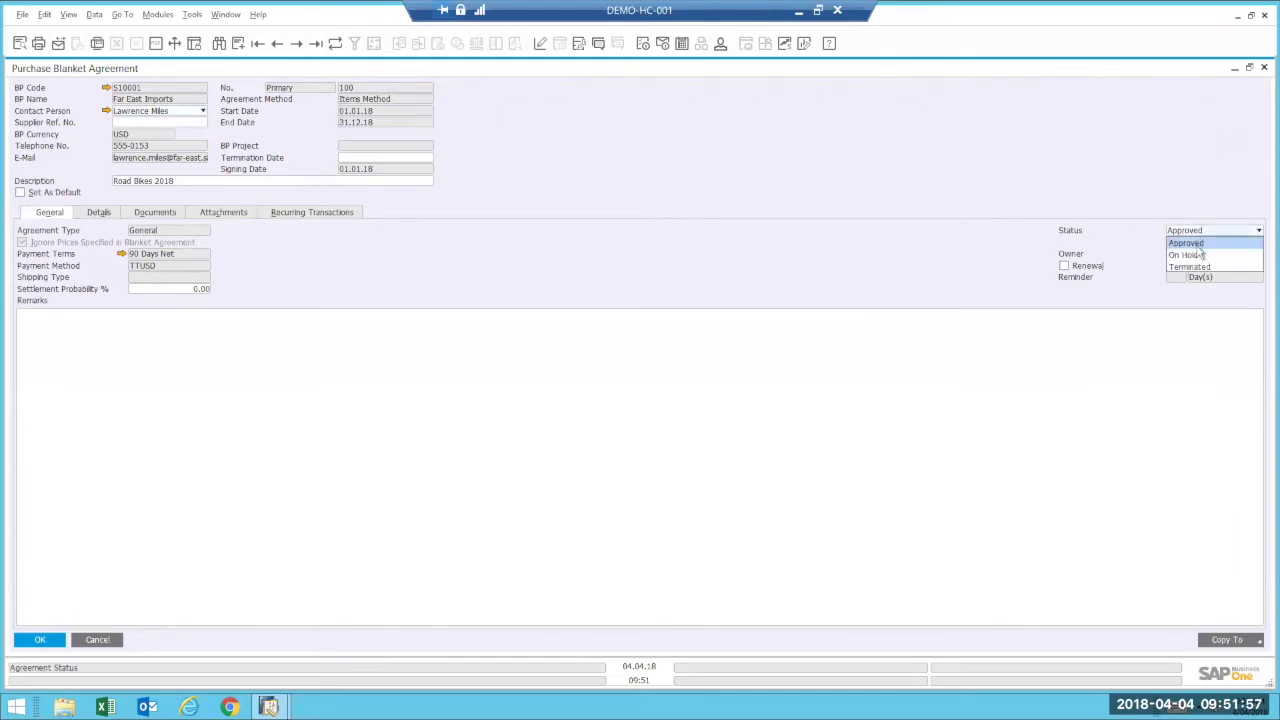
{"action": "left_click", "coordinate": [1192, 254]}
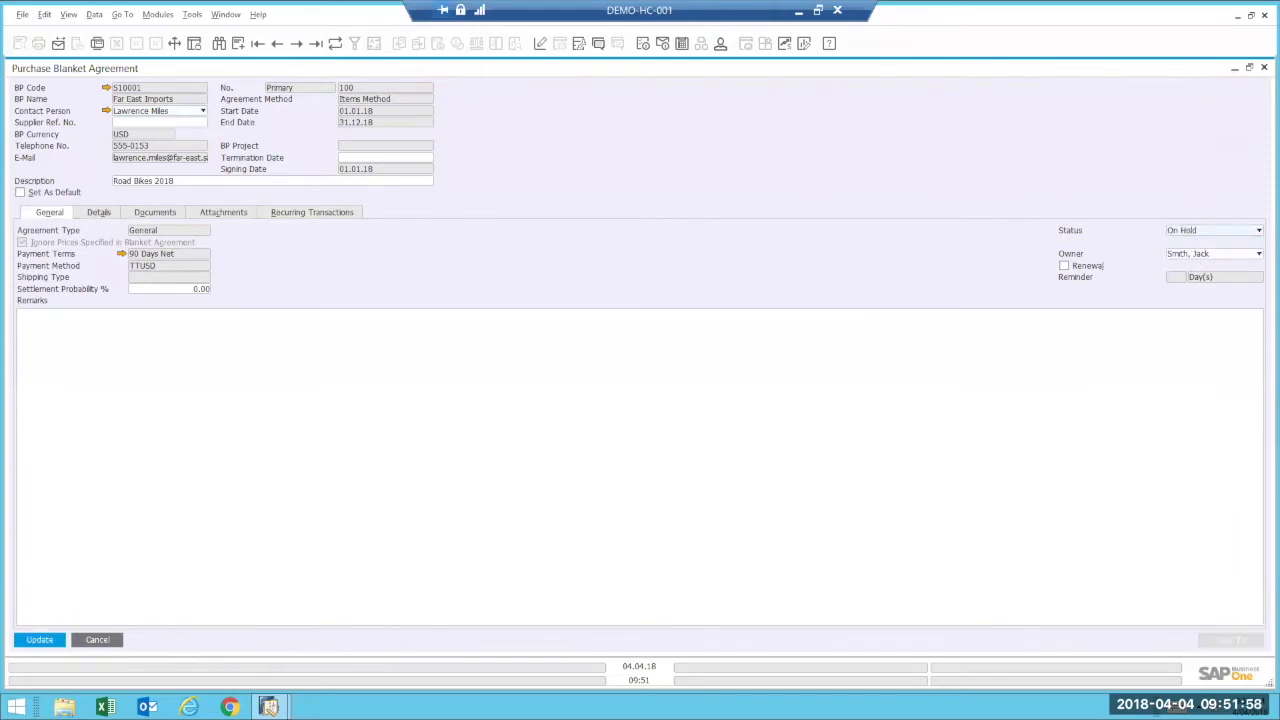
{"action": "left_click", "coordinate": [40, 640]}
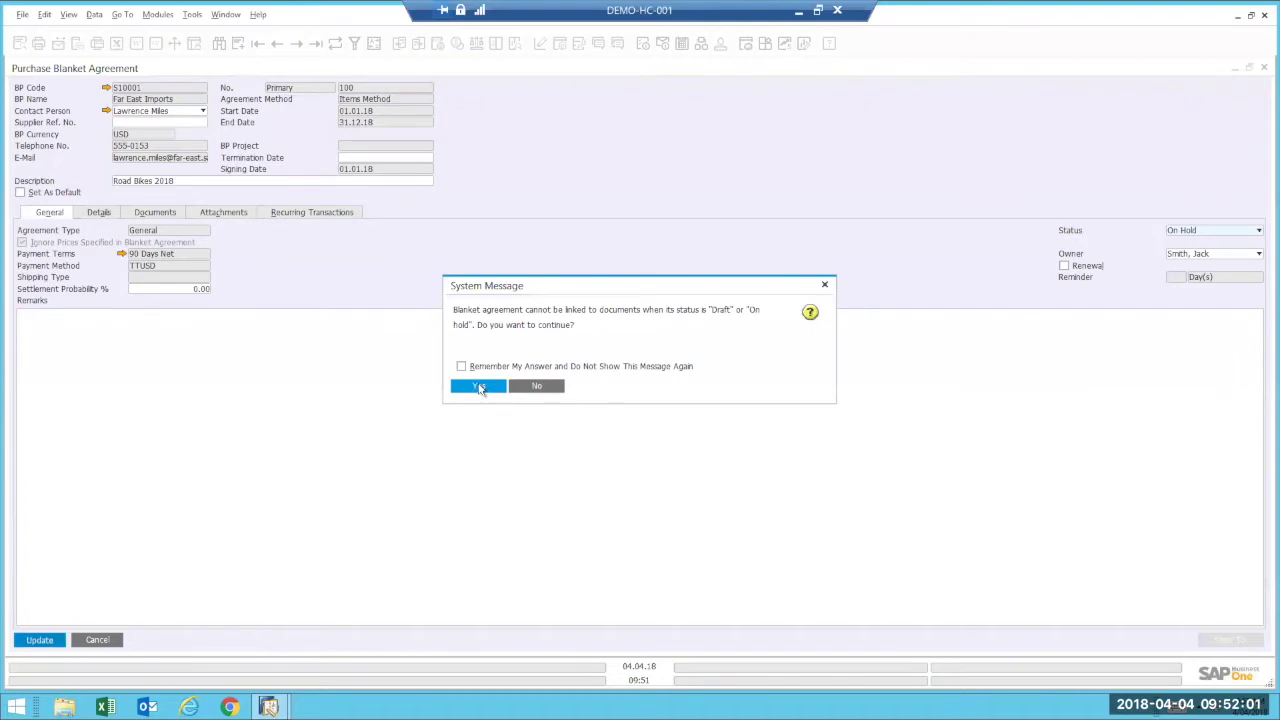
{"action": "left_click", "coordinate": [479, 387]}
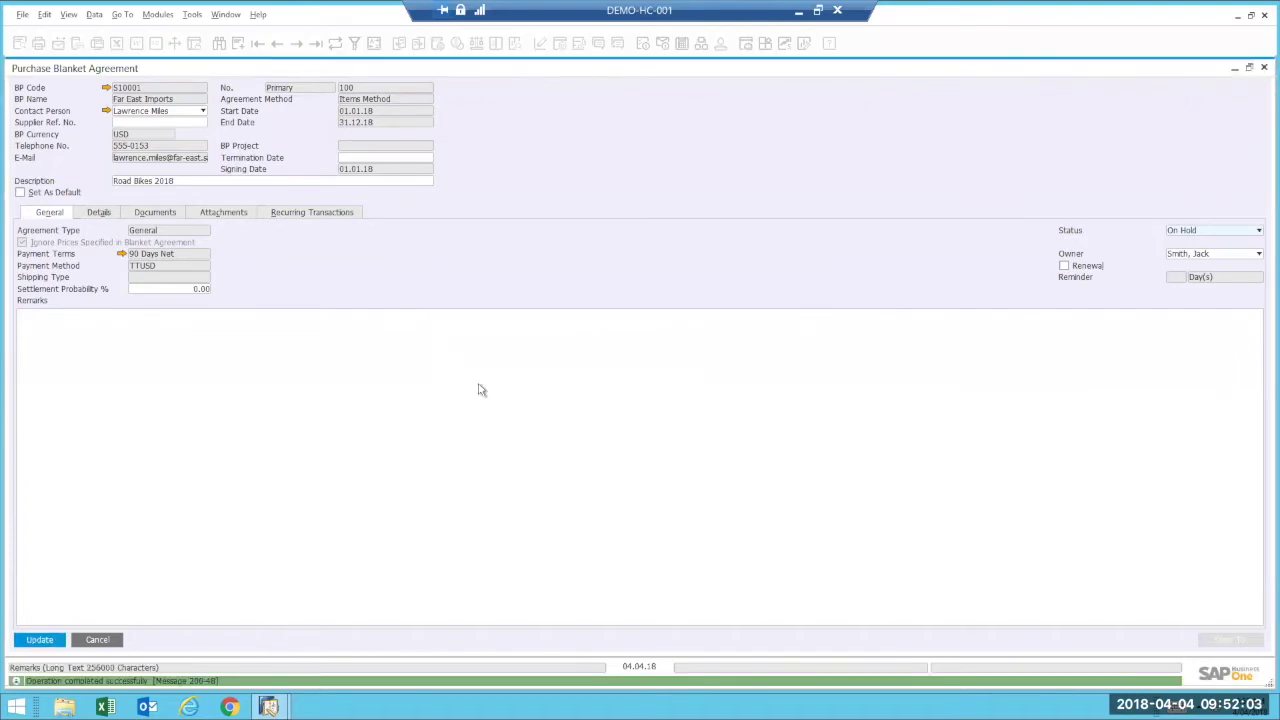
Set the Tracer Road Bike's planned quantity to 20 in the agreement's item details and update the record.
{"action": "left_click", "coordinate": [105, 214]}
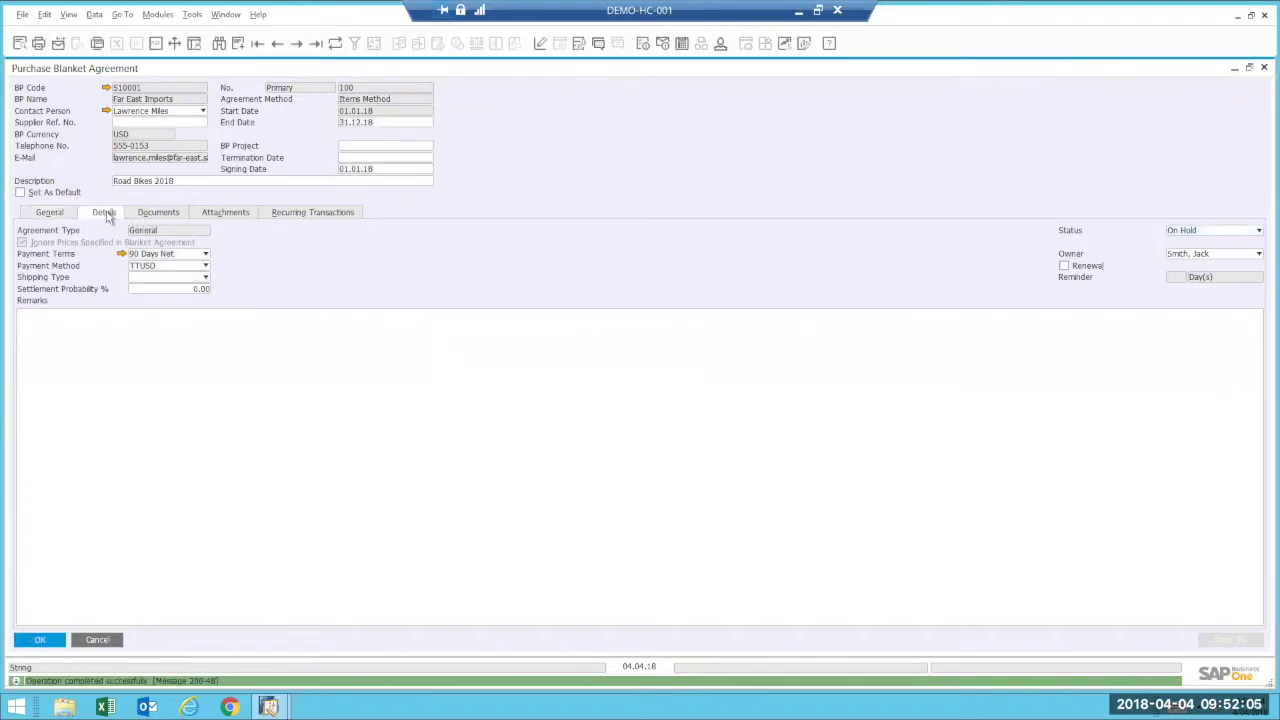
{"action": "left_click", "coordinate": [260, 246]}
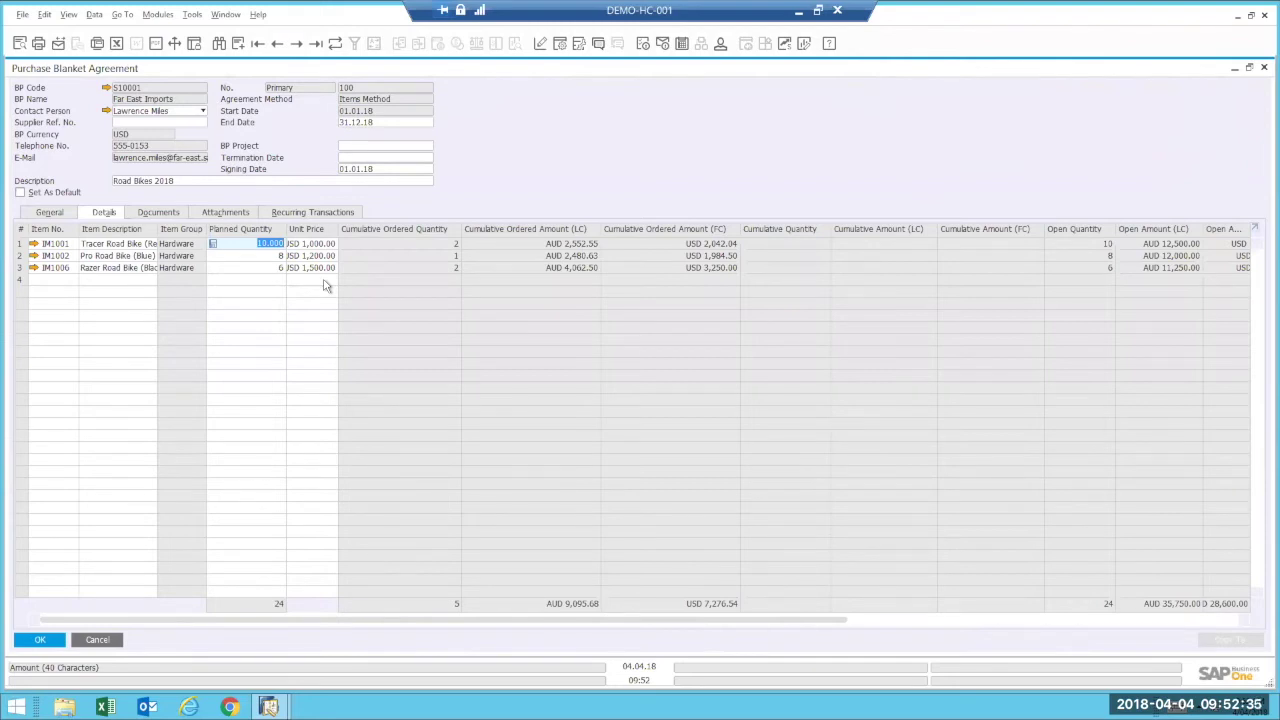
{"action": "left_click", "coordinate": [48, 213]}
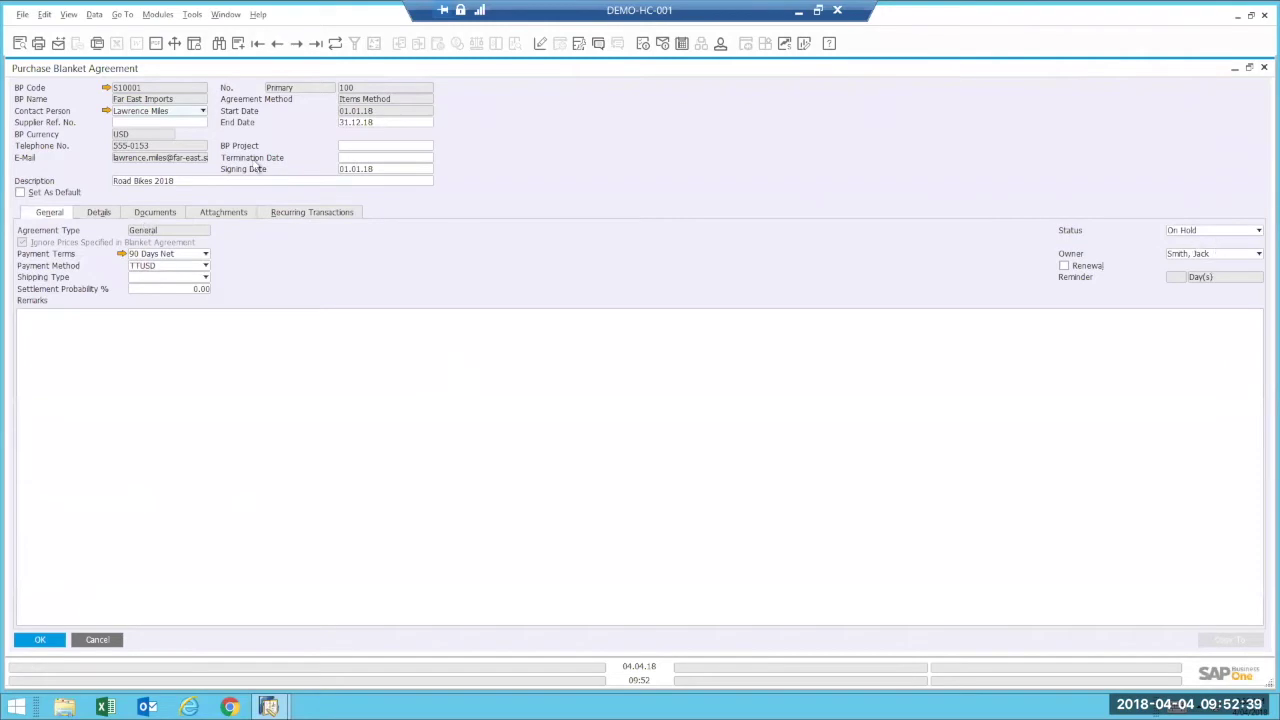
{"action": "left_click", "coordinate": [100, 213]}
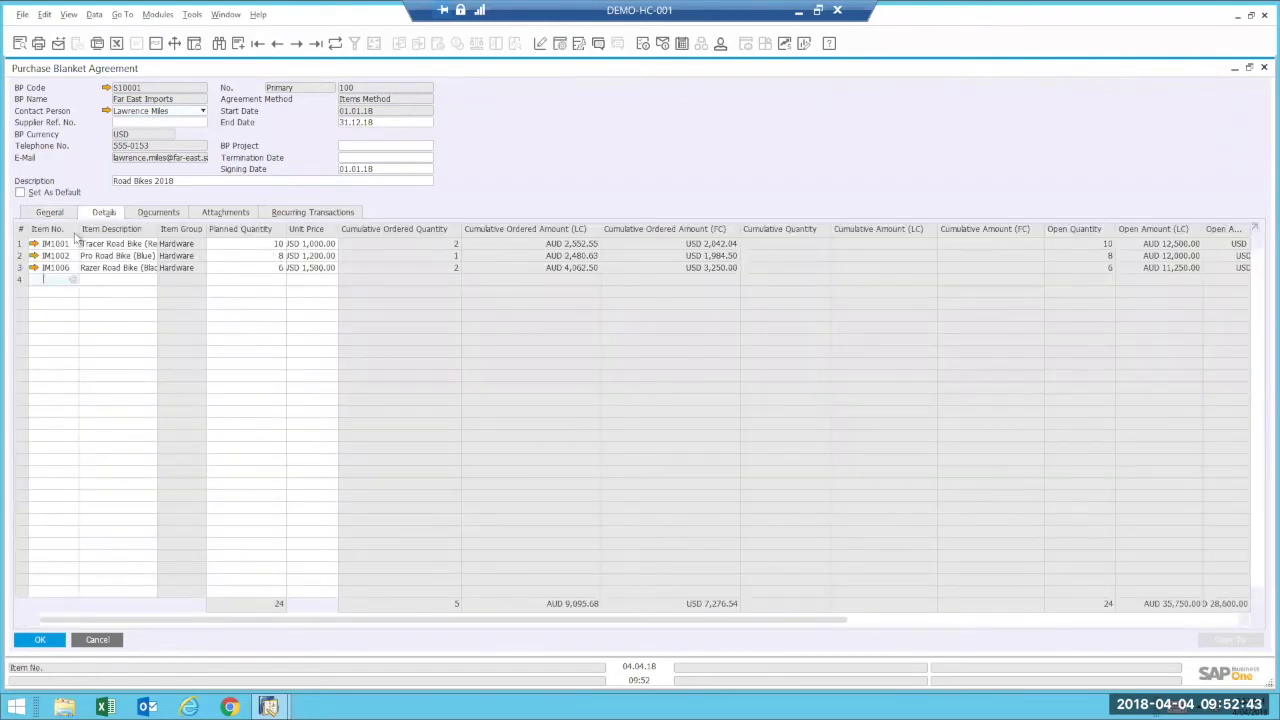
{"action": "left_click", "coordinate": [258, 245]}
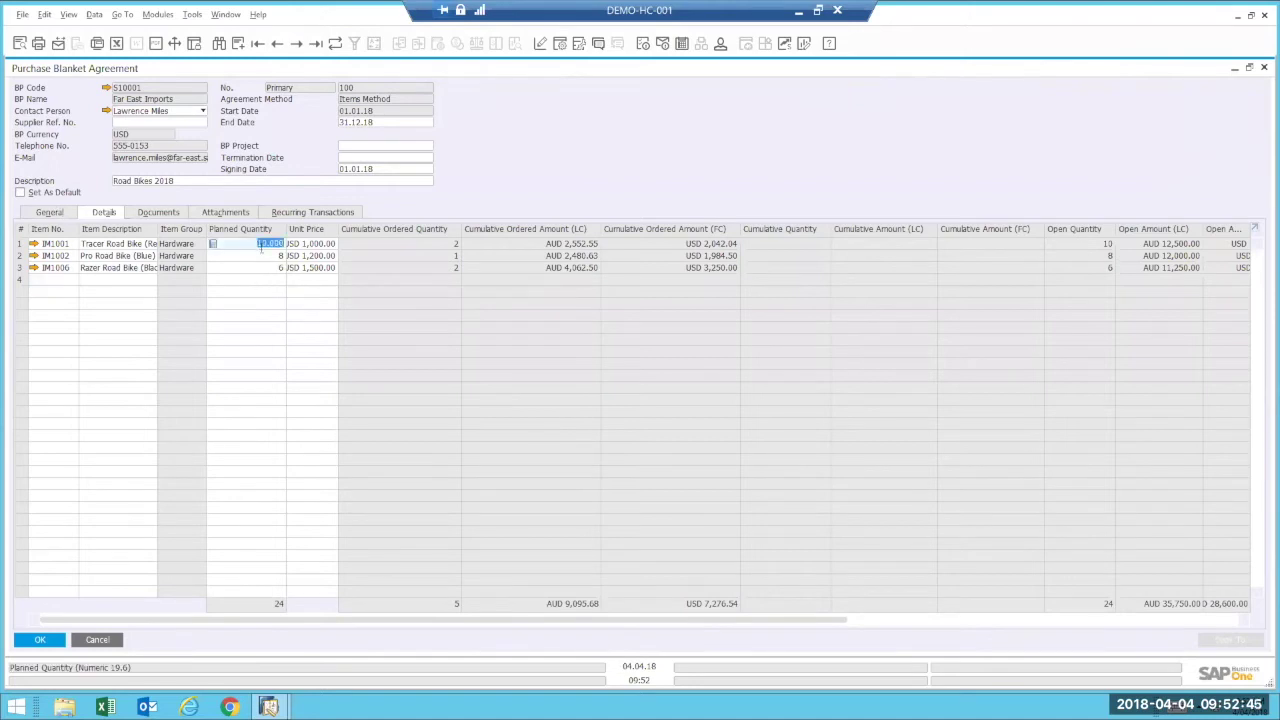
{"action": "type", "text": "20"}
{"action": "key", "text": "Down"}
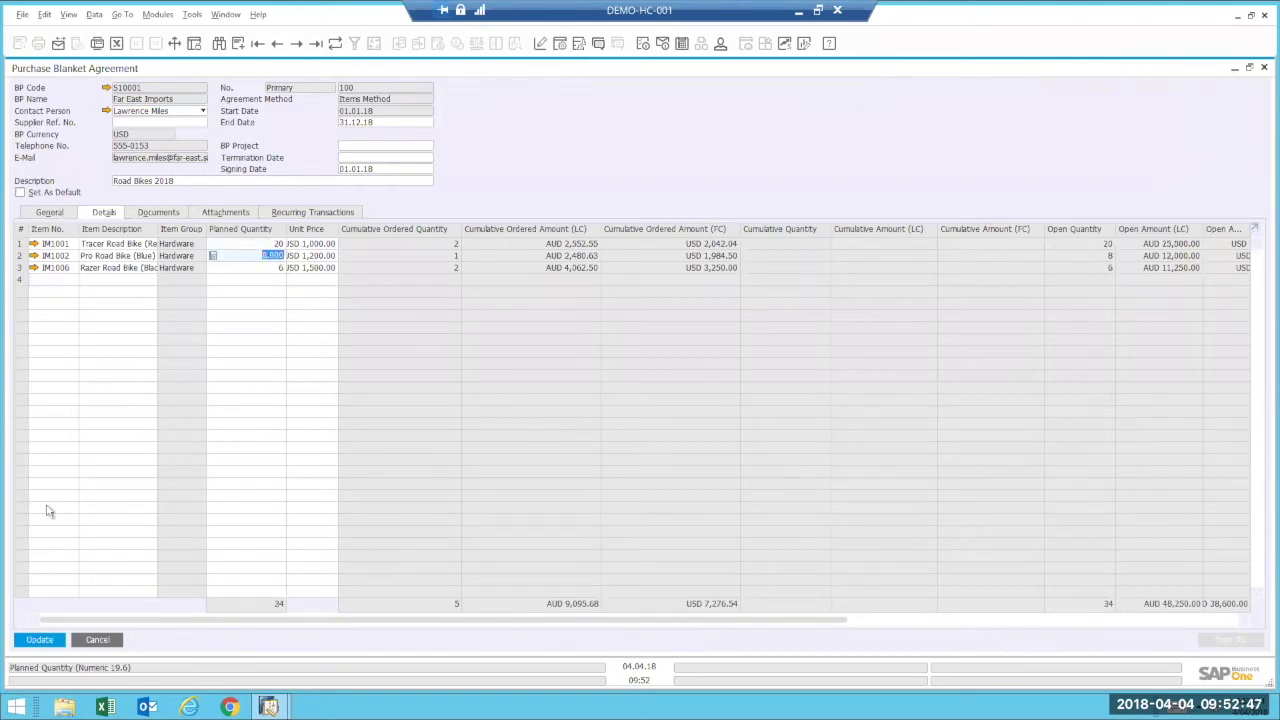
{"action": "left_click", "coordinate": [42, 640]}
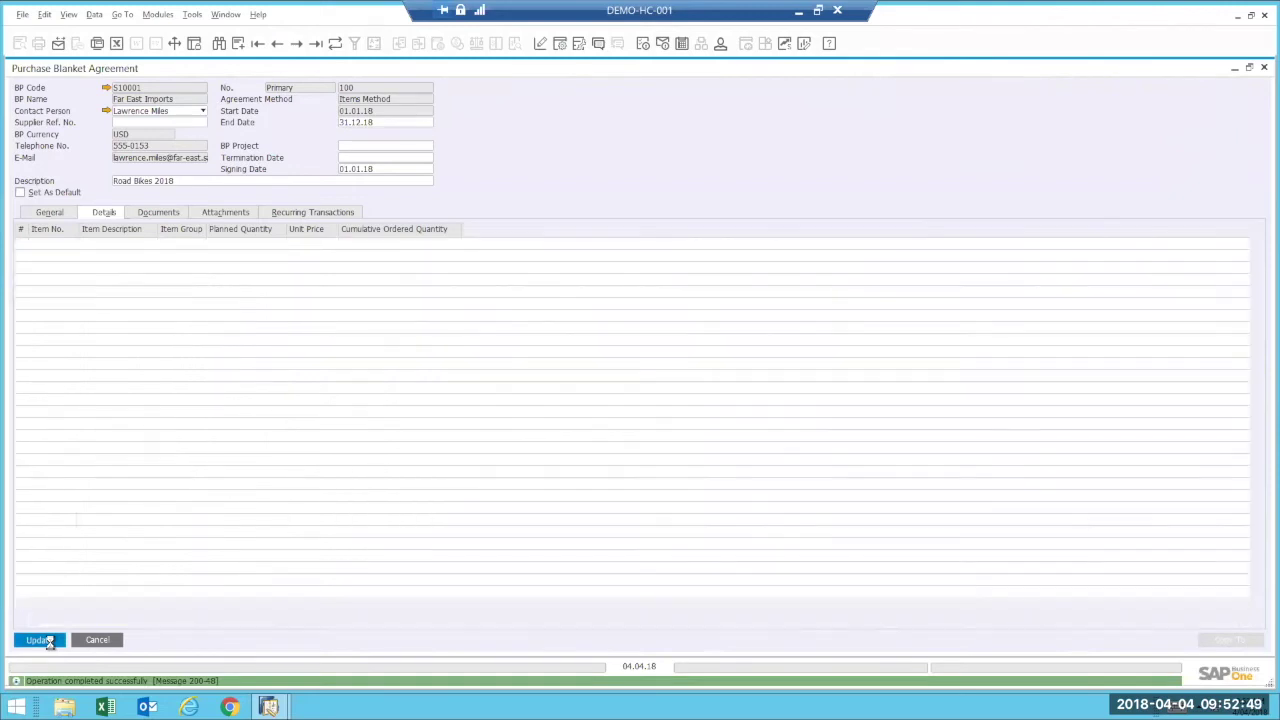
Set the blanket agreement's status back to Approved and update the record, confirming the change.
{"action": "left_click", "coordinate": [48, 213]}
{"action": "left_click", "coordinate": [1198, 231]}
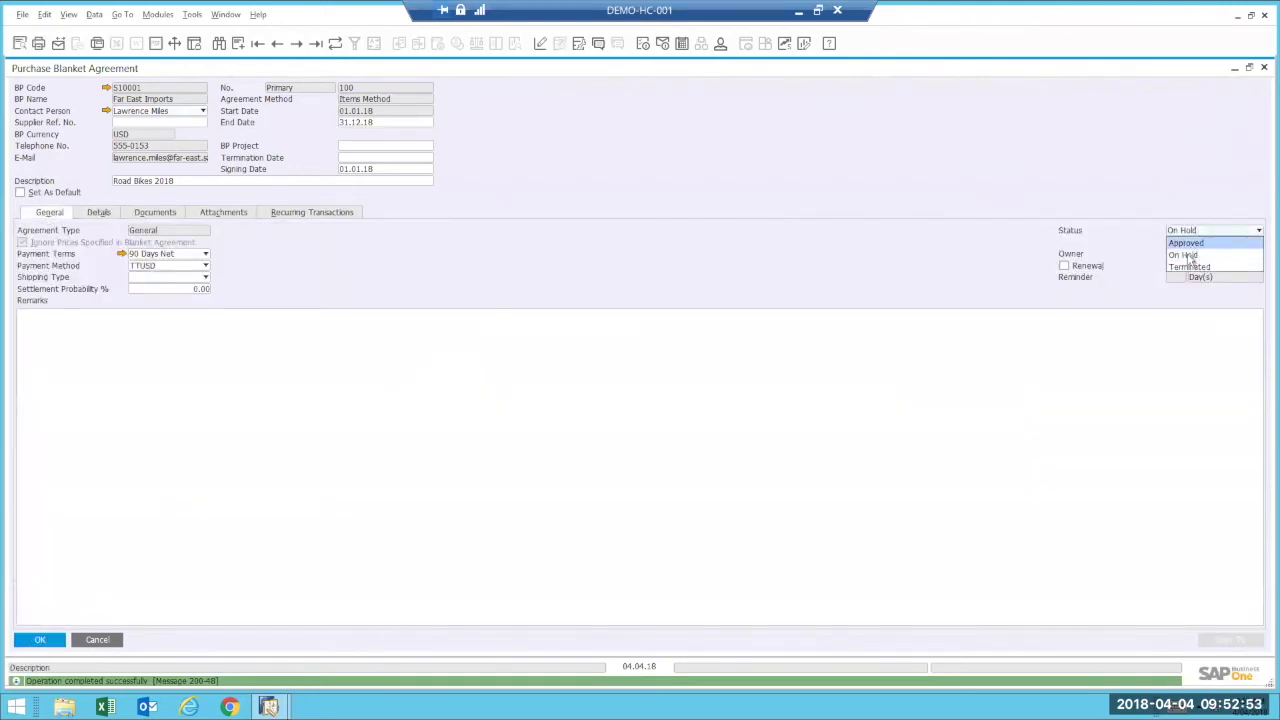
{"action": "left_click", "coordinate": [1185, 244]}
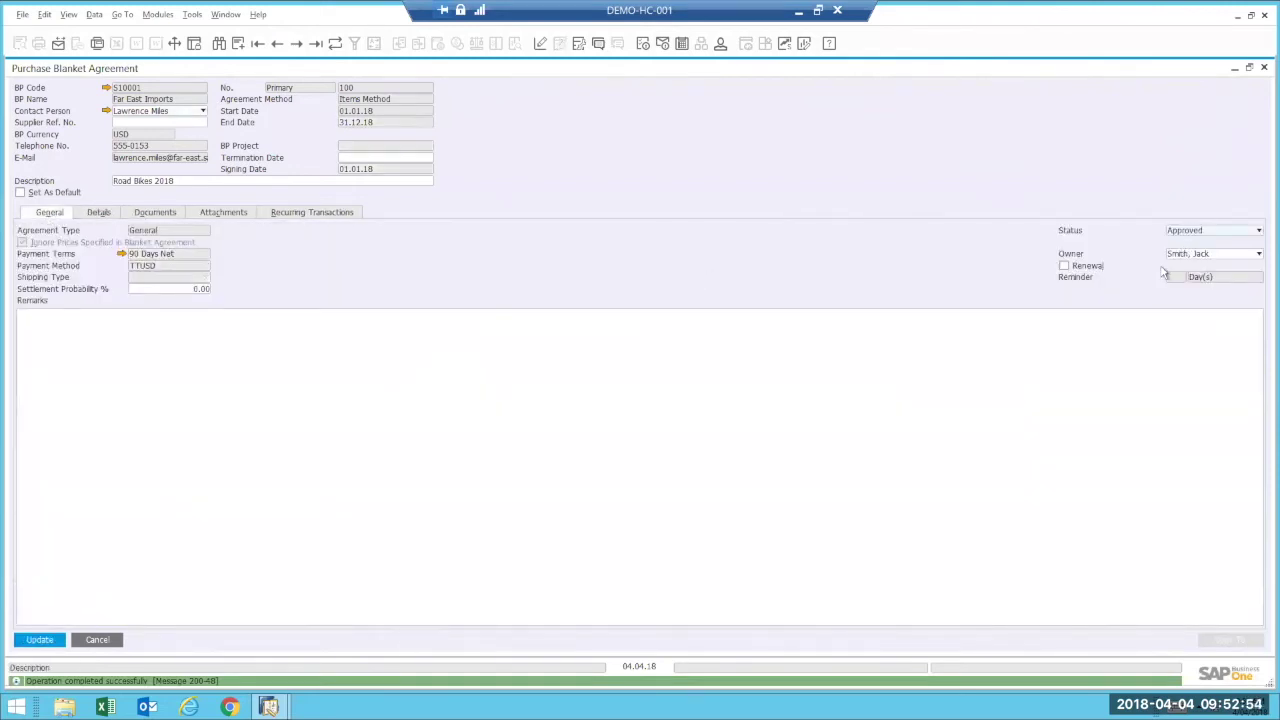
{"action": "left_click", "coordinate": [42, 641]}
{"action": "left_click", "coordinate": [472, 390]}
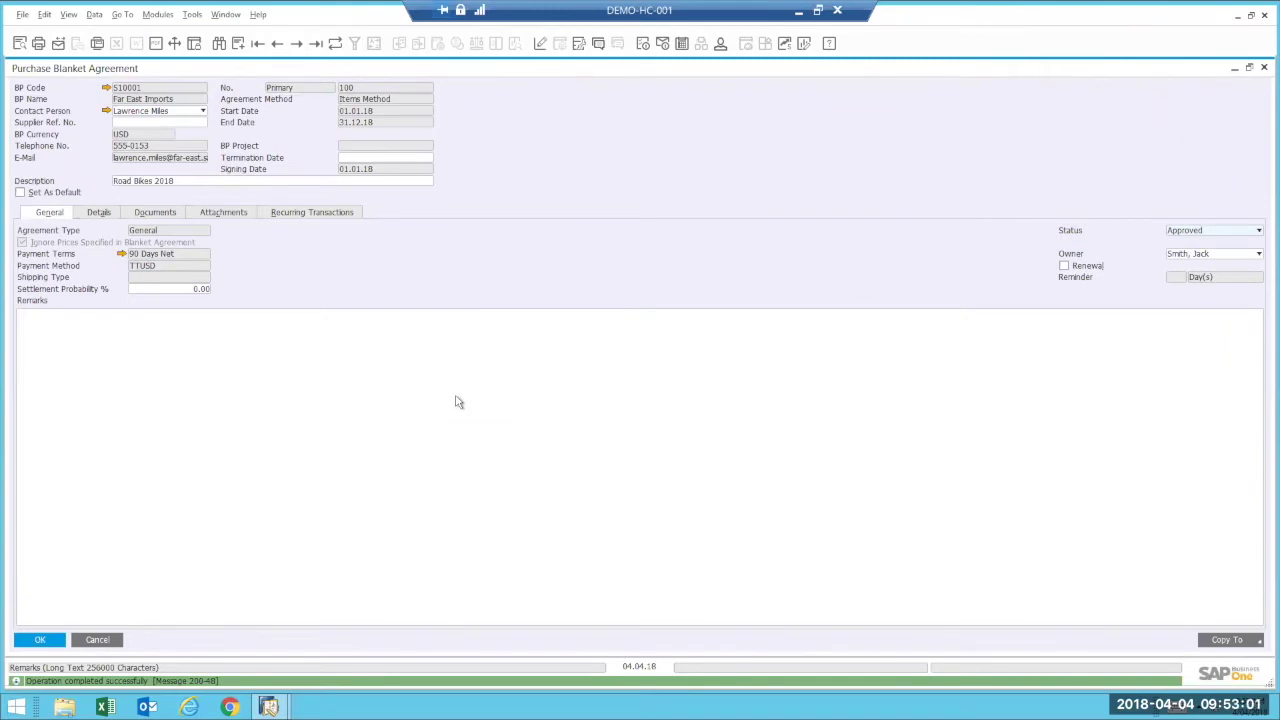
Review the blanket agreement options in the general Document Settings and close the settings unchanged.
{"action": "left_click", "coordinate": [158, 14]}
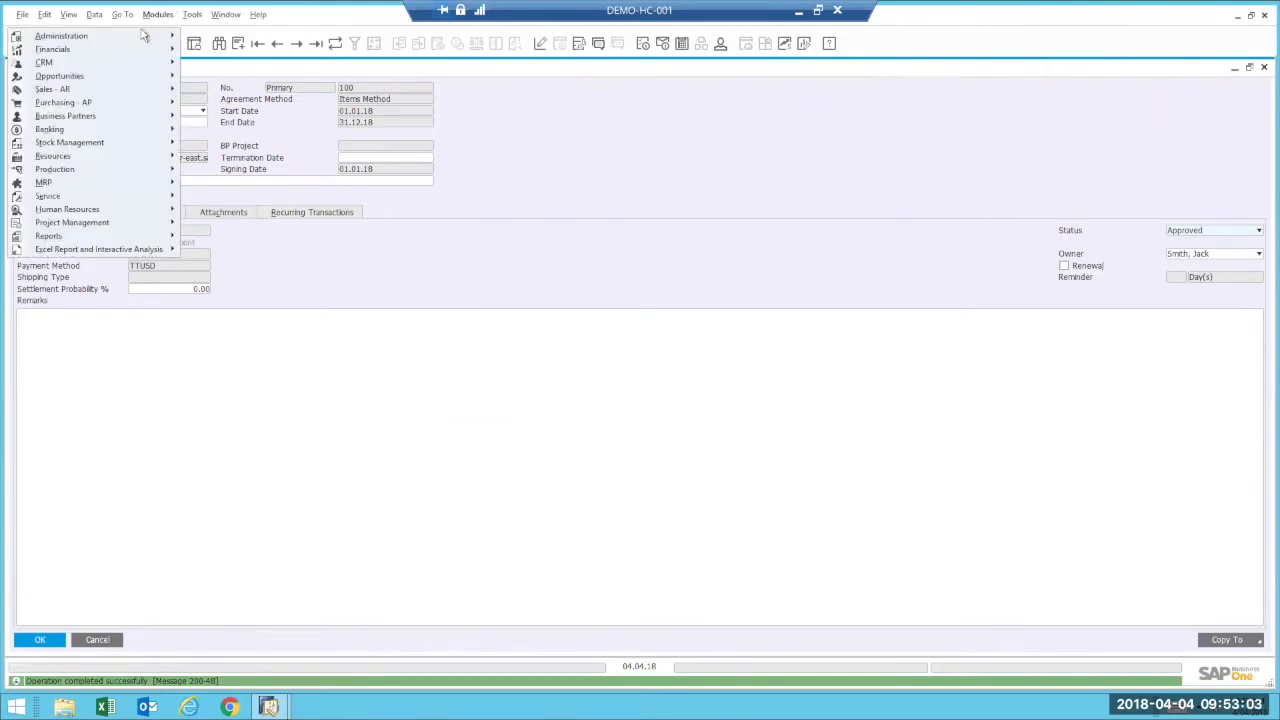
{"action": "mouse_move", "coordinate": [140, 38]}
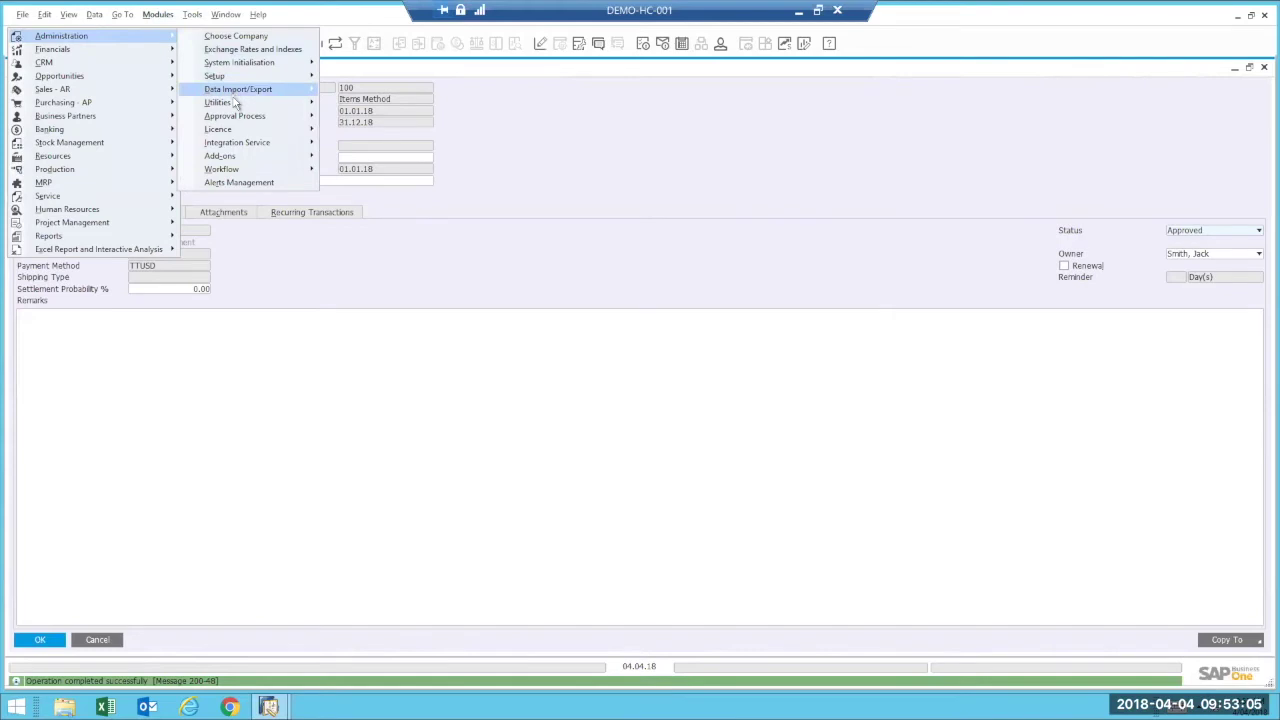
{"action": "mouse_move", "coordinate": [245, 62]}
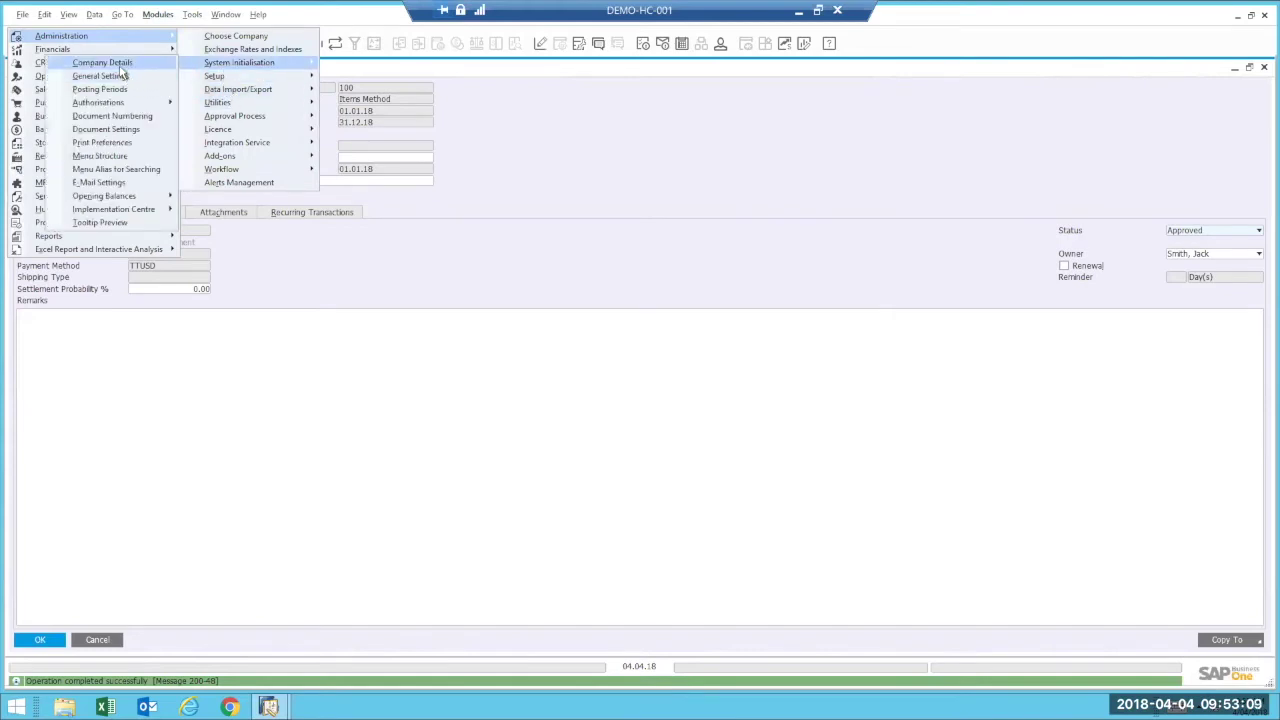
{"action": "left_click", "coordinate": [128, 130]}
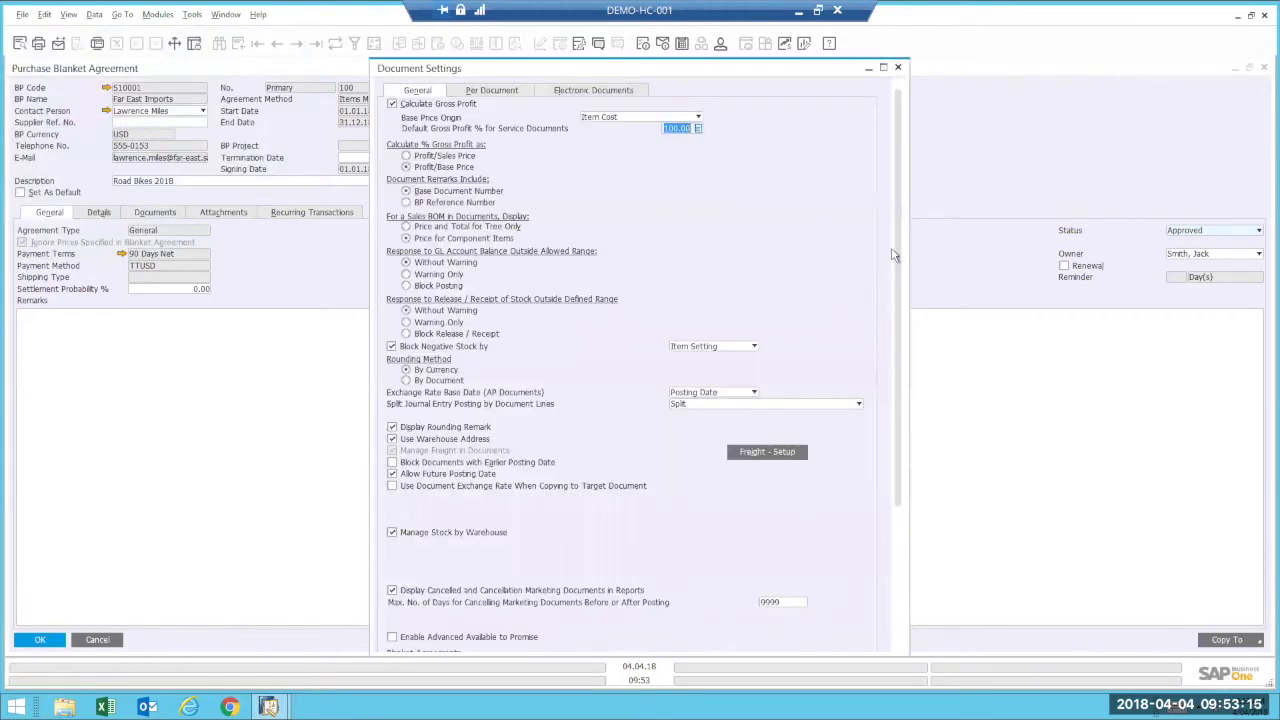
{"action": "scroll", "coordinate": [899, 297], "scroll_direction": "down", "scroll_amount": 5}
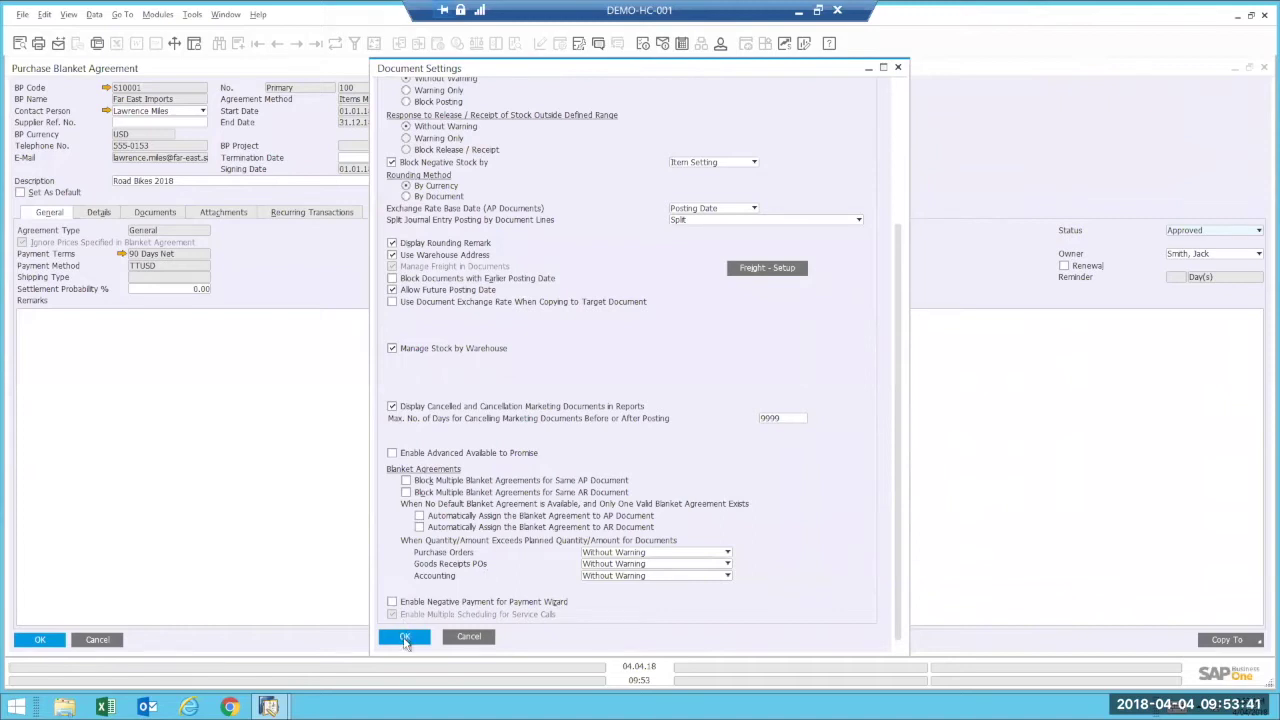
{"action": "left_click", "coordinate": [405, 638]}
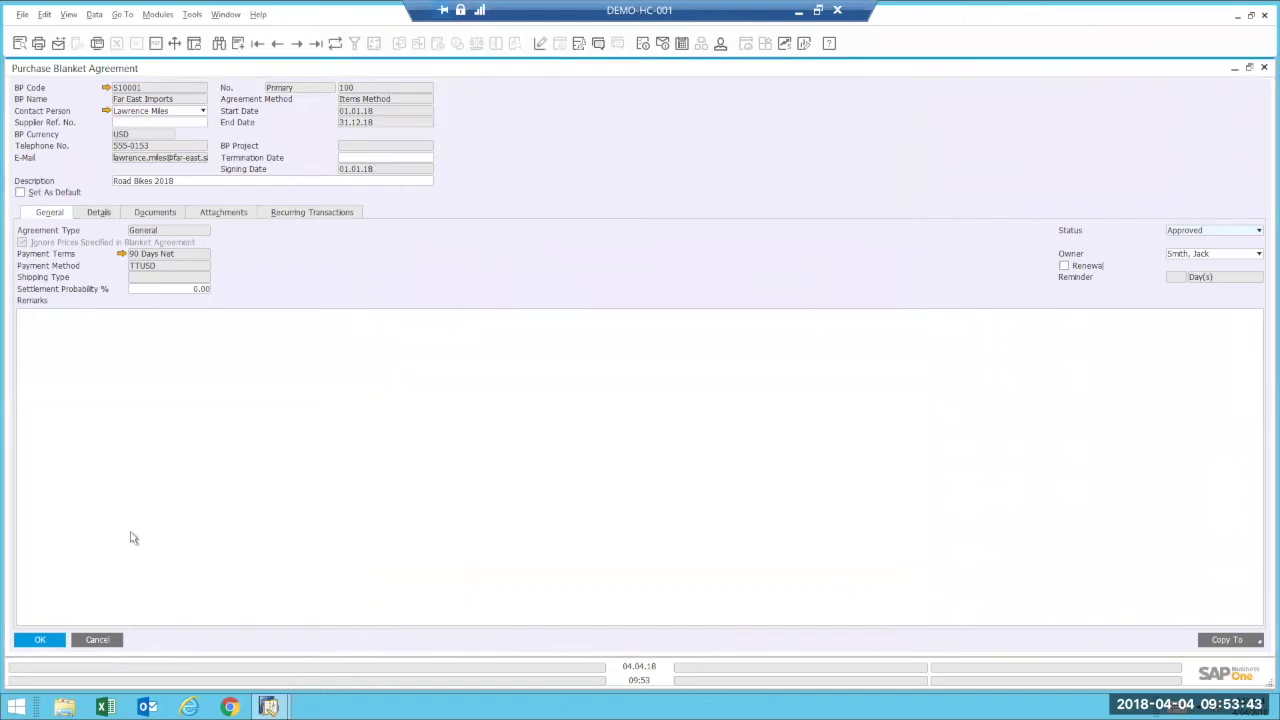
Close the blanket agreement and open a new production order from the Production module.
{"action": "left_click", "coordinate": [97, 641]}
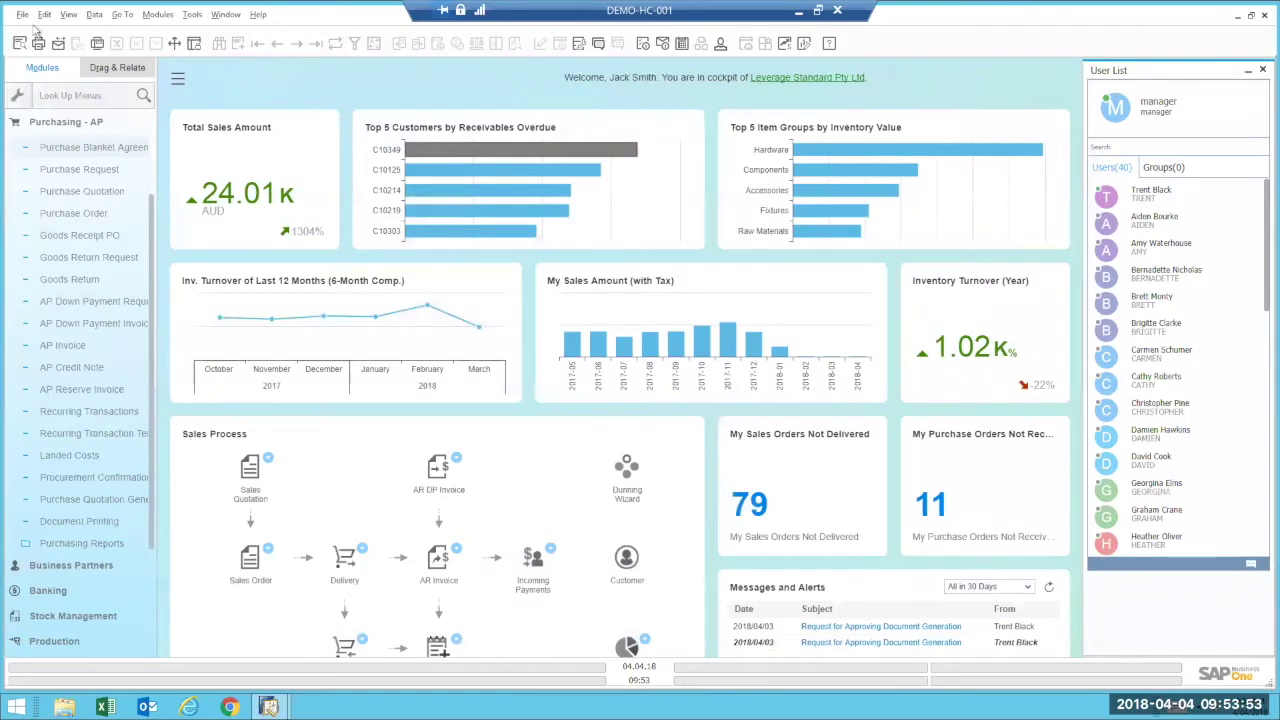
{"action": "left_click", "coordinate": [57, 122]}
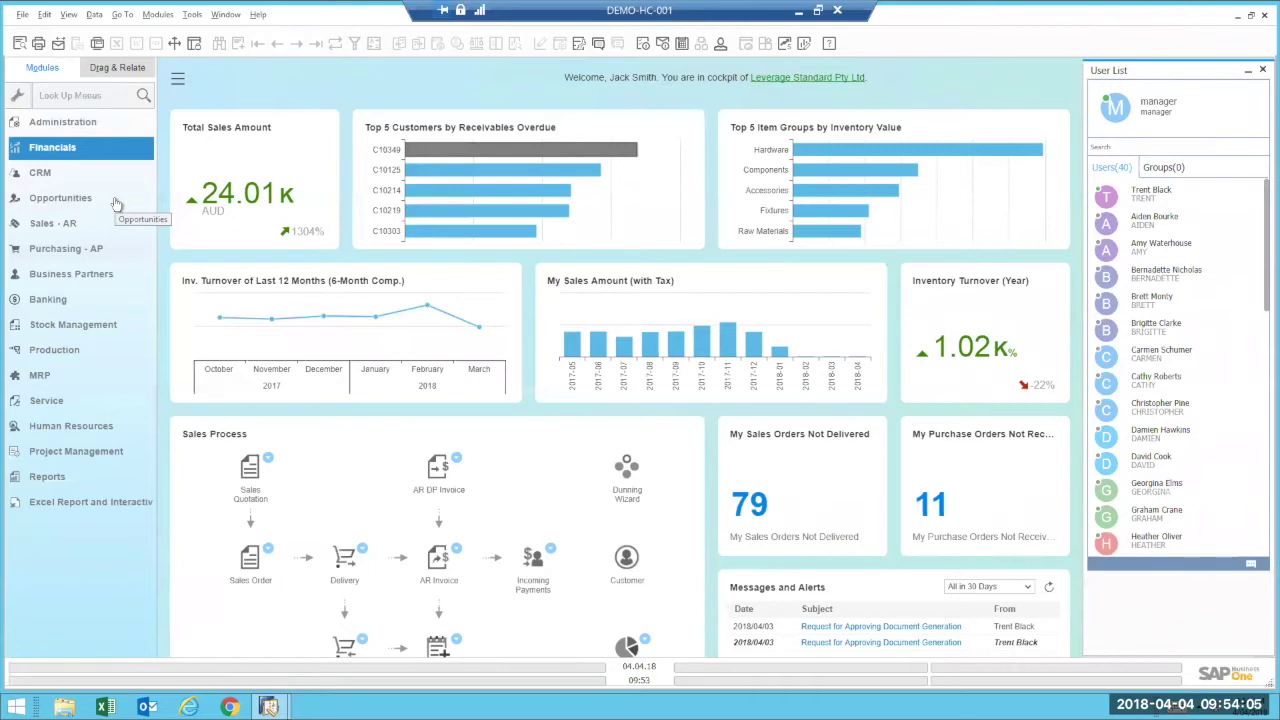
{"action": "left_click", "coordinate": [45, 355]}
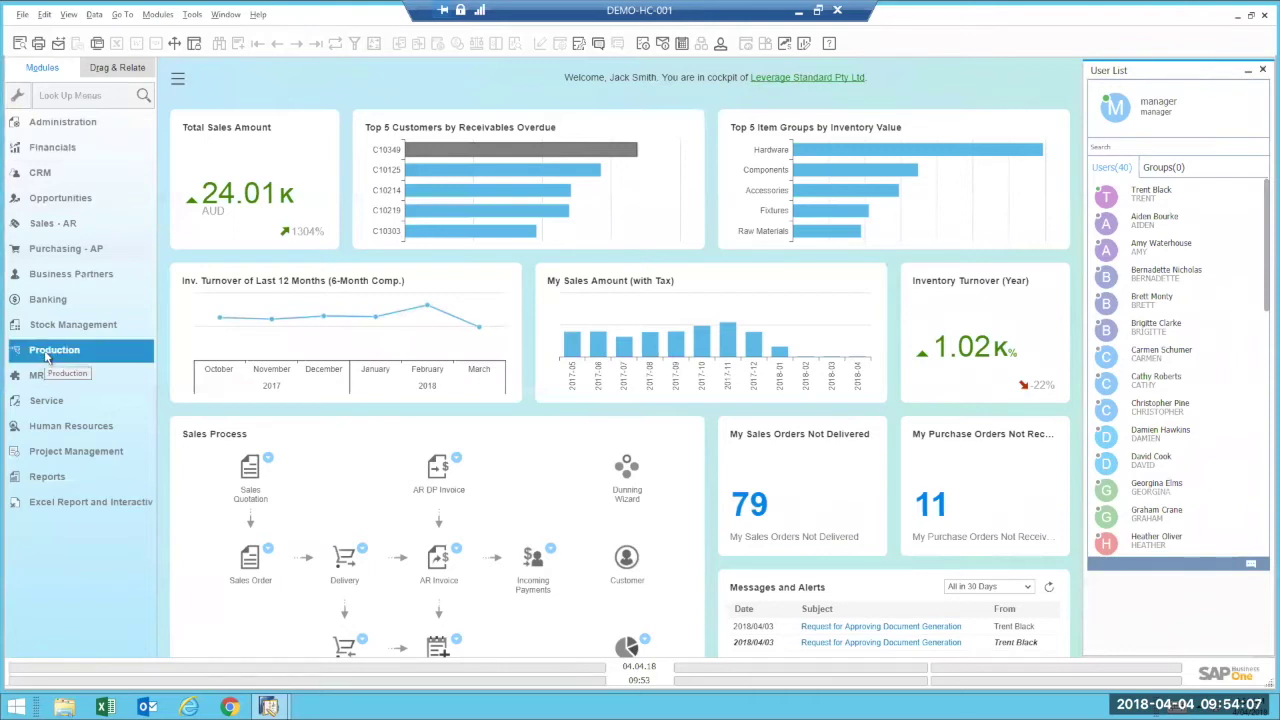
{"action": "left_click", "coordinate": [45, 355]}
{"action": "left_click", "coordinate": [90, 336]}
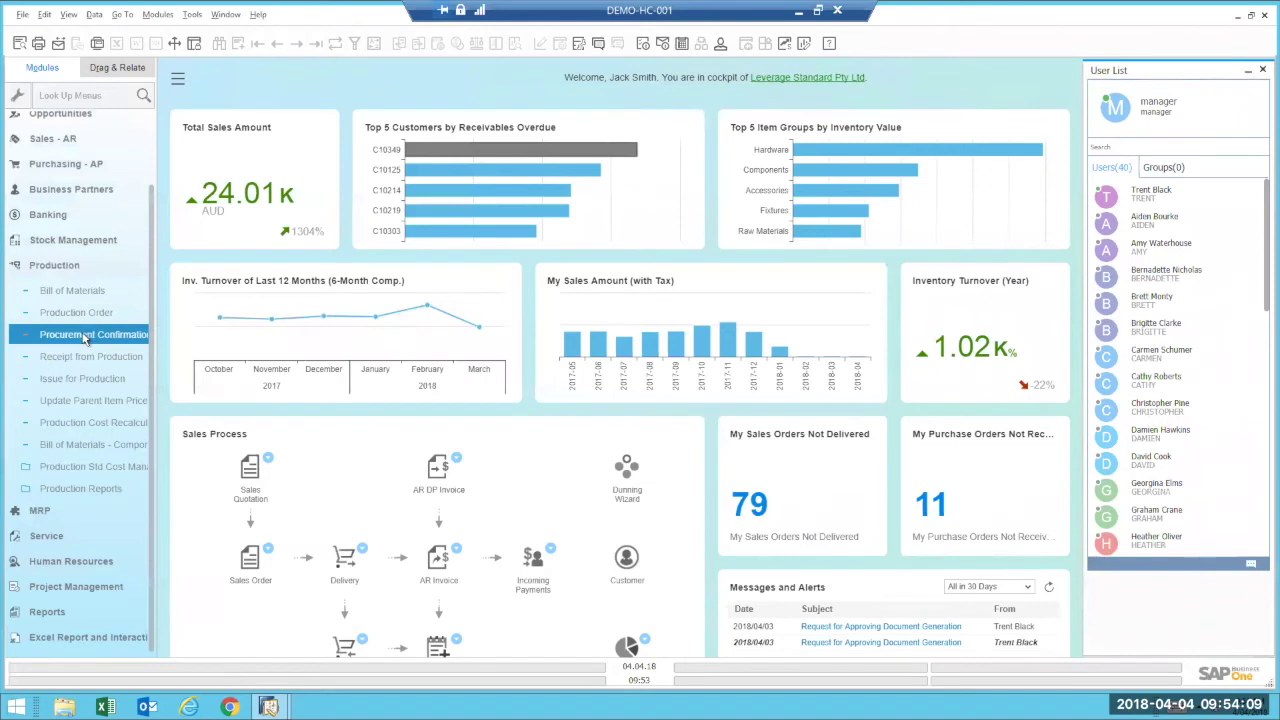
{"action": "left_click", "coordinate": [72, 314]}
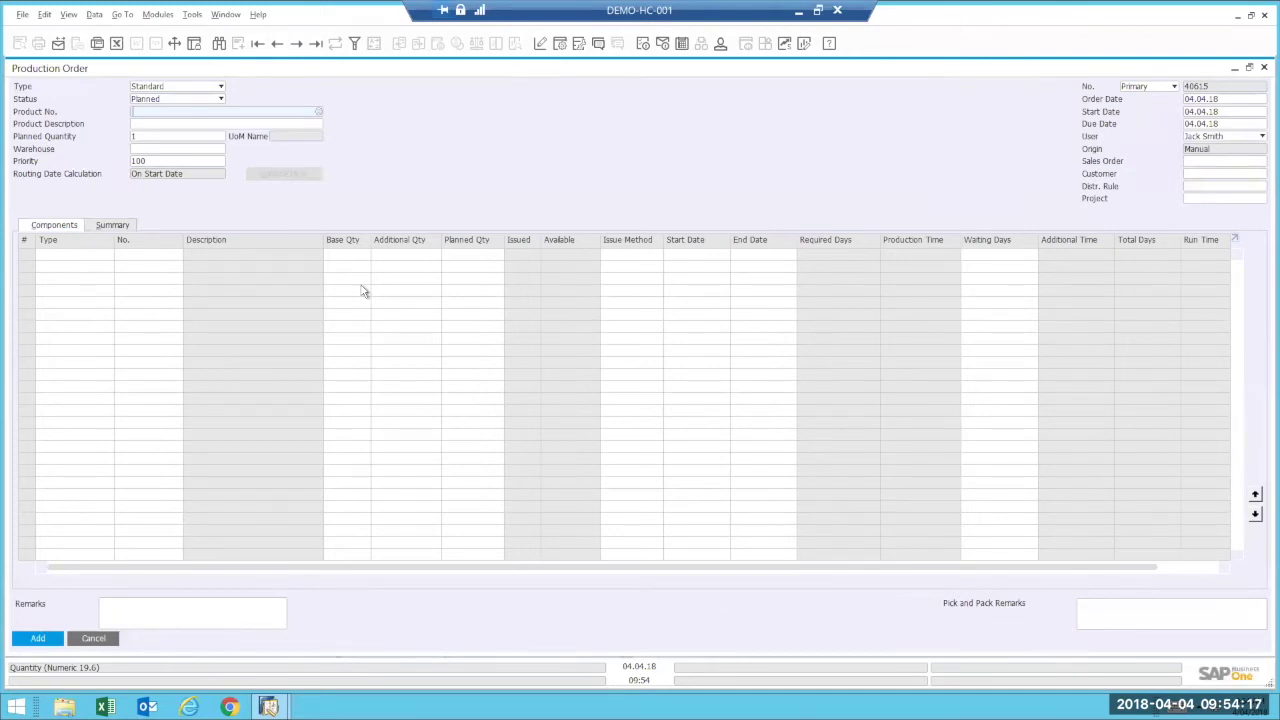
Choose Swift Road Bike (Red), item IM1003, as the production order's product and set the planned quantity to 5.
{"action": "left_click", "coordinate": [318, 114]}
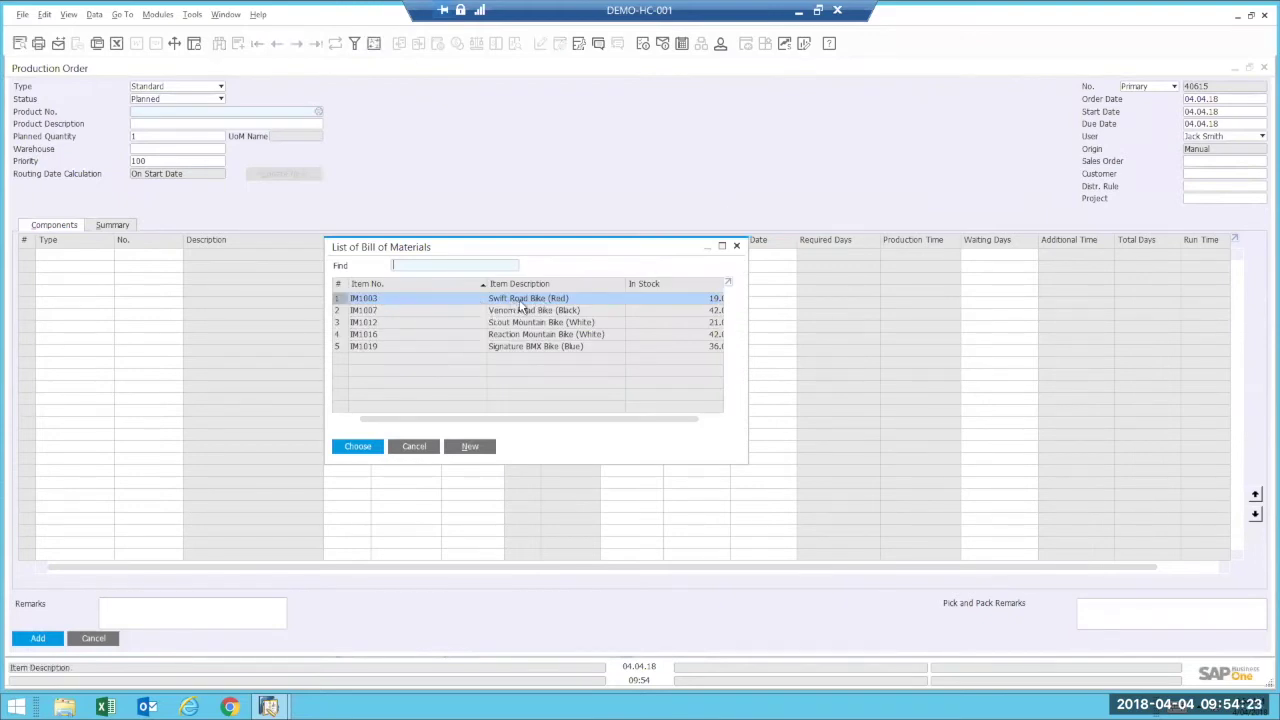
{"action": "key", "text": "Return"}
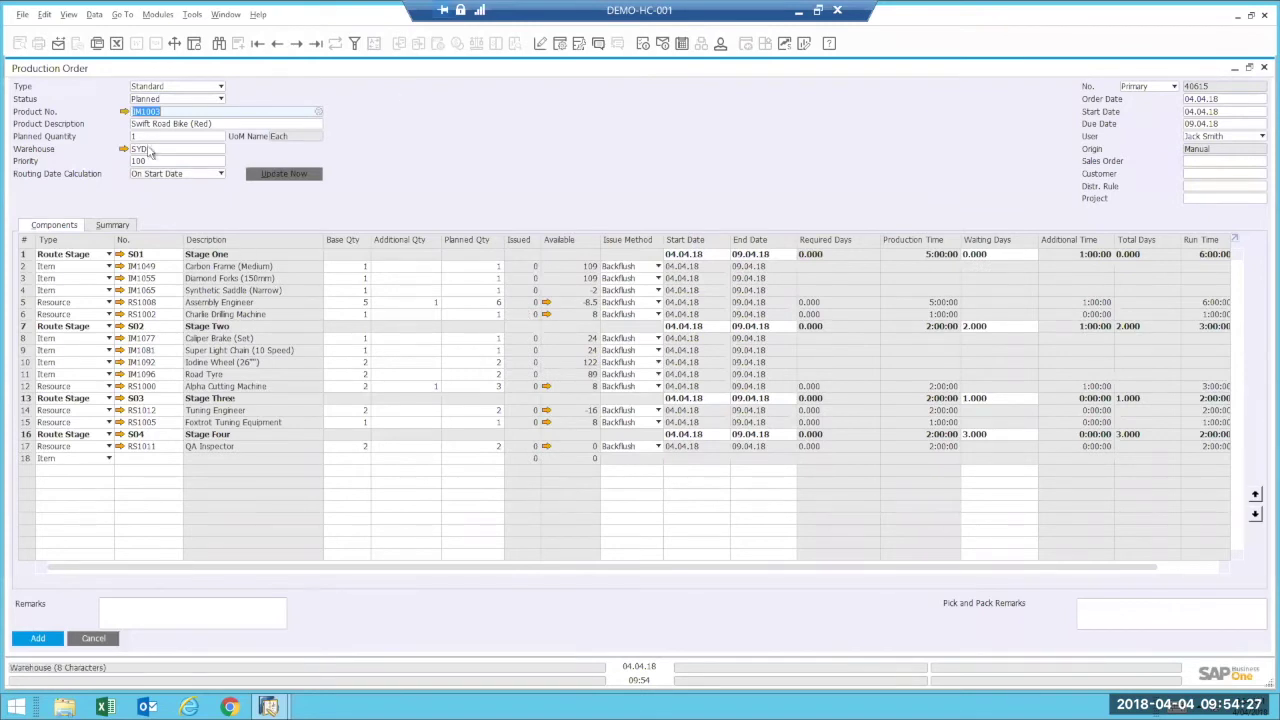
{"action": "key", "text": "Tab"}
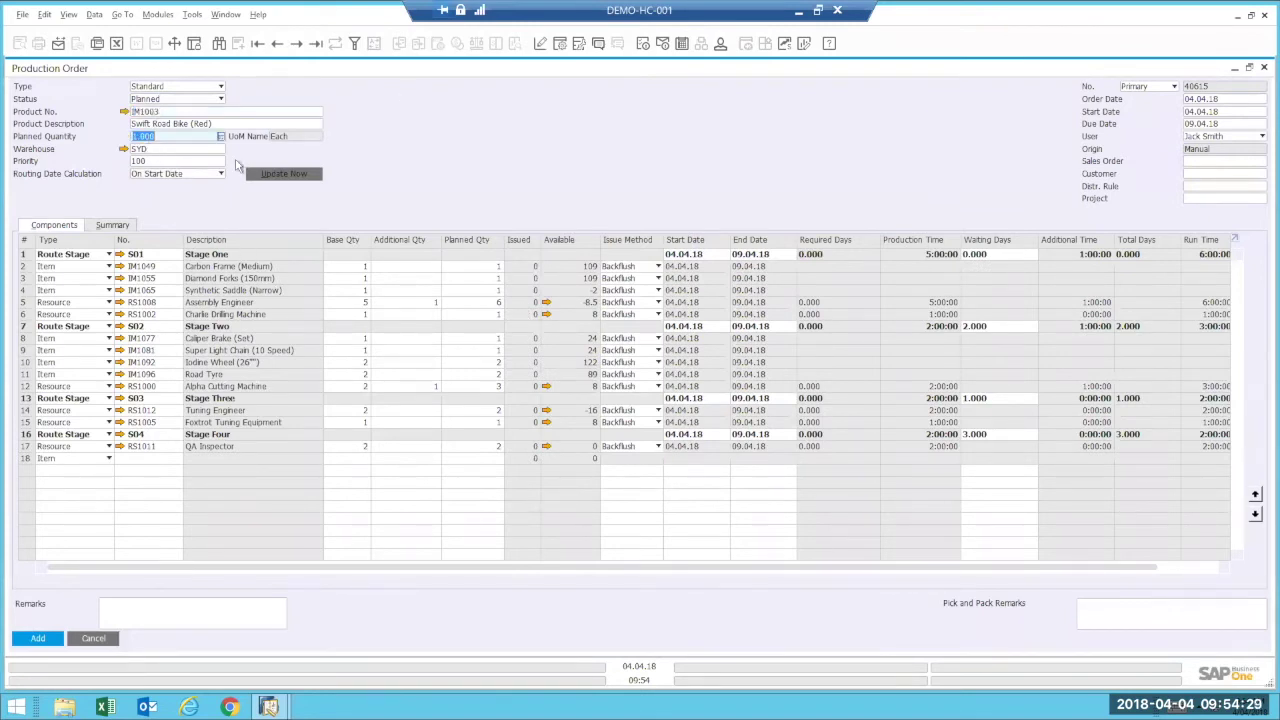
{"action": "type", "text": "5"}
{"action": "key", "text": "Tab"}
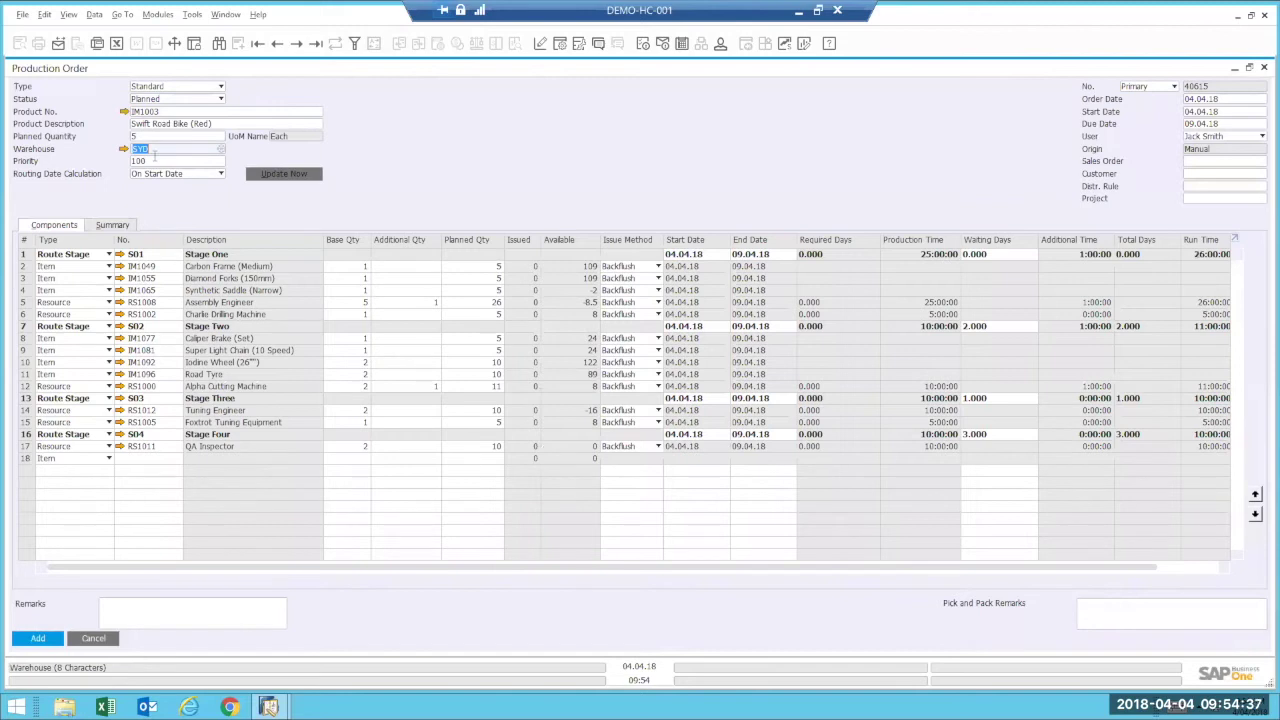
{"action": "left_click", "coordinate": [174, 163]}
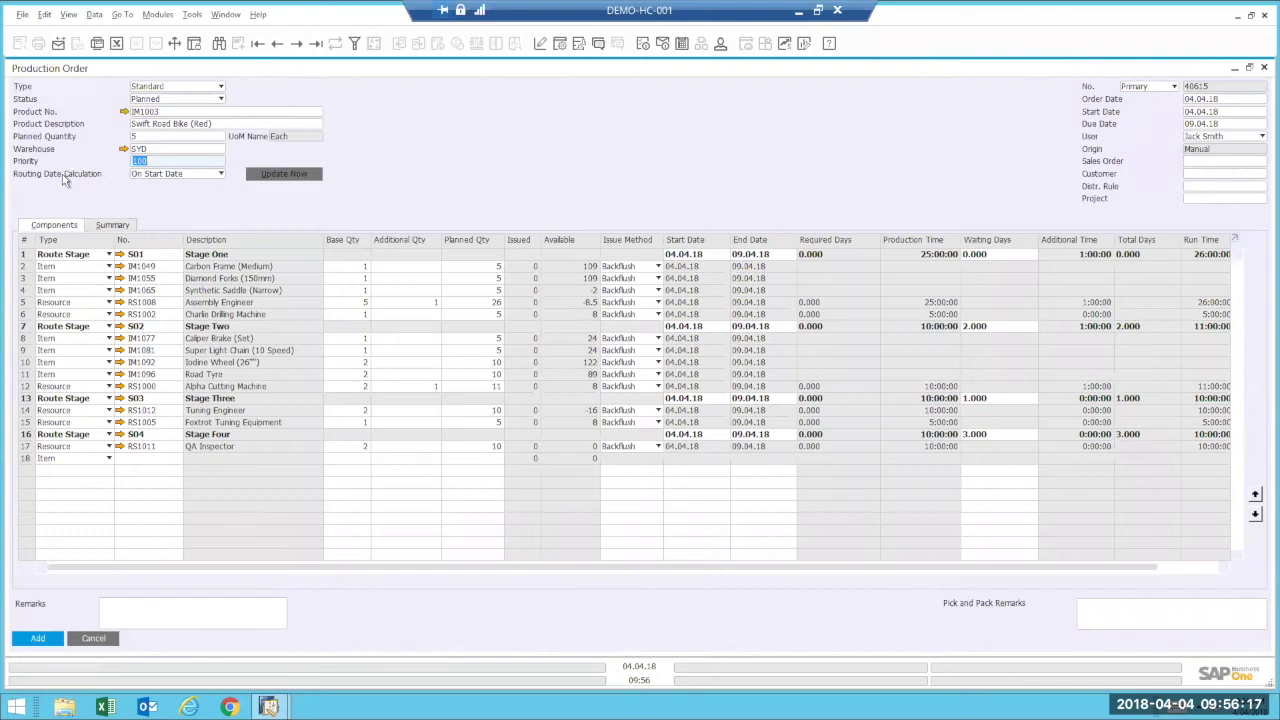
Set the production order's routing date calculation to Start Date Forwards and recalculate the stage dates.
{"action": "left_click", "coordinate": [193, 175]}
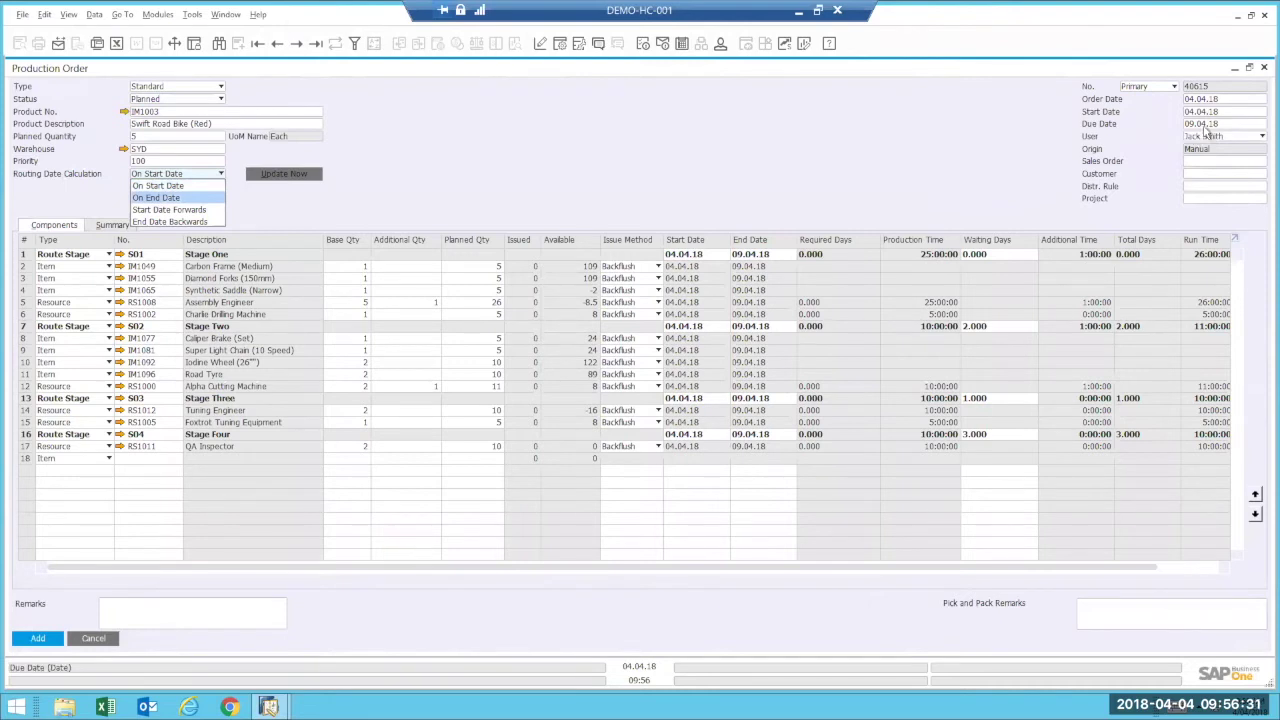
{"action": "left_click", "coordinate": [171, 211]}
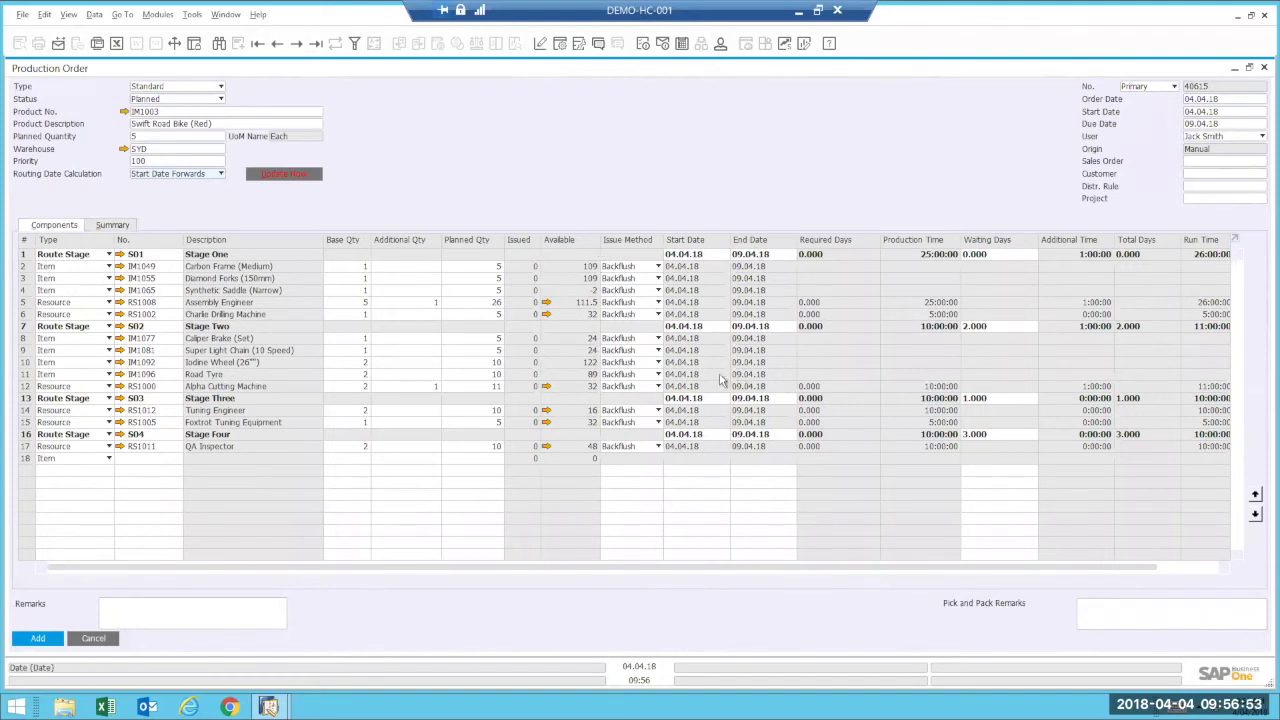
{"action": "left_click", "coordinate": [280, 176]}
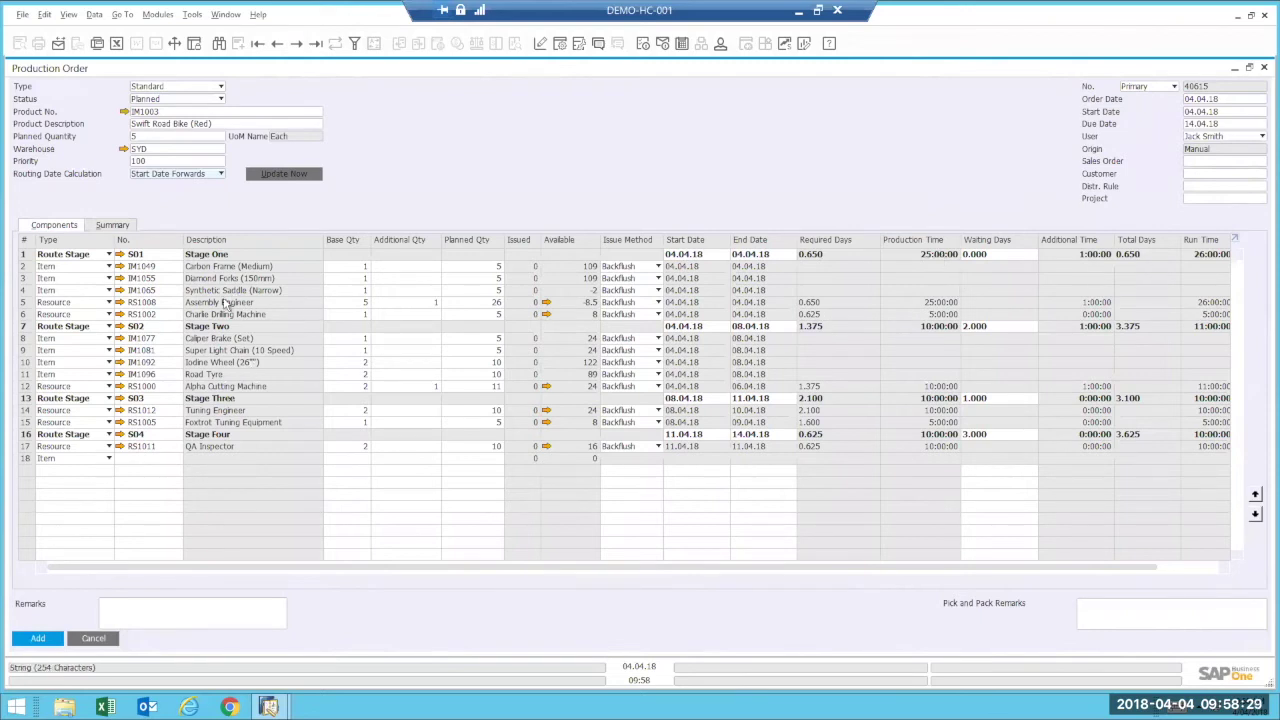
Check the Assembly Engineer's resource capacity, including the planning data and linked employees in its master data, and close both windows.
{"action": "left_click", "coordinate": [546, 304]}
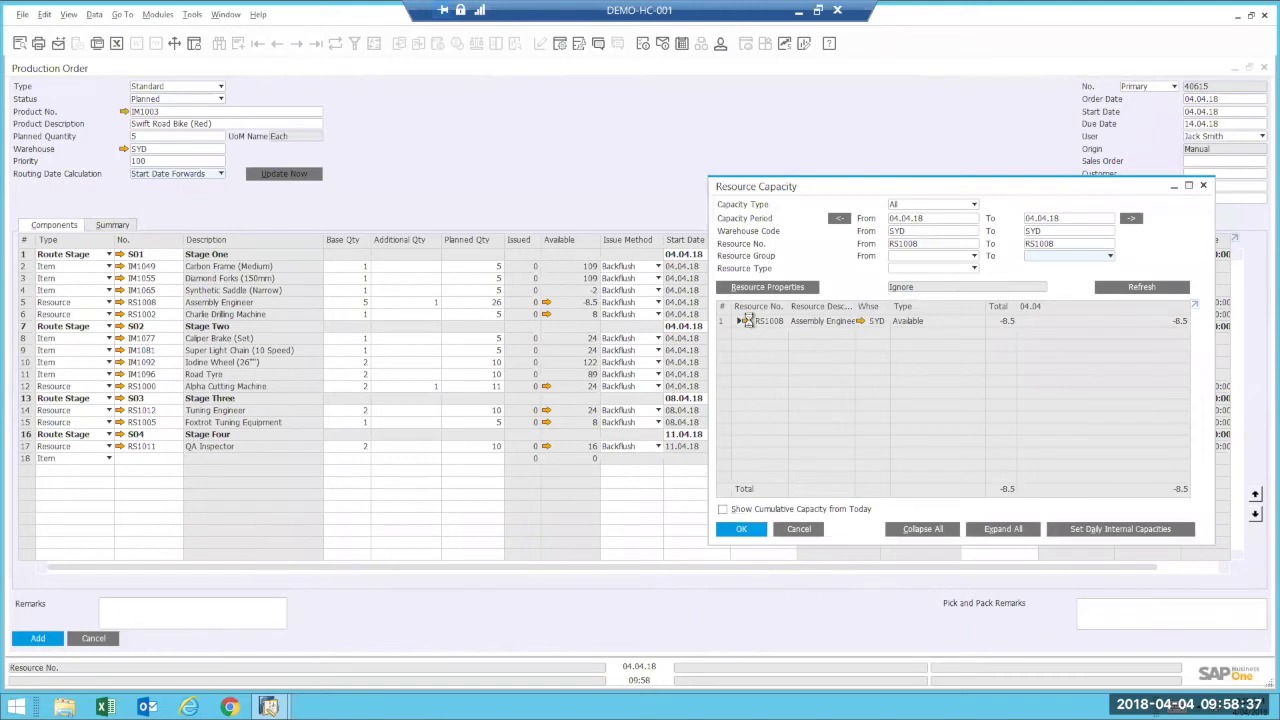
{"action": "left_click", "coordinate": [745, 320]}
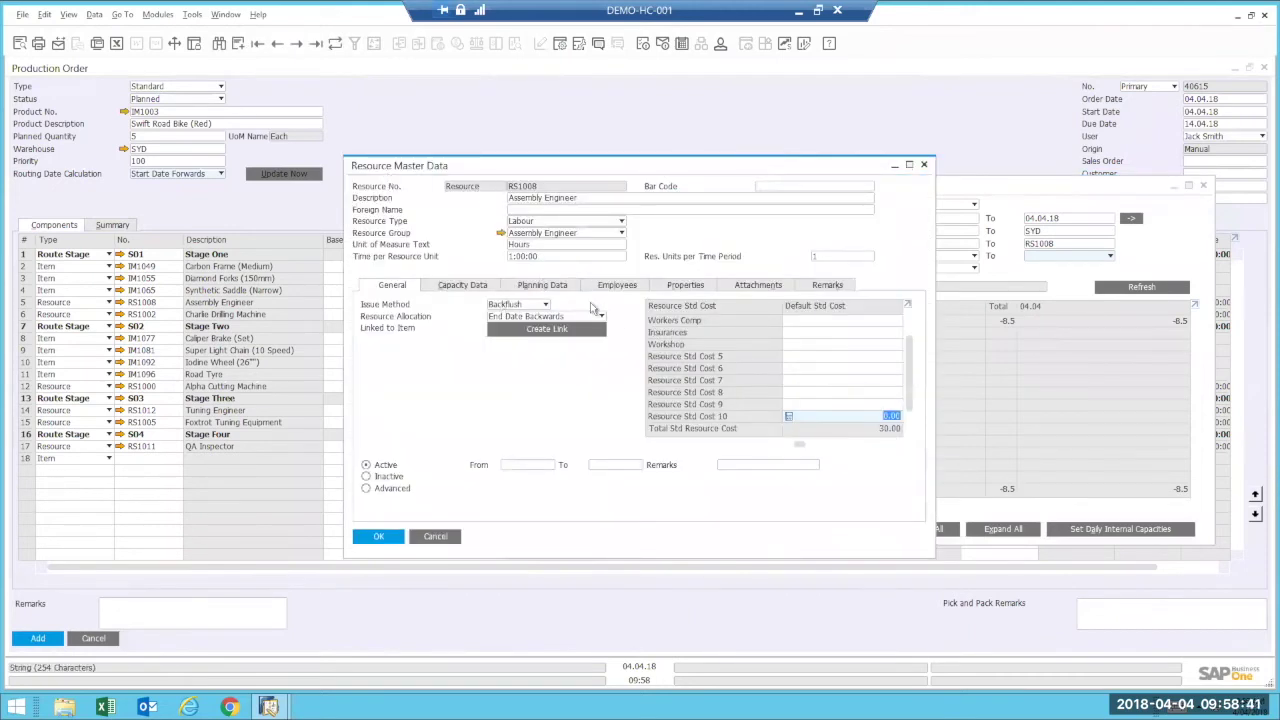
{"action": "left_click", "coordinate": [555, 289]}
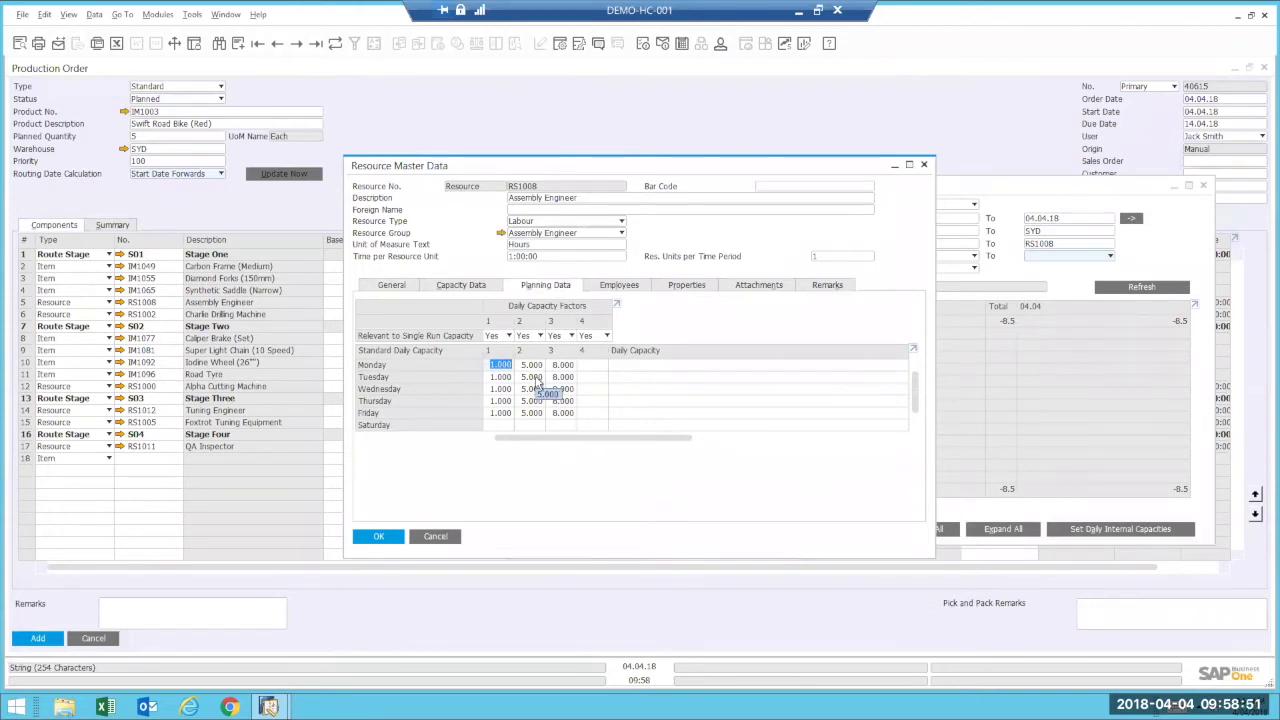
{"action": "left_click", "coordinate": [612, 287]}
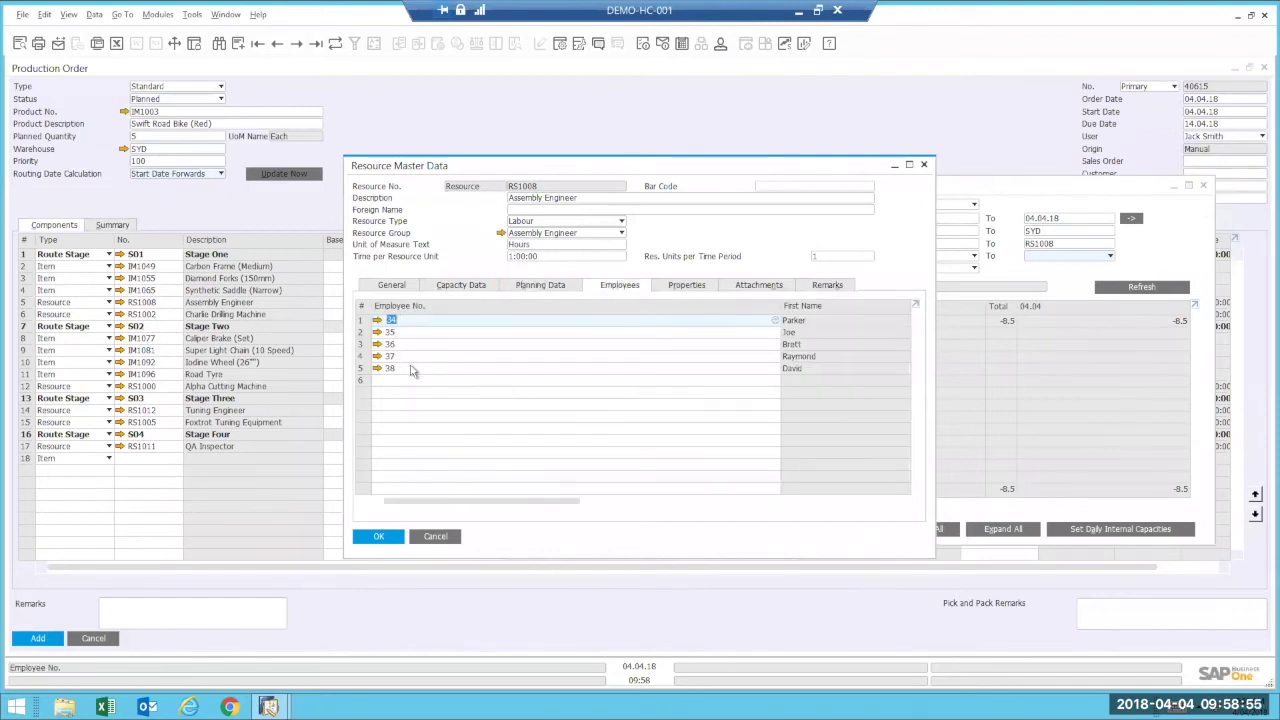
{"action": "mouse_move", "coordinate": [411, 371]}
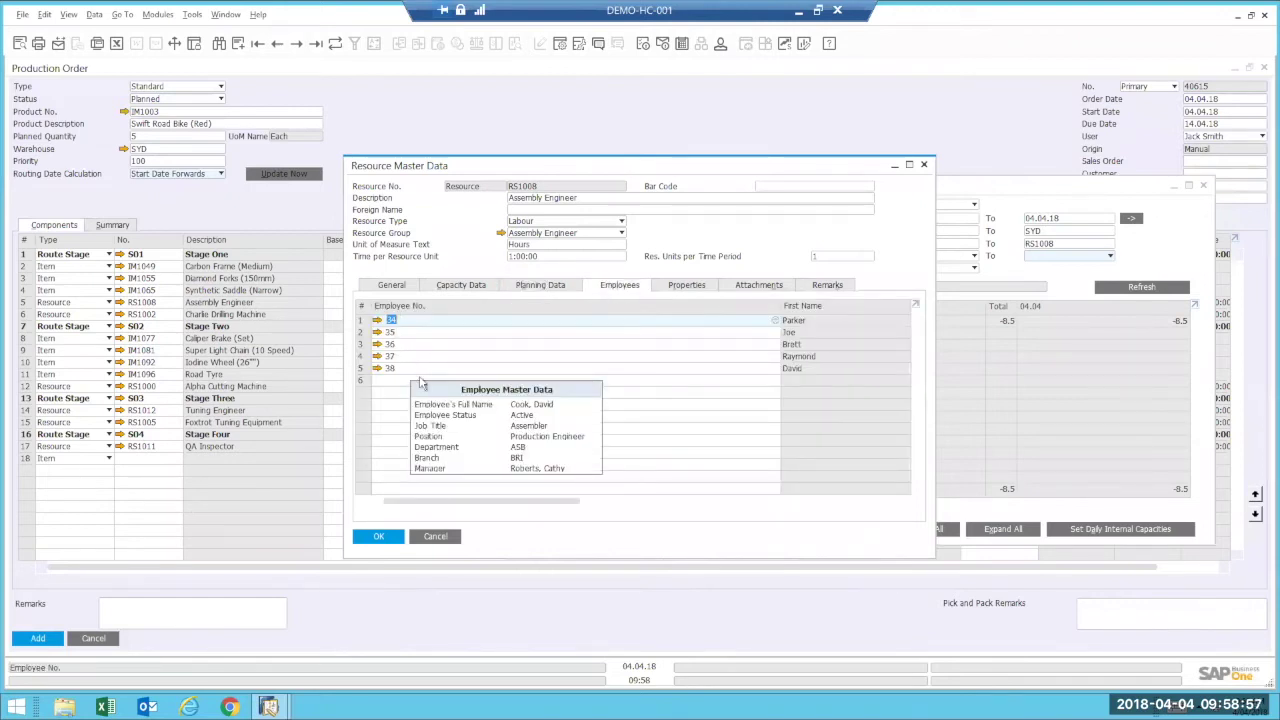
{"action": "left_click", "coordinate": [435, 537]}
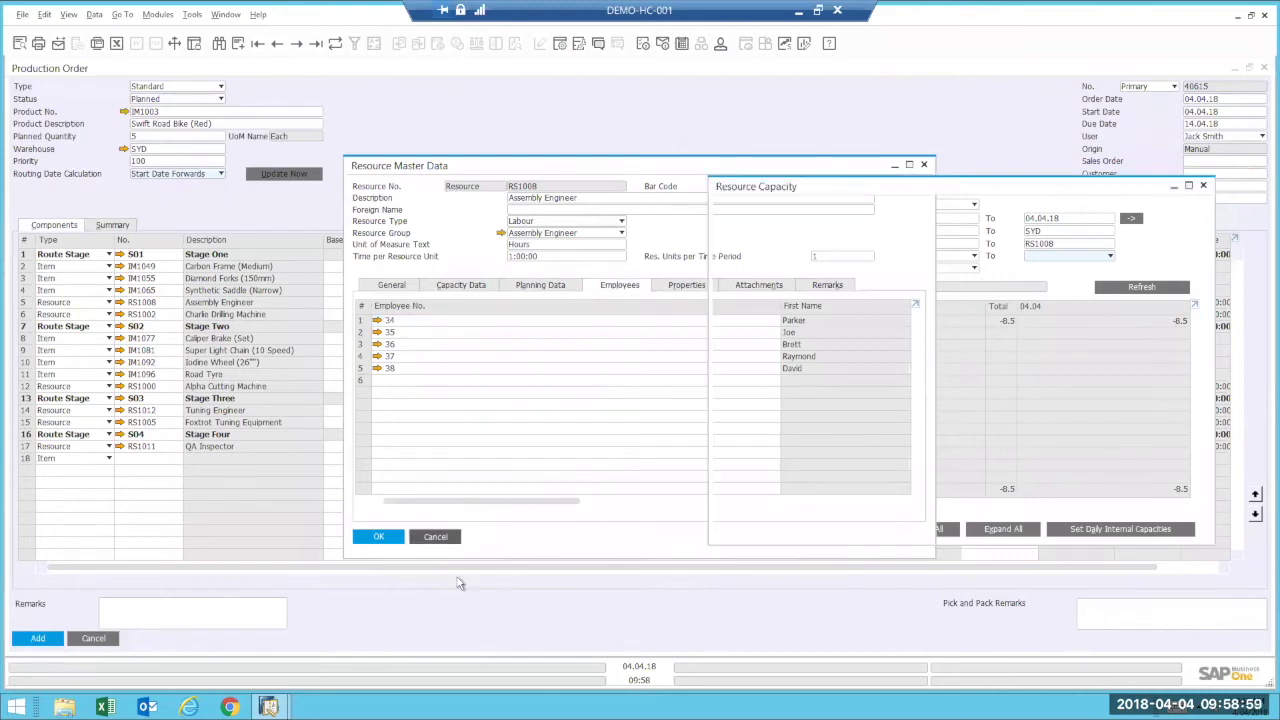
{"action": "left_click", "coordinate": [1204, 187]}
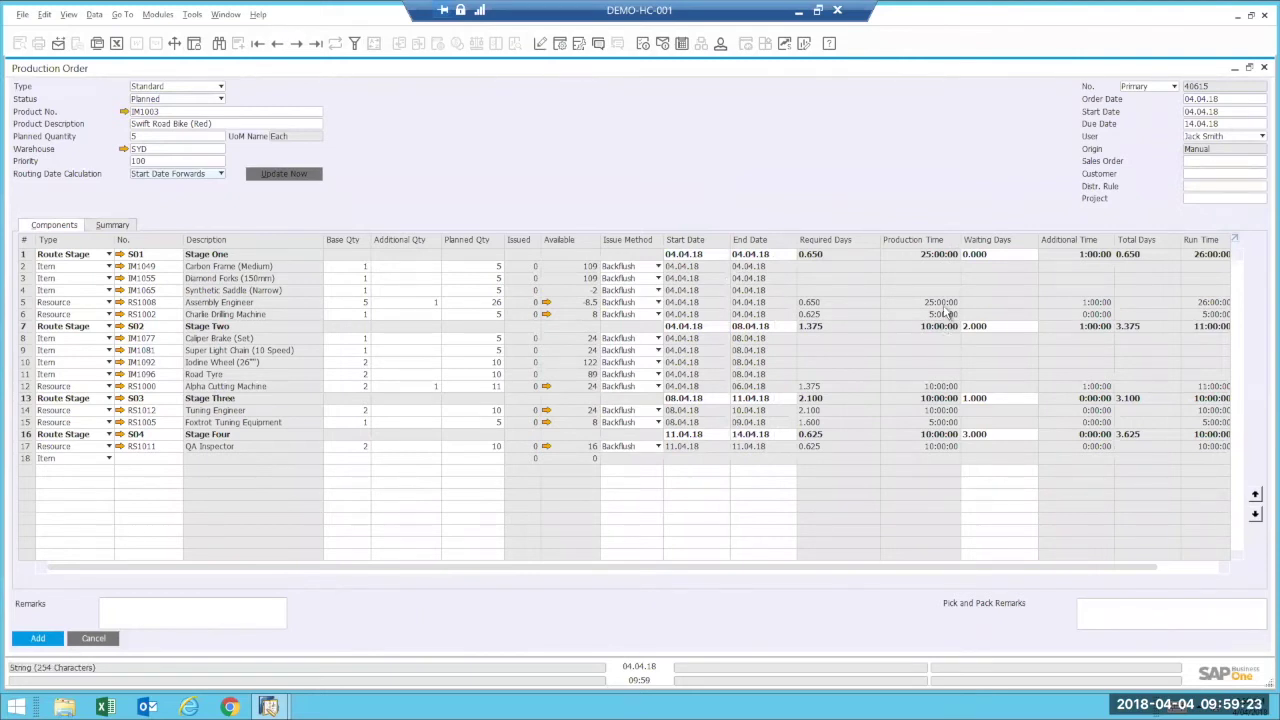
Set the status of Diamond Forks, Synthetic Saddle and the whole of Stage One to In Progress.
{"action": "left_click_drag", "start_coordinate": [937, 568], "coordinate": [1038, 574]}
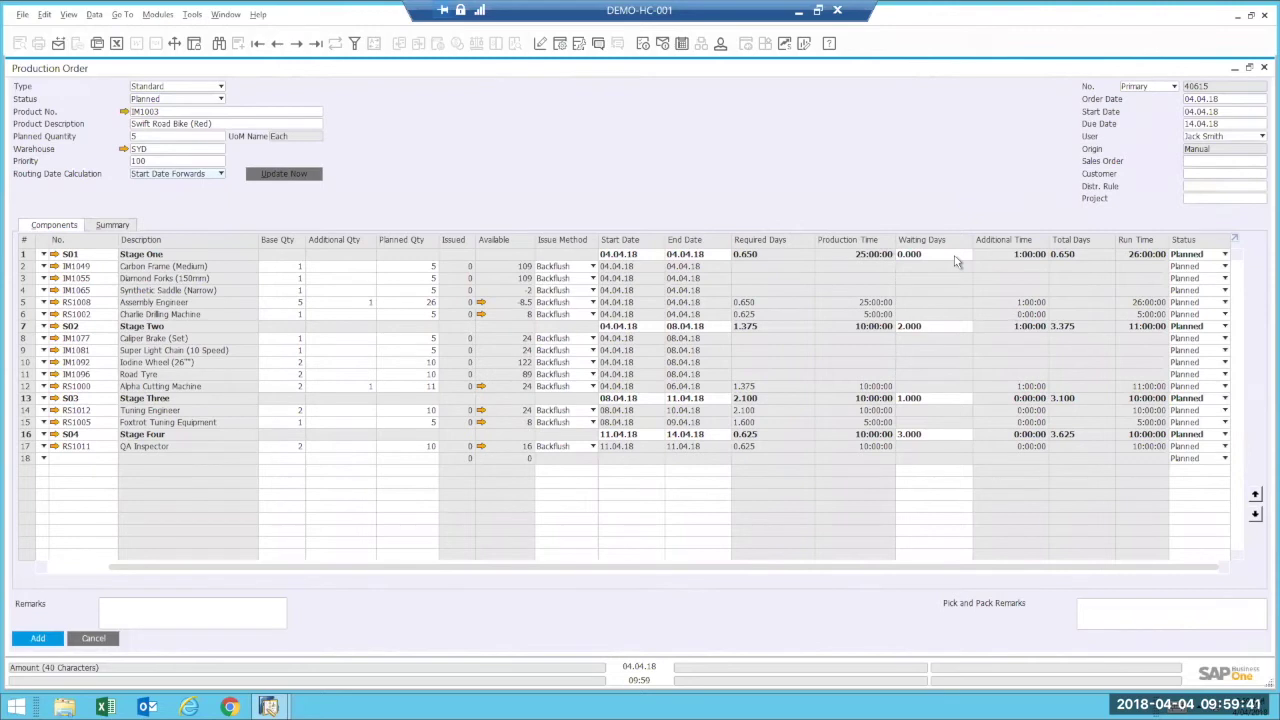
{"action": "left_click", "coordinate": [940, 331]}
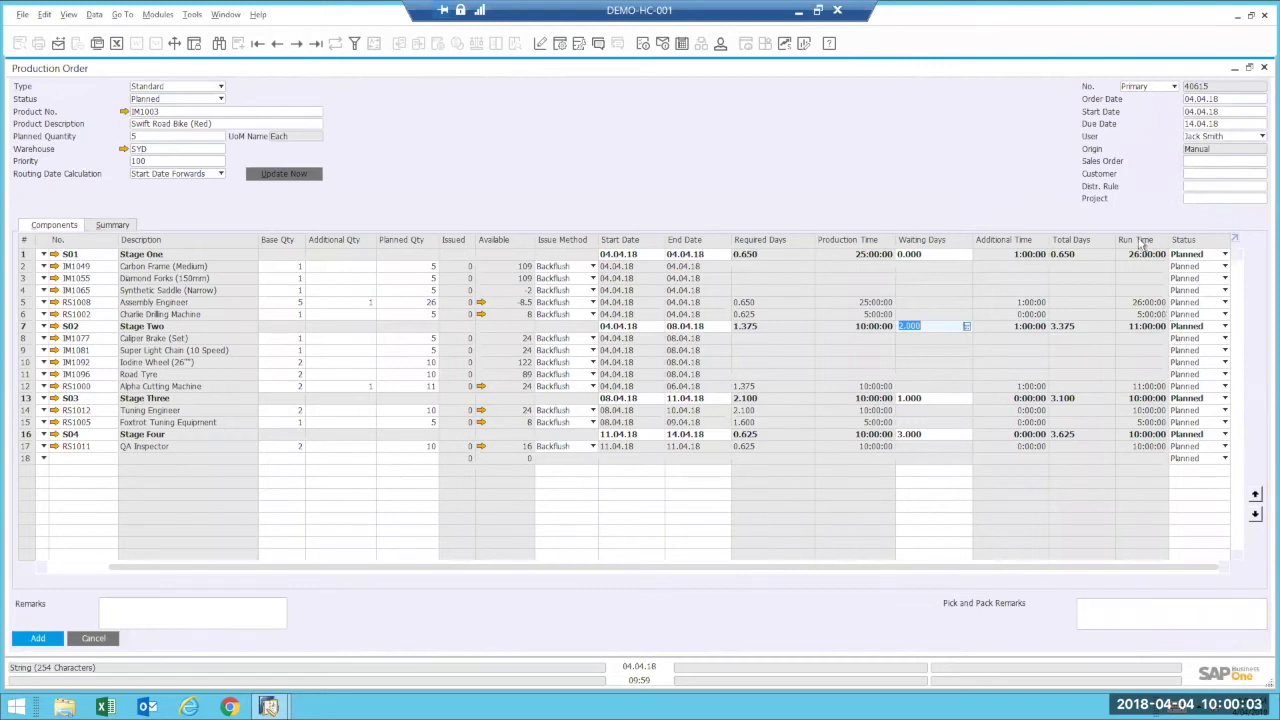
{"action": "left_click", "coordinate": [1198, 279]}
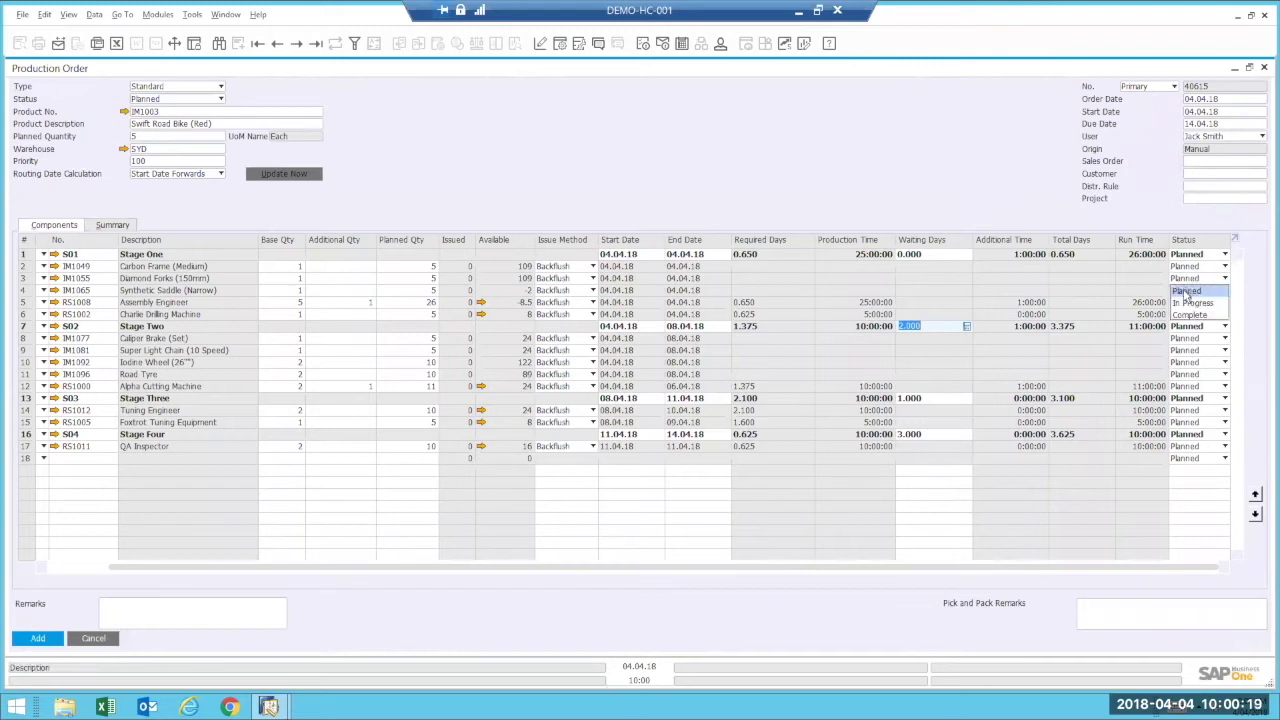
{"action": "left_click", "coordinate": [1190, 304]}
{"action": "left_click", "coordinate": [1198, 290]}
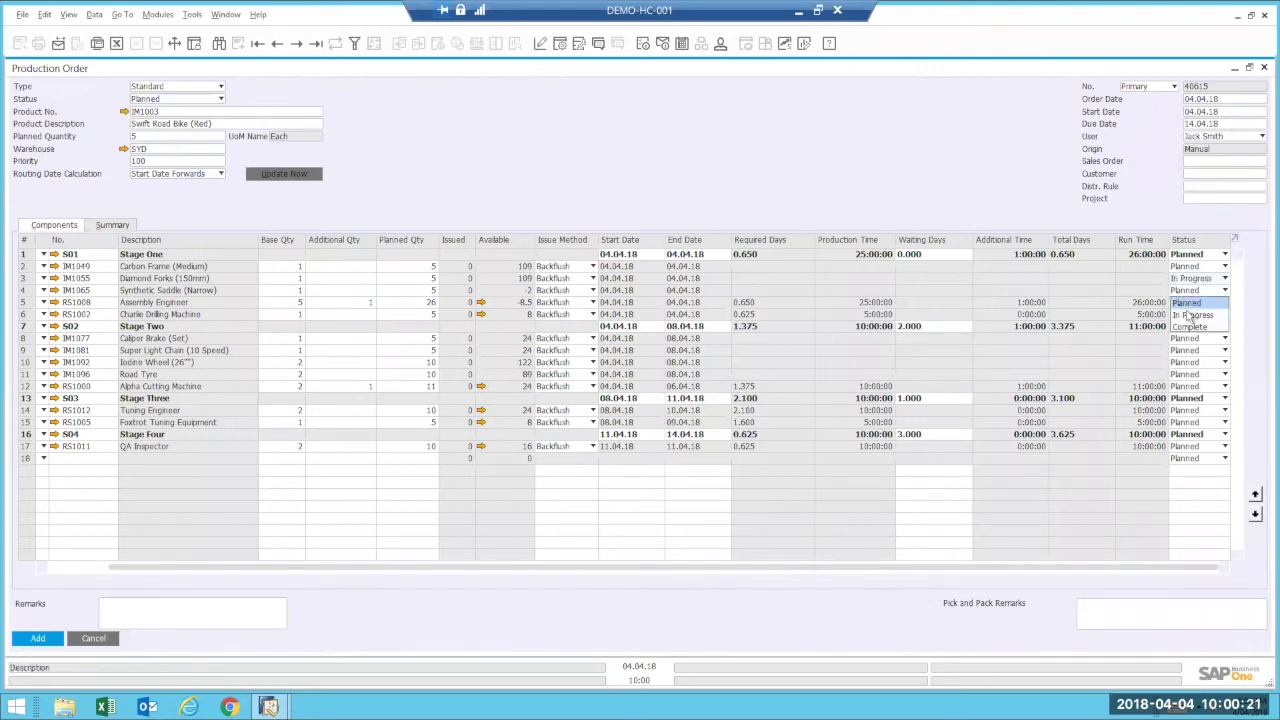
{"action": "left_click", "coordinate": [1190, 316]}
{"action": "left_click", "coordinate": [1194, 257]}
{"action": "left_click", "coordinate": [1196, 281]}
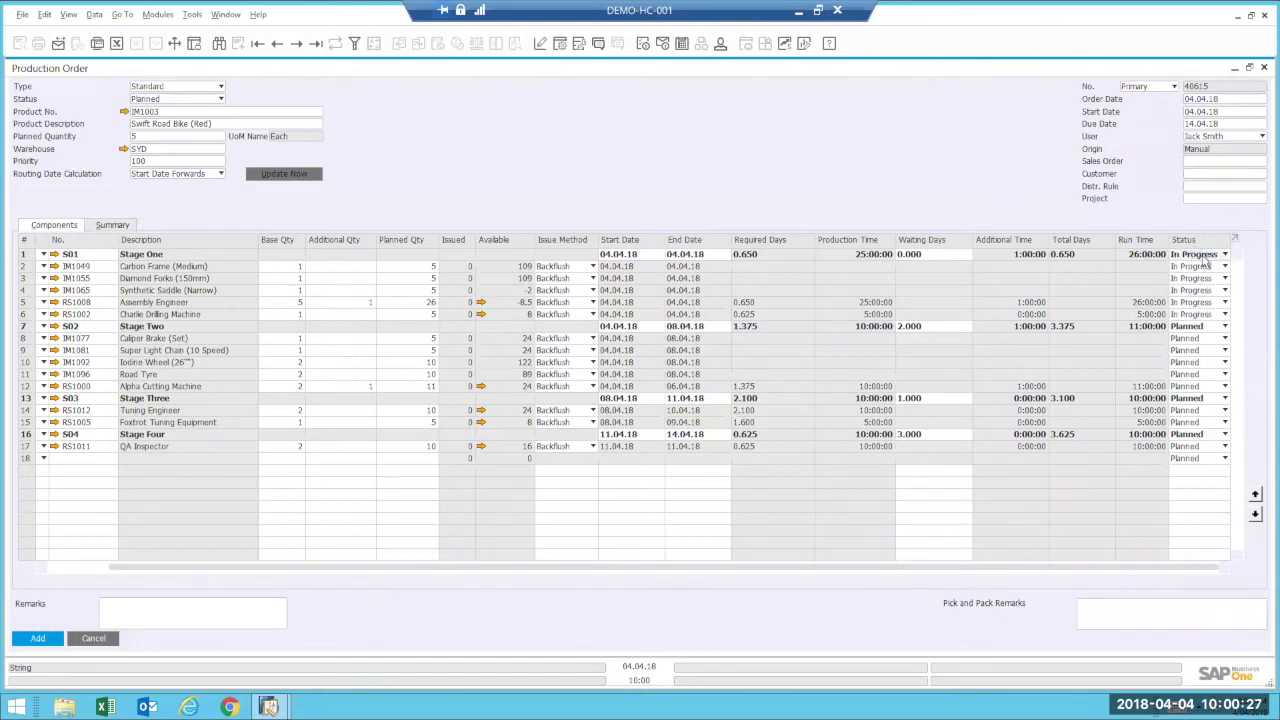
Set Stage Two's status to Complete and decline reducing the planned quantities to match the issued quantities.
{"action": "left_click", "coordinate": [1201, 327]}
{"action": "left_click", "coordinate": [1197, 363]}
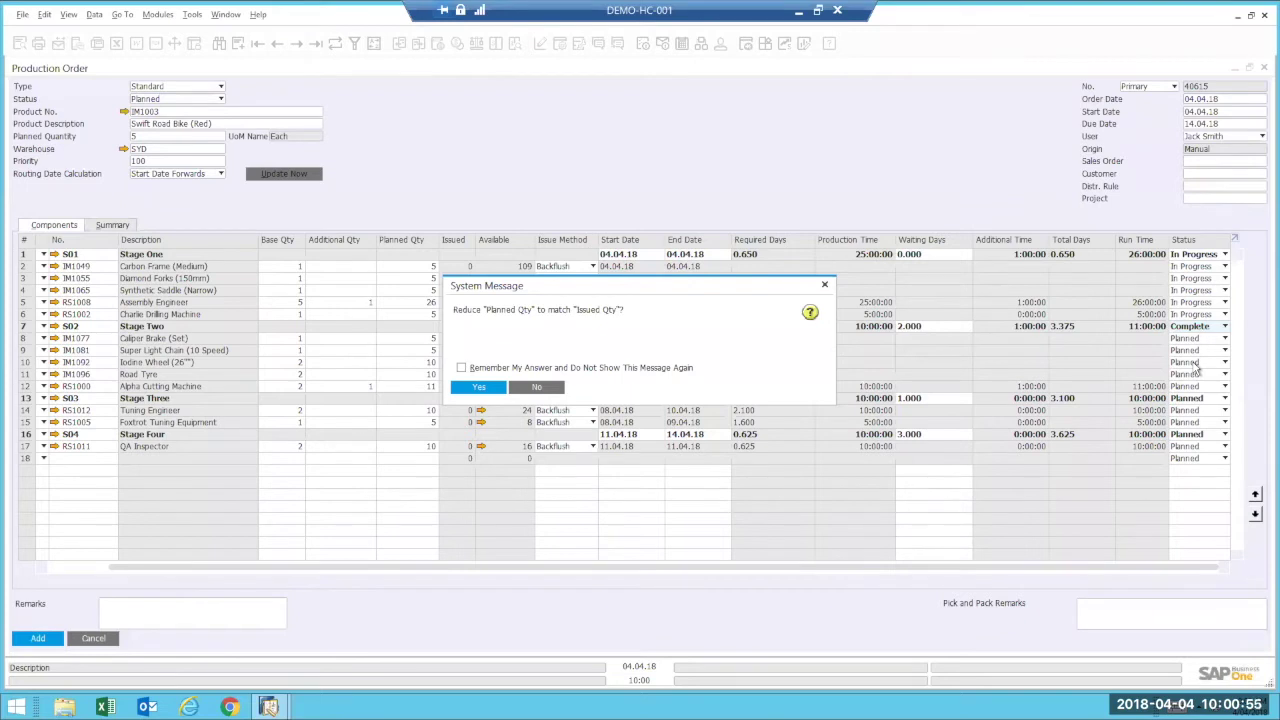
{"action": "left_click", "coordinate": [540, 388]}
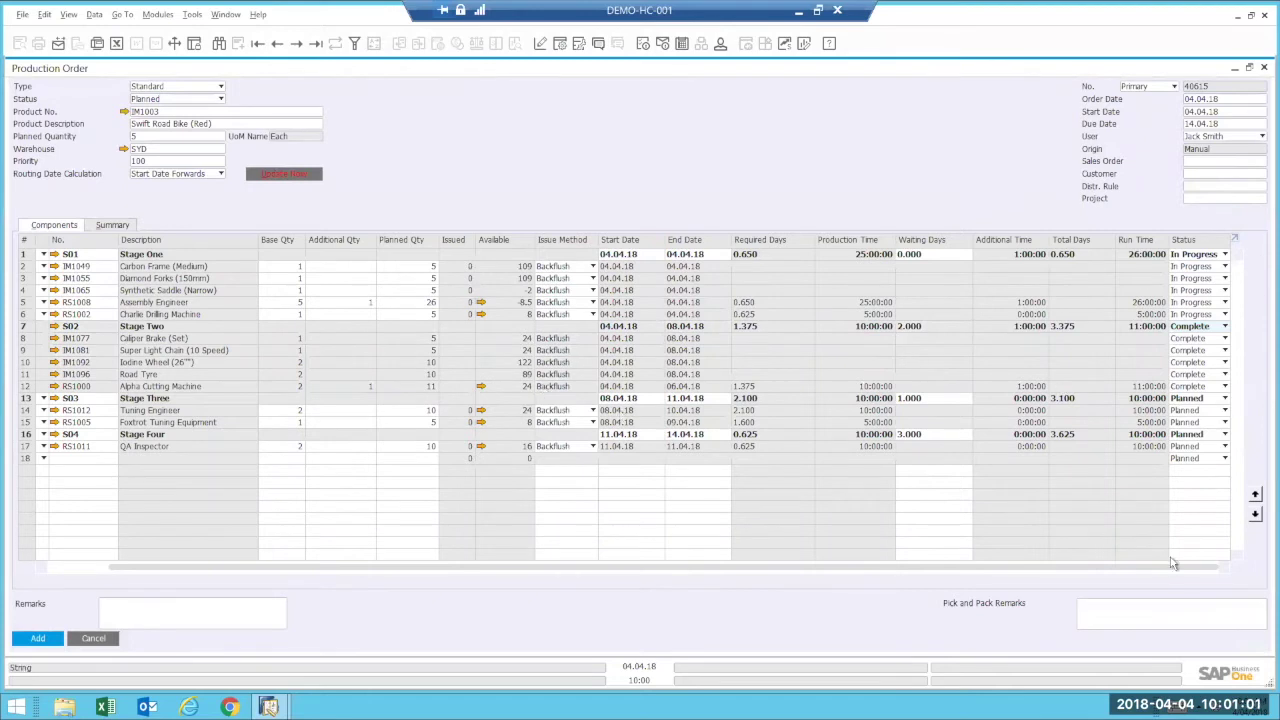
{"action": "left_click_drag", "start_coordinate": [1122, 566], "coordinate": [1050, 566]}
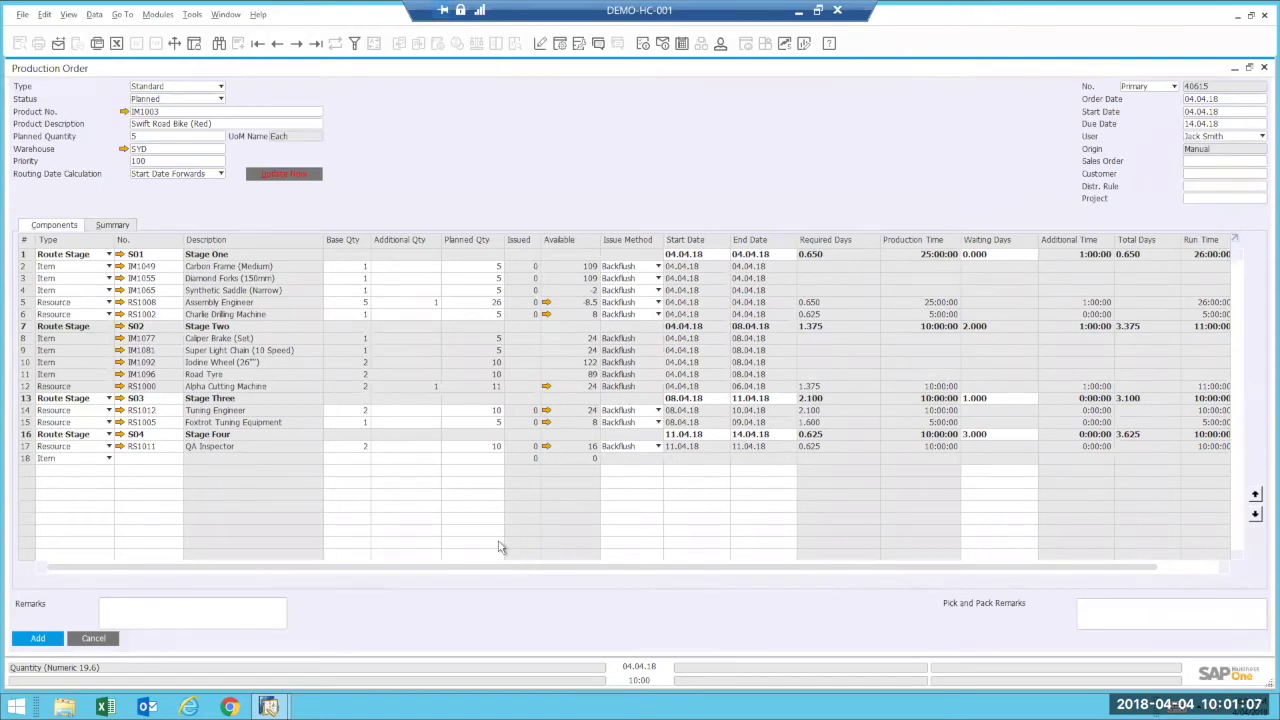
Discard the unsaved production order and go to the last saved production order record.
{"action": "left_click", "coordinate": [315, 44]}
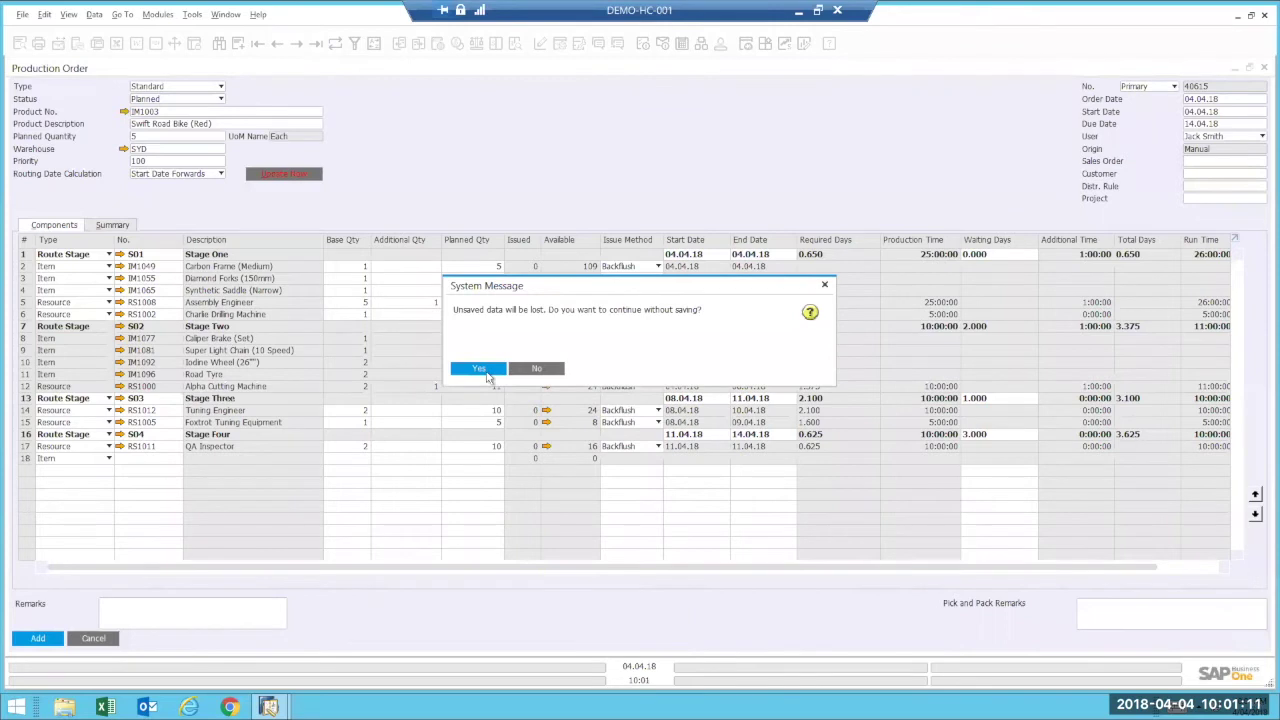
{"action": "left_click", "coordinate": [481, 374]}
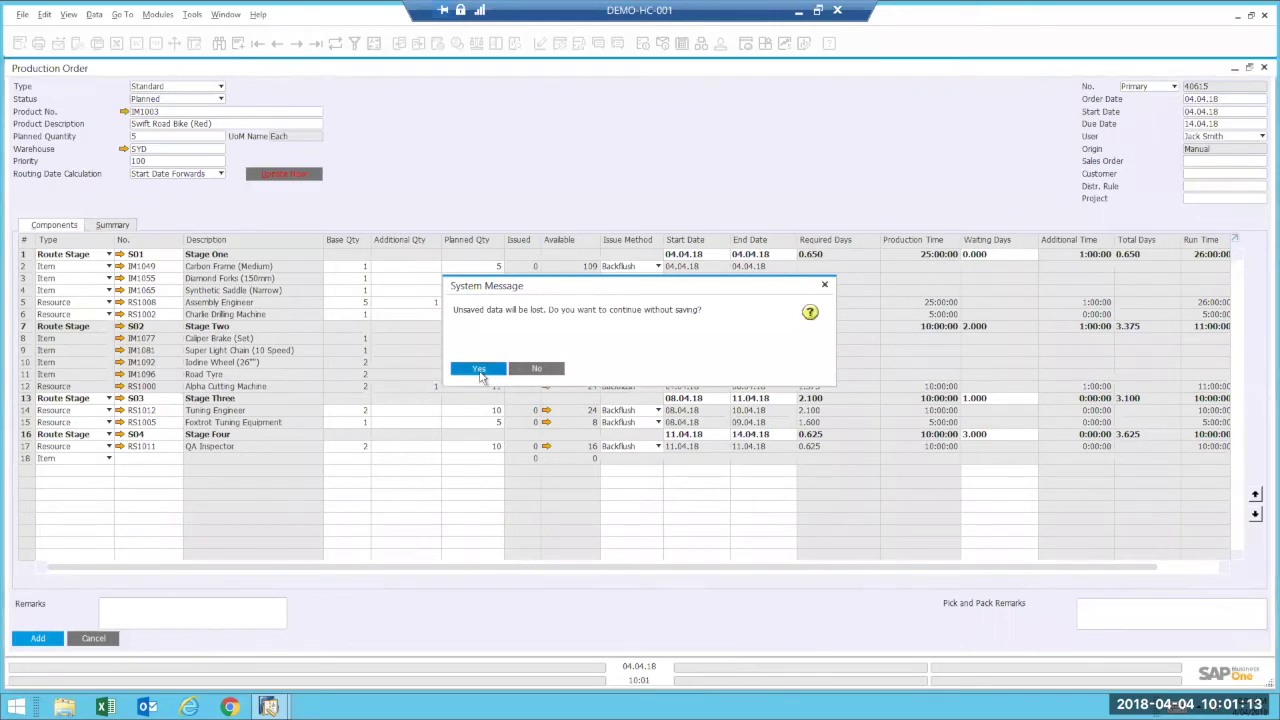
{"action": "left_click", "coordinate": [480, 370]}
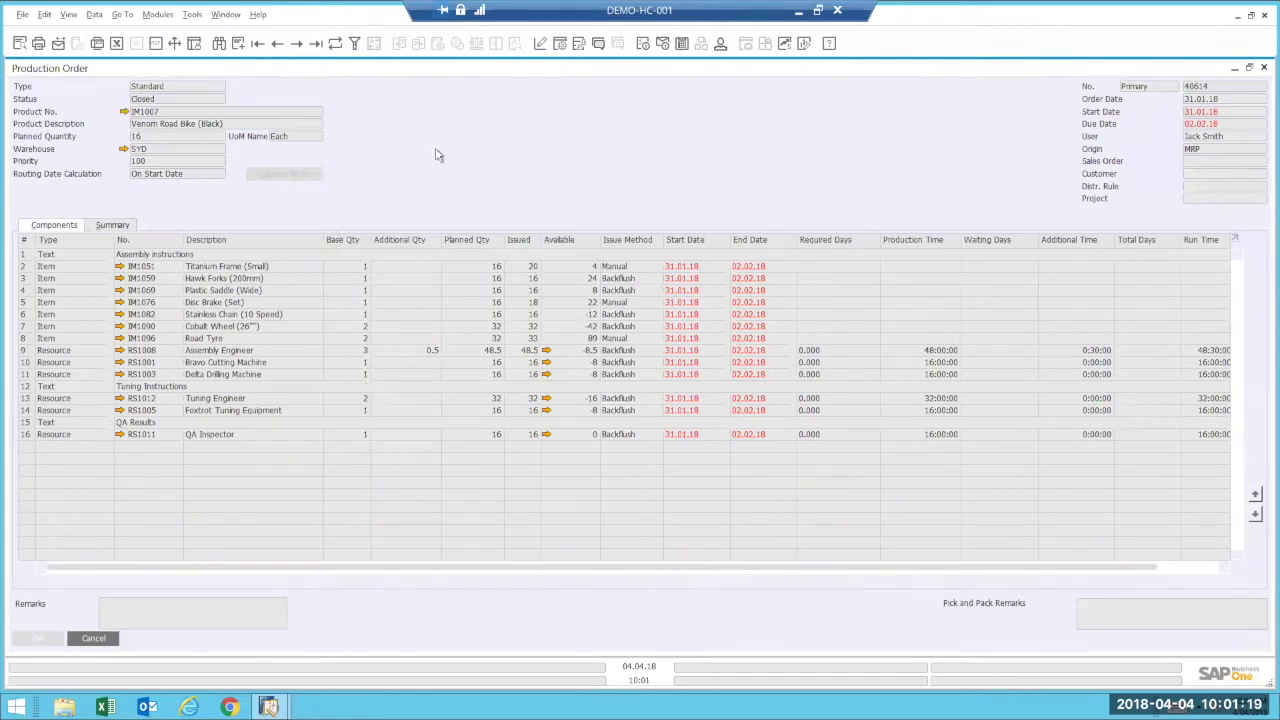
Review the closed order's Stock Posting List in full view, inspect the Issue for Production document SO 616, and close both.
{"action": "right_click", "coordinate": [511, 143]}
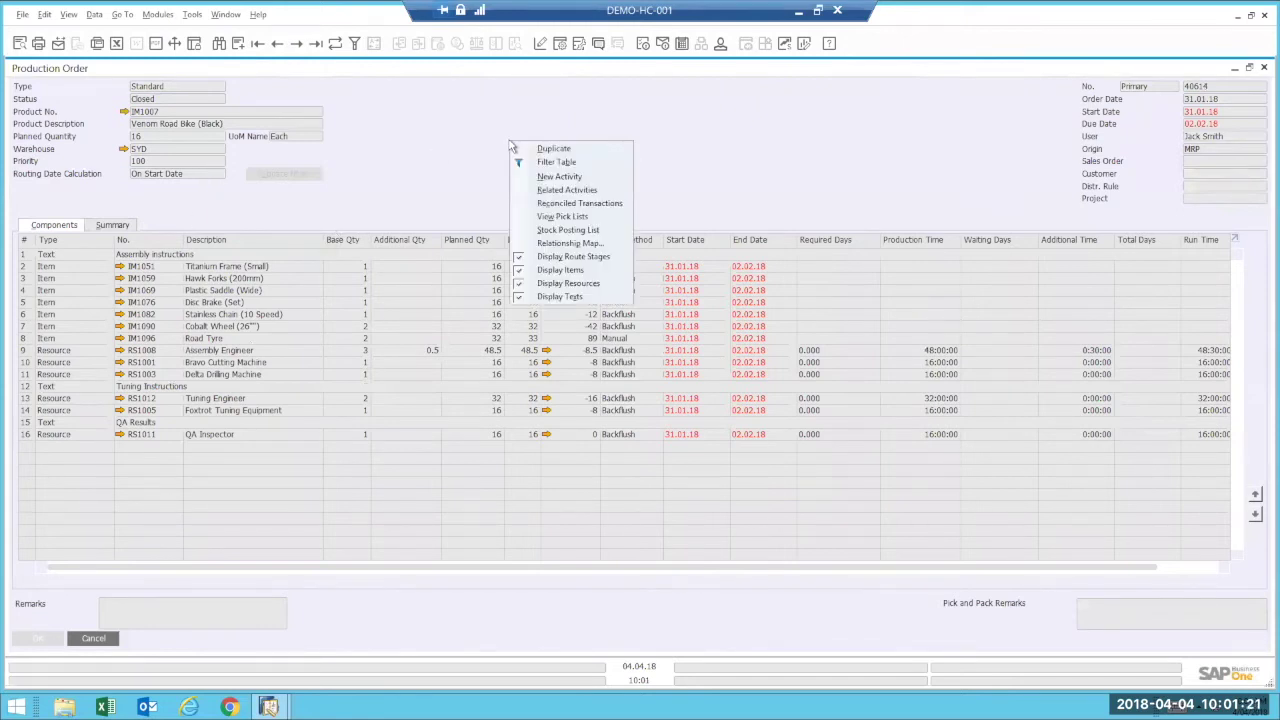
{"action": "left_click", "coordinate": [564, 231]}
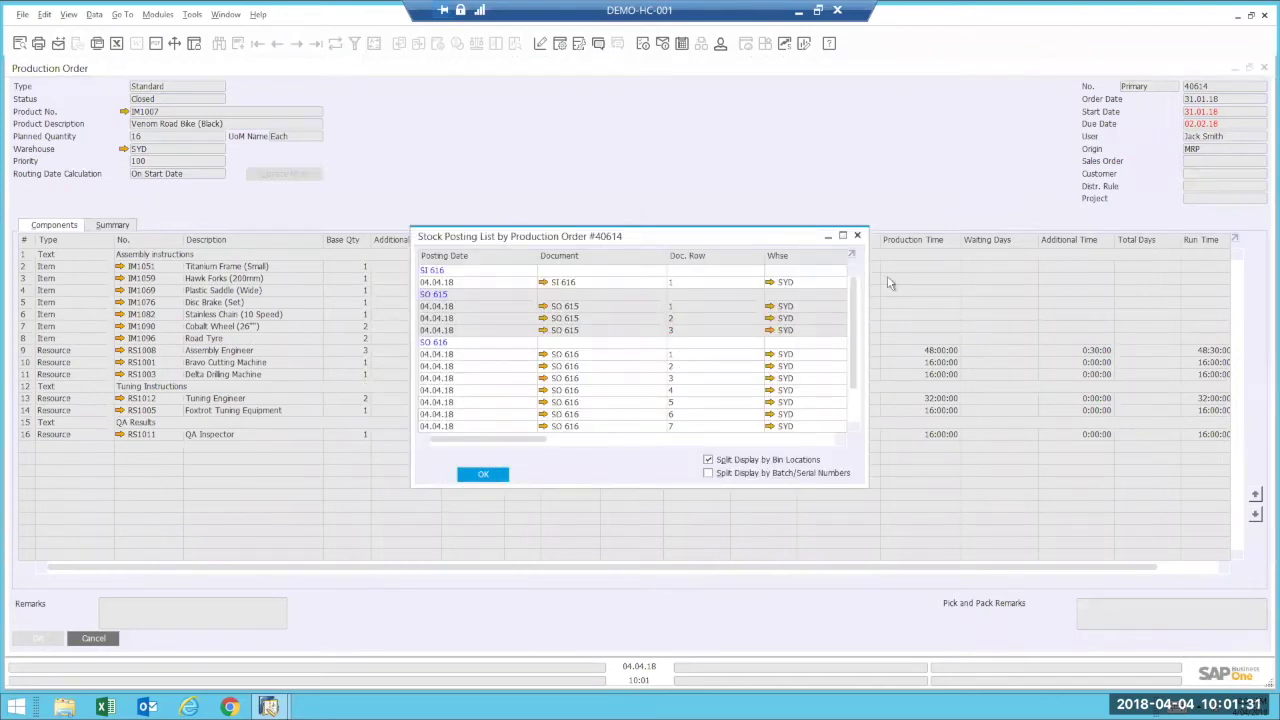
{"action": "left_click", "coordinate": [845, 238]}
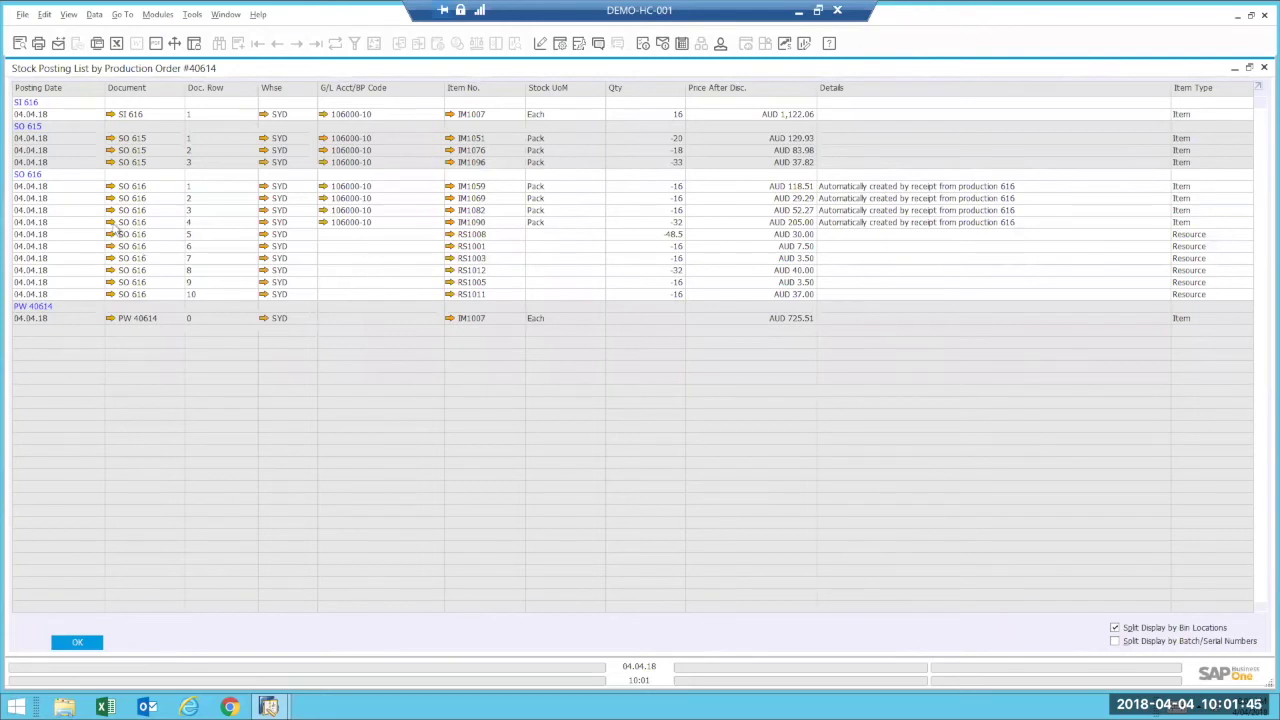
{"action": "left_click", "coordinate": [109, 186]}
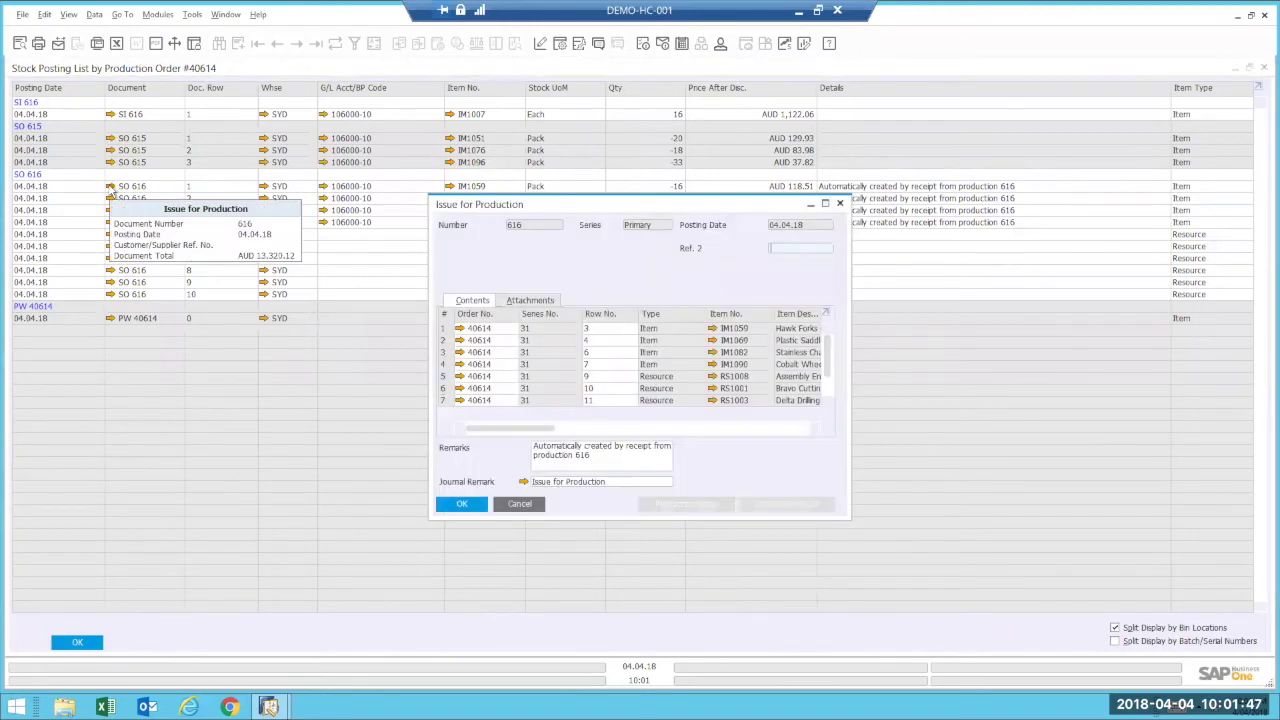
{"action": "left_click_drag", "start_coordinate": [519, 438], "coordinate": [553, 441]}
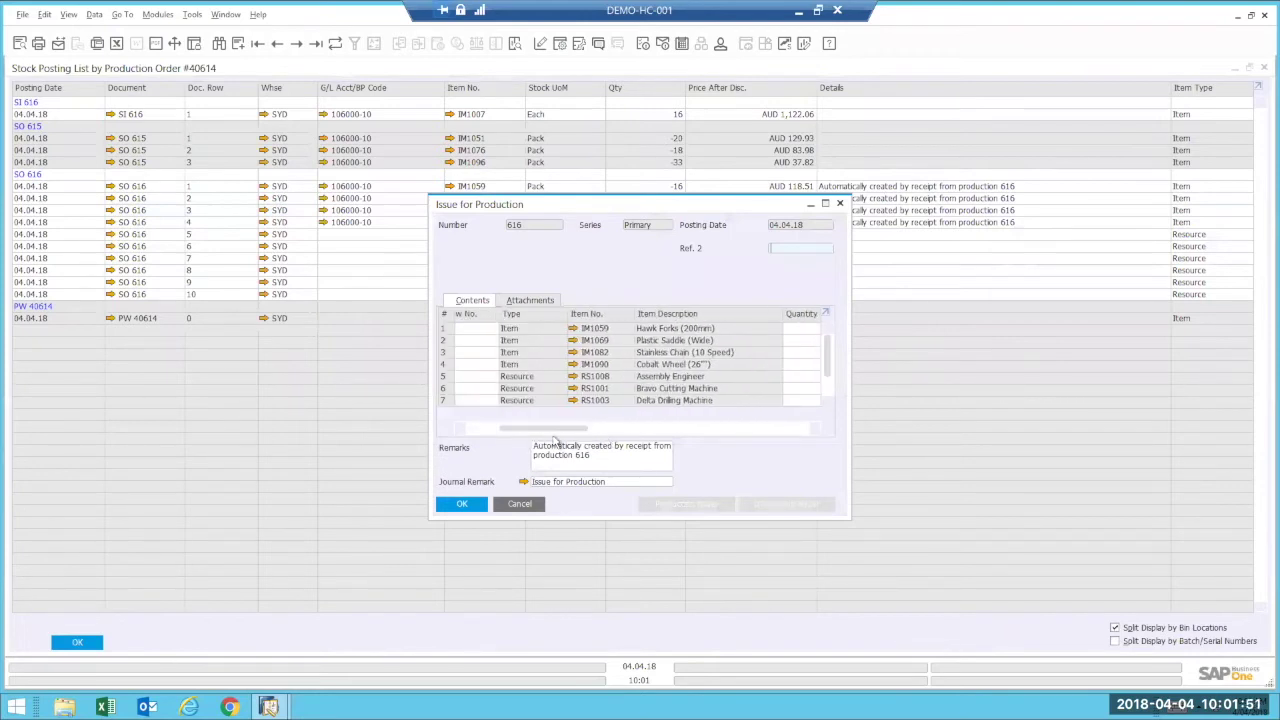
{"action": "left_click", "coordinate": [531, 510]}
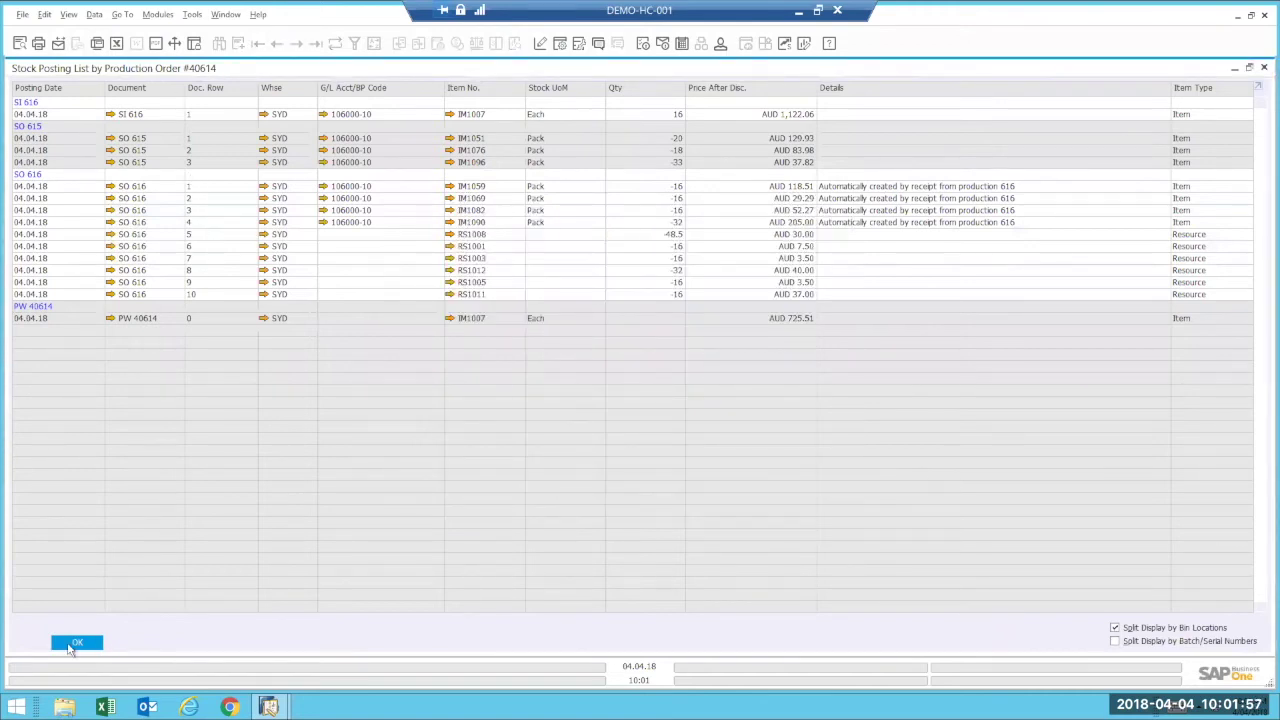
{"action": "left_click", "coordinate": [76, 643]}
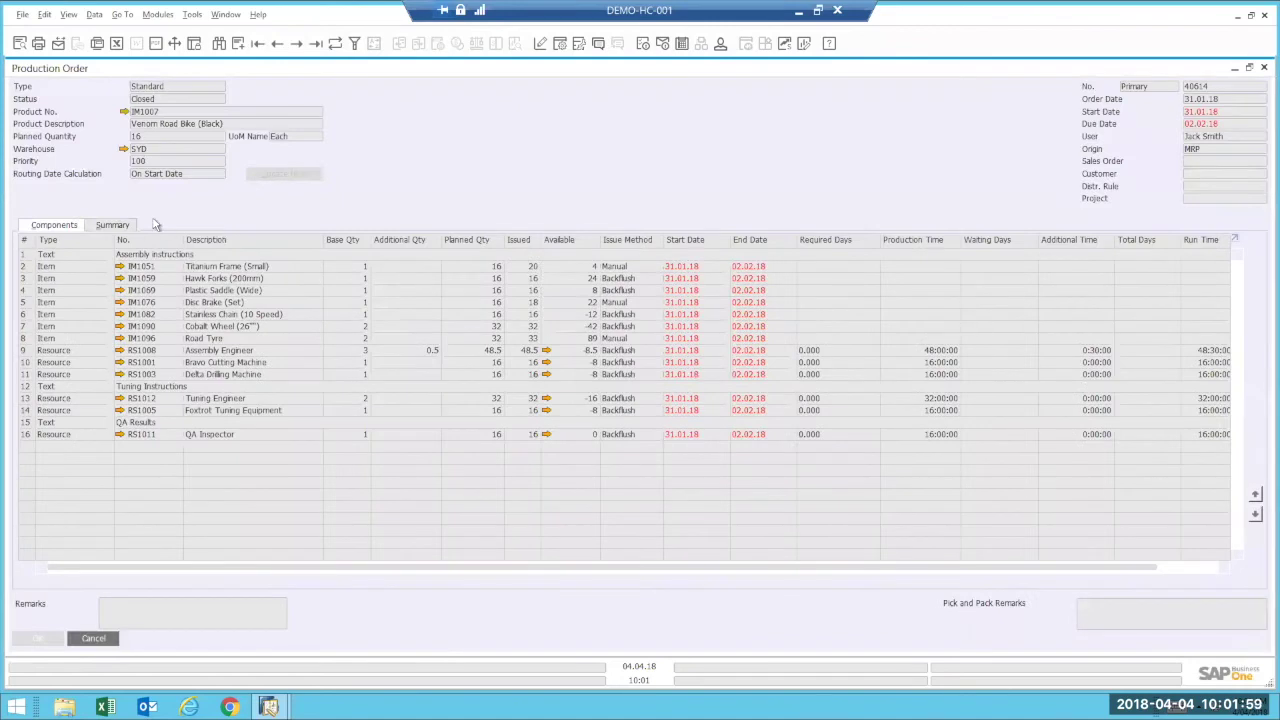
Examine the closed order's cost summary and full Variance Report, return to its components, and close the production order.
{"action": "left_click", "coordinate": [113, 226]}
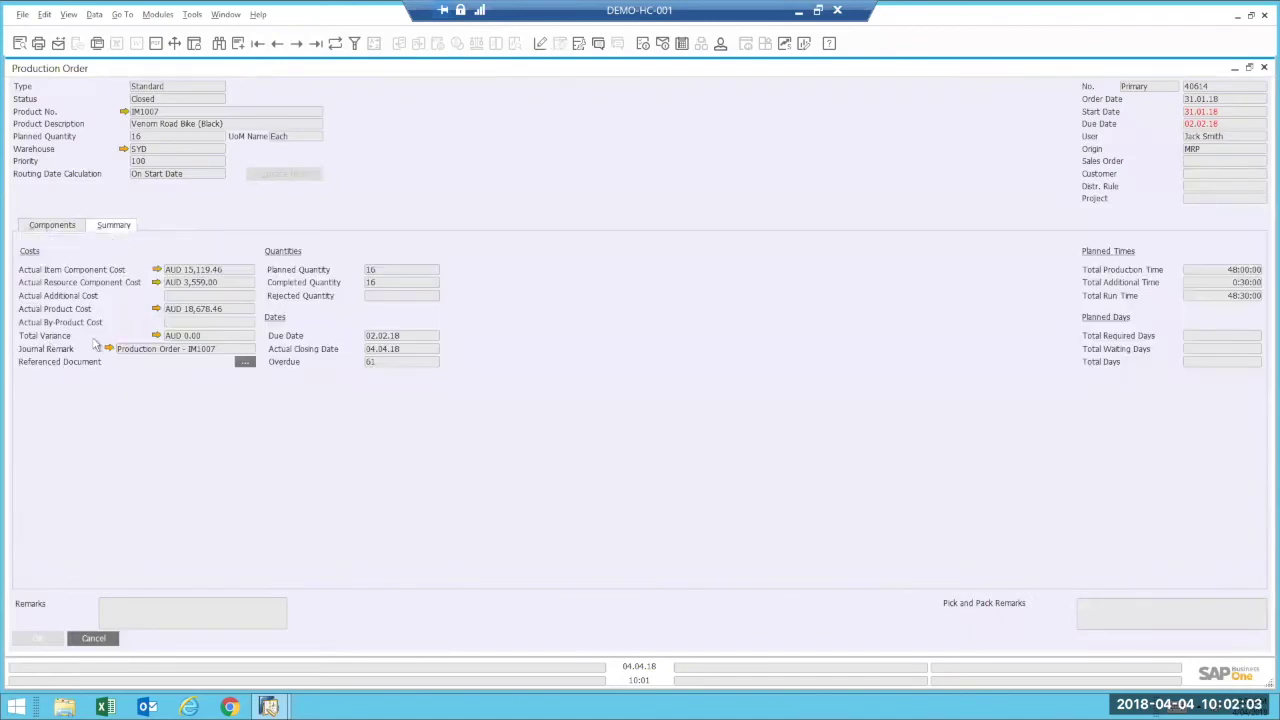
{"action": "left_click", "coordinate": [156, 337]}
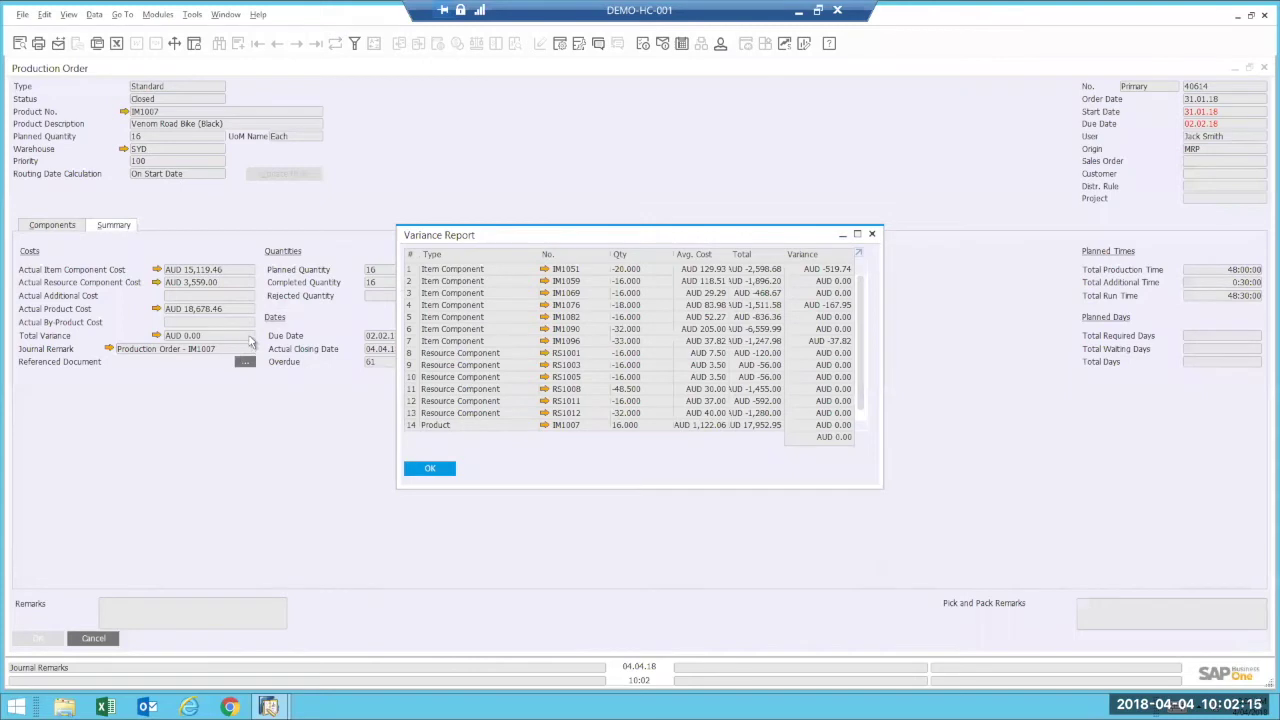
{"action": "left_click", "coordinate": [859, 236]}
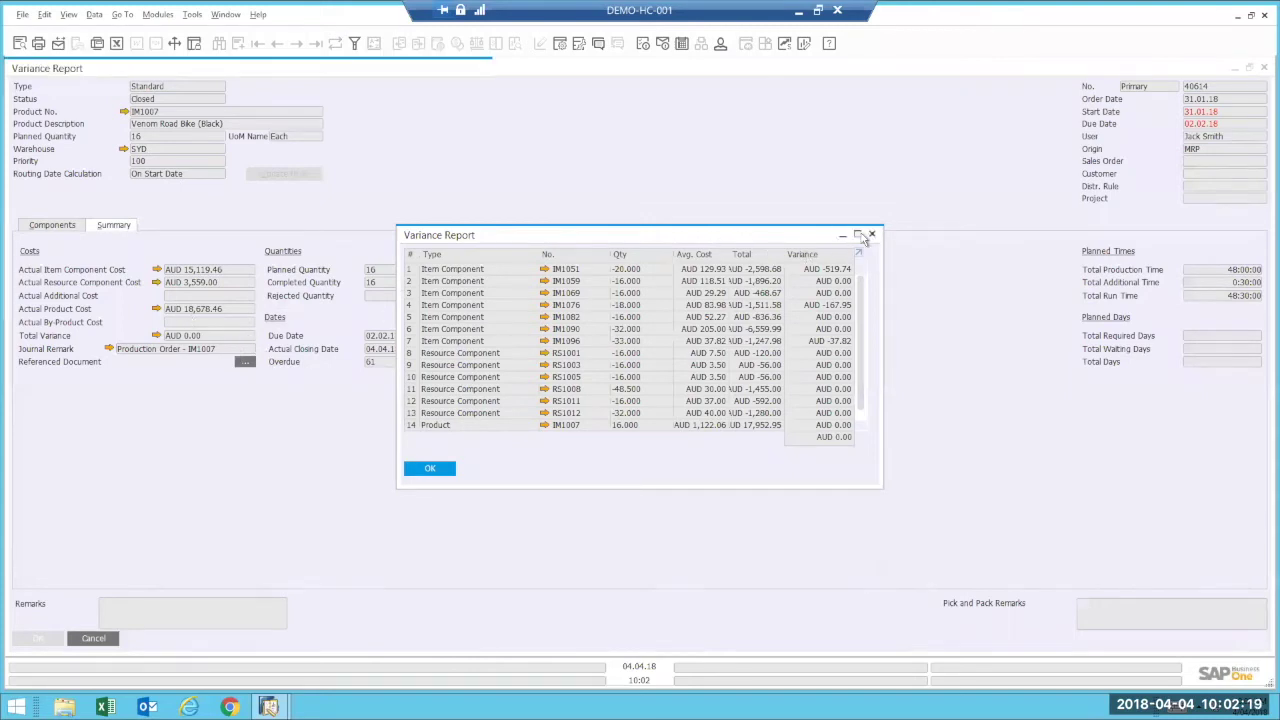
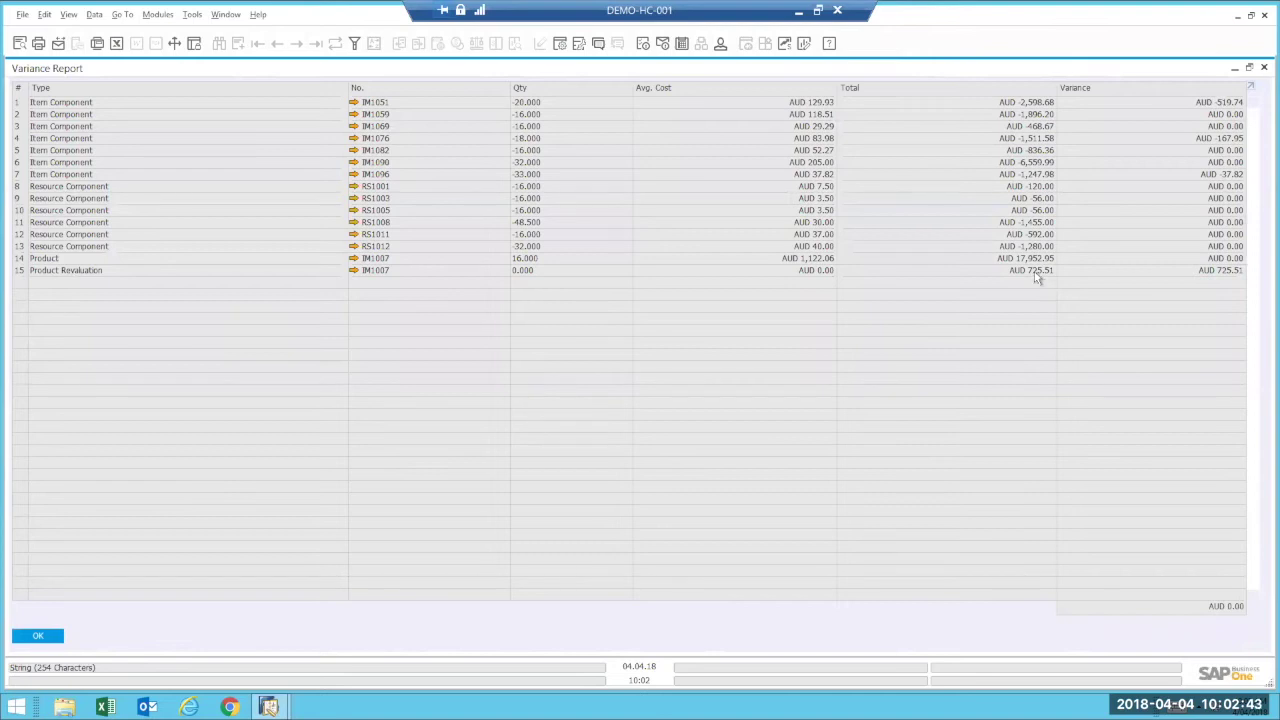
{"action": "left_click", "coordinate": [47, 638]}
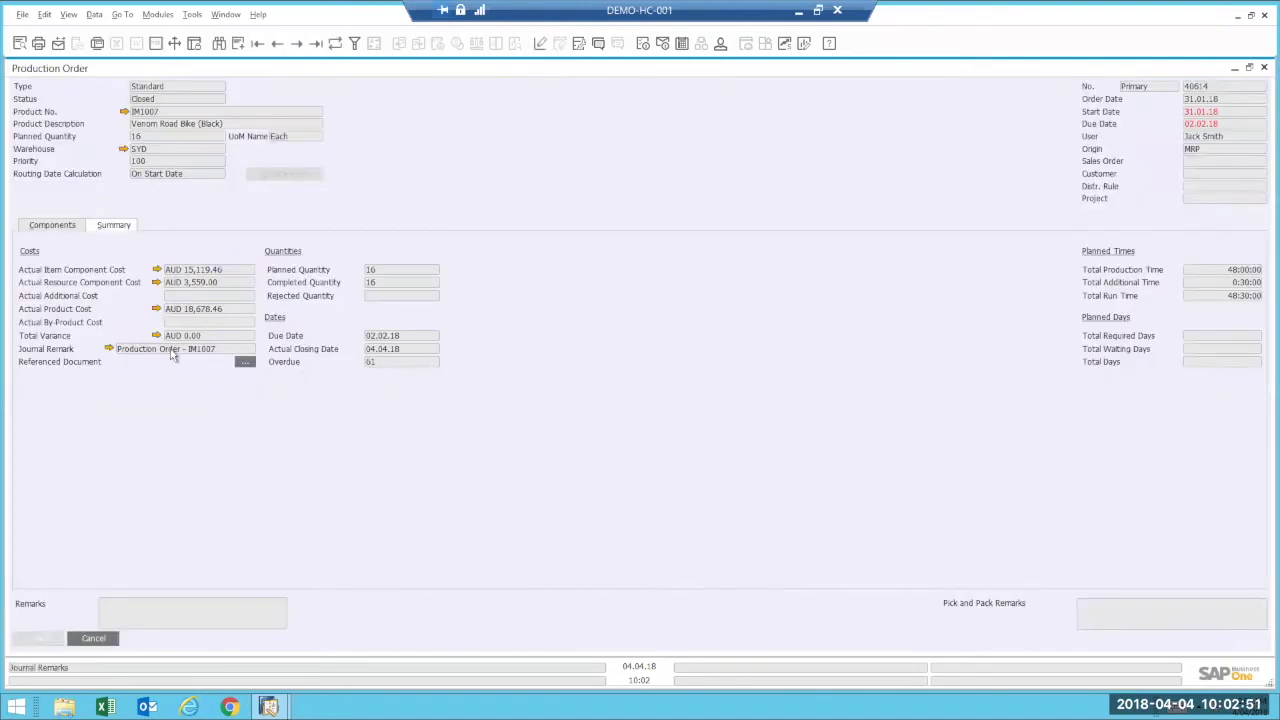
{"action": "left_click", "coordinate": [57, 229]}
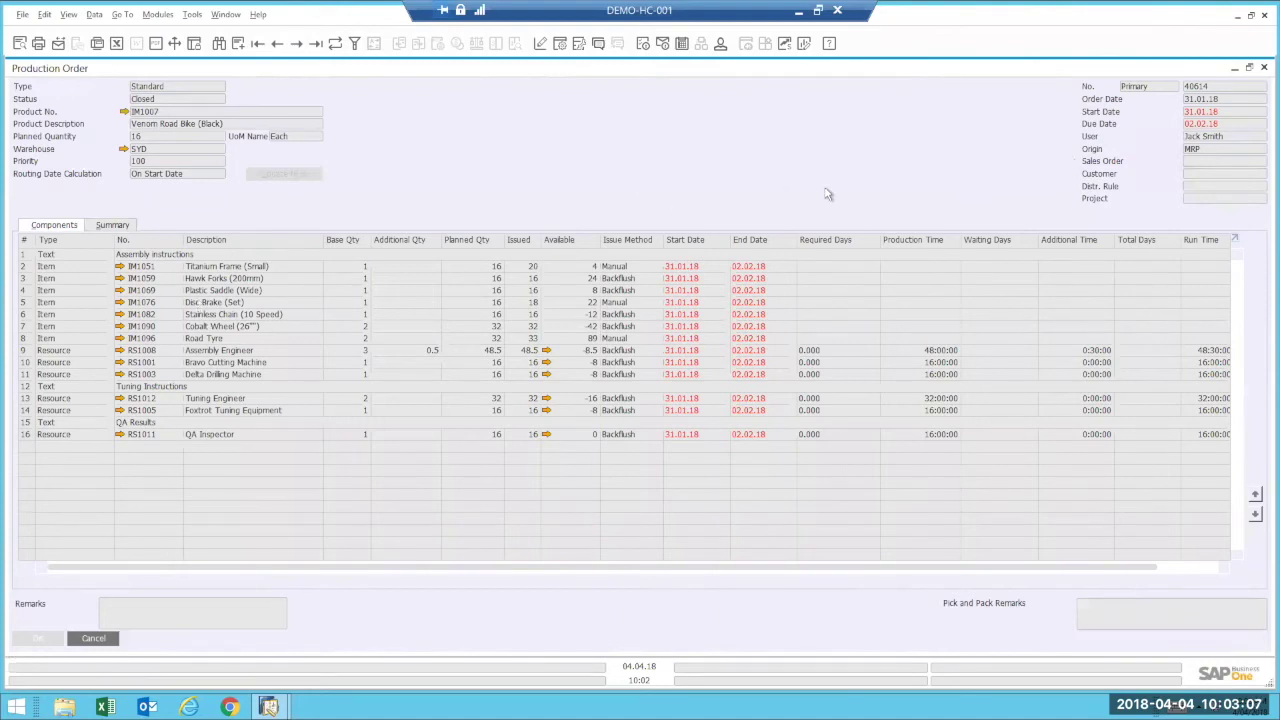
{"action": "mouse_move", "coordinate": [1262, 88]}
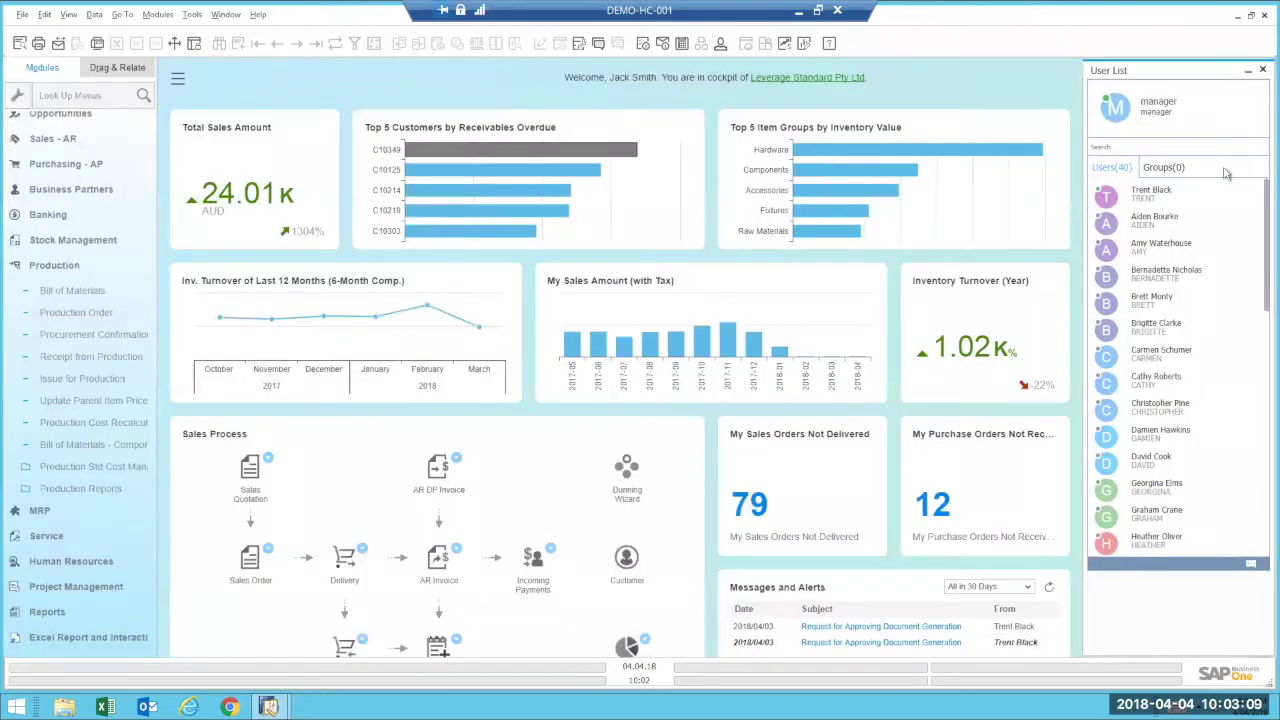
Collapse the Production module and expand the CRM module to look over its functions.
{"action": "left_click", "coordinate": [95, 264]}
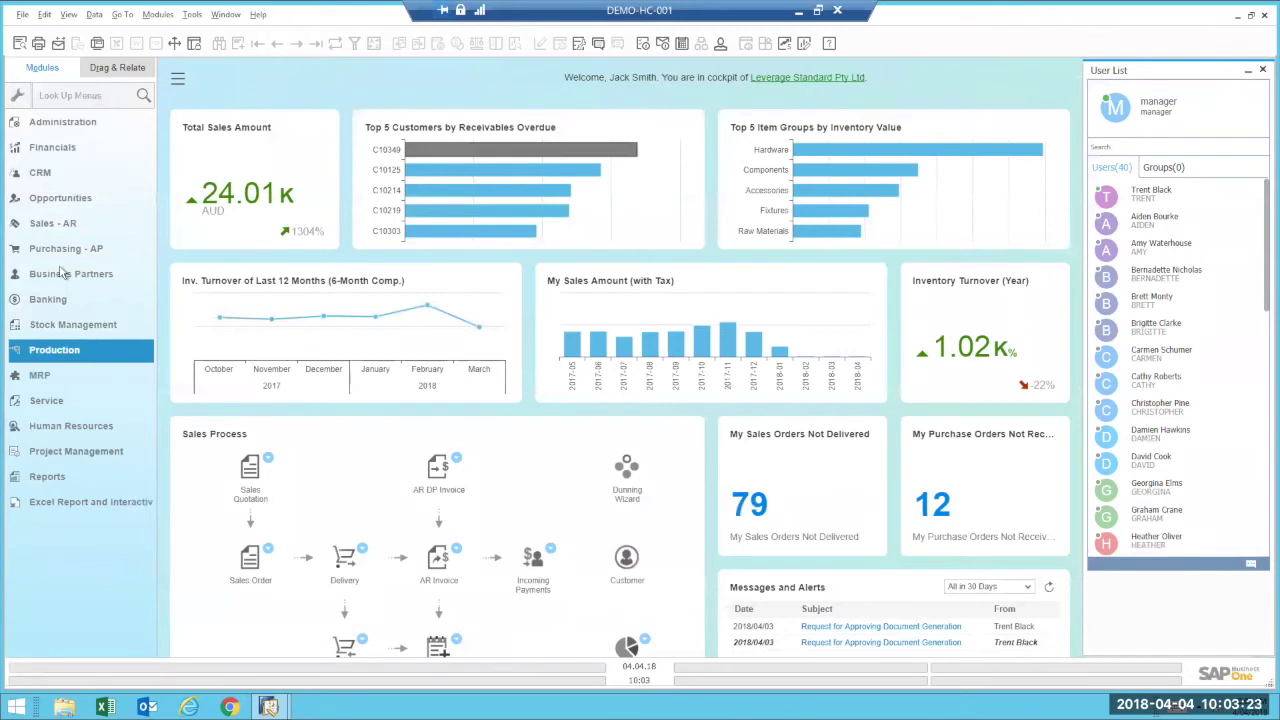
{"action": "left_click", "coordinate": [60, 175]}
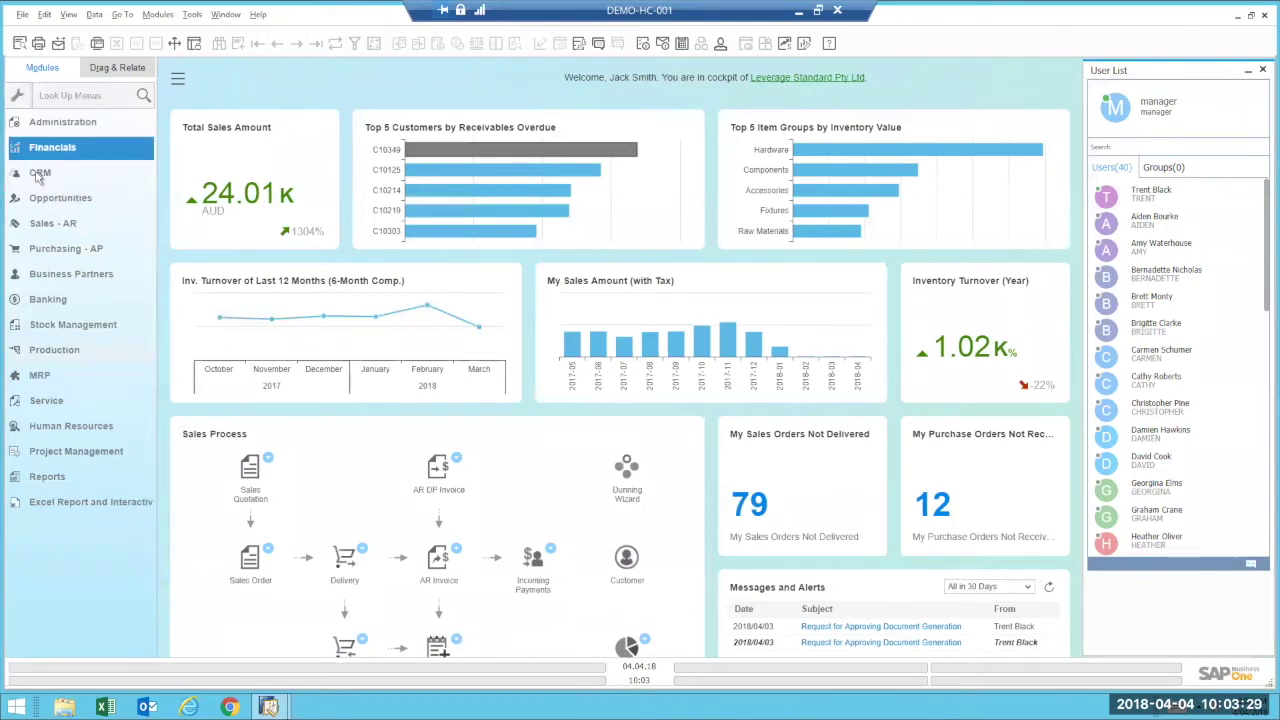
{"action": "left_click", "coordinate": [52, 175]}
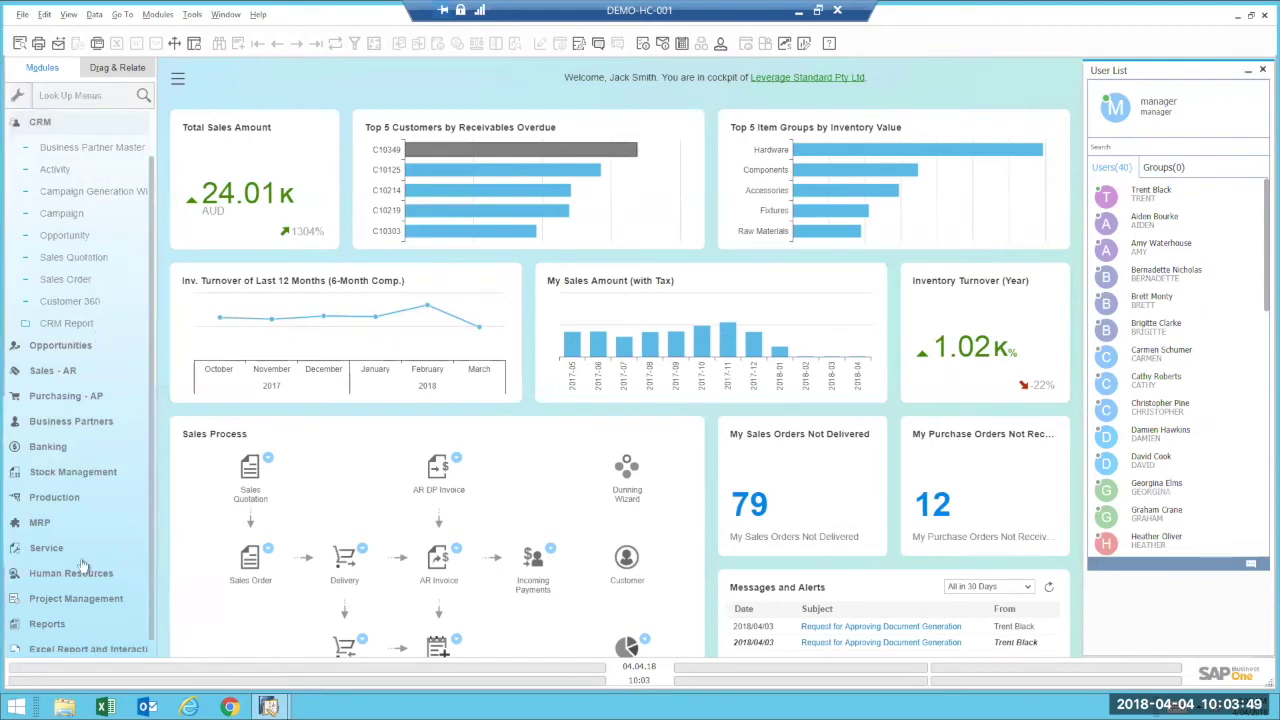
{"action": "left_click", "coordinate": [86, 522]}
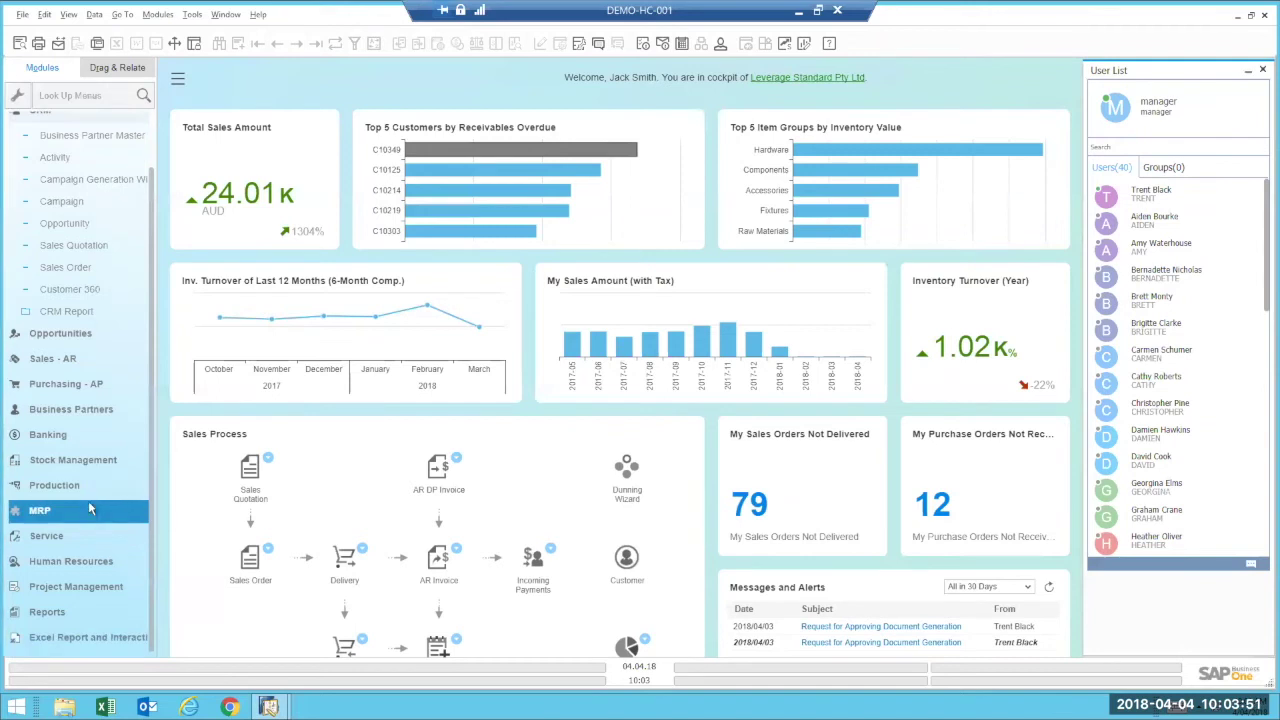
{"action": "scroll", "coordinate": [92, 524], "scroll_direction": "up", "scroll_amount": 1}
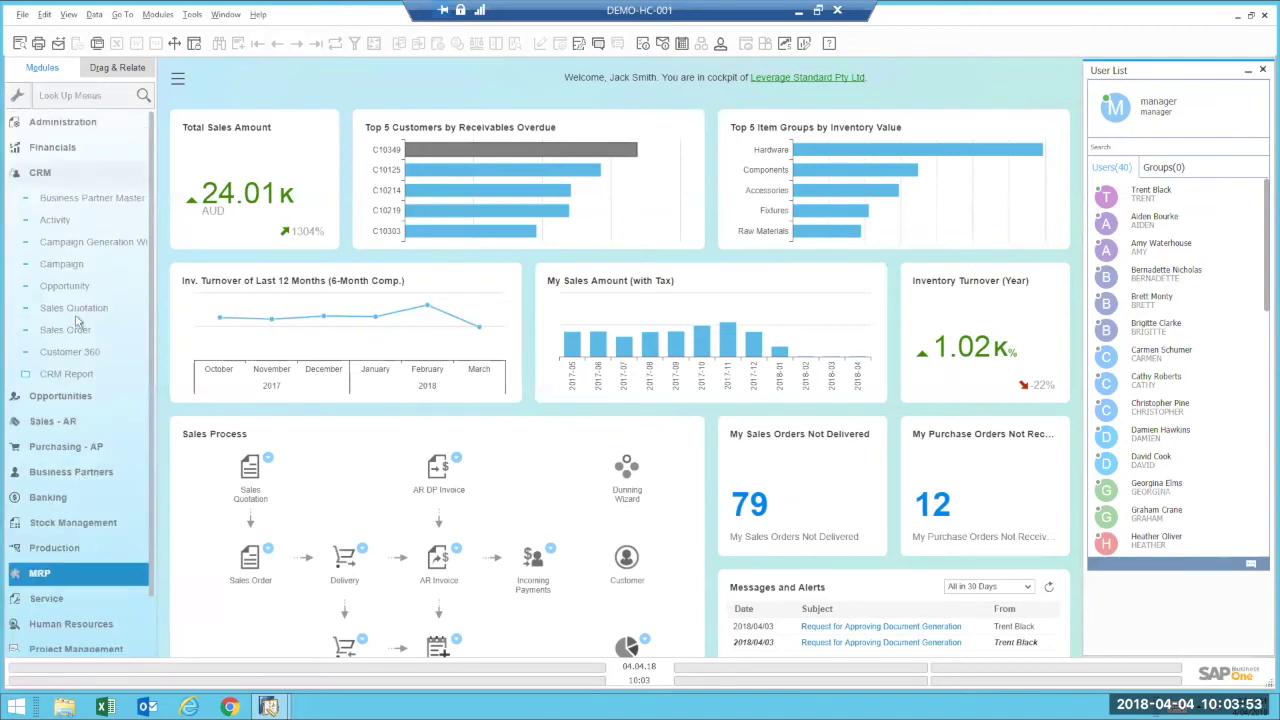
Open Business Partner Master Data from the CRM functions and close it again.
{"action": "left_click", "coordinate": [100, 174]}
{"action": "left_click", "coordinate": [80, 197]}
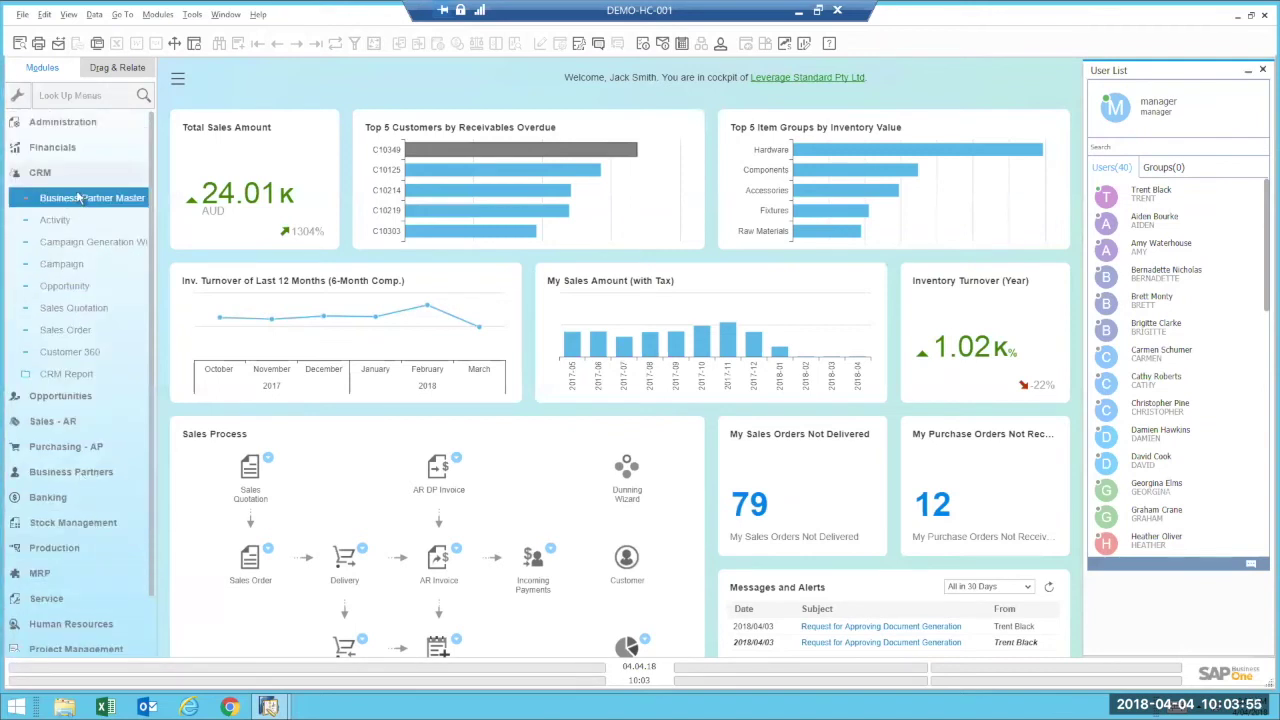
{"action": "left_click", "coordinate": [70, 220]}
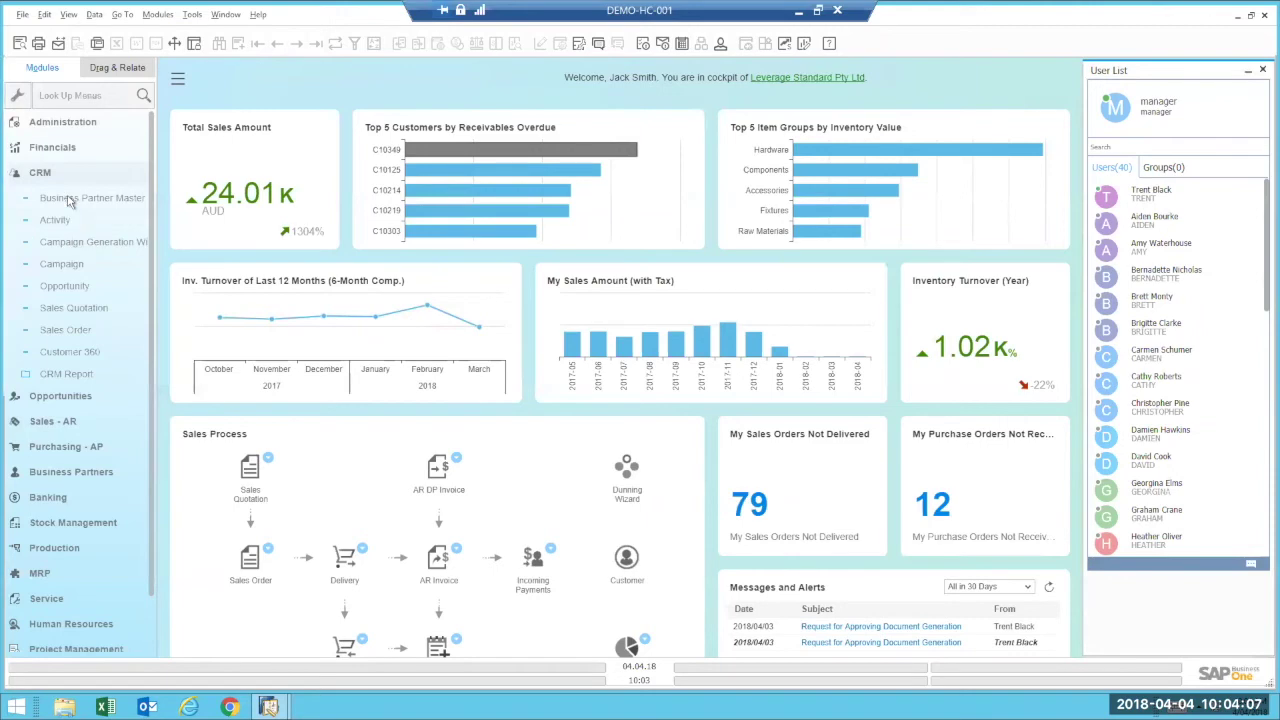
{"action": "left_click", "coordinate": [64, 197]}
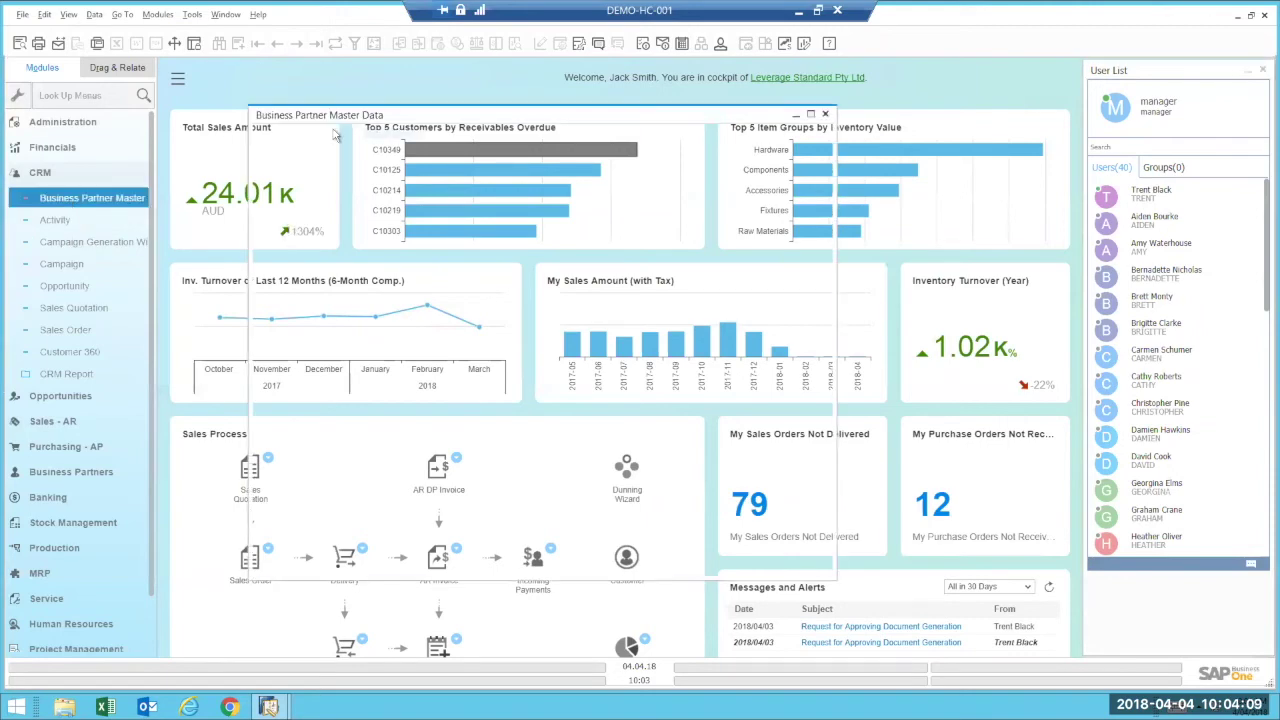
{"action": "left_click", "coordinate": [339, 564]}
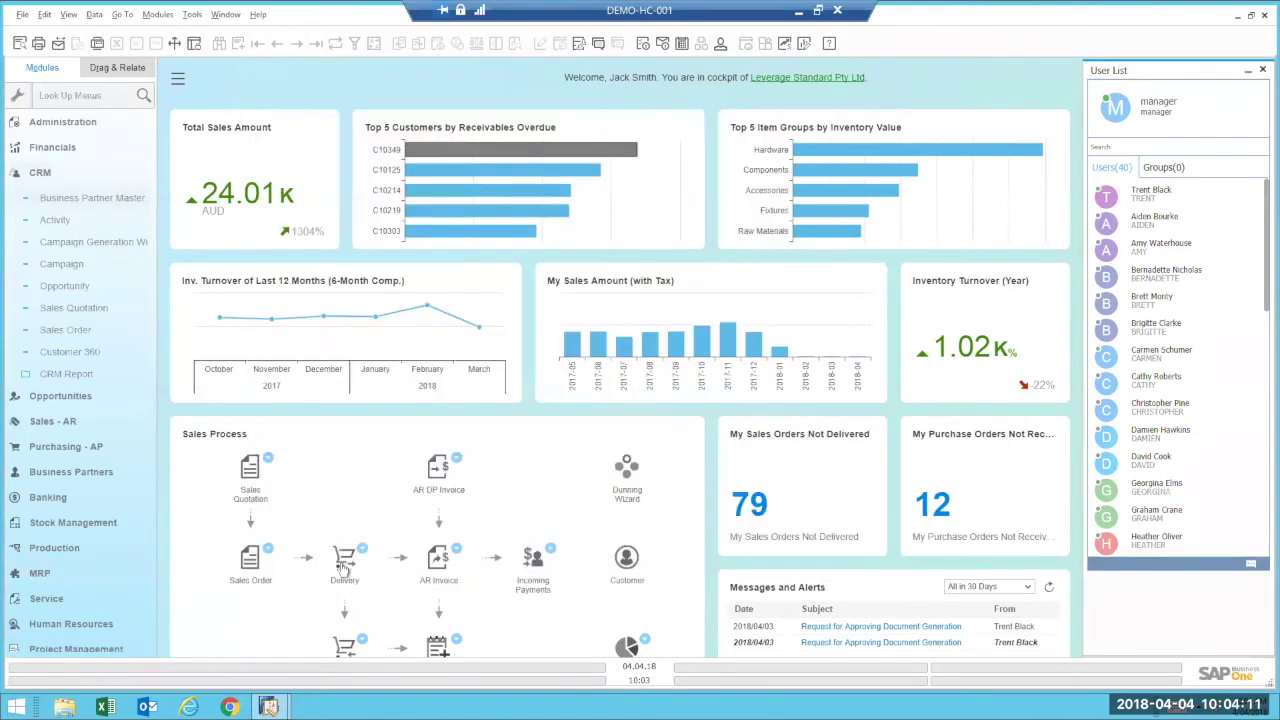
Open Opportunity in CRM, bring up the Warehouse Fitout opportunity, examine its potential and general details, and close it.
{"action": "left_click", "coordinate": [75, 264]}
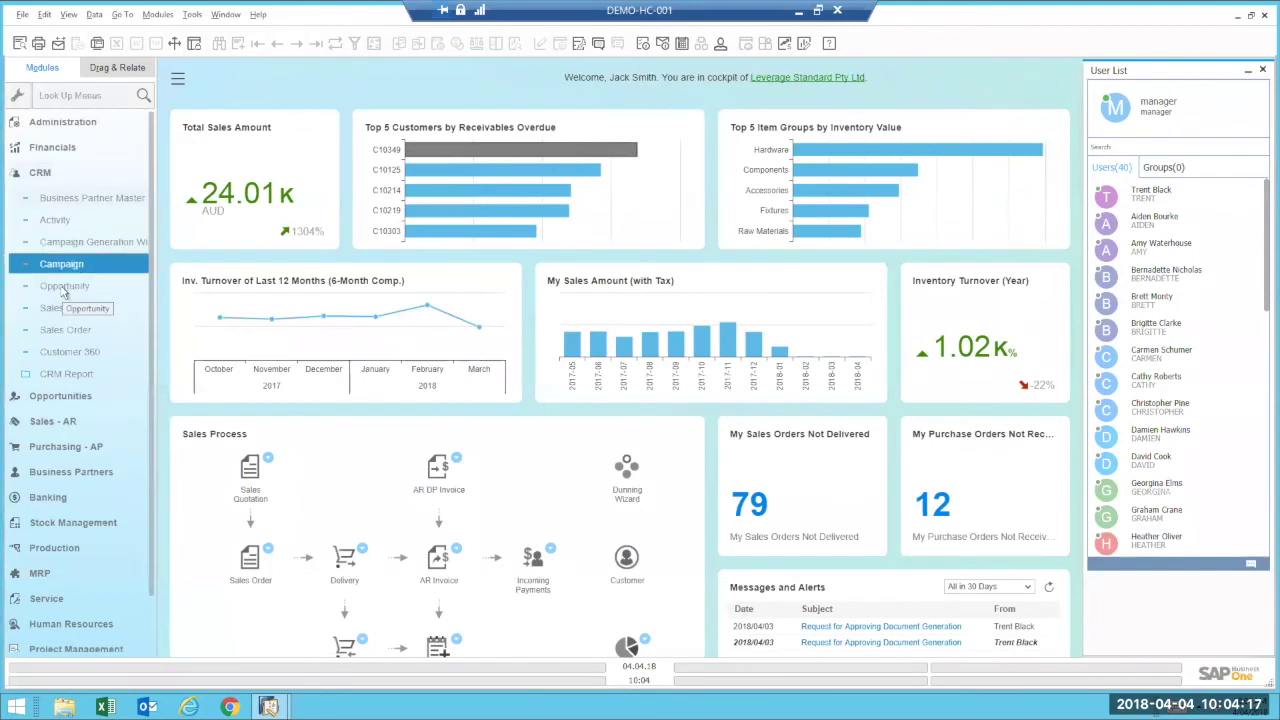
{"action": "left_click", "coordinate": [63, 287]}
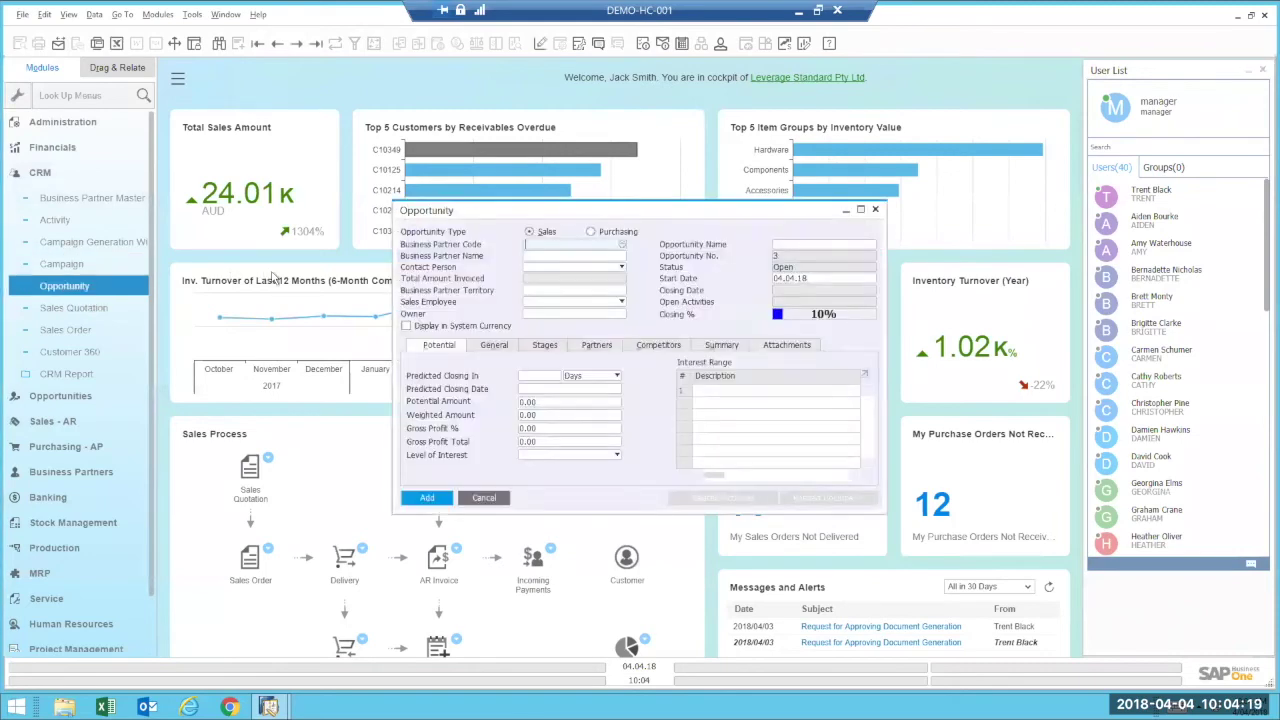
{"action": "left_click", "coordinate": [257, 43]}
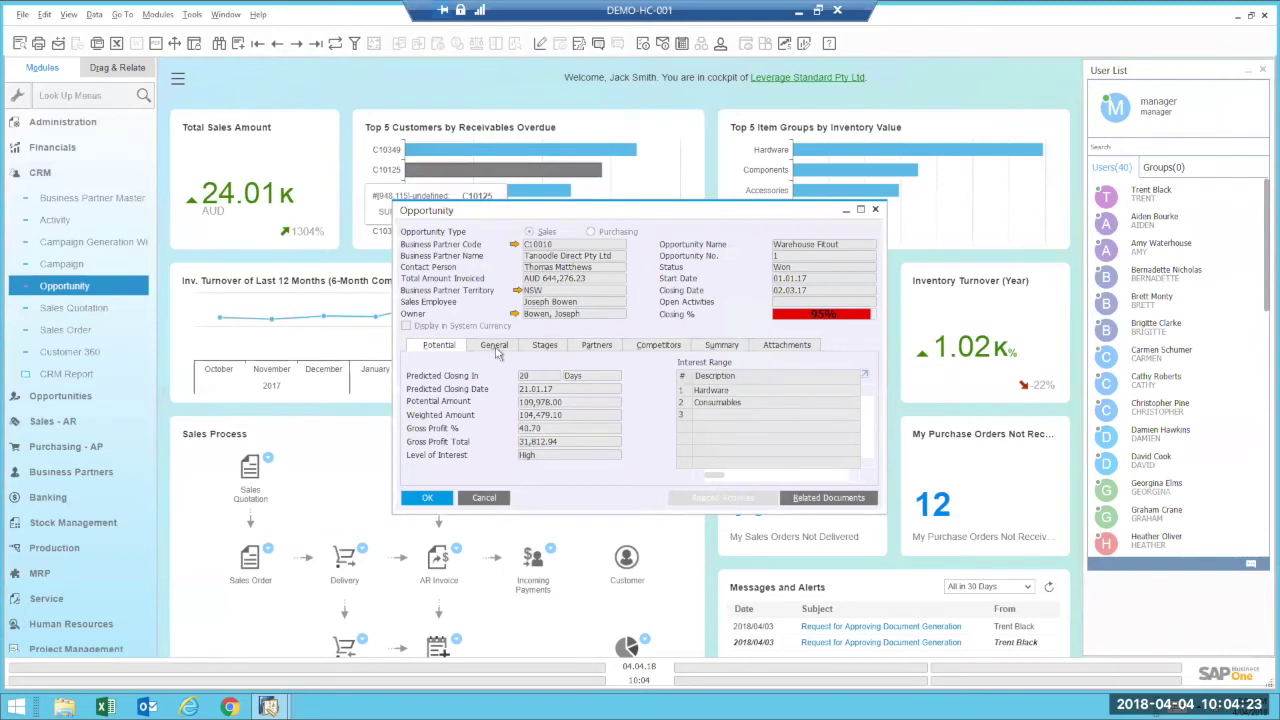
{"action": "left_click", "coordinate": [497, 346]}
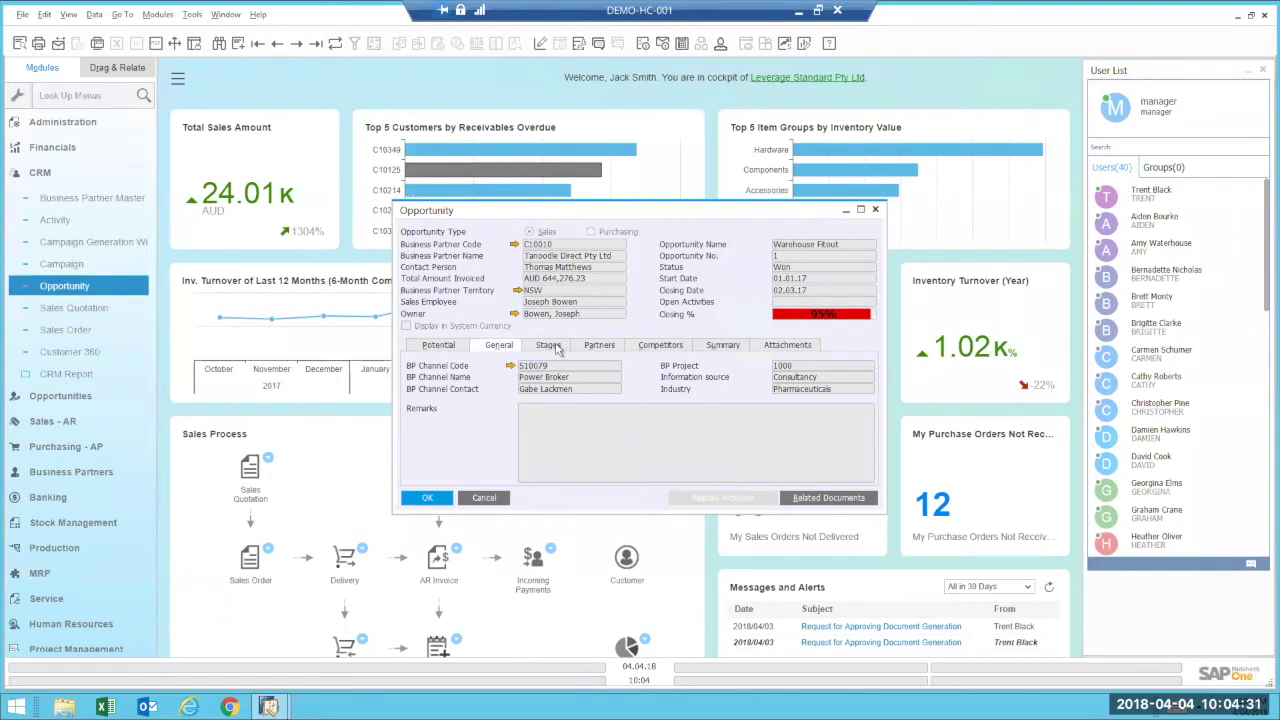
{"action": "left_click", "coordinate": [57, 217]}
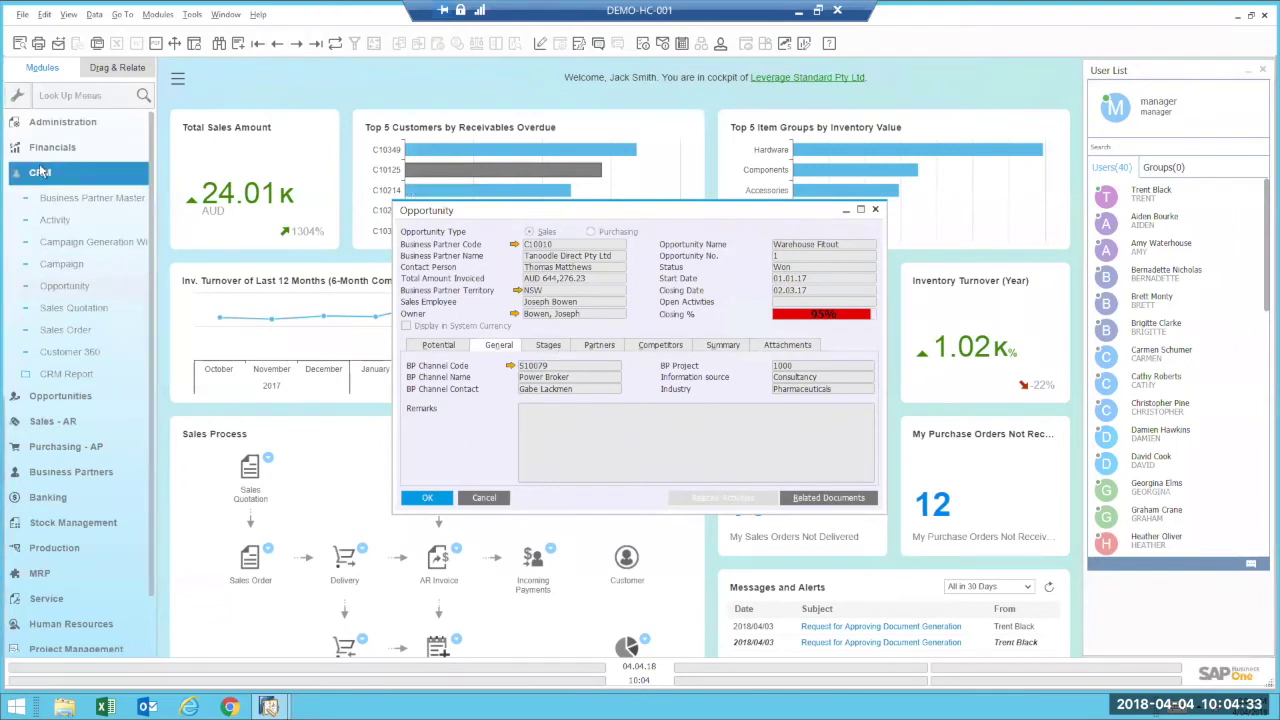
{"action": "left_click", "coordinate": [106, 248]}
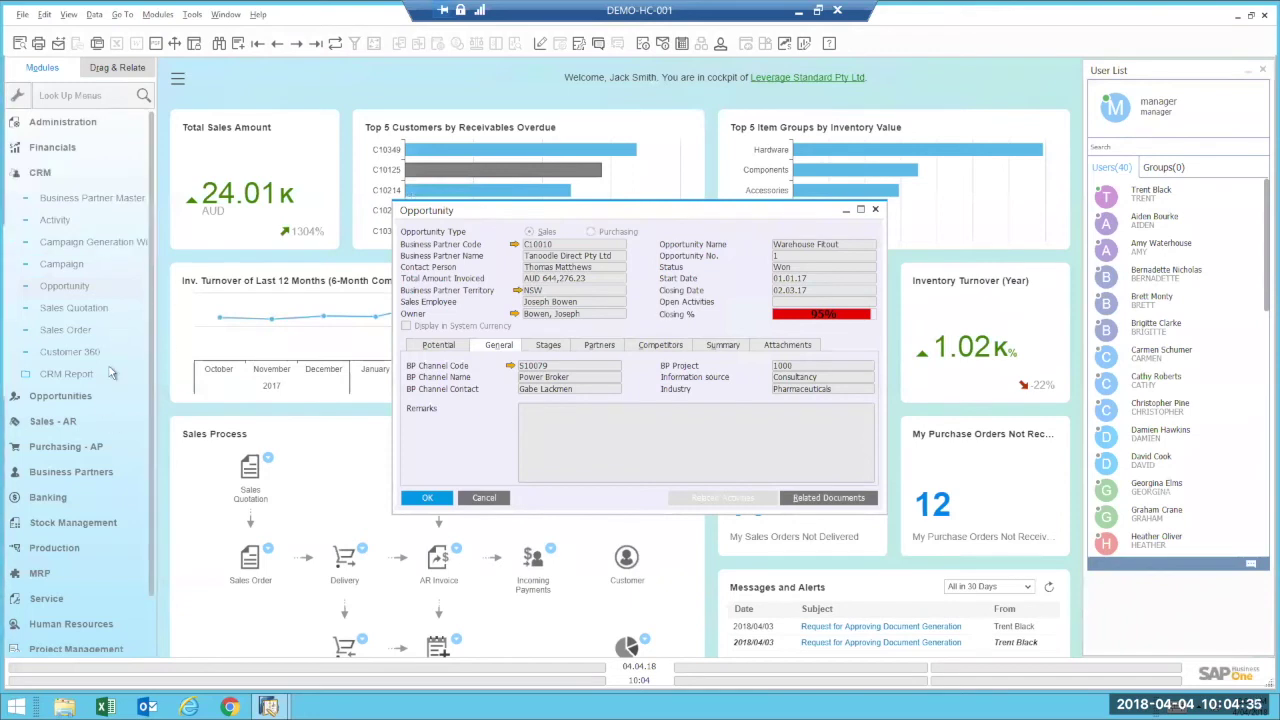
{"action": "left_click", "coordinate": [504, 503]}
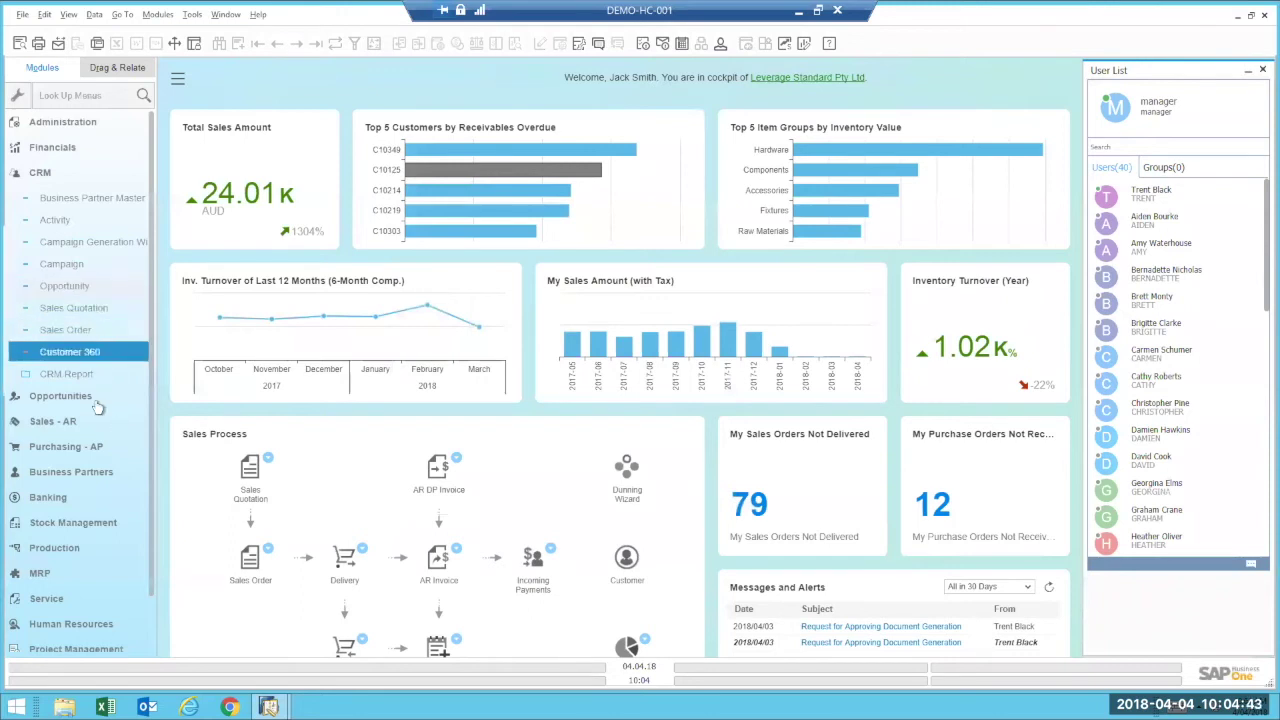
Expand the CRM Report folder to examine the available activity, customer, campaign and opportunity reports, and collapse it again.
{"action": "left_click", "coordinate": [97, 355]}
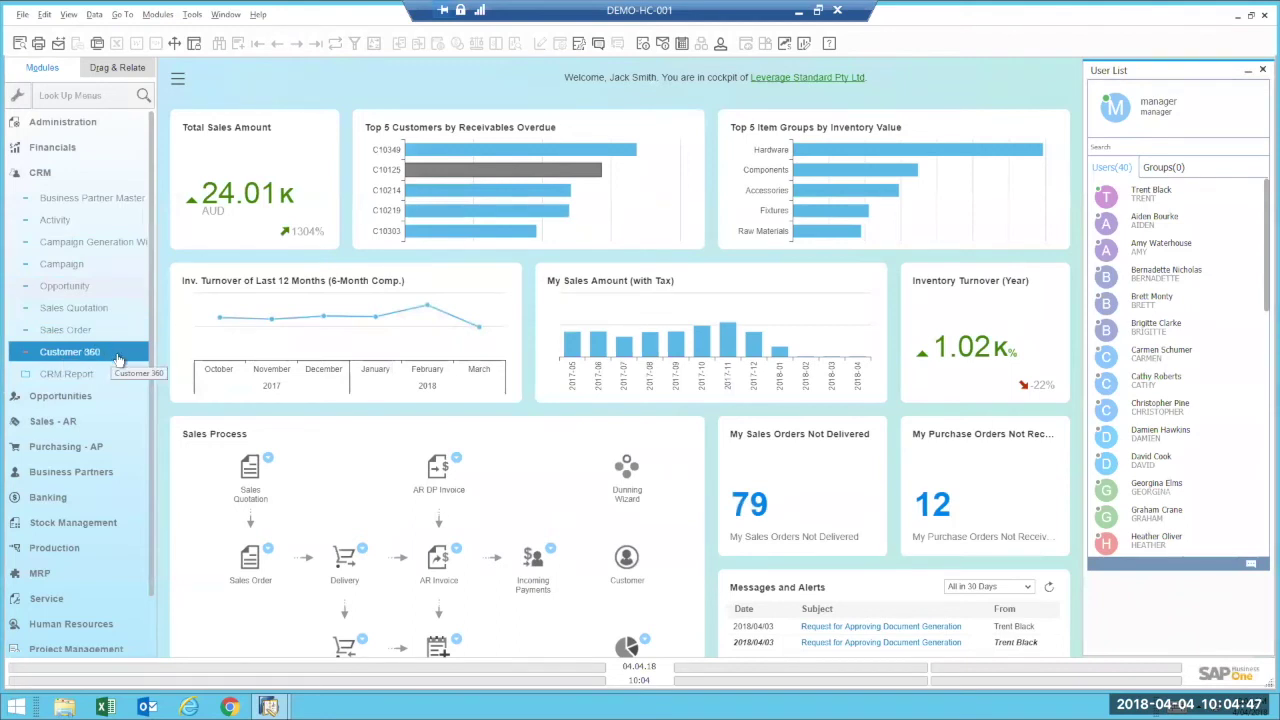
{"action": "left_click", "coordinate": [62, 375]}
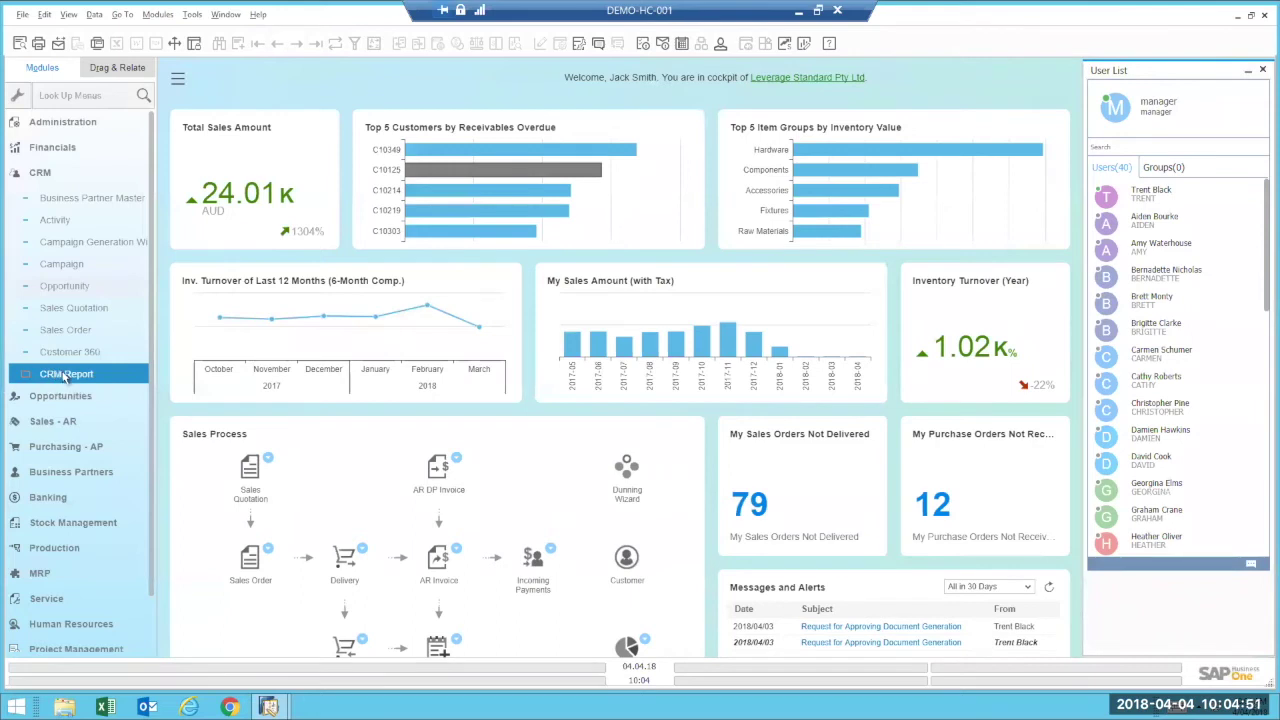
{"action": "left_click", "coordinate": [68, 376]}
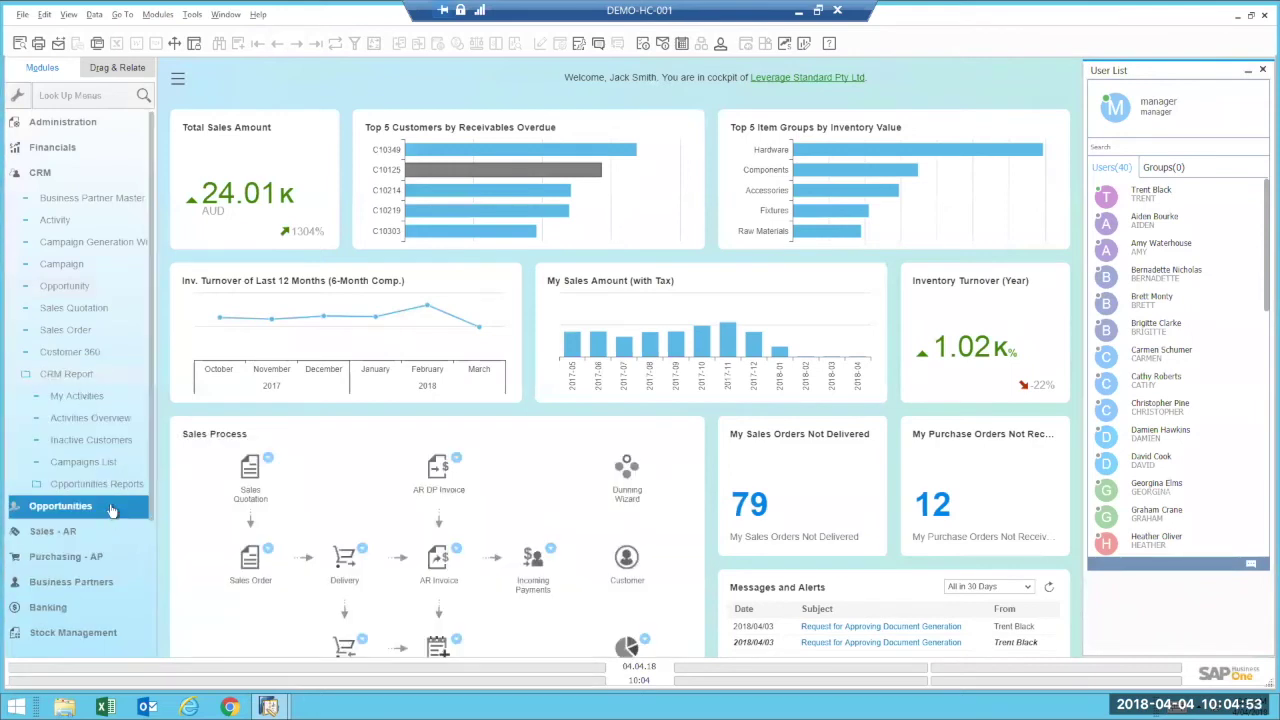
{"action": "left_click", "coordinate": [90, 486]}
{"action": "left_click", "coordinate": [70, 378]}
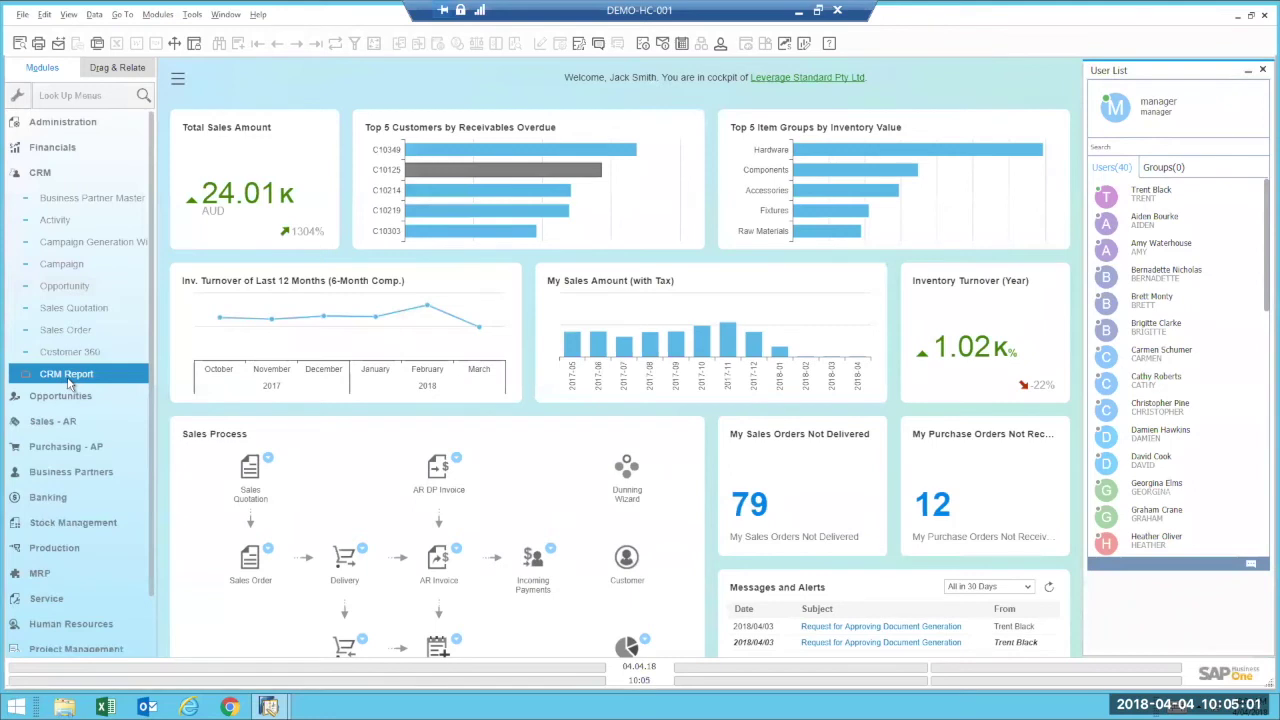
Start a new CRM activity, set it to Task, and choose Quote Request as its subject.
{"action": "left_click", "coordinate": [68, 327]}
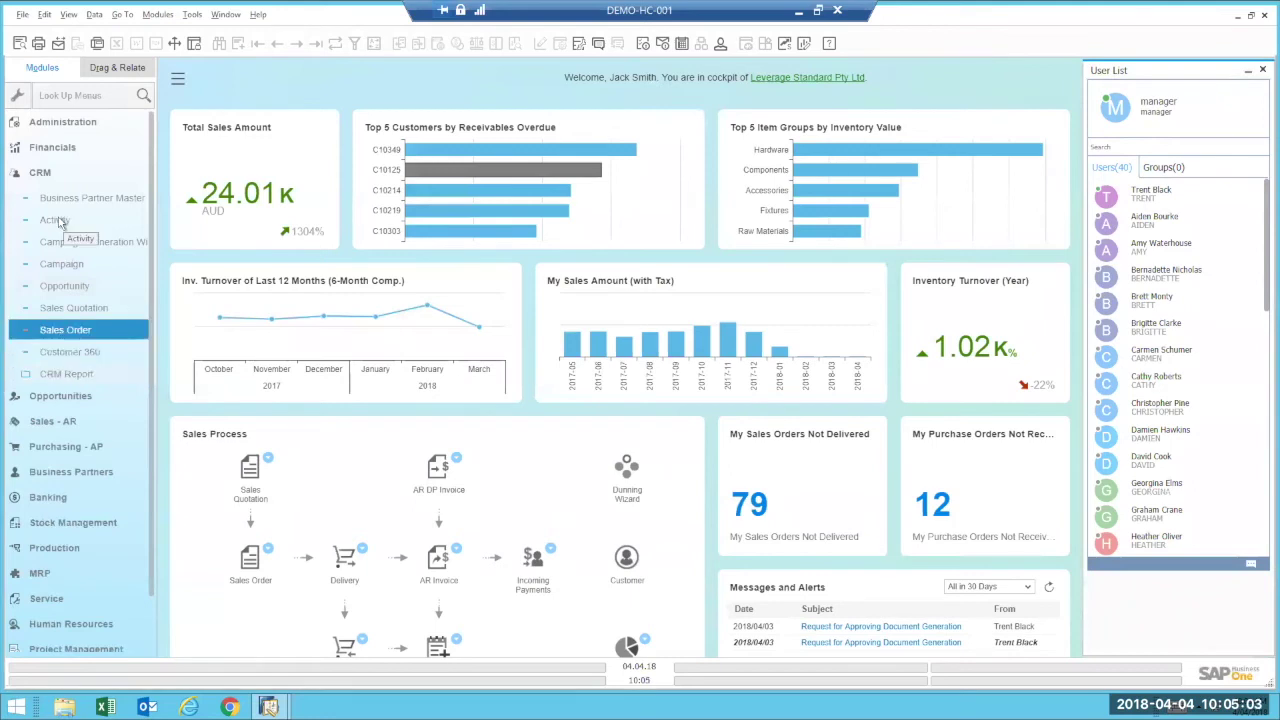
{"action": "left_click", "coordinate": [66, 222]}
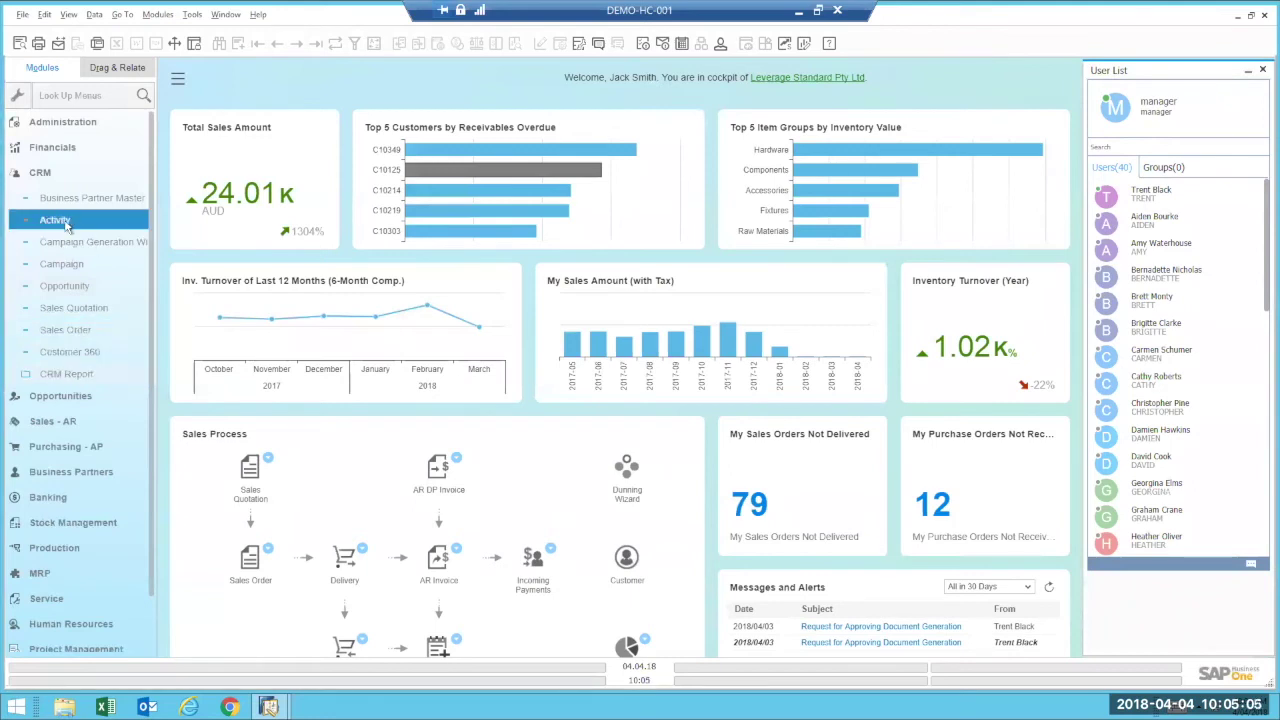
{"action": "left_click", "coordinate": [66, 222]}
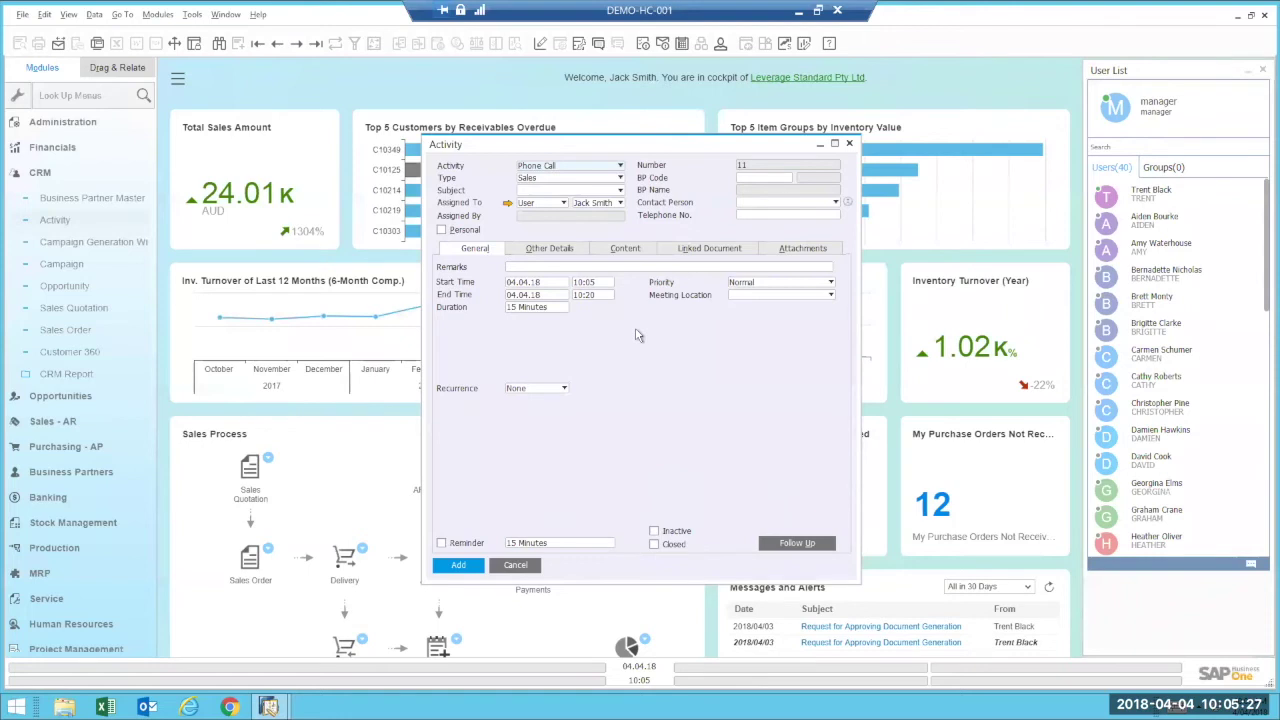
{"action": "left_click", "coordinate": [548, 169]}
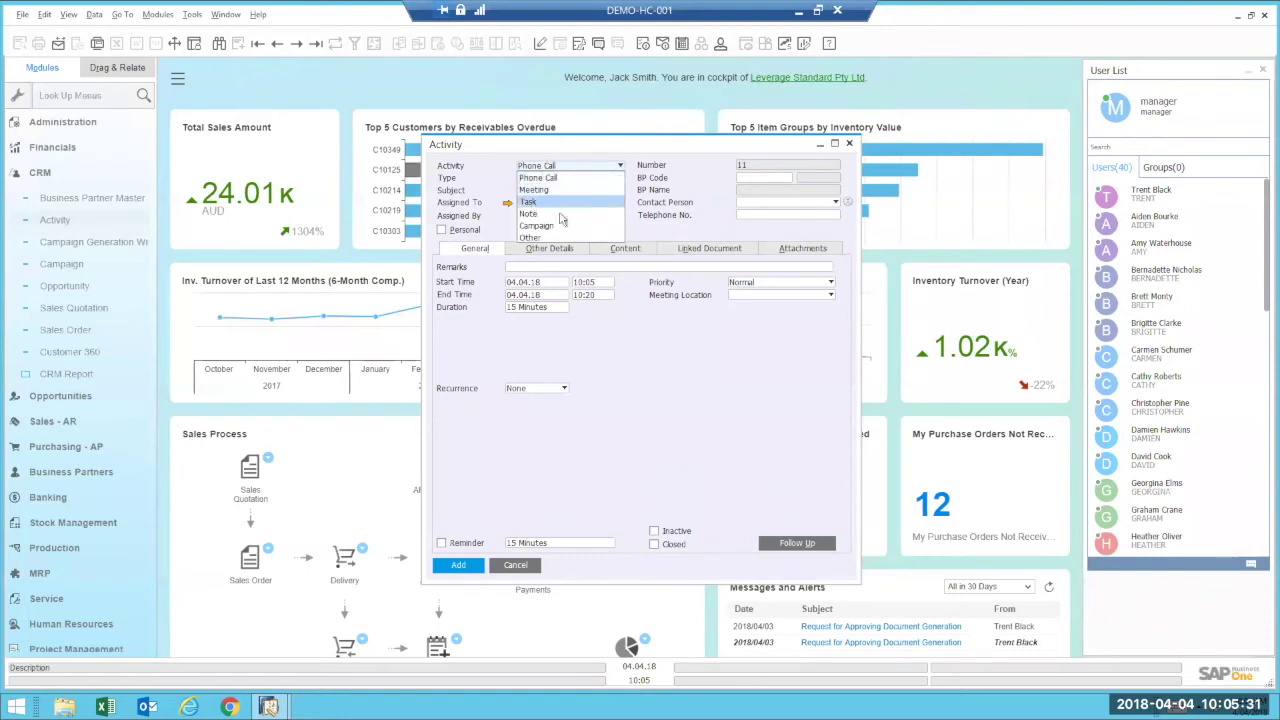
{"action": "left_click", "coordinate": [535, 202]}
{"action": "left_click", "coordinate": [538, 179]}
{"action": "left_click", "coordinate": [525, 189]}
{"action": "left_click", "coordinate": [560, 190]}
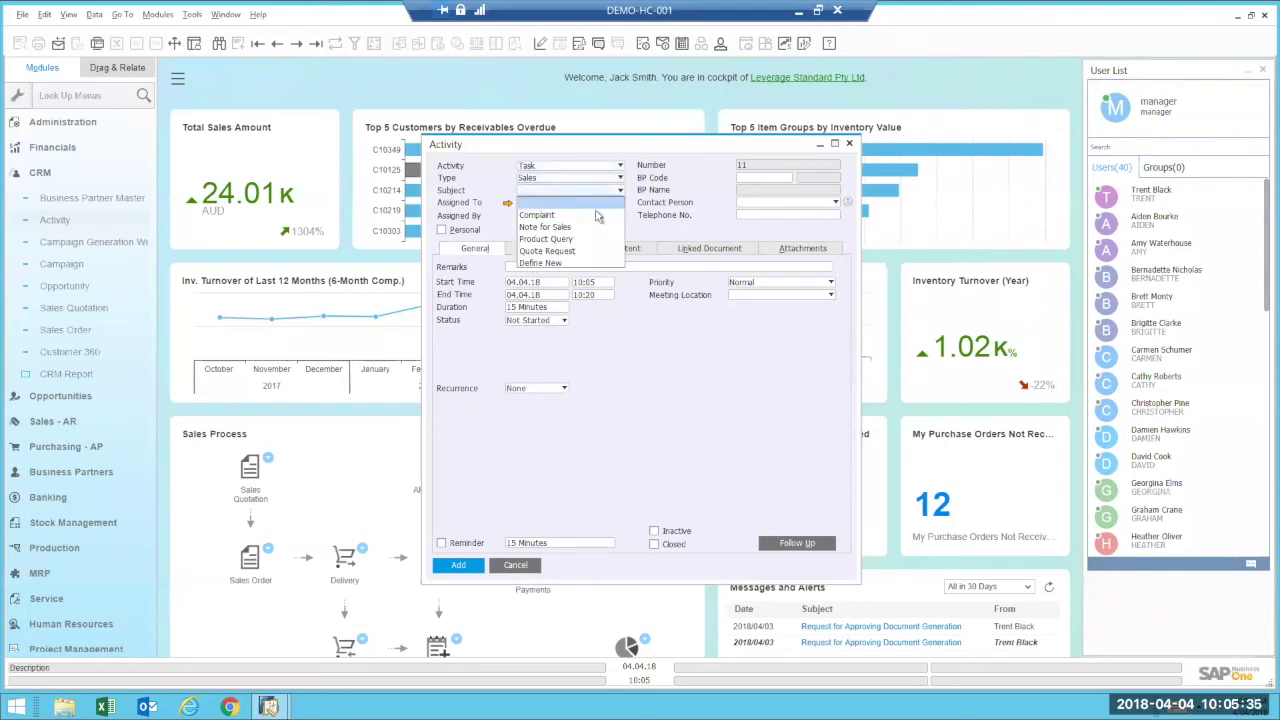
{"action": "left_click", "coordinate": [567, 254]}
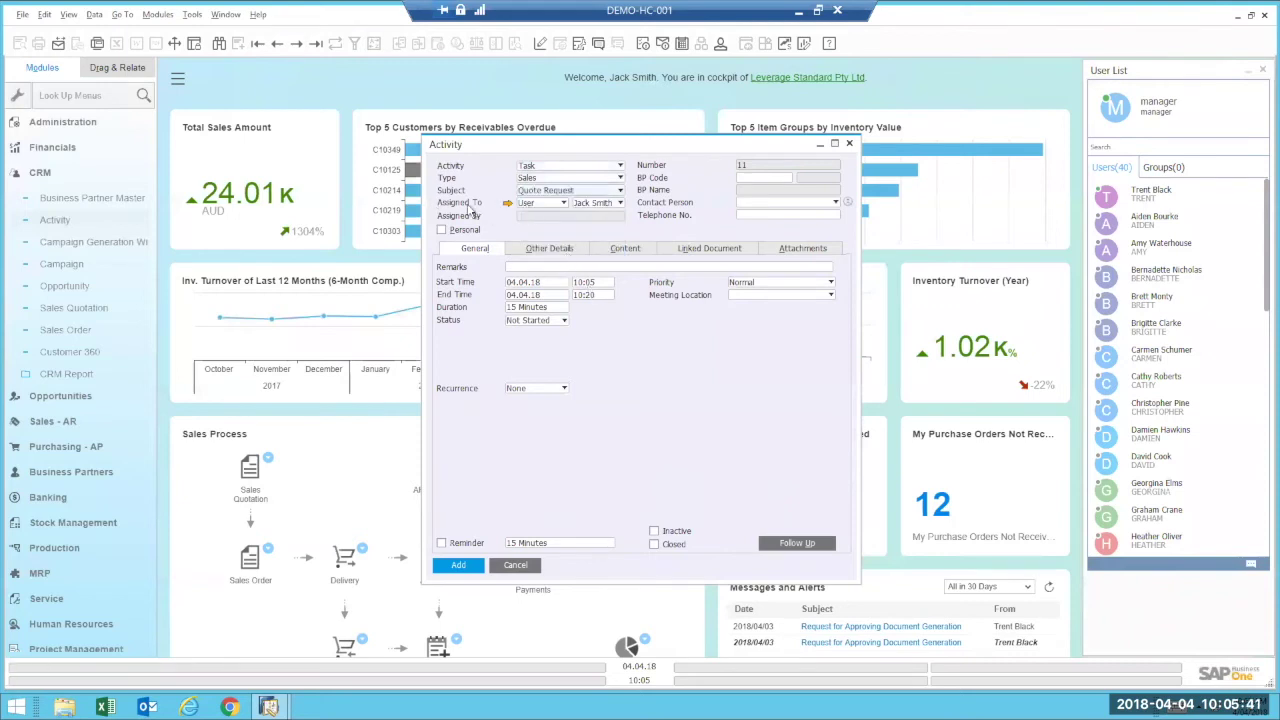
Assign the task to a different user, and switch the assignment to the Sales Team recipient list.
{"action": "left_click", "coordinate": [618, 204]}
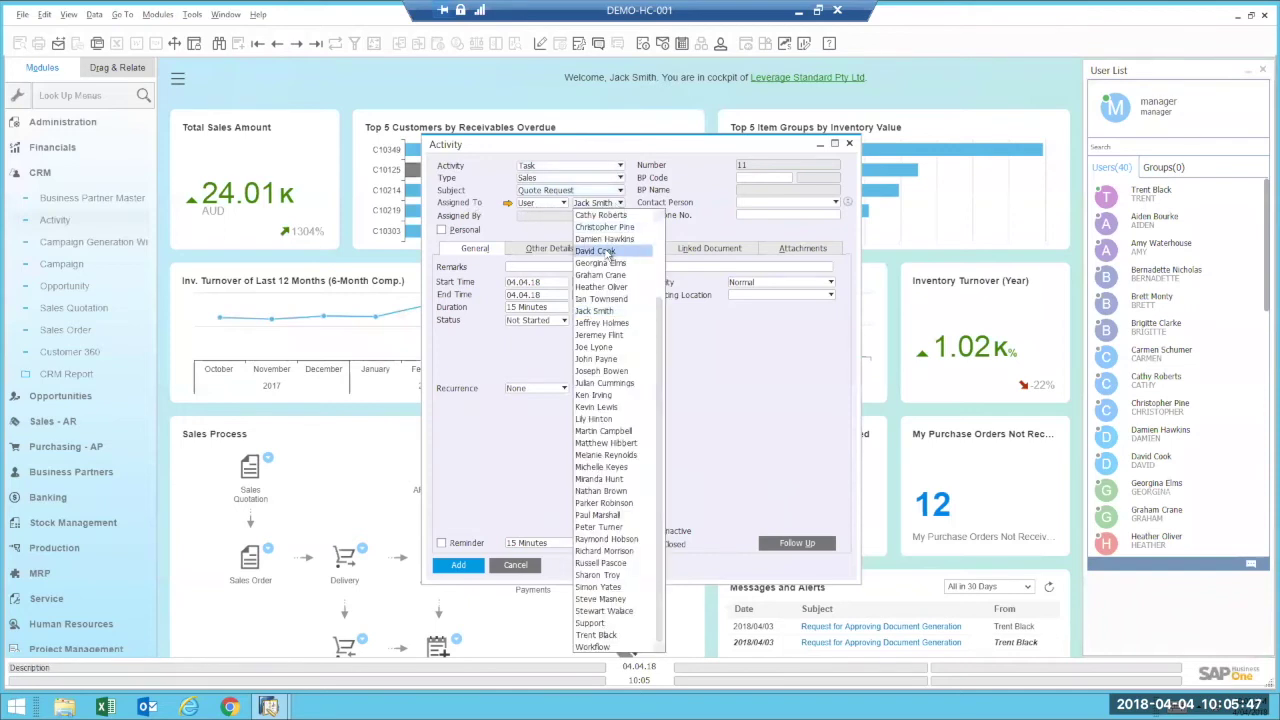
{"action": "left_click", "coordinate": [666, 263]}
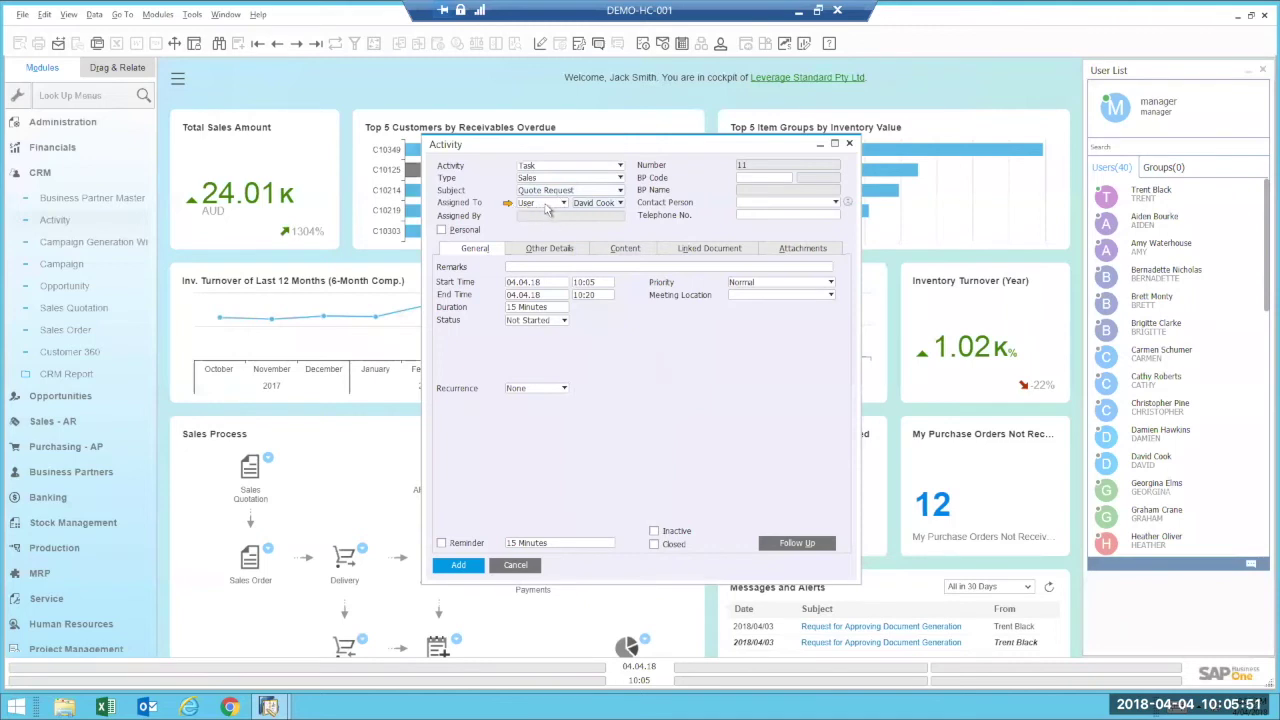
{"action": "left_click", "coordinate": [550, 205]}
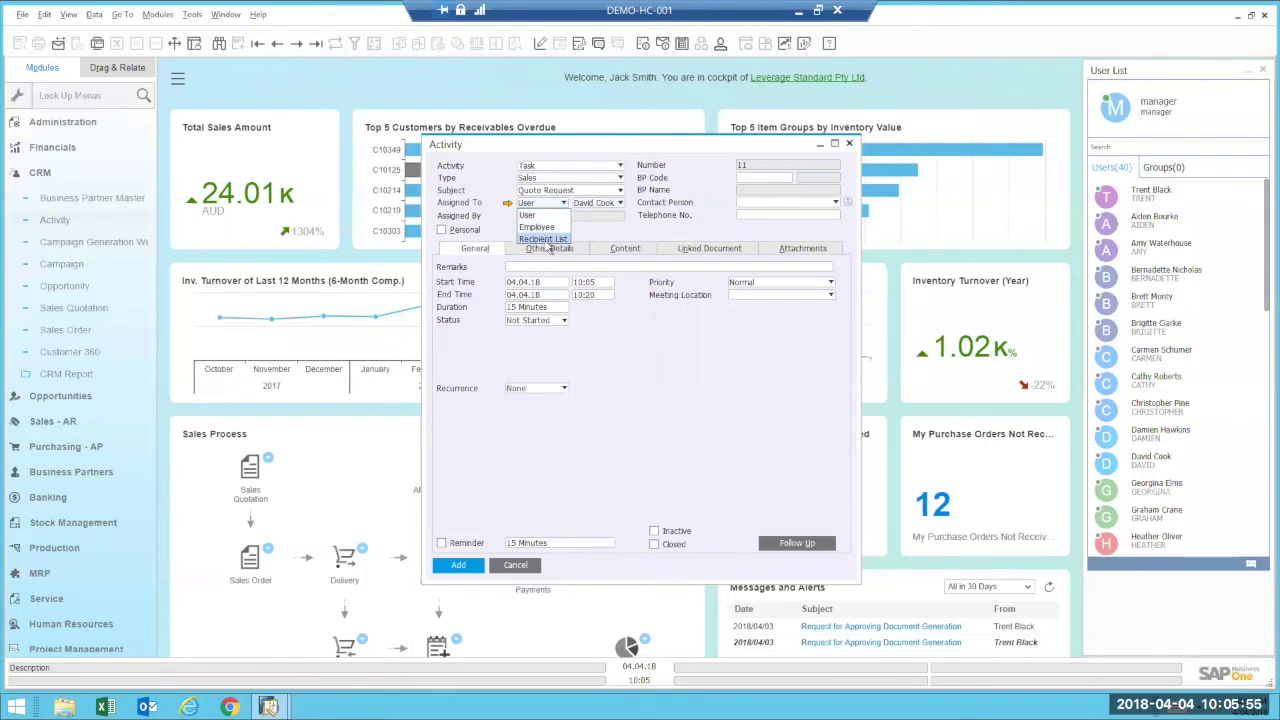
{"action": "left_click", "coordinate": [549, 240]}
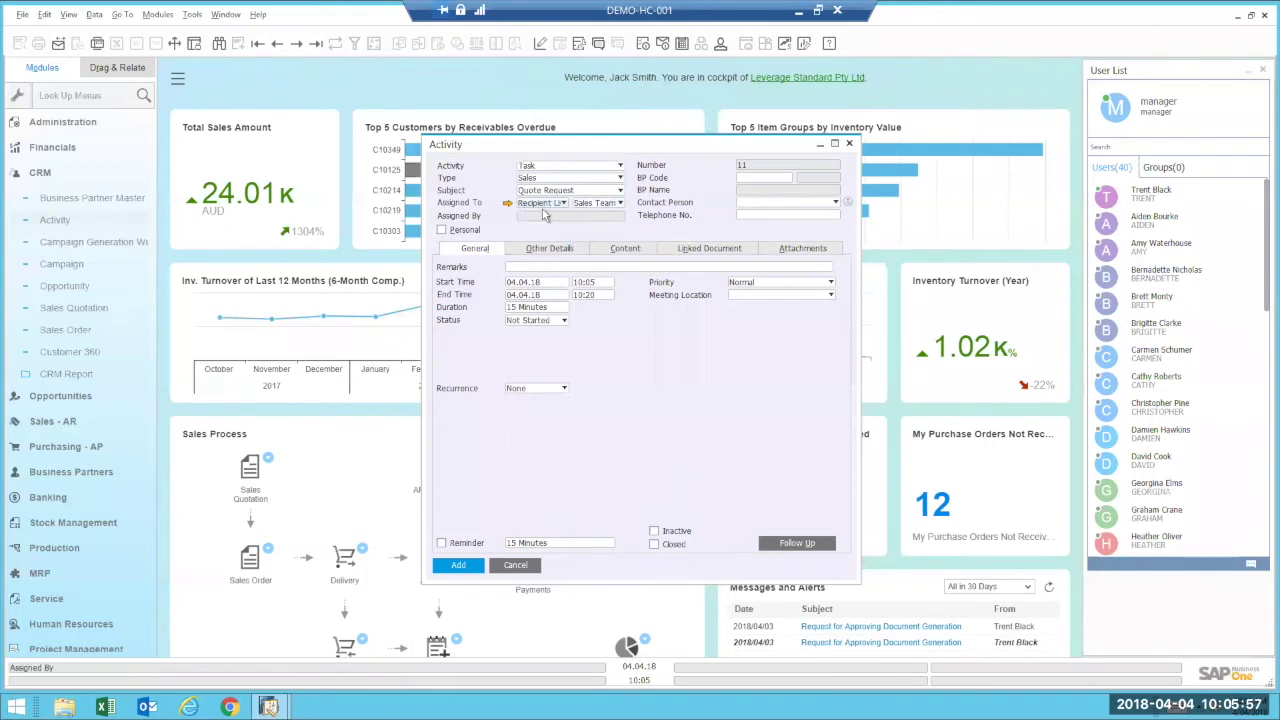
Start defining a new recipient list for the task, and browse the available users, employees and existing recipient lists.
{"action": "left_click", "coordinate": [596, 204]}
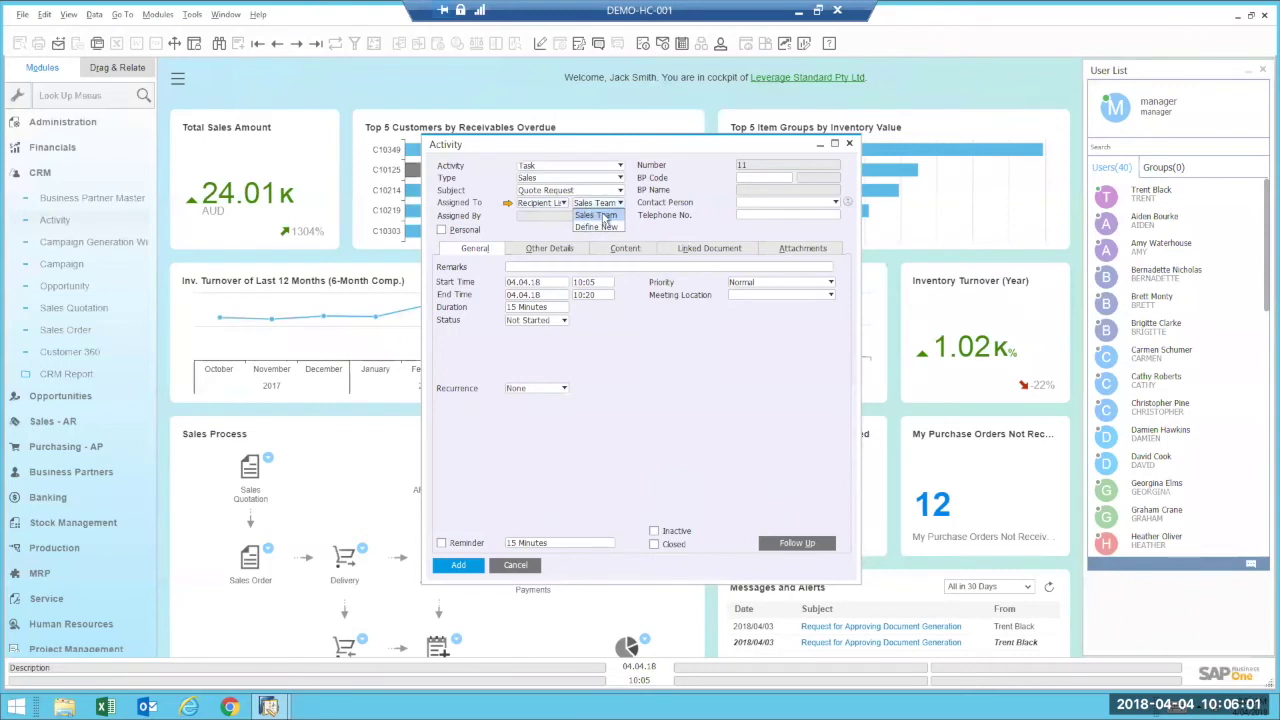
{"action": "left_click", "coordinate": [599, 228]}
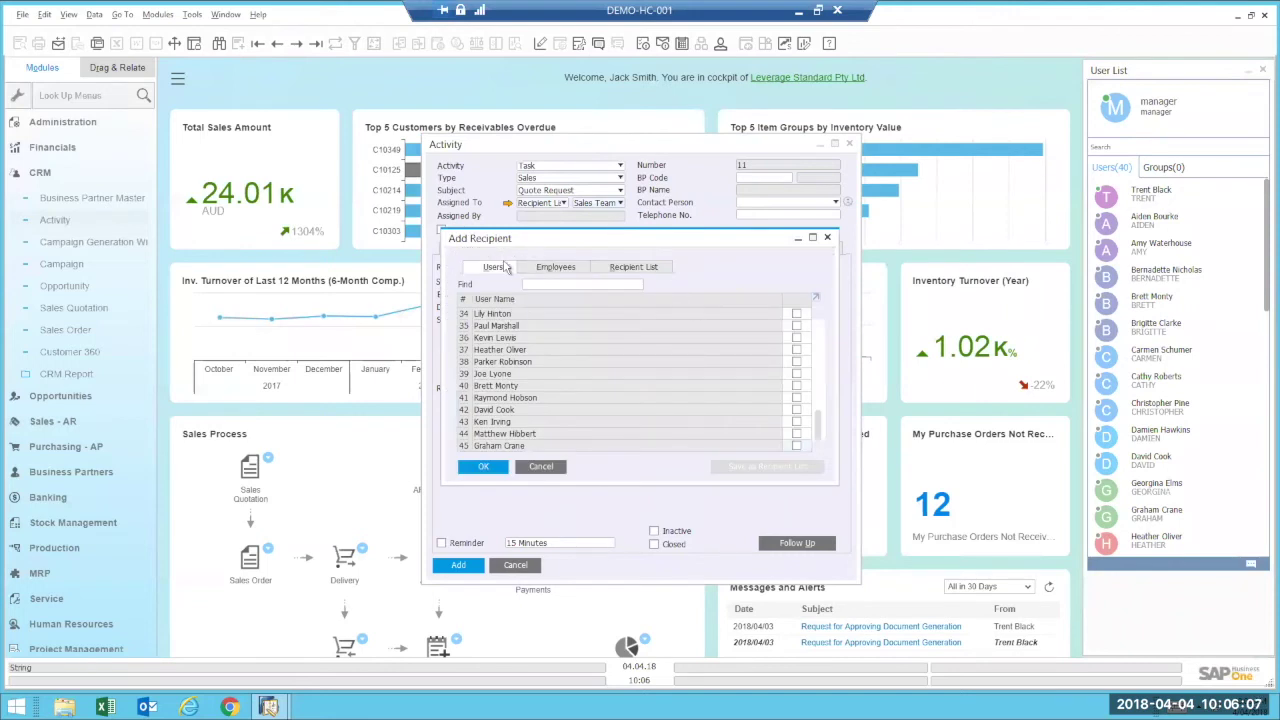
{"action": "scroll", "coordinate": [818, 386], "scroll_direction": "up", "scroll_amount": 3}
{"action": "scroll", "coordinate": [818, 386], "scroll_direction": "up", "scroll_amount": 8}
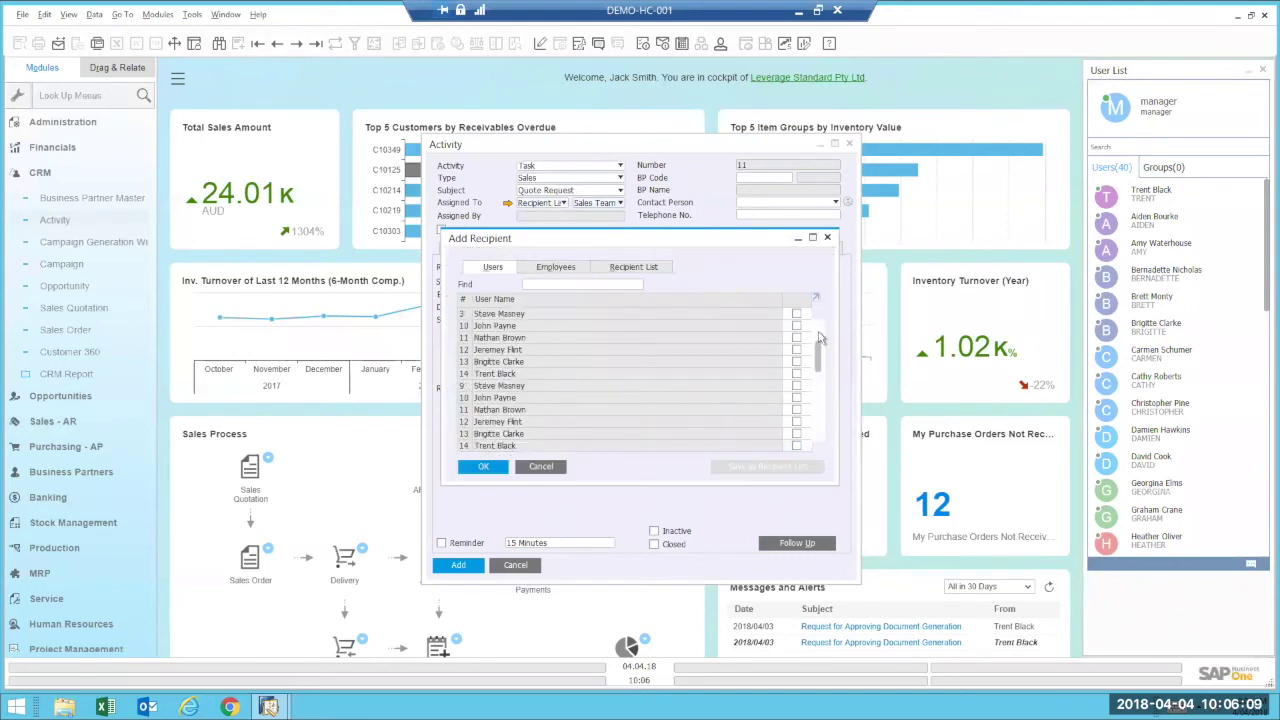
{"action": "left_click", "coordinate": [558, 268]}
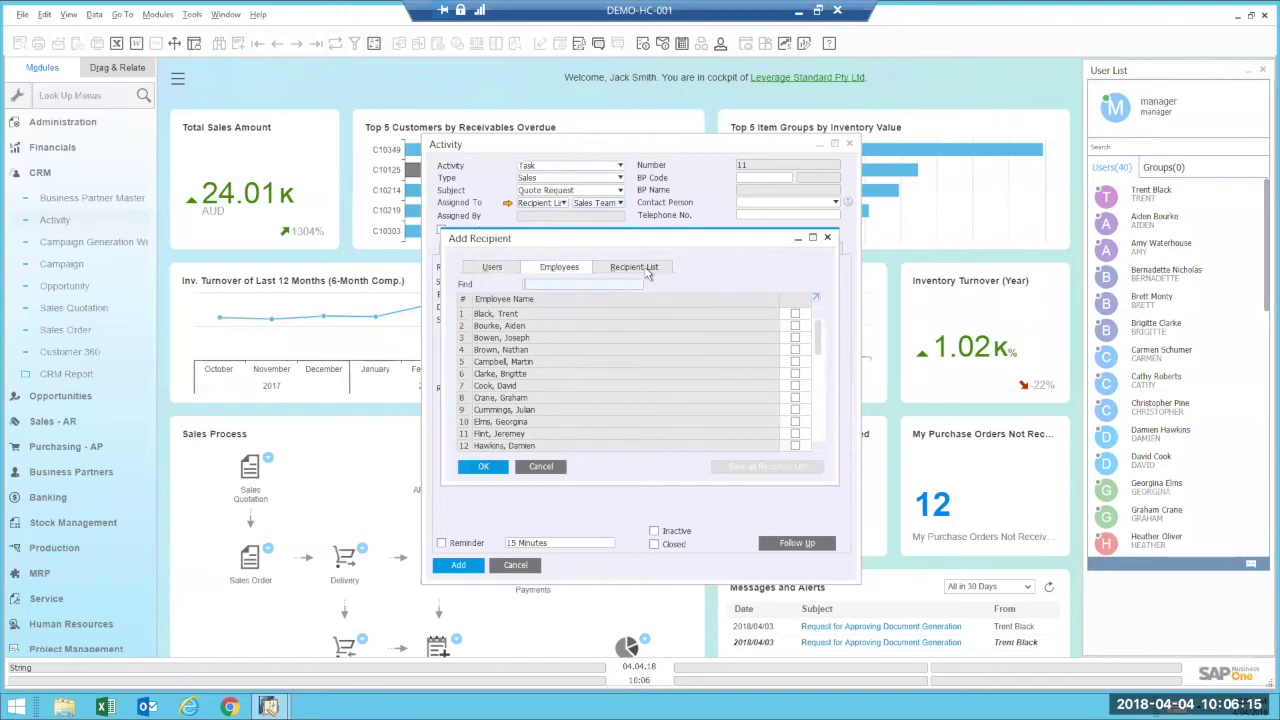
{"action": "left_click", "coordinate": [640, 268]}
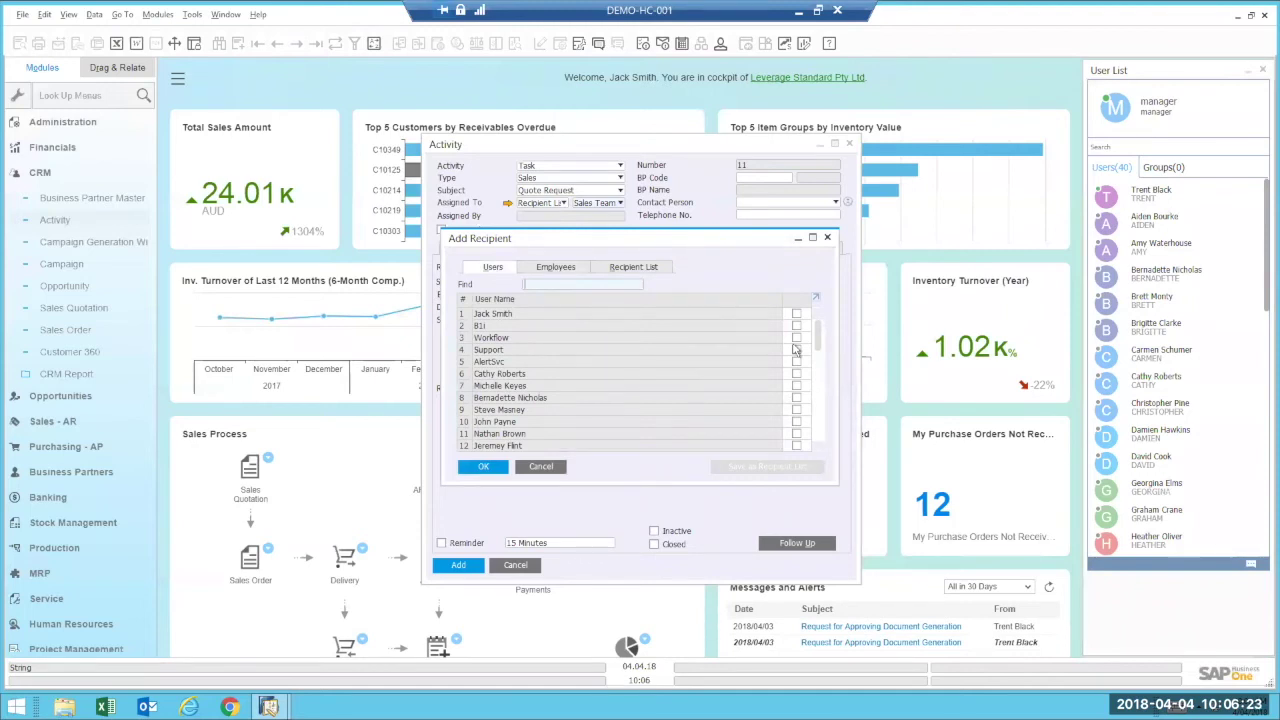
Select several individual users as the task's recipients and apply the selection to the assignment.
{"action": "left_click_drag", "start_coordinate": [821, 338], "coordinate": [822, 368]}
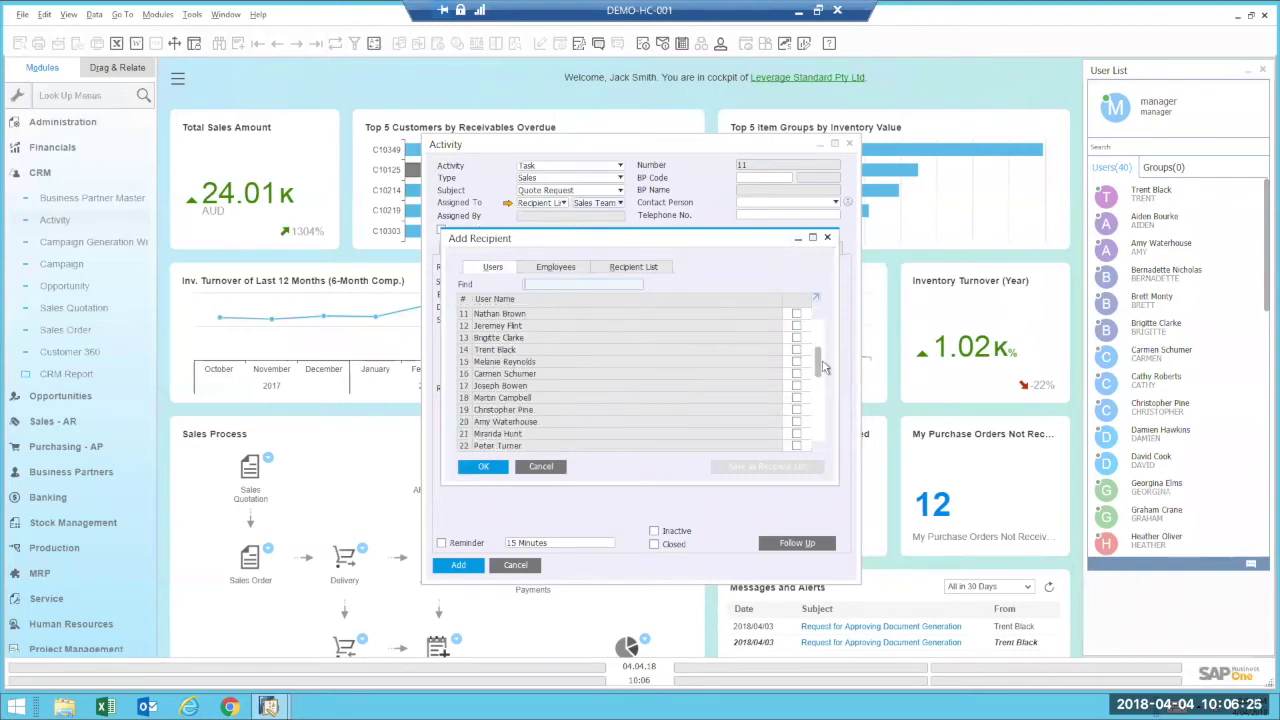
{"action": "left_click", "coordinate": [796, 337]}
{"action": "left_click", "coordinate": [796, 397]}
{"action": "left_click", "coordinate": [796, 446]}
{"action": "scroll", "coordinate": [825, 380], "scroll_direction": "down", "scroll_amount": 2}
{"action": "left_click", "coordinate": [797, 422]}
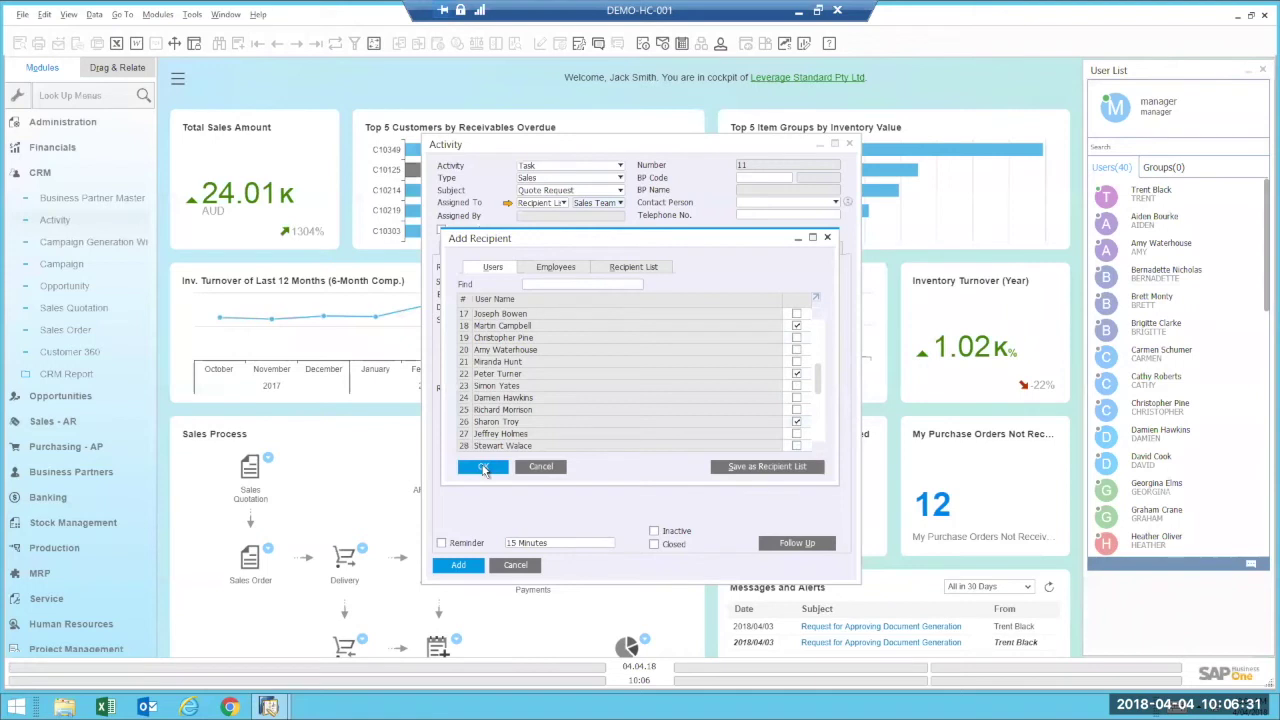
{"action": "left_click", "coordinate": [483, 467]}
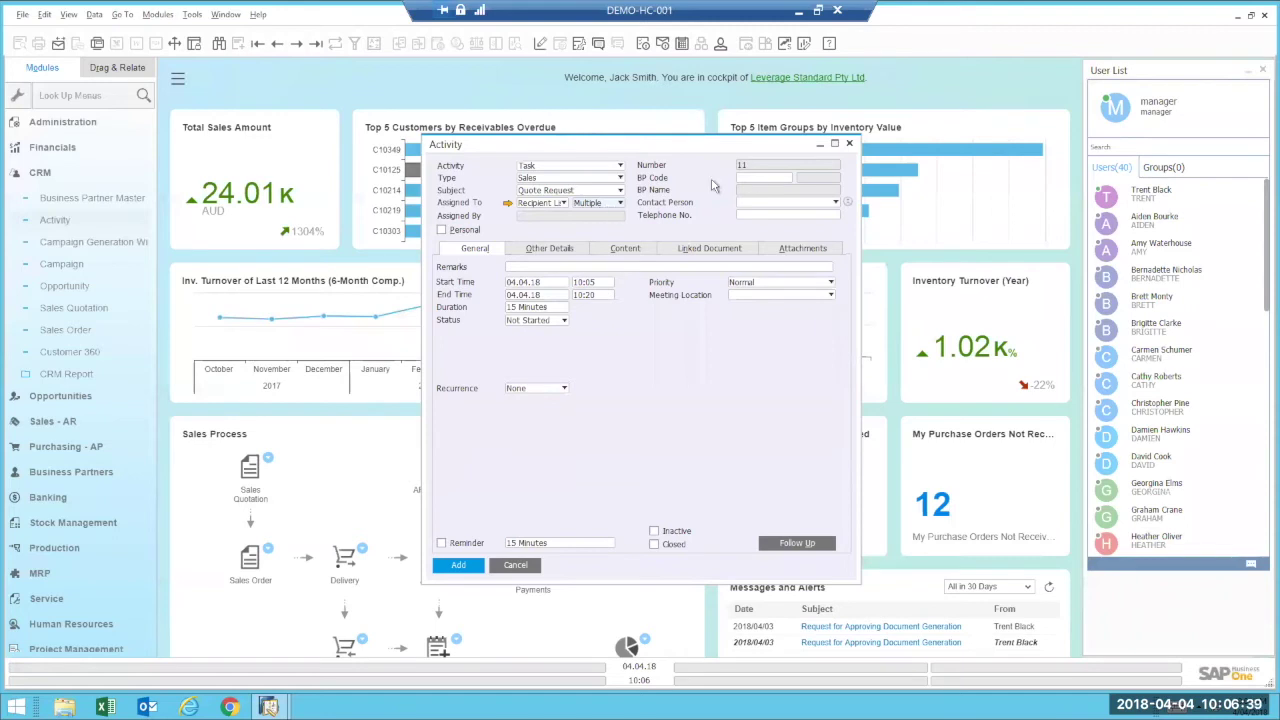
Link the task to the business partner Mycat Industries Ltd (C10015) from the business partner list.
{"action": "left_click", "coordinate": [785, 184]}
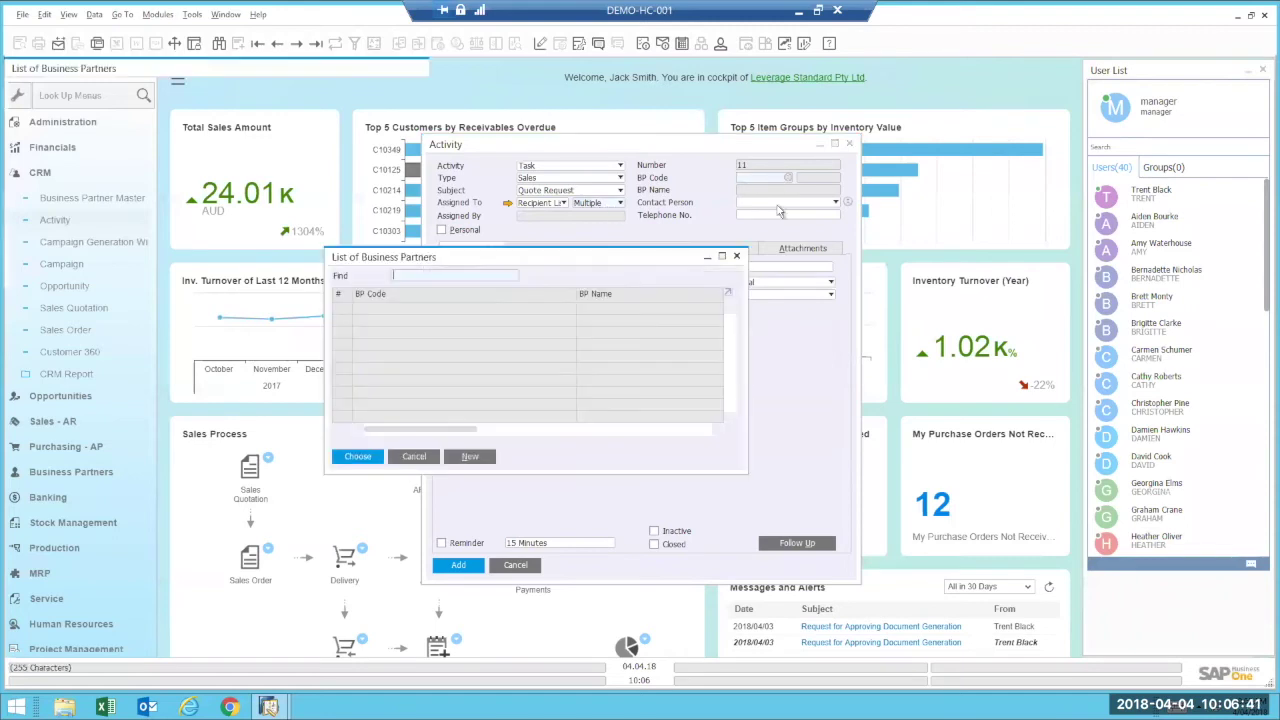
{"action": "double_click", "coordinate": [420, 251]}
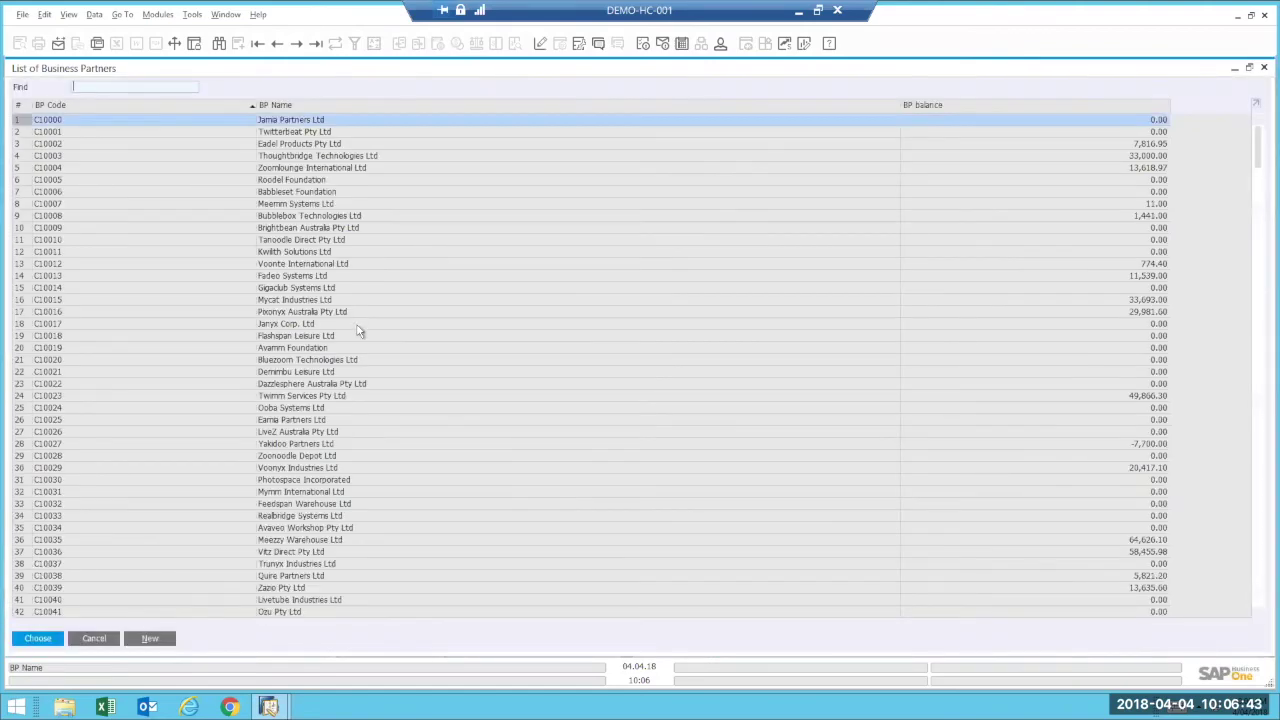
{"action": "left_click", "coordinate": [300, 301]}
{"action": "double_click", "coordinate": [300, 301]}
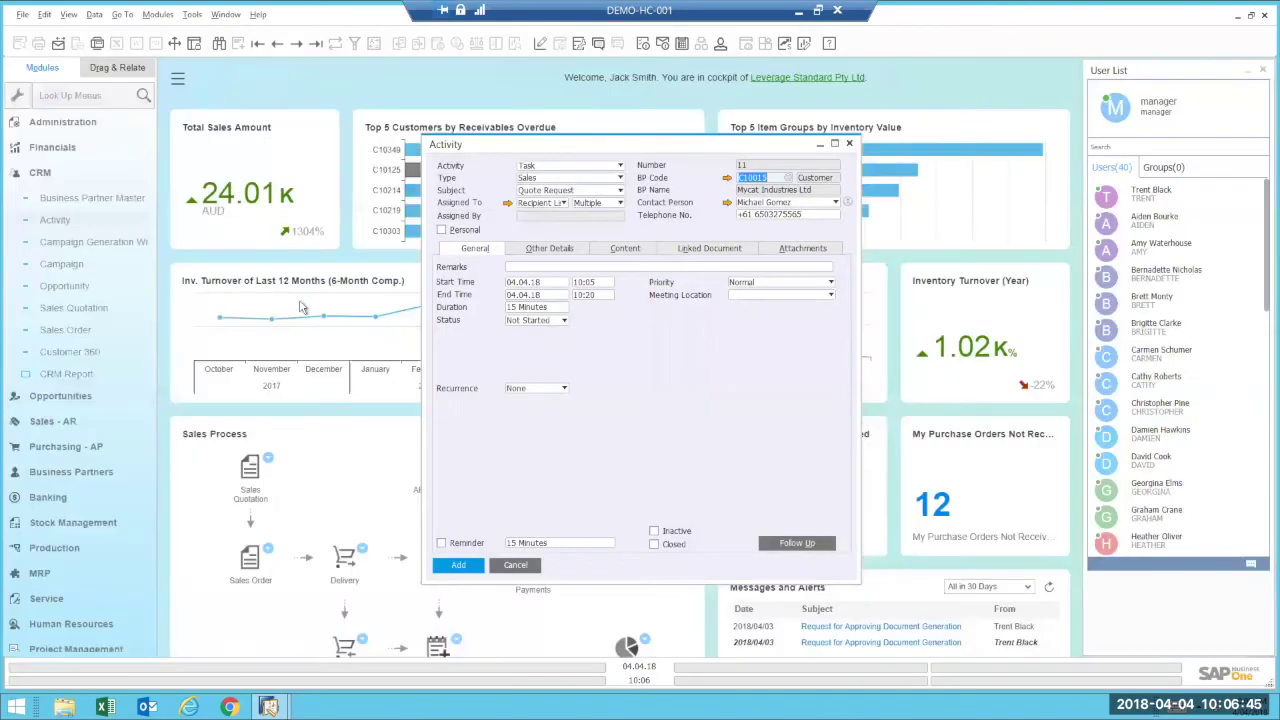
Enter a remark on the task asking the recipients to prepare a quote for the contact person by first name.
{"action": "left_click", "coordinate": [527, 270]}
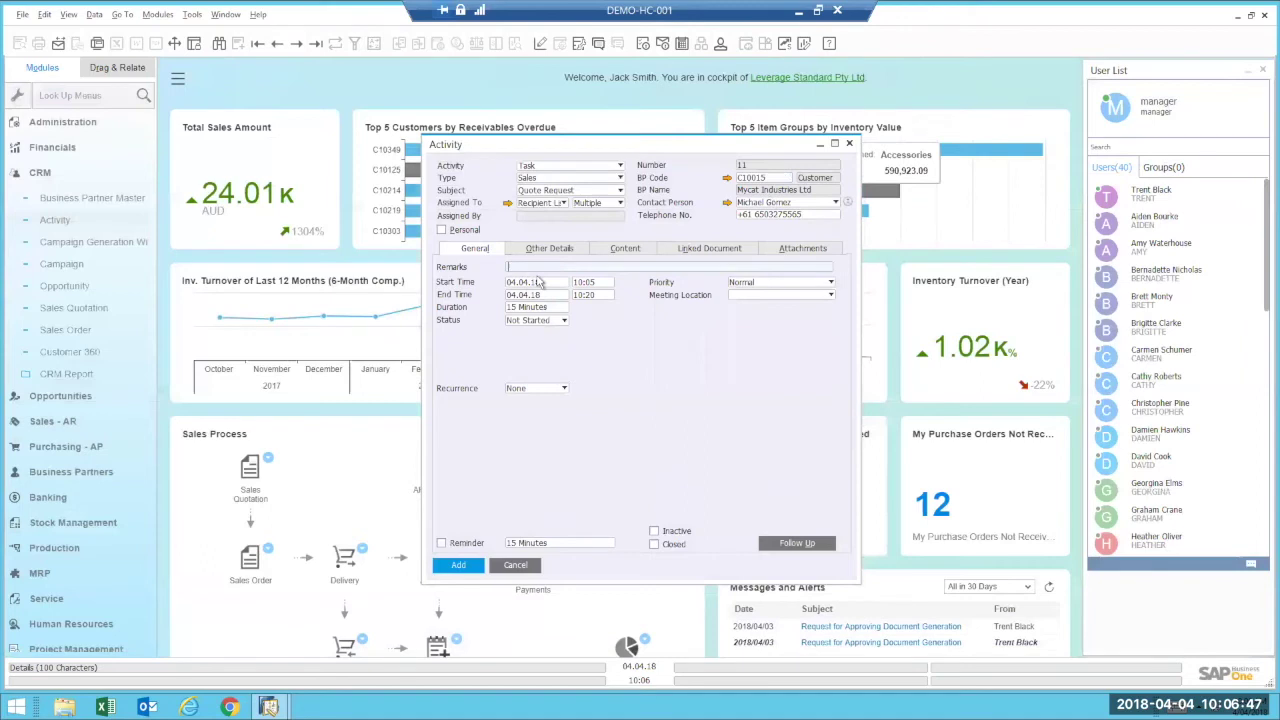
{"action": "type", "text": "Plz prepare quote for Mich"}
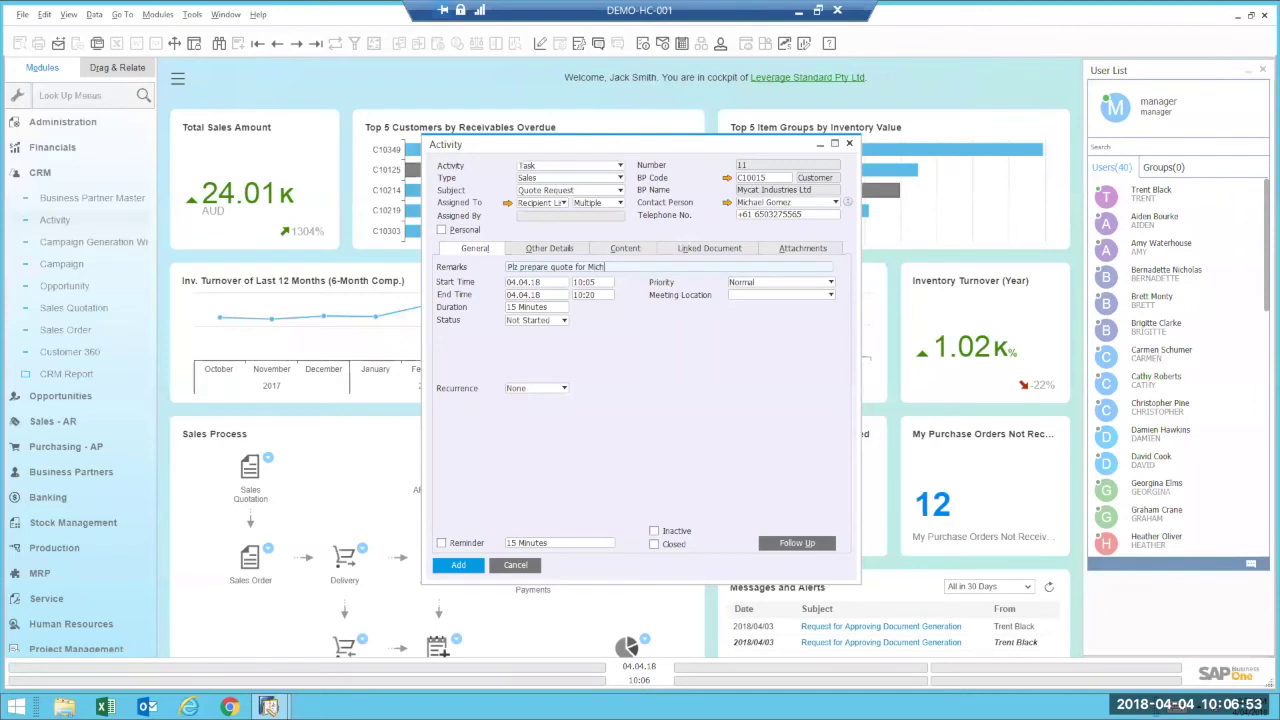
{"action": "type", "text": "ael"}
{"action": "key", "text": "Tab"}
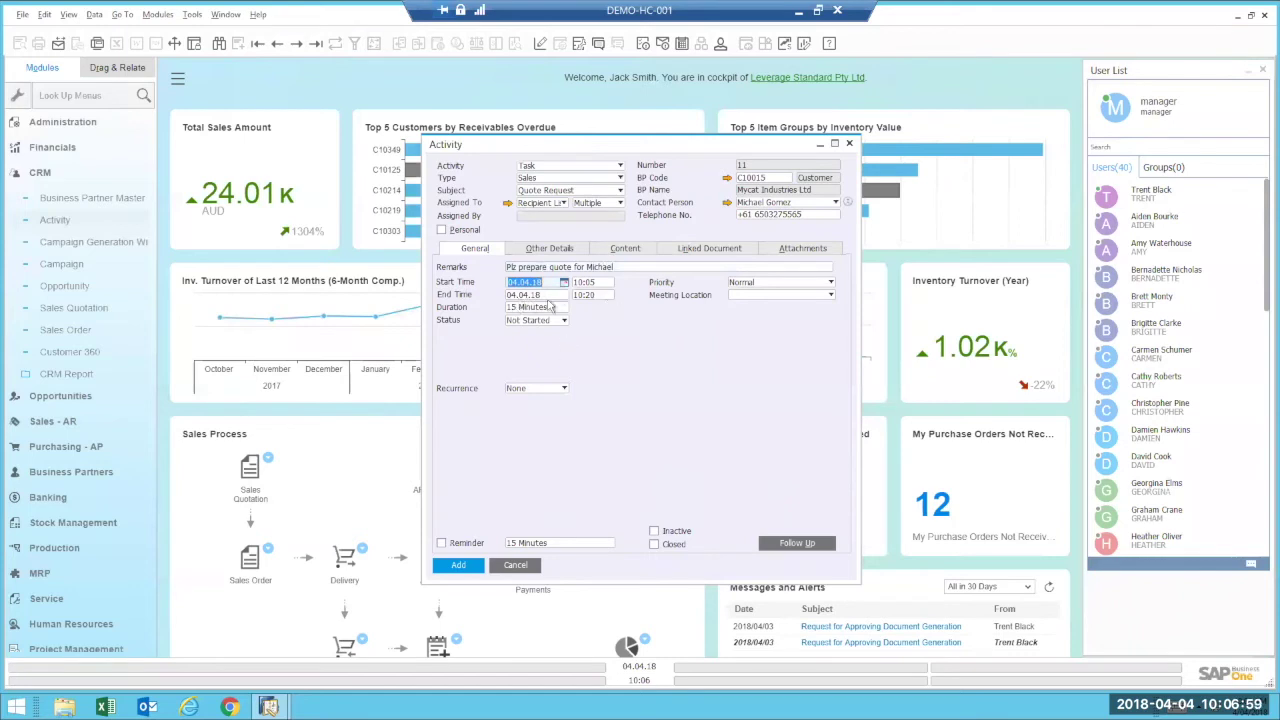
Review the task's content and linked document details, and add the activity.
{"action": "left_click", "coordinate": [624, 250]}
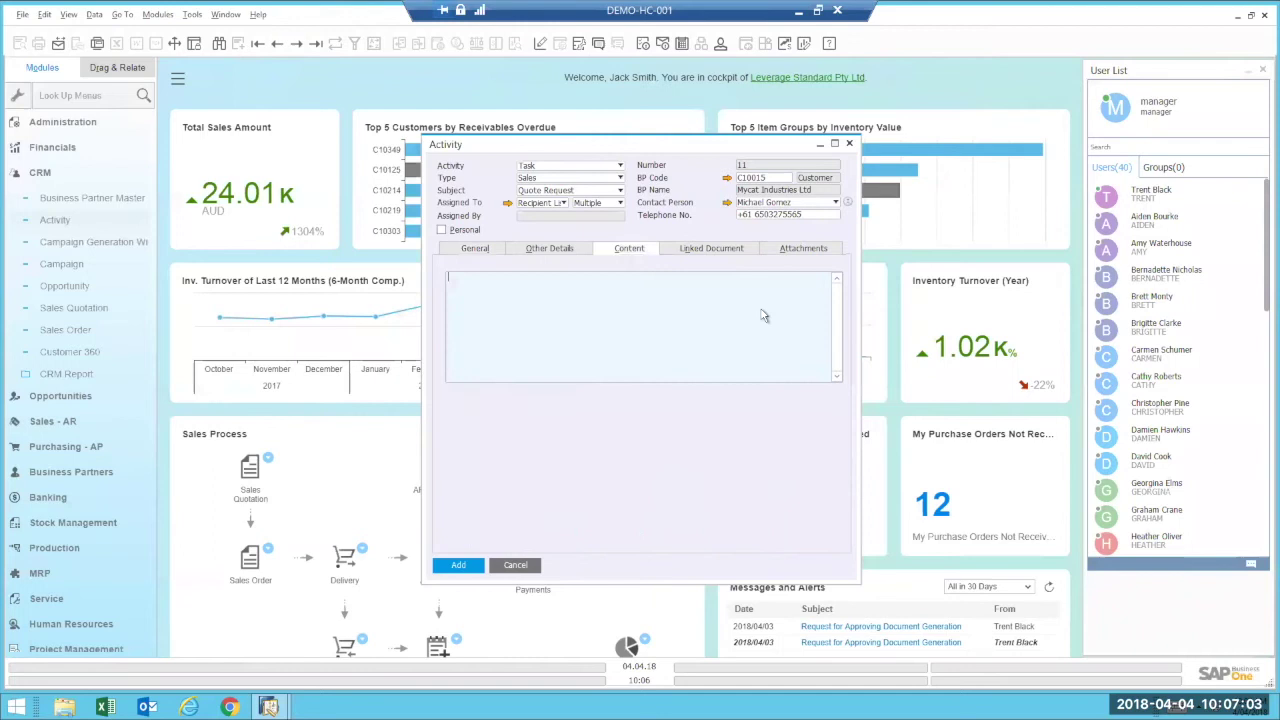
{"action": "left_click", "coordinate": [711, 248]}
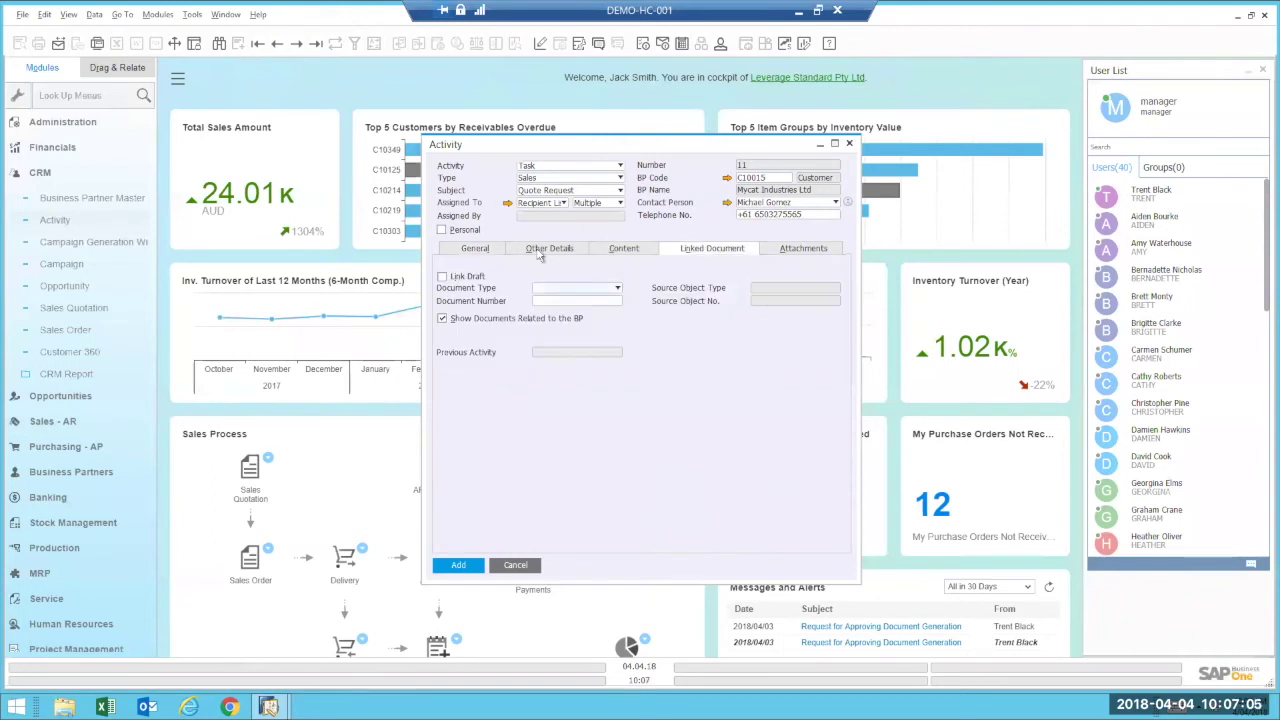
{"action": "left_click", "coordinate": [480, 250]}
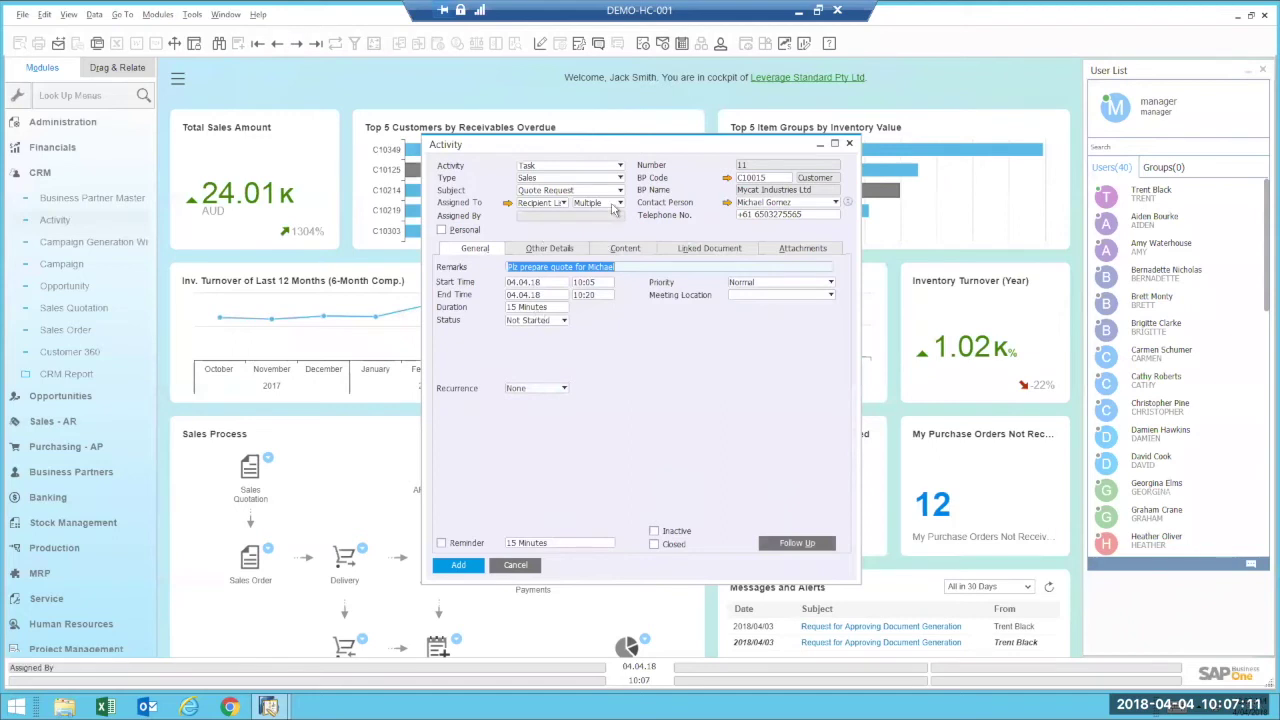
{"action": "left_click", "coordinate": [458, 566]}
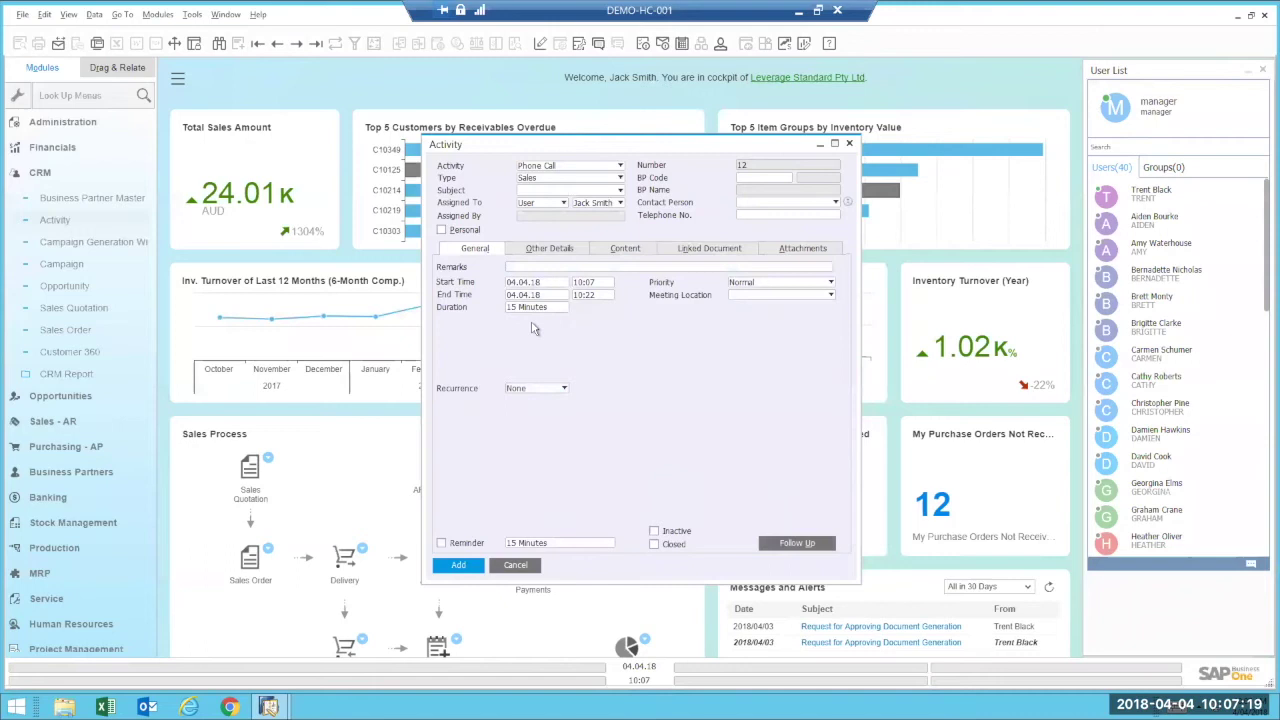
Switch the new phone call activity's assignment to Recipient List and open the definition of a new list.
{"action": "left_click", "coordinate": [547, 207]}
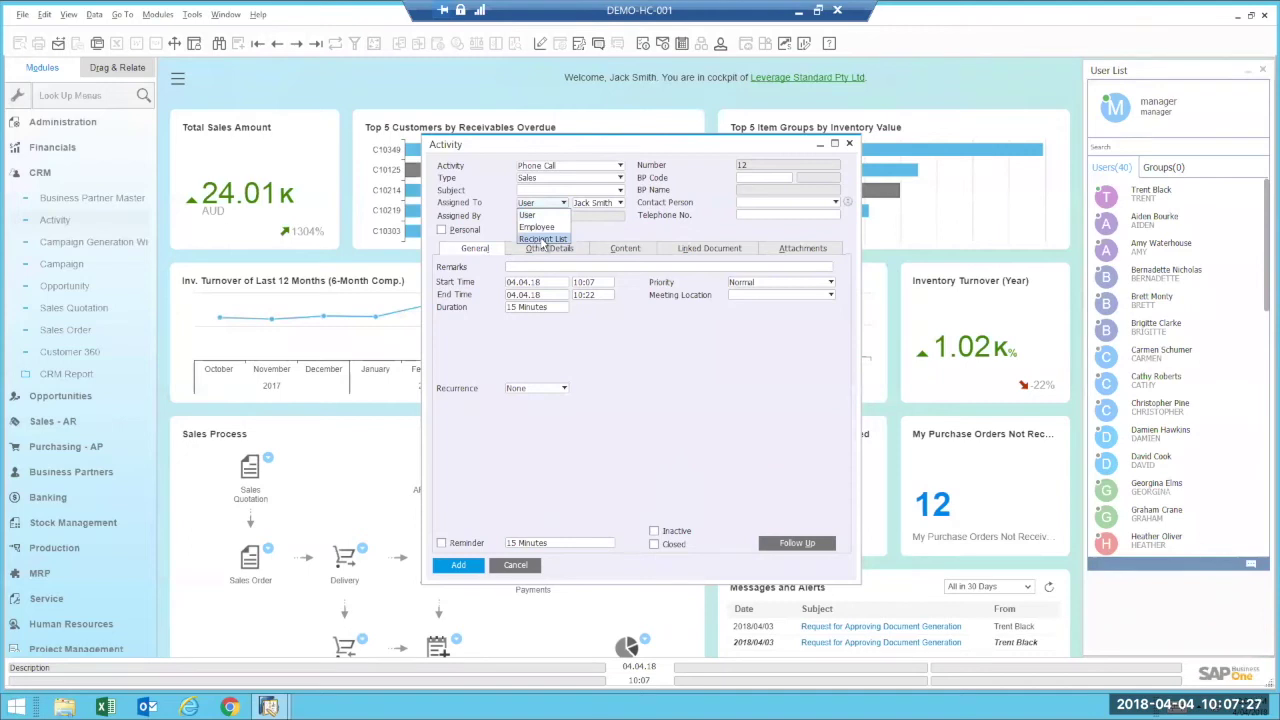
{"action": "left_click", "coordinate": [541, 239]}
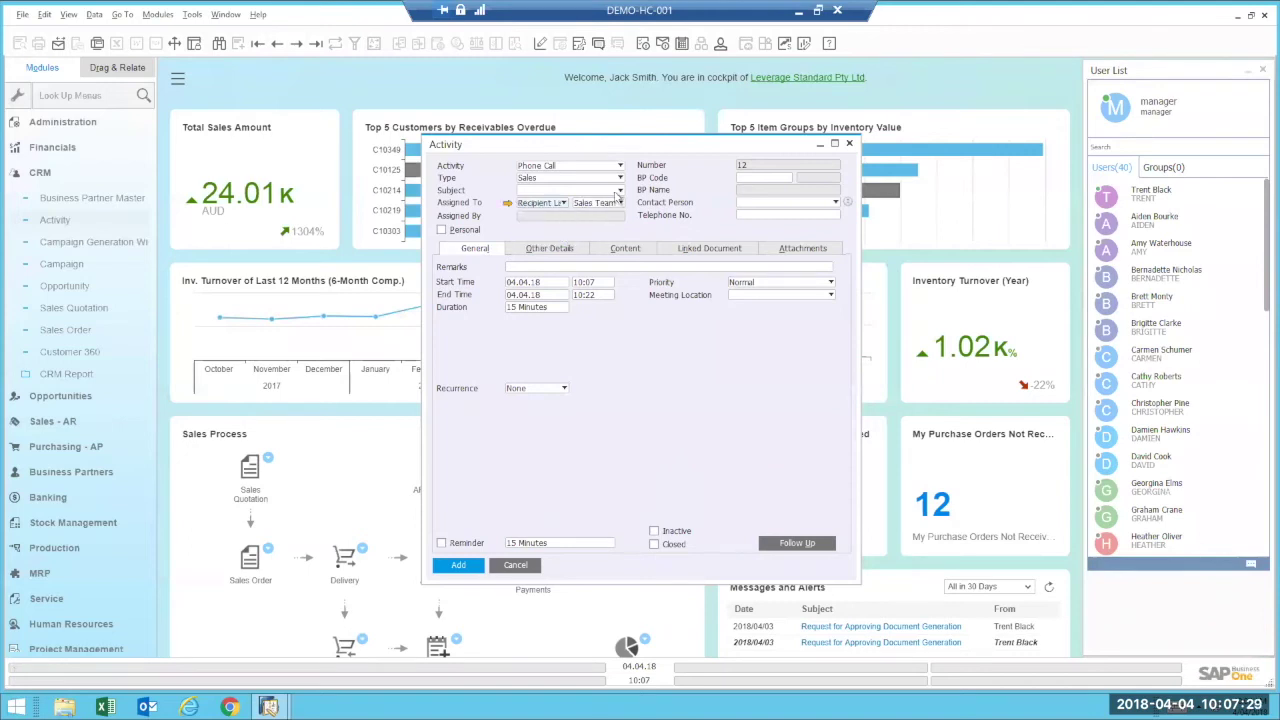
{"action": "left_click", "coordinate": [619, 204]}
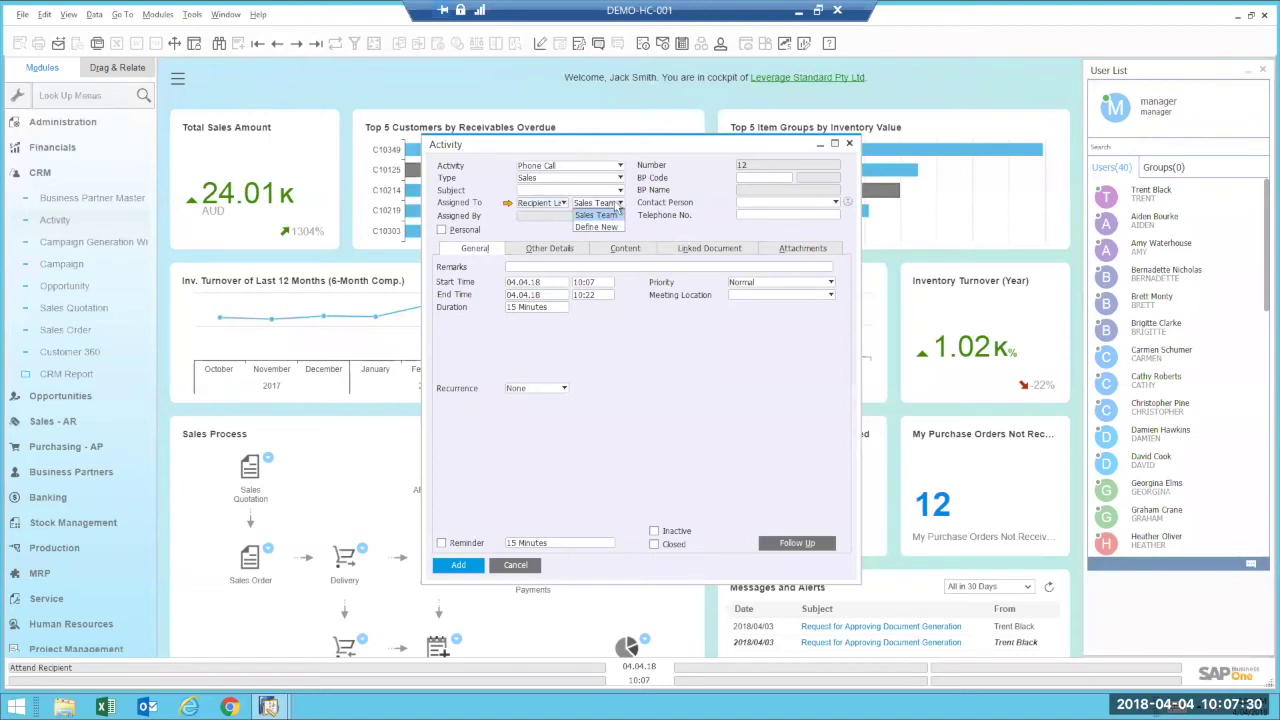
{"action": "left_click", "coordinate": [606, 228]}
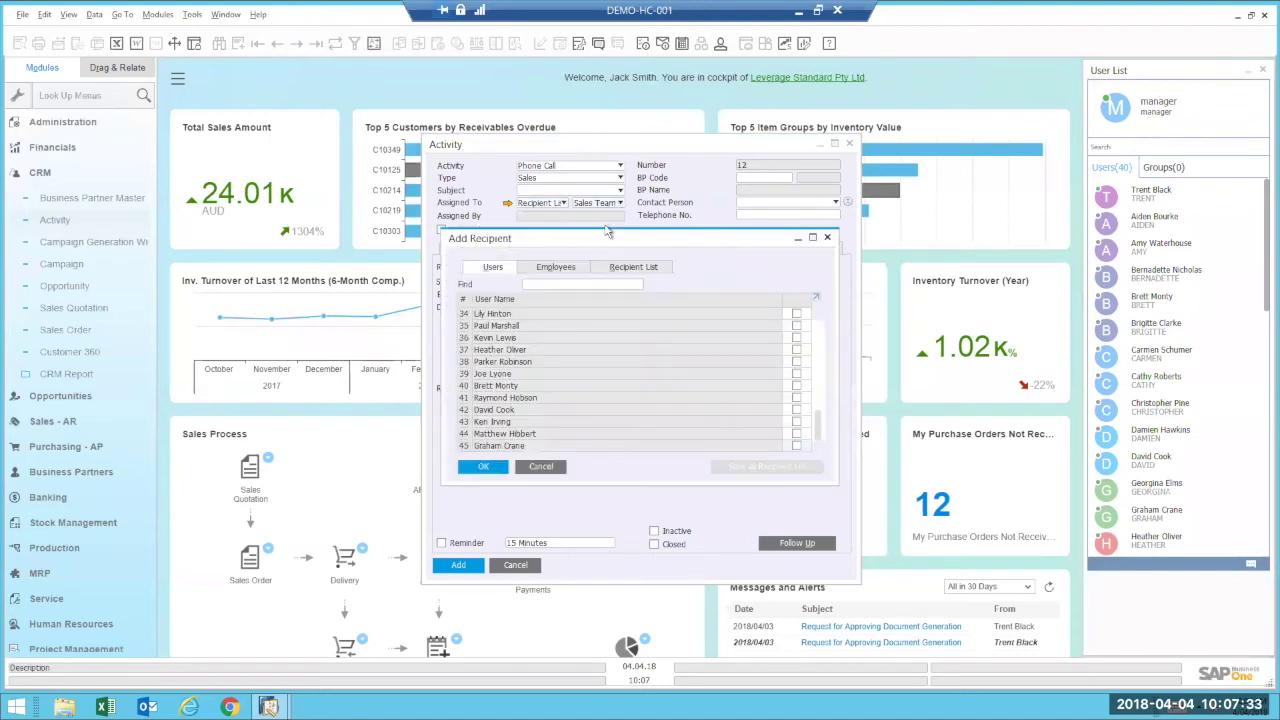
Mark several users from different parts of the user list as members of the new recipient list.
{"action": "left_click", "coordinate": [796, 373]}
{"action": "left_click", "coordinate": [796, 325]}
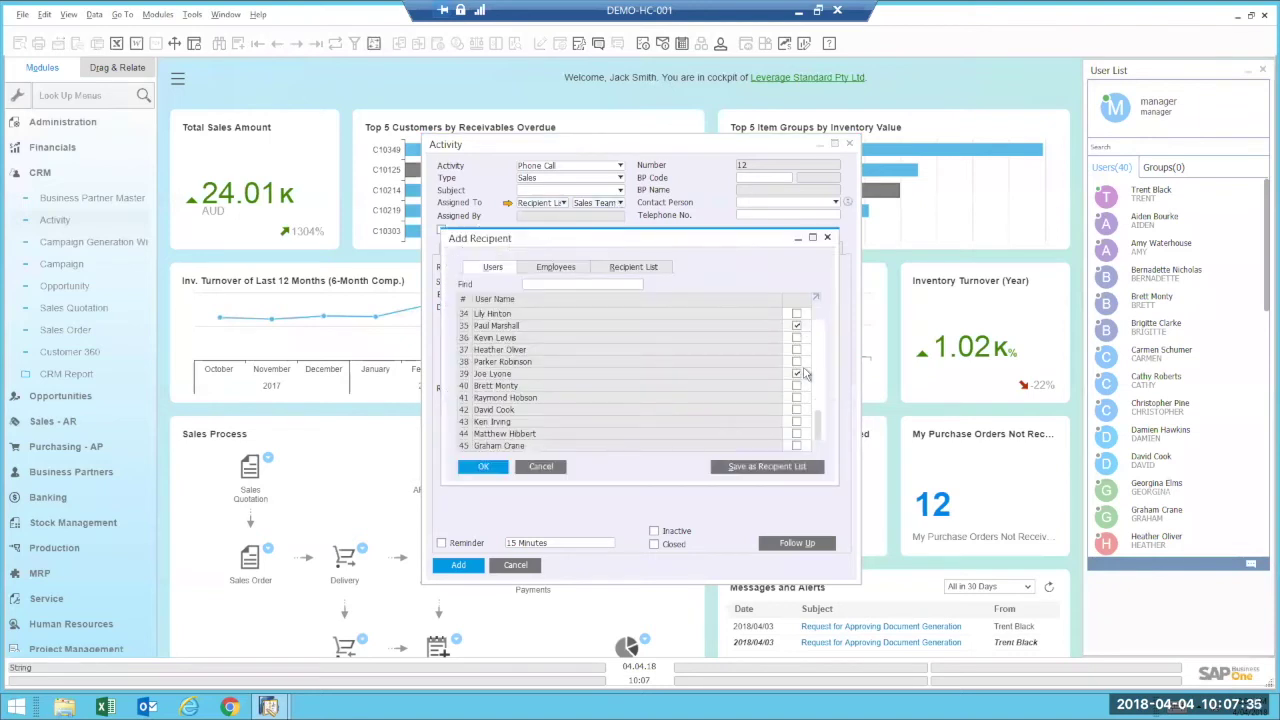
{"action": "left_click", "coordinate": [797, 409]}
{"action": "scroll", "coordinate": [820, 400], "scroll_direction": "up", "scroll_amount": 1}
{"action": "scroll", "coordinate": [820, 387], "scroll_direction": "up", "scroll_amount": 4}
{"action": "left_click", "coordinate": [796, 337]}
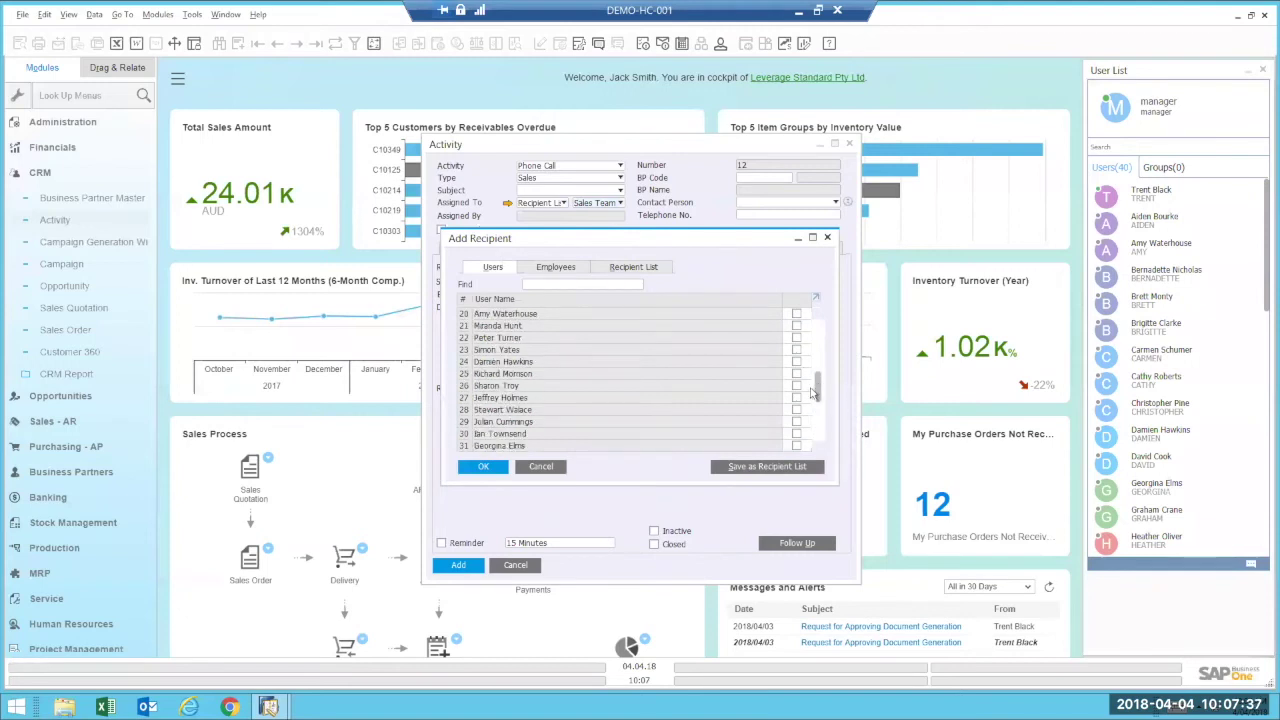
{"action": "left_click", "coordinate": [796, 385]}
{"action": "scroll", "coordinate": [820, 398], "scroll_direction": "down", "scroll_amount": 1}
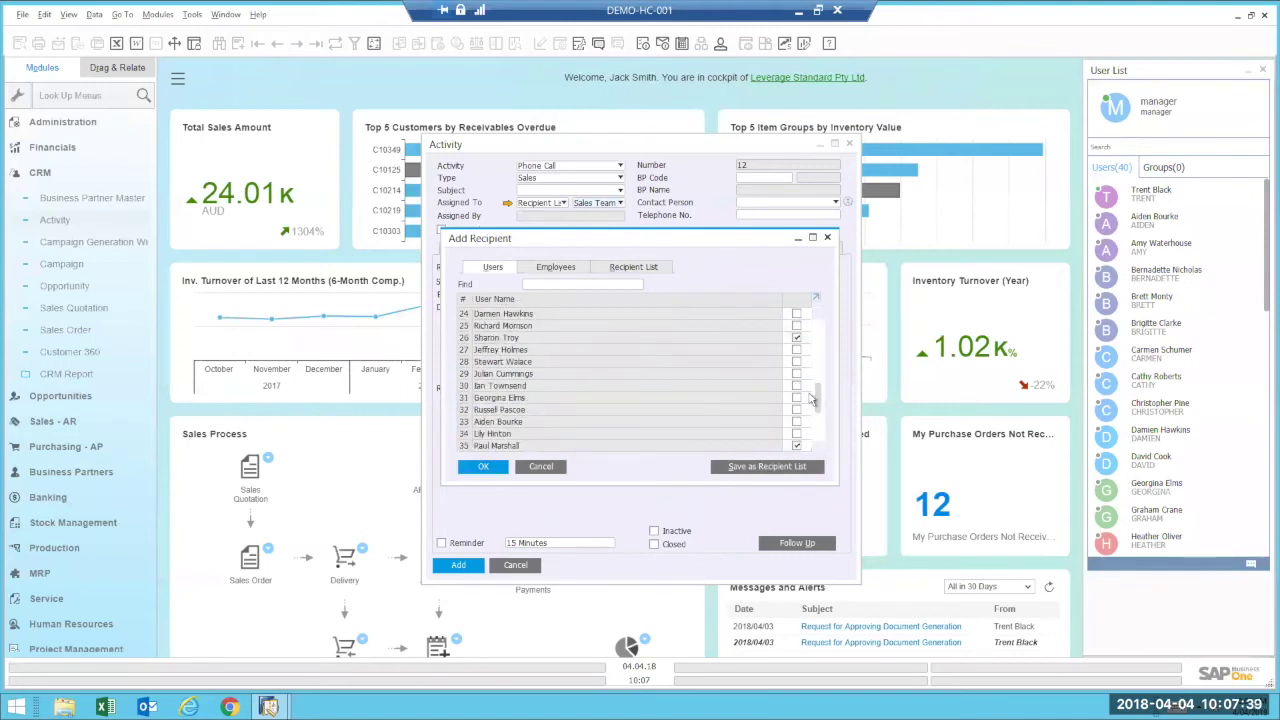
{"action": "left_click", "coordinate": [796, 385]}
Save the selected users as a recipient list named Marketing Team, and assign the activity to that list.
{"action": "left_click", "coordinate": [766, 467]}
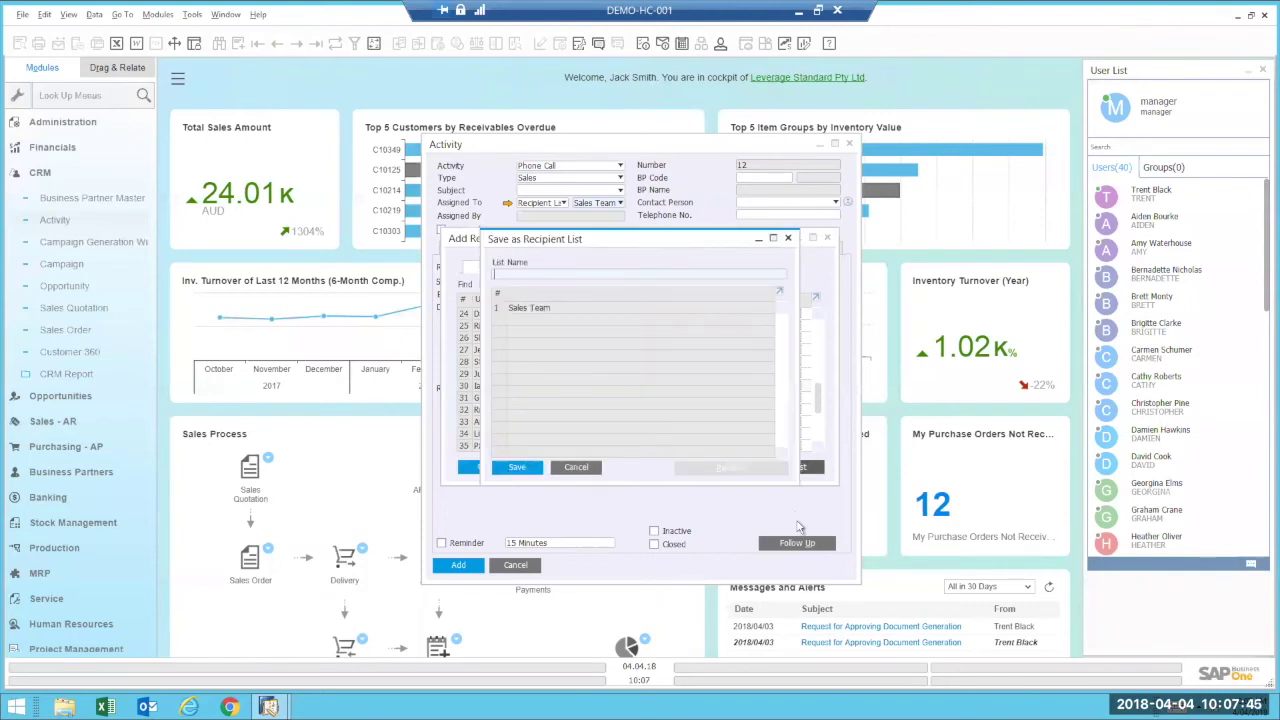
{"action": "type", "text": "Mae"}
{"action": "type", "text": "keting Team"}
{"action": "left_click", "coordinate": [516, 467]}
{"action": "left_click", "coordinate": [615, 204]}
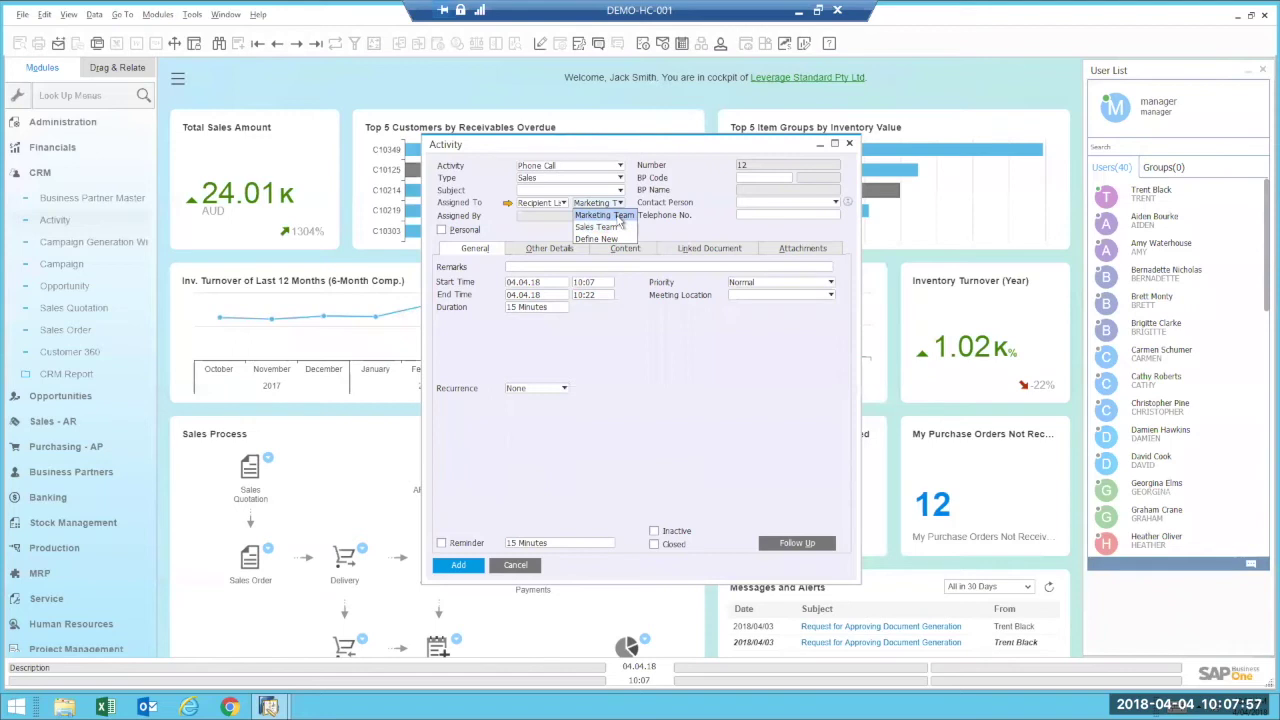
{"action": "left_click", "coordinate": [618, 215]}
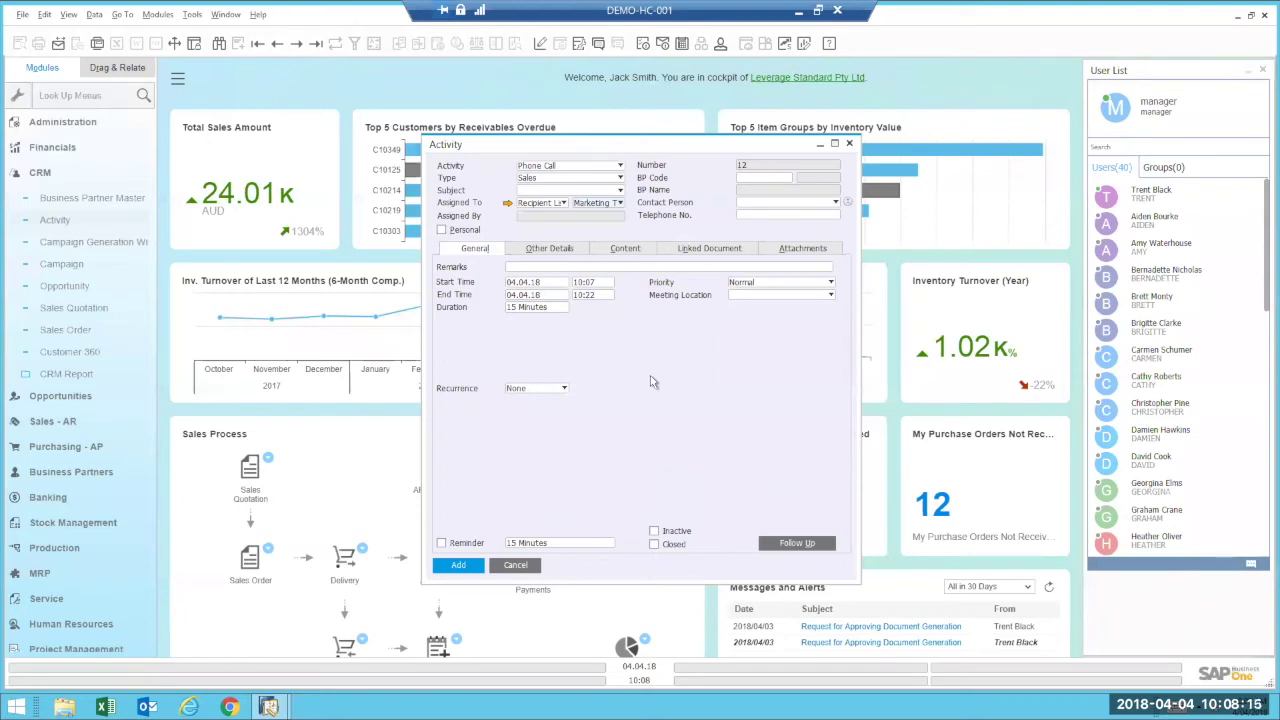
Switch the activity's assignment type to User, and examine the resource and project fields in its other details.
{"action": "left_click", "coordinate": [553, 206]}
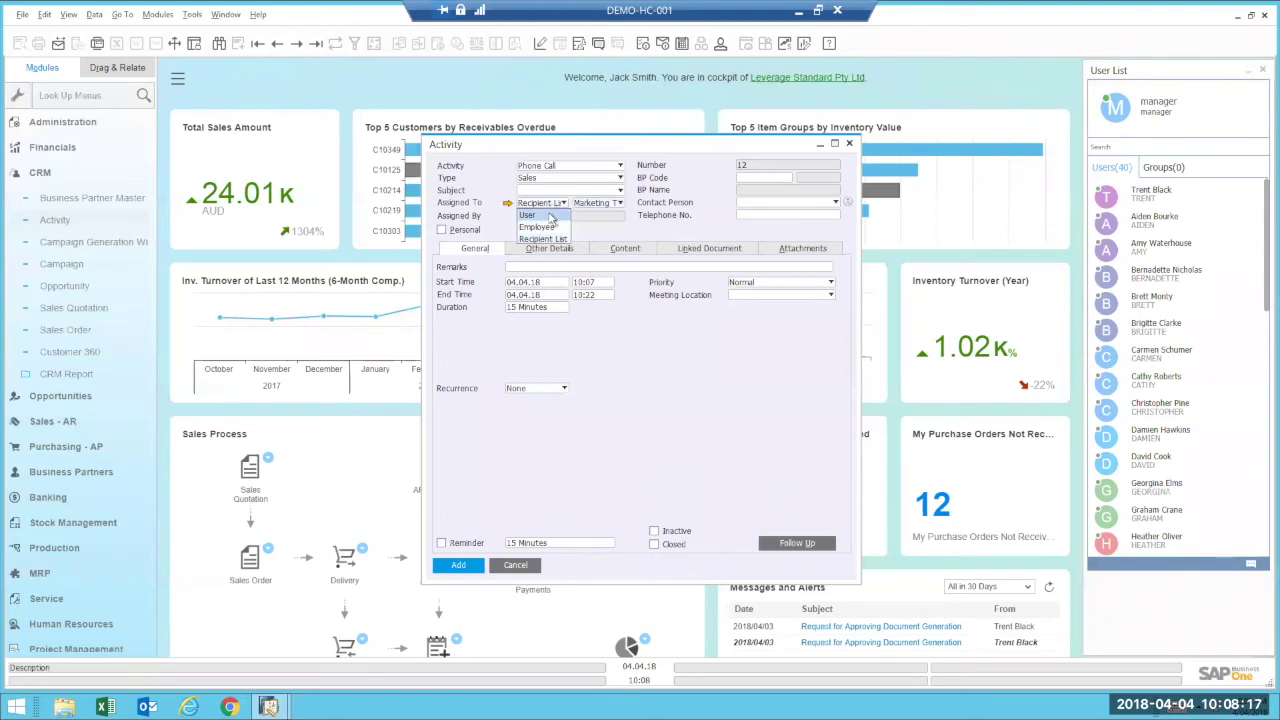
{"action": "left_click", "coordinate": [535, 214]}
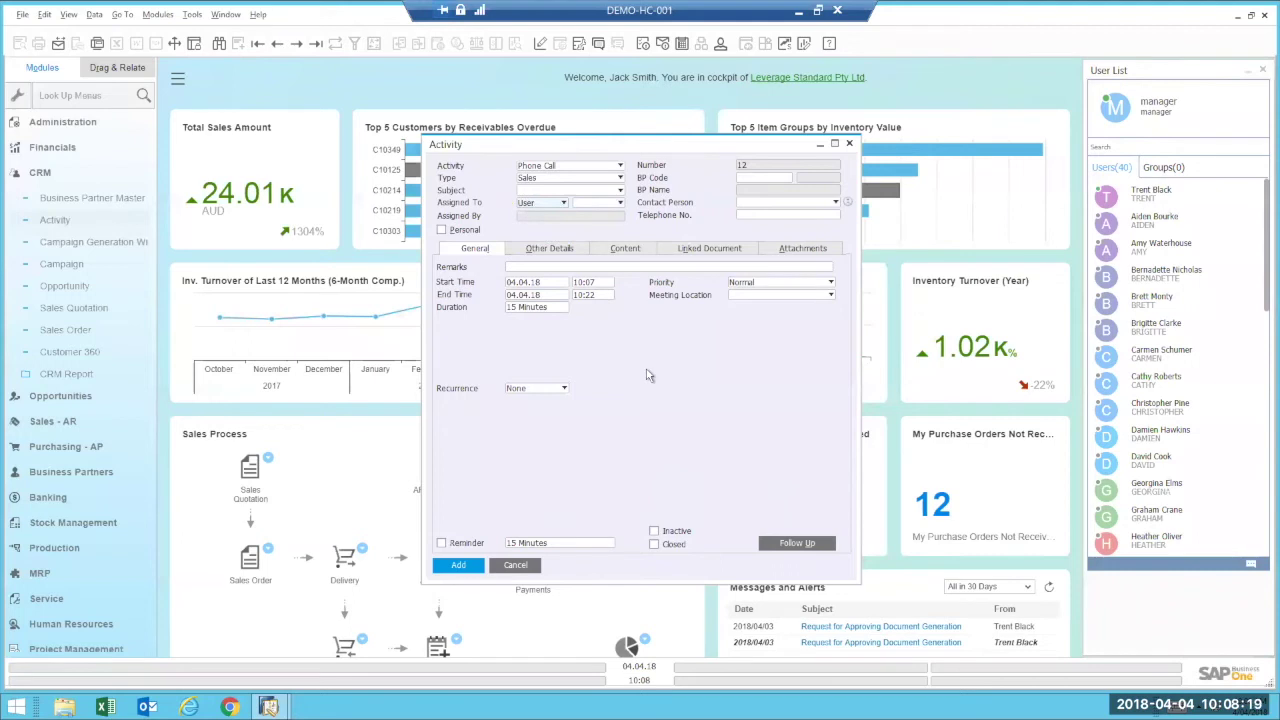
{"action": "left_click", "coordinate": [549, 250]}
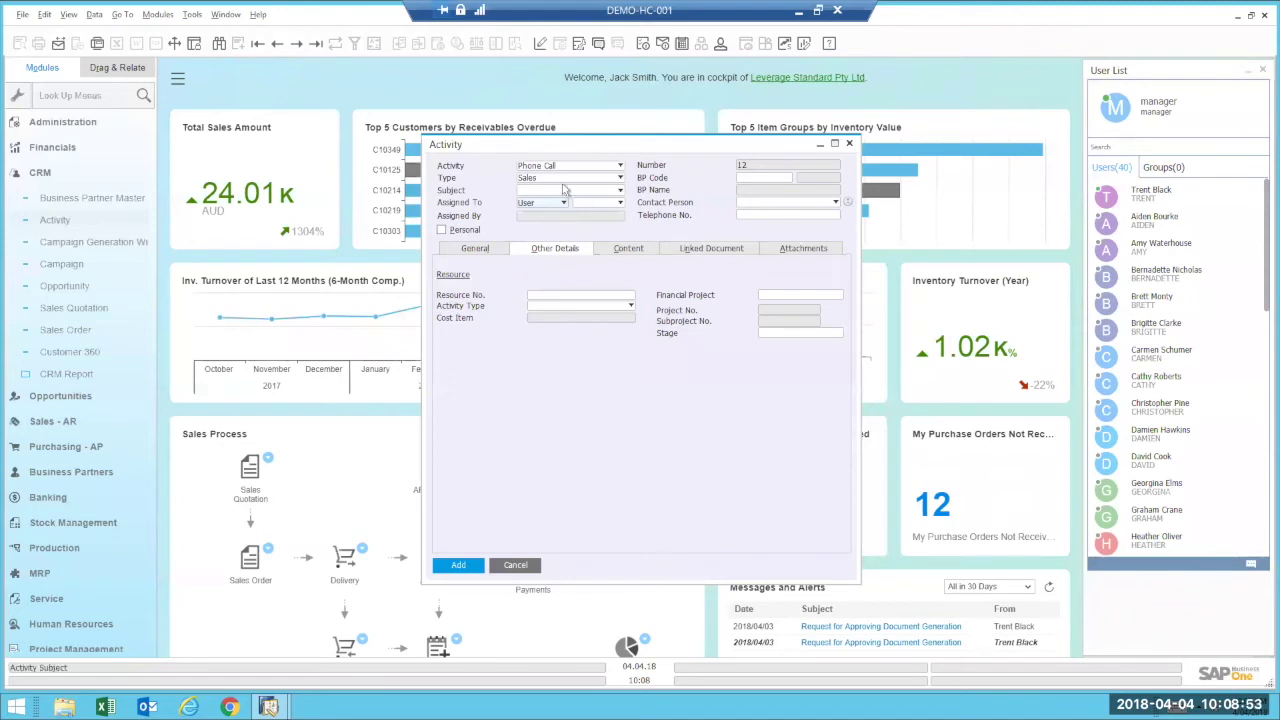
{"action": "left_click", "coordinate": [490, 250]}
Set the activity to Task, its type to Project and its subject to Meeting.
{"action": "left_click", "coordinate": [558, 170]}
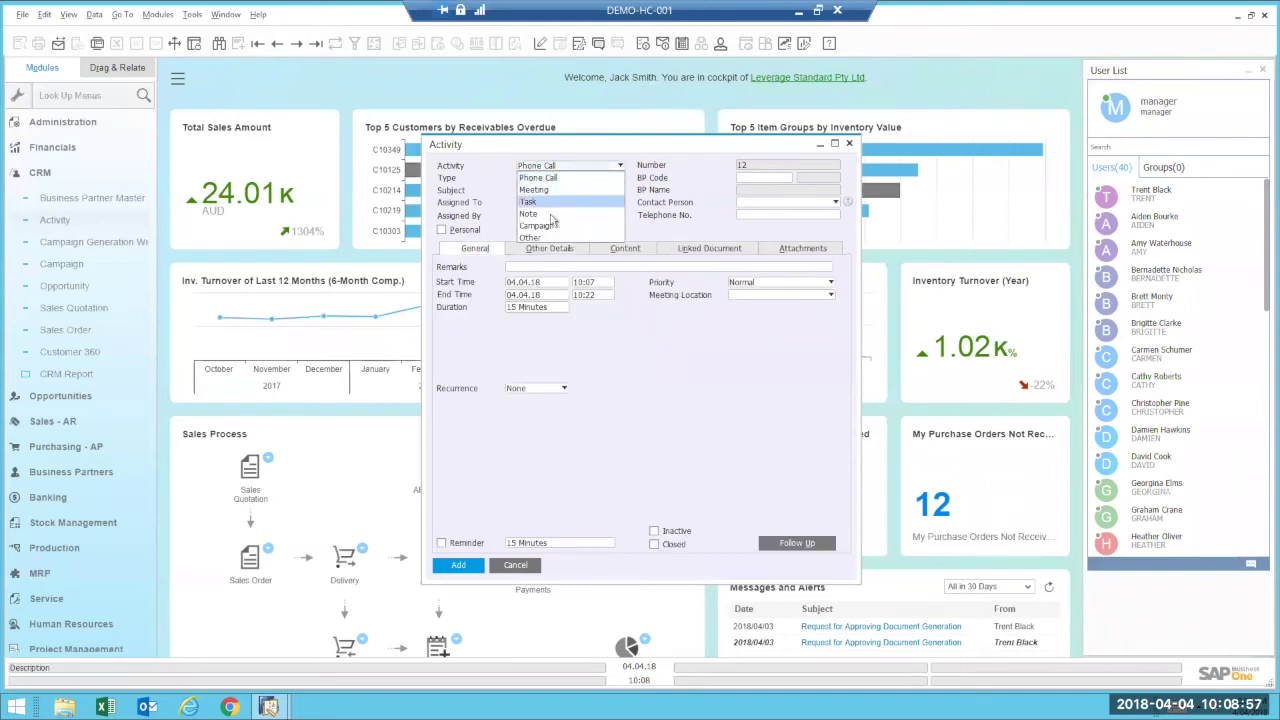
{"action": "left_click", "coordinate": [548, 202]}
{"action": "left_click", "coordinate": [548, 179]}
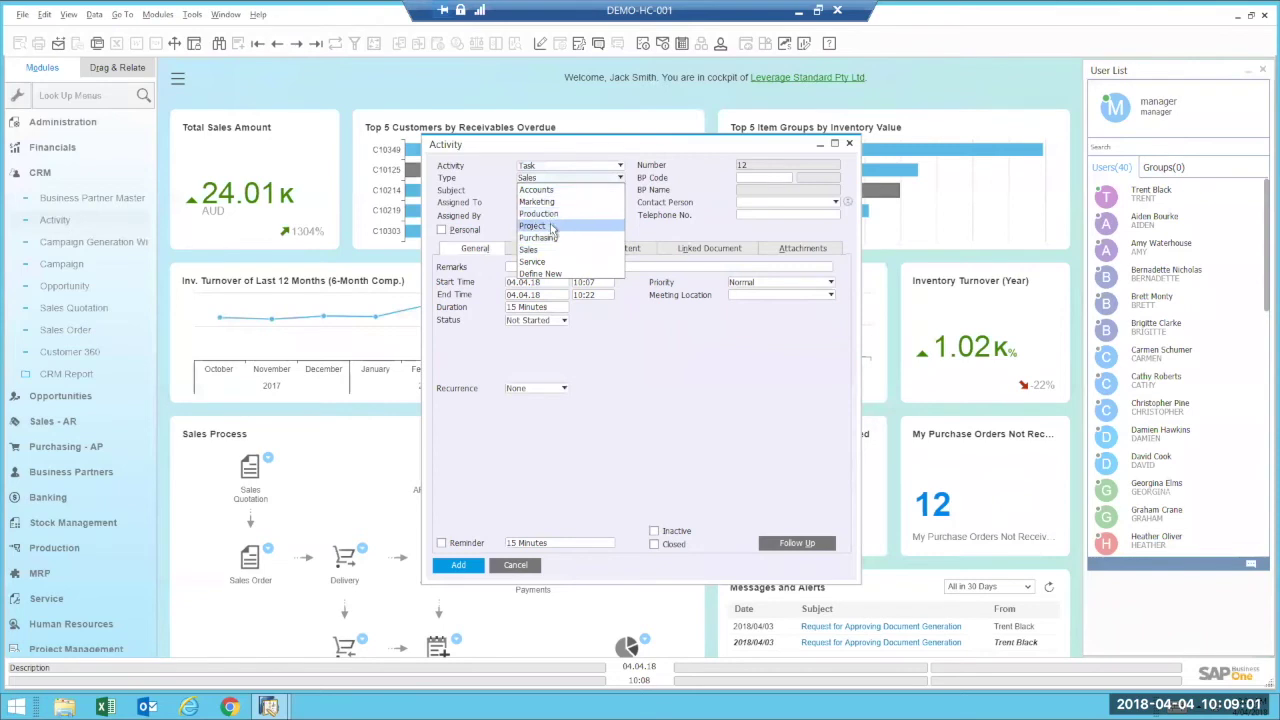
{"action": "left_click", "coordinate": [551, 228]}
{"action": "left_click", "coordinate": [558, 190]}
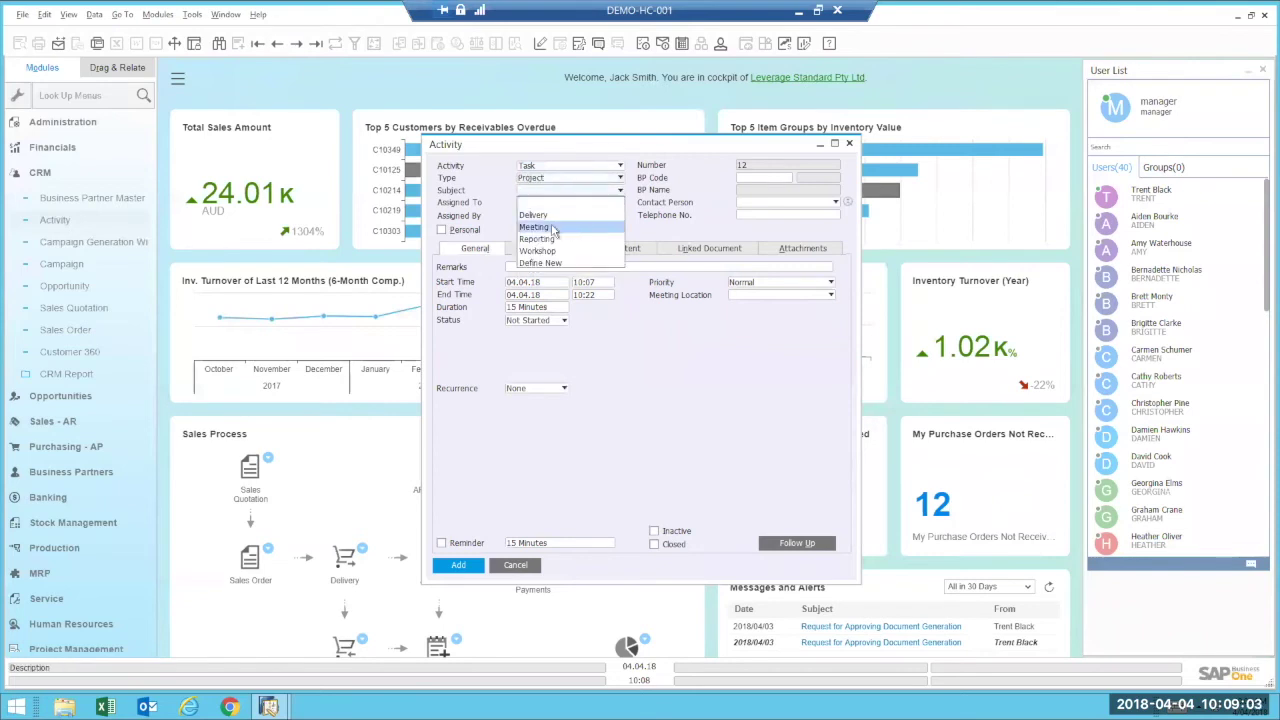
{"action": "left_click", "coordinate": [553, 228]}
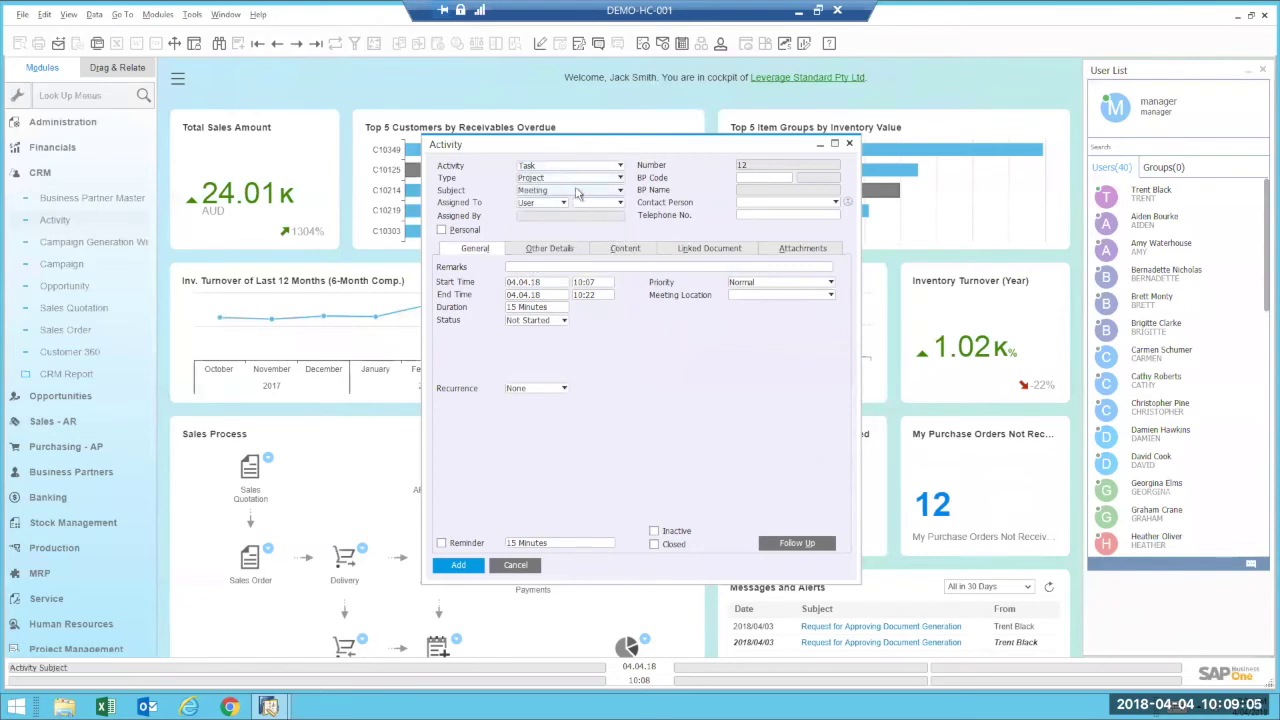
Change the activity's subject to Workshop and enter the remark "Workshop meeting for project".
{"action": "left_click", "coordinate": [576, 192]}
{"action": "left_click", "coordinate": [540, 251]}
{"action": "left_click", "coordinate": [544, 268]}
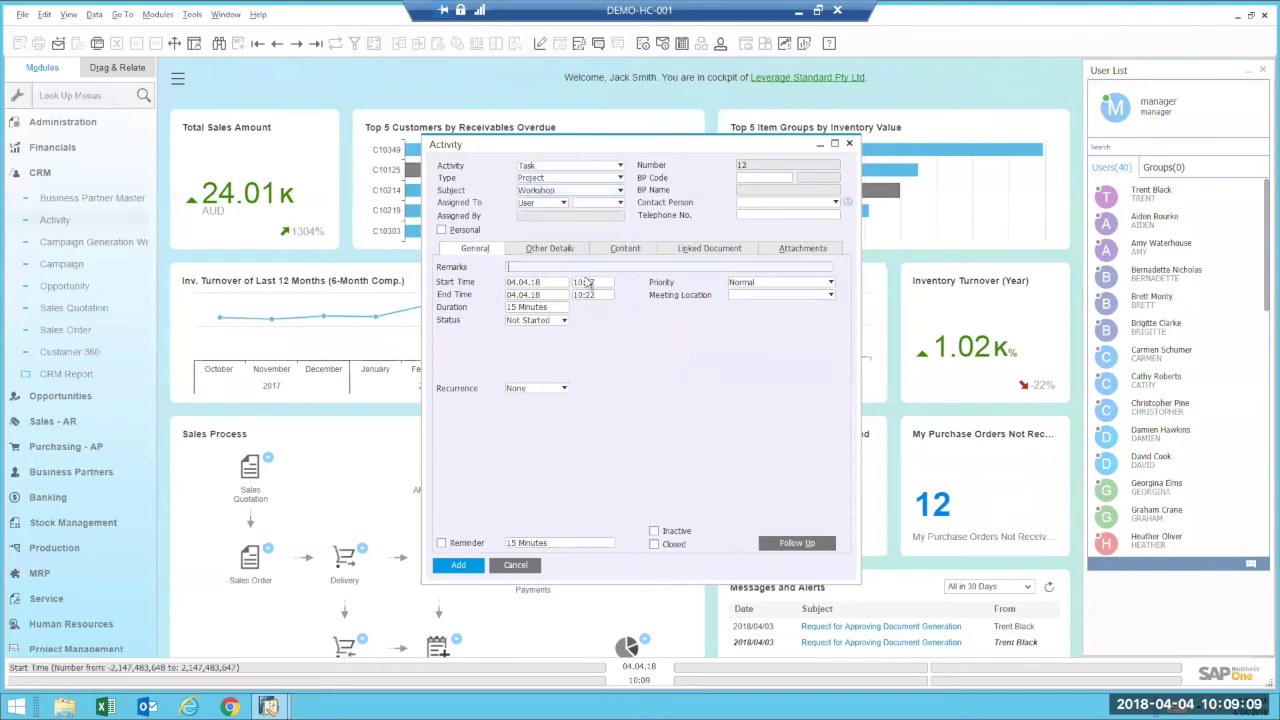
{"action": "type", "text": "Workshop p"}
{"action": "type", "text": "eetng for pojec"}
{"action": "type", "text": "ojec"}
Set Zoomlounge International Ltd as the activity's business partner and make the duration 60 minutes.
{"action": "left_click", "coordinate": [763, 180]}
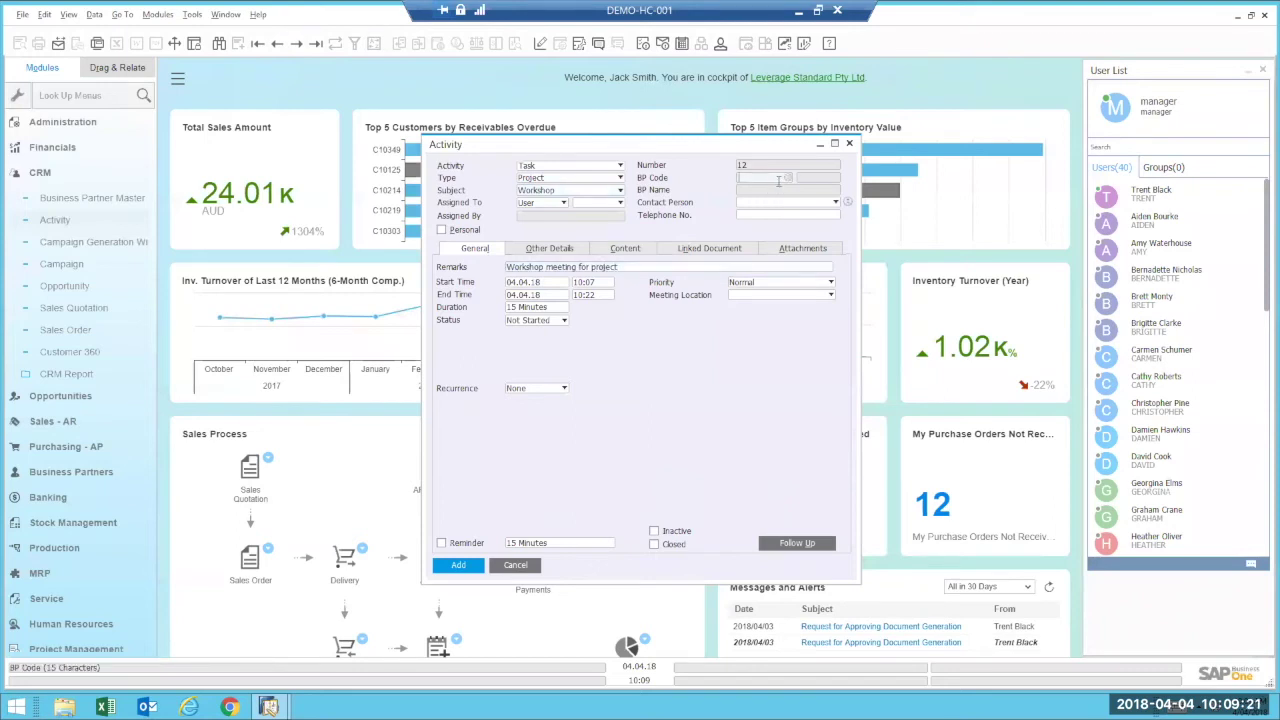
{"action": "left_click", "coordinate": [788, 180]}
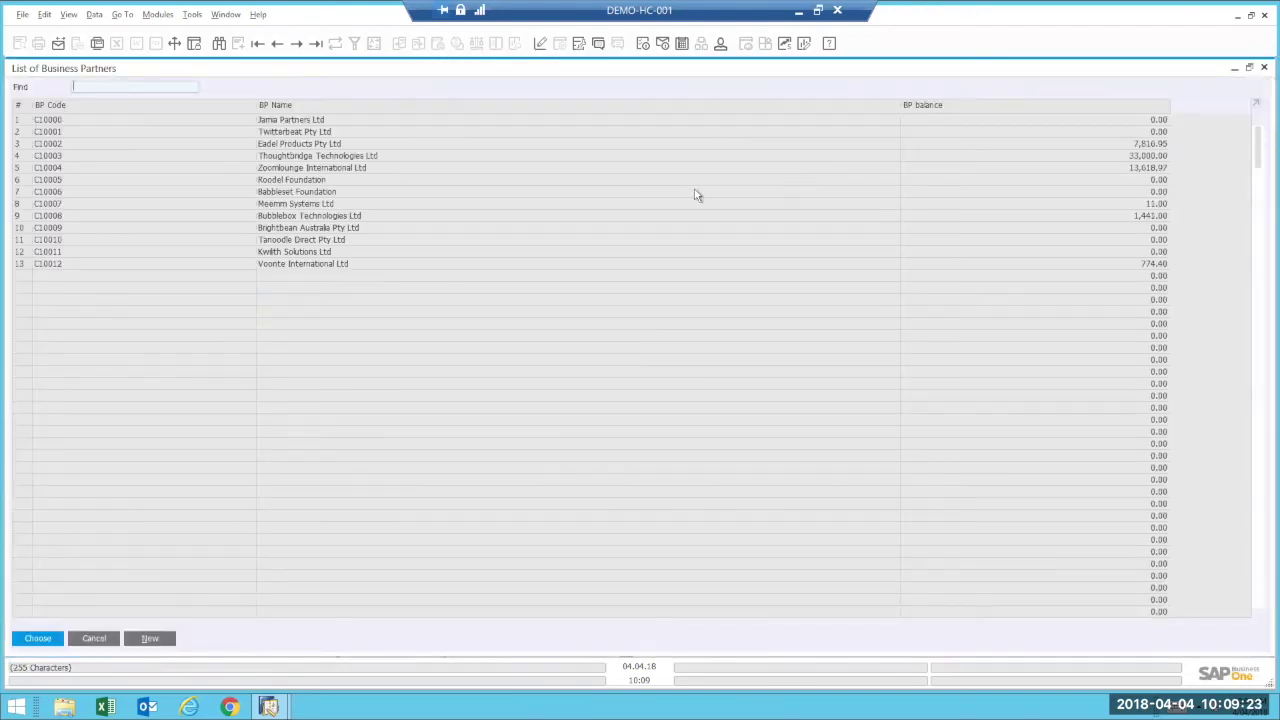
{"action": "double_click", "coordinate": [290, 168]}
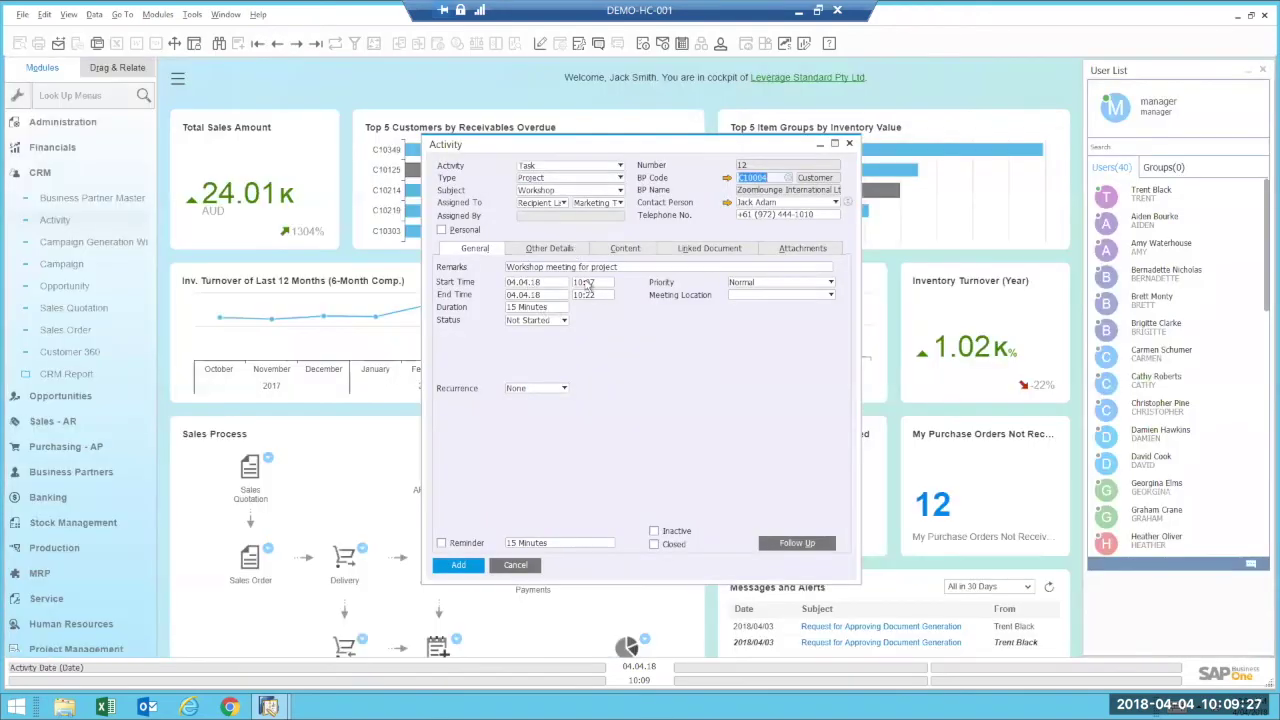
{"action": "left_click", "coordinate": [553, 309]}
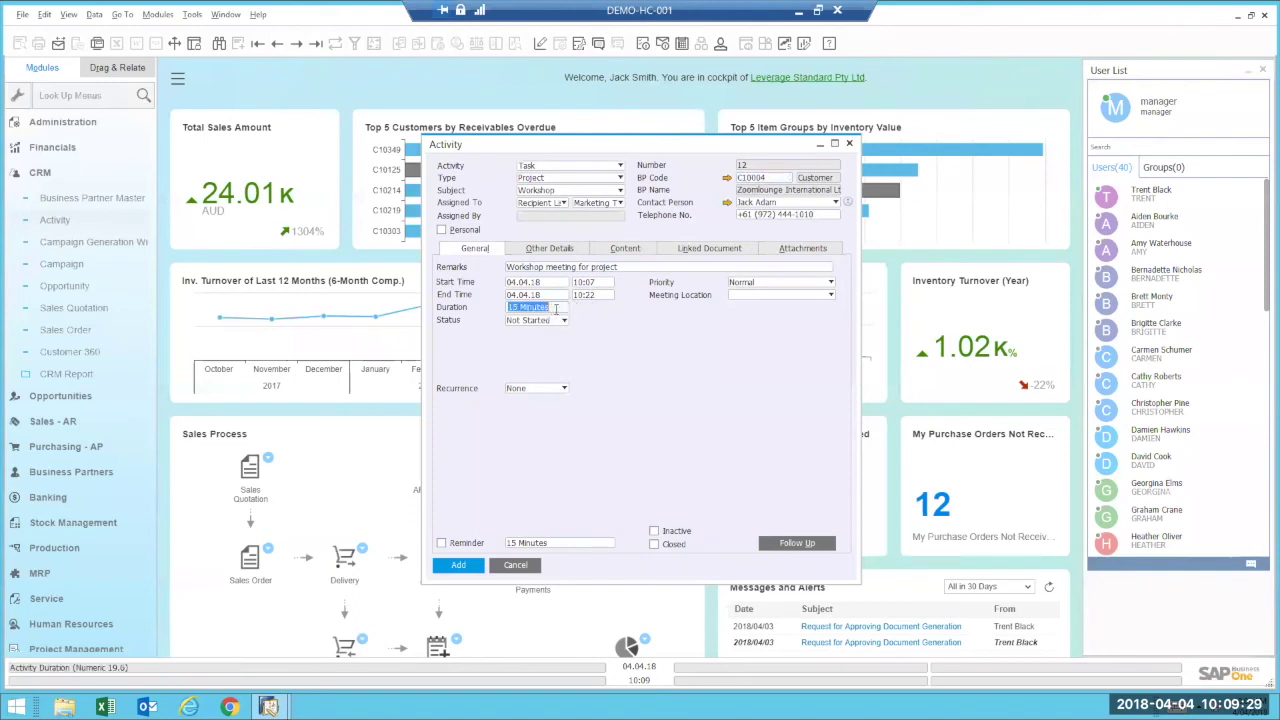
{"action": "type", "text": "60M"}
{"action": "key", "text": "Tab"}
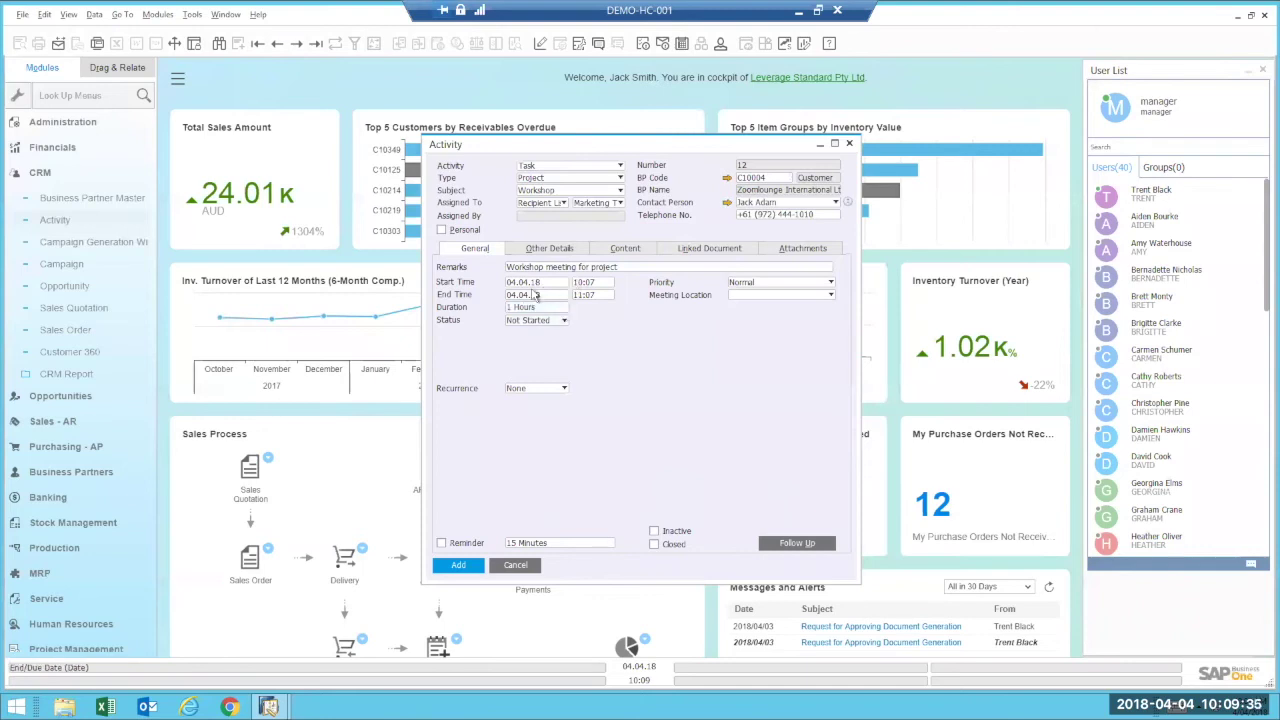
In the activity's other details, choose resource RS1011 (QA Inspector) and set the resource's activity type to Project Management.
{"action": "left_click", "coordinate": [547, 255]}
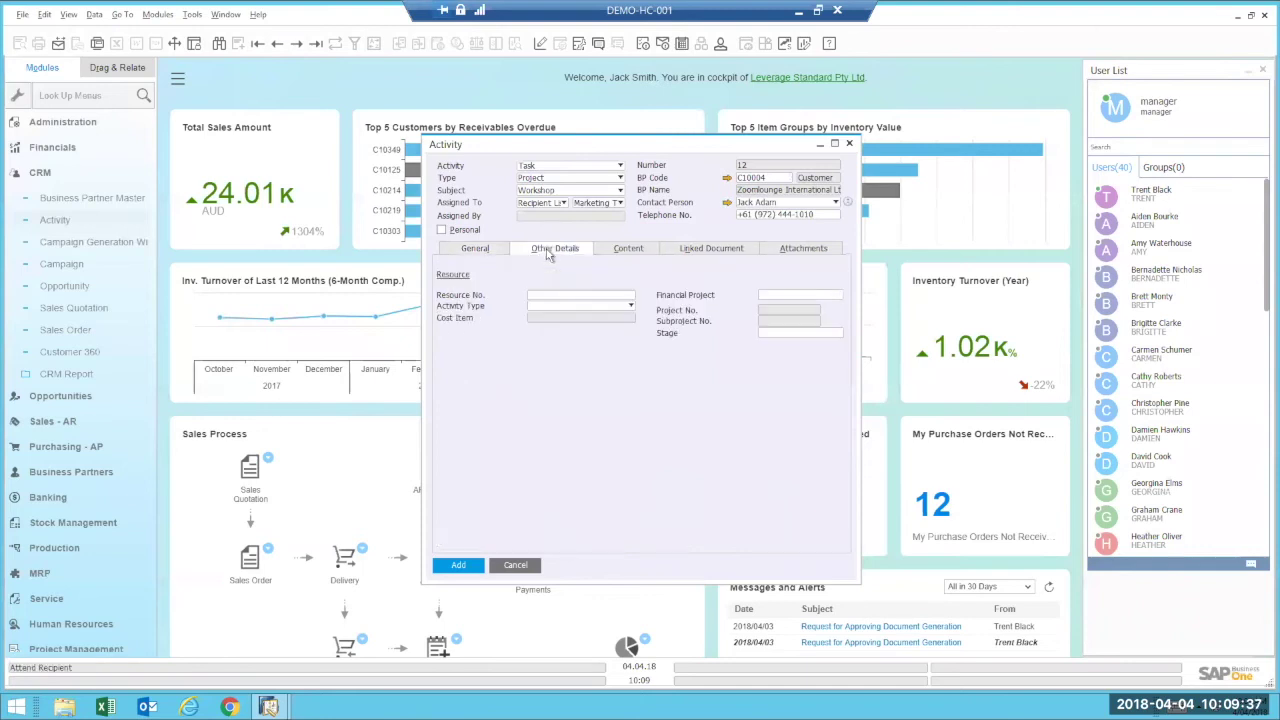
{"action": "left_click", "coordinate": [555, 296]}
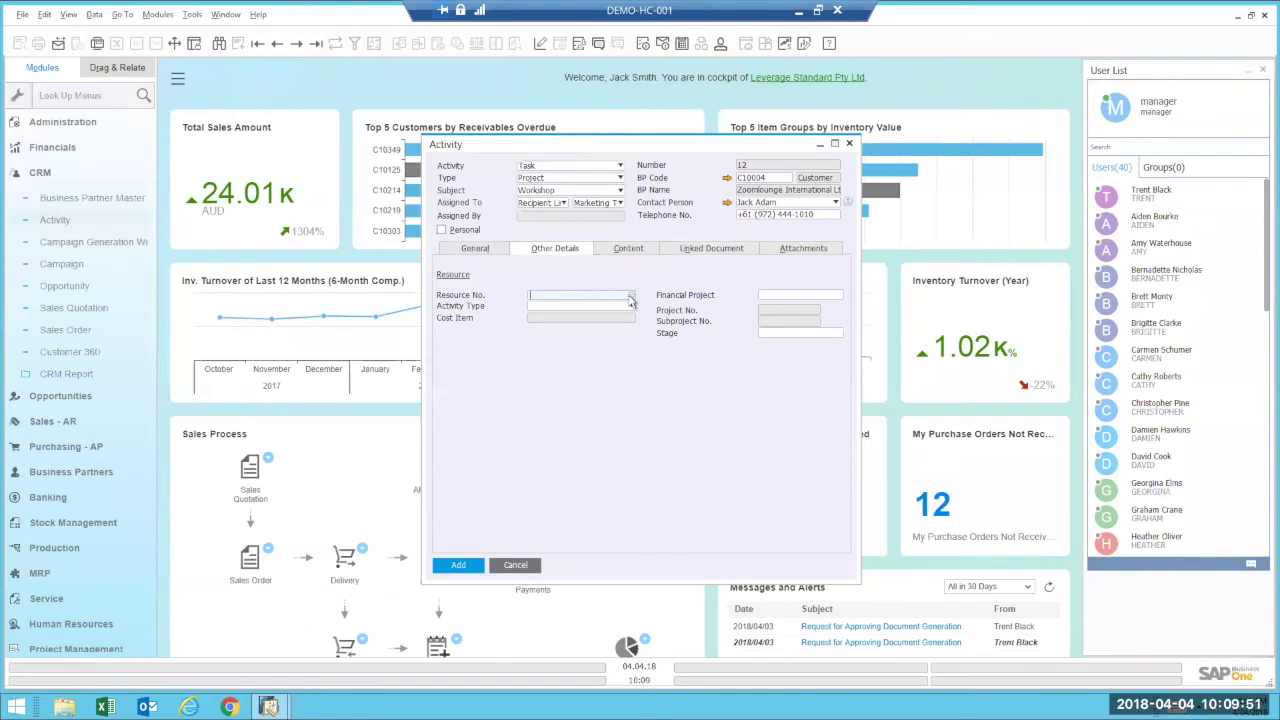
{"action": "left_click", "coordinate": [630, 299]}
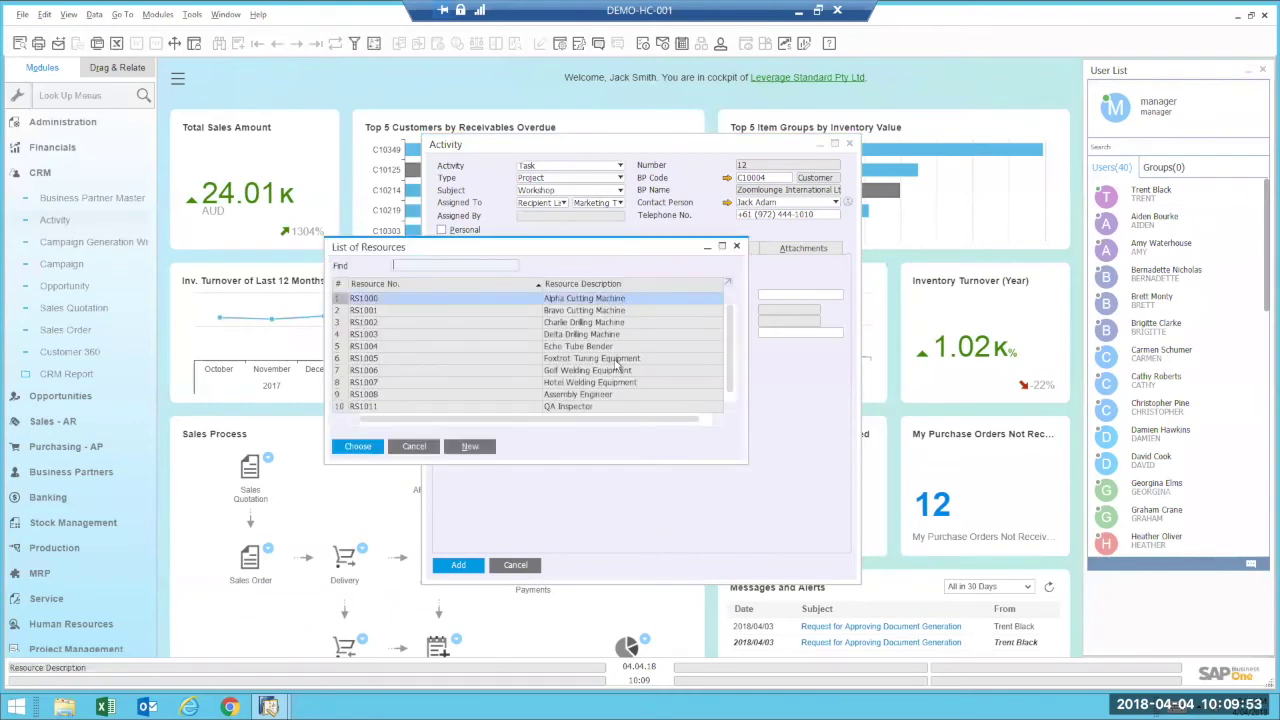
{"action": "scroll", "coordinate": [628, 368], "scroll_direction": "down", "scroll_amount": 1}
{"action": "left_click", "coordinate": [571, 397]}
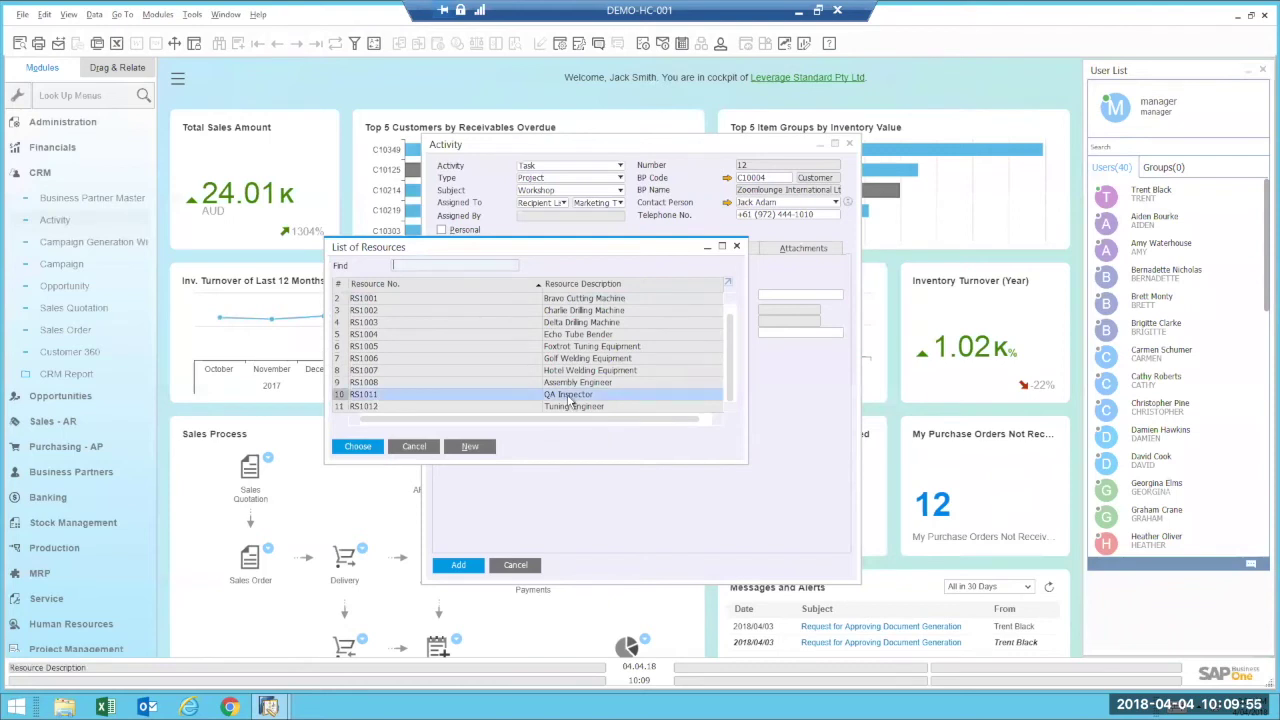
{"action": "double_click", "coordinate": [571, 397]}
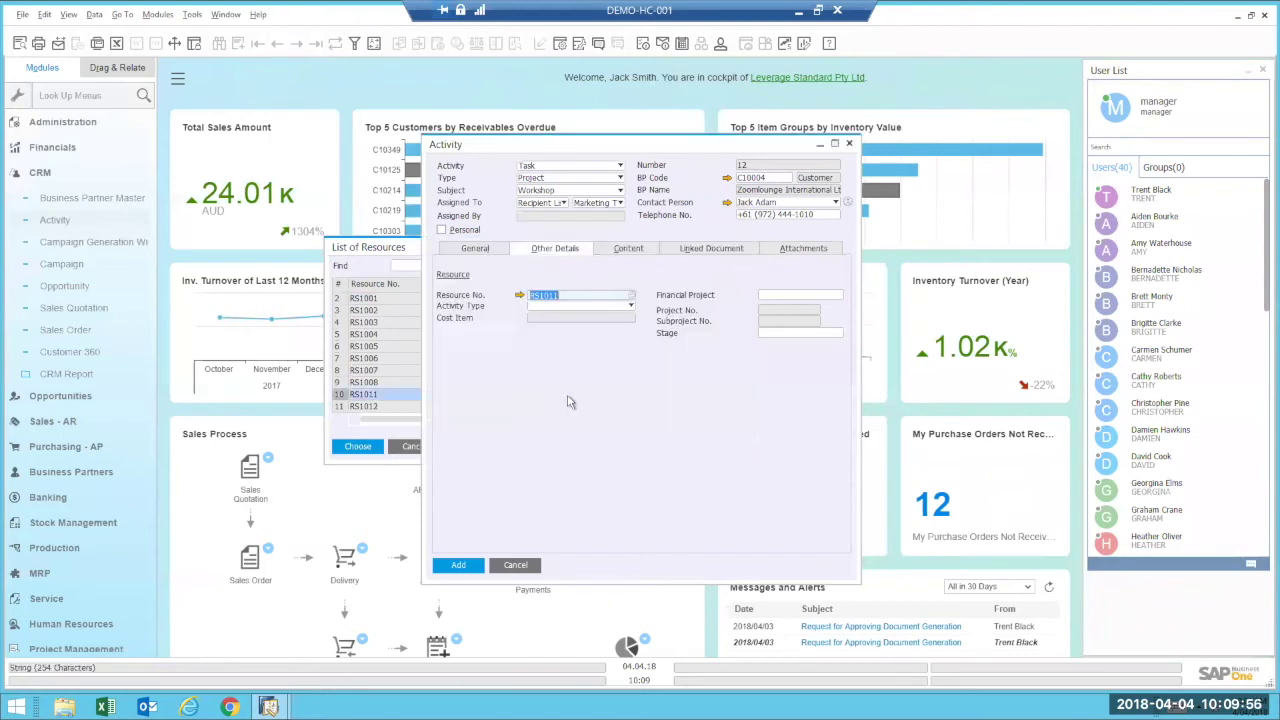
{"action": "left_click", "coordinate": [592, 306]}
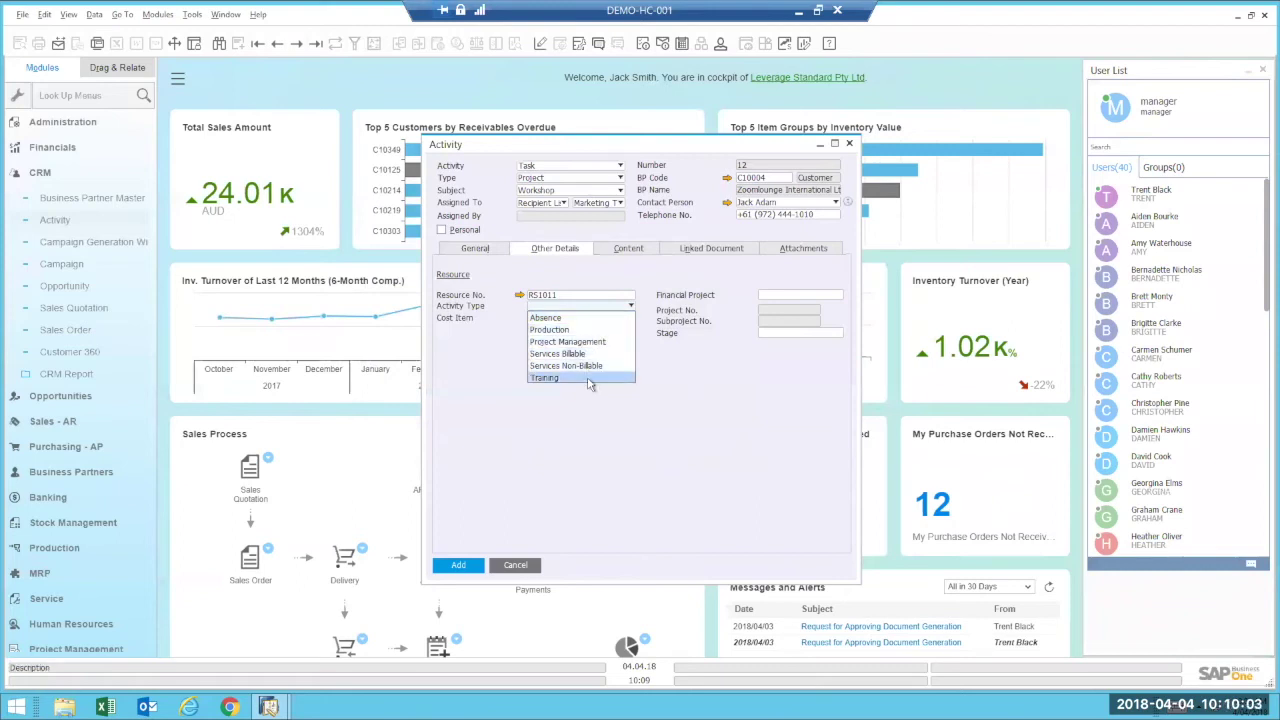
{"action": "left_click", "coordinate": [548, 342]}
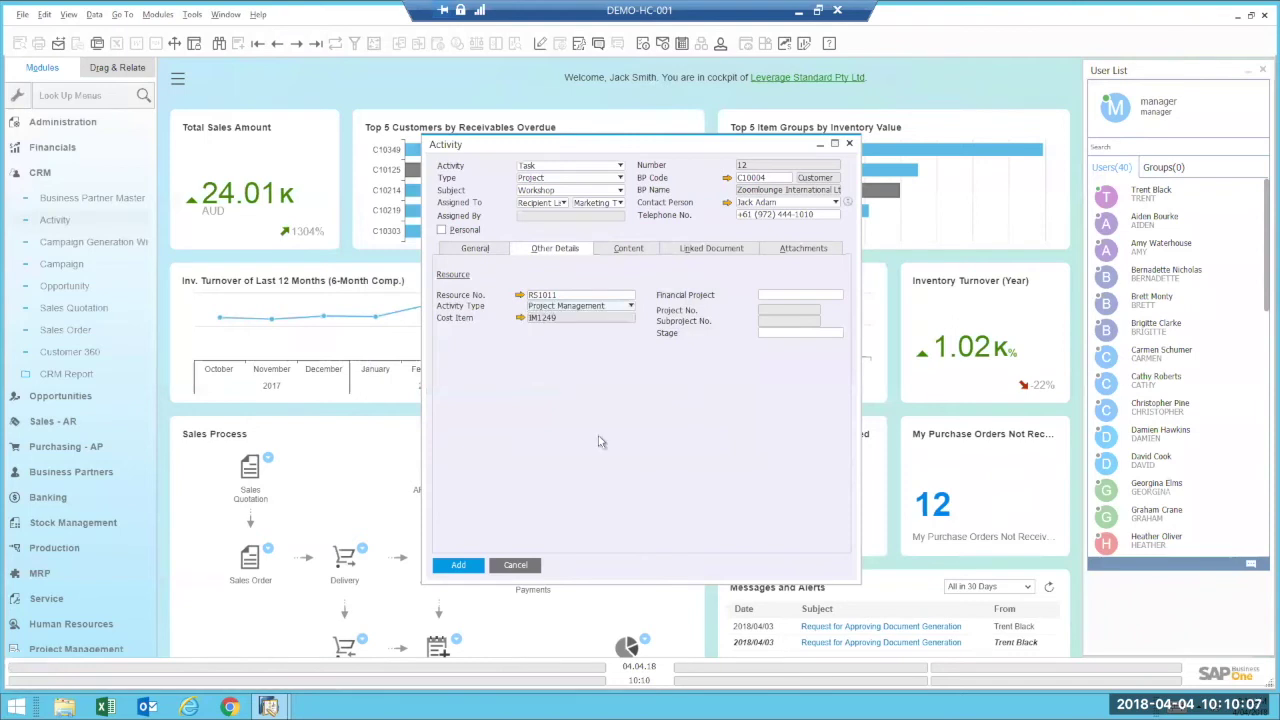
Link the activity to financial project 1001, Zoomlounge Workshop Fitout.
{"action": "left_click", "coordinate": [791, 298]}
{"action": "left_click", "coordinate": [839, 297]}
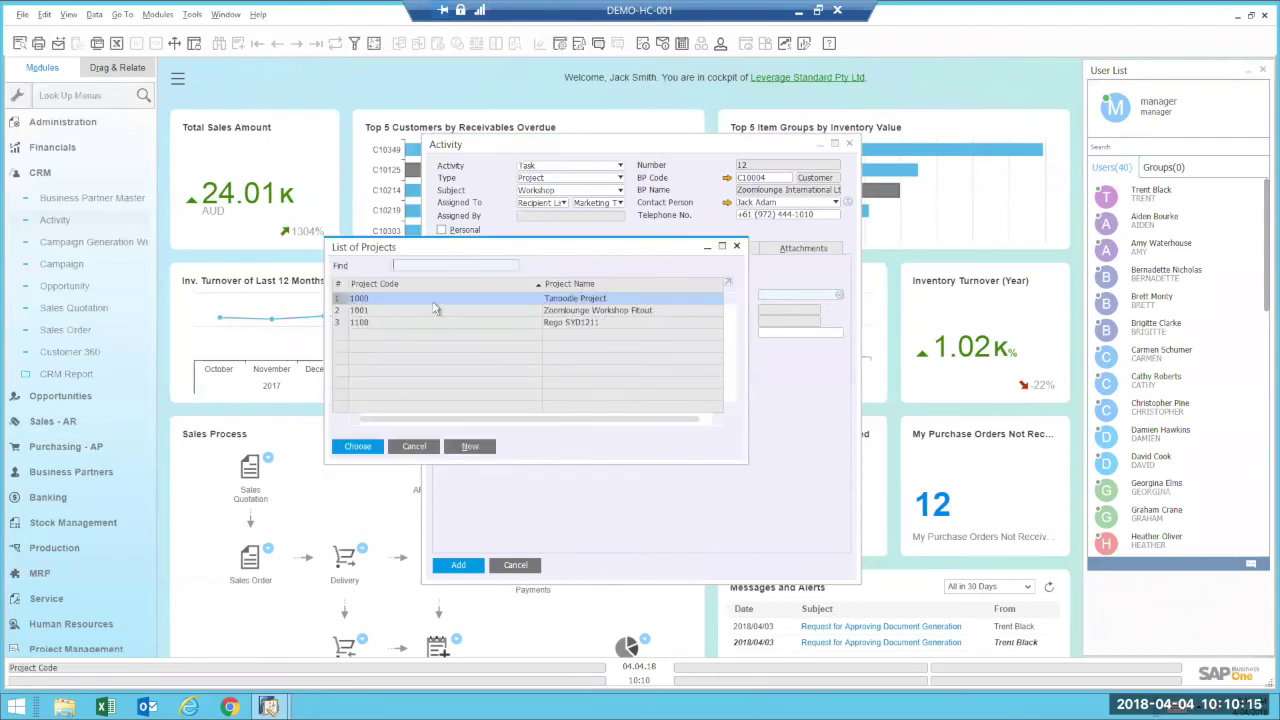
{"action": "double_click", "coordinate": [522, 310]}
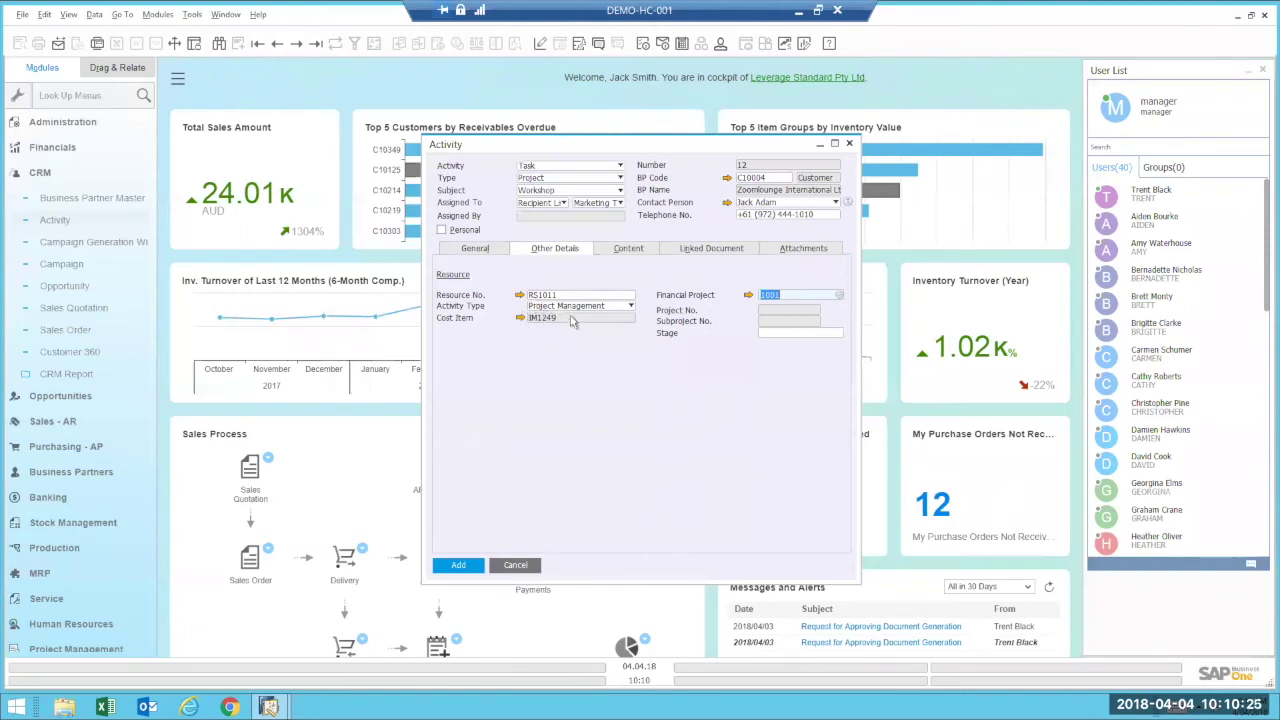
Show all stages of New Workshop Fitouts and assign the activity to stage 4-3-1 under Sydney Workshop.
{"action": "left_click", "coordinate": [829, 334]}
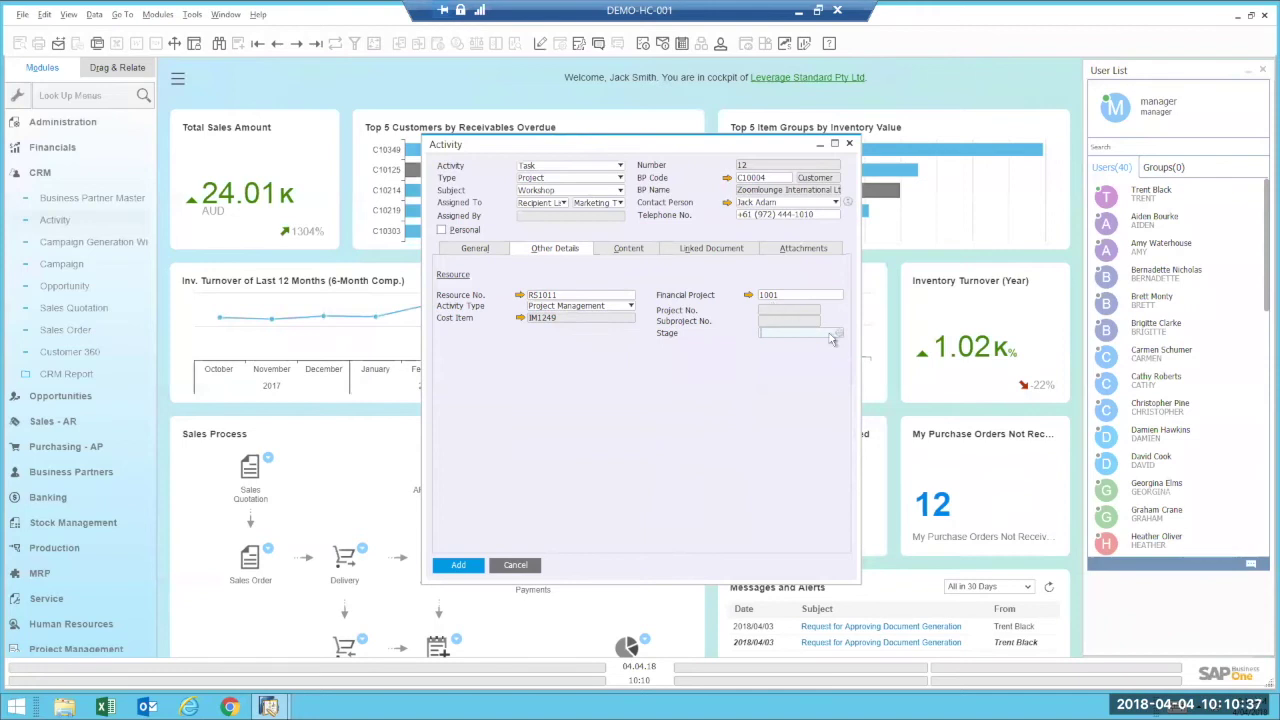
{"action": "left_click", "coordinate": [838, 338]}
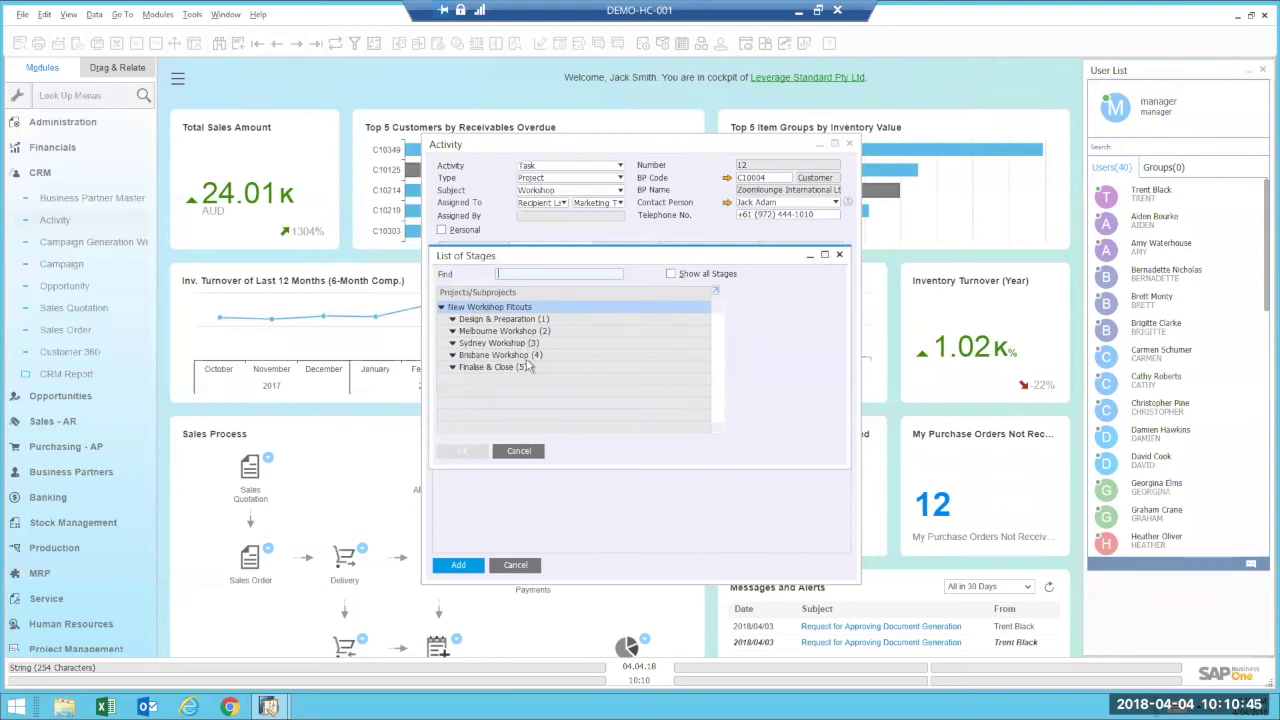
{"action": "left_click", "coordinate": [671, 273]}
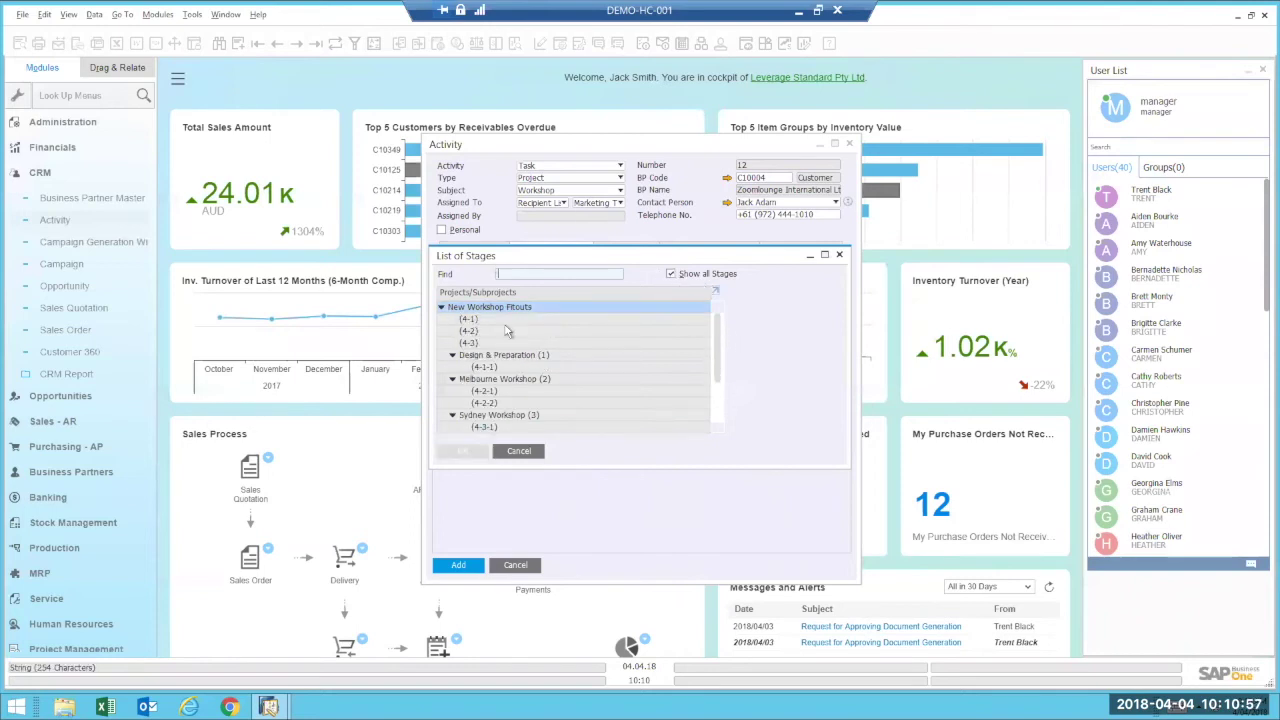
{"action": "left_click", "coordinate": [486, 427]}
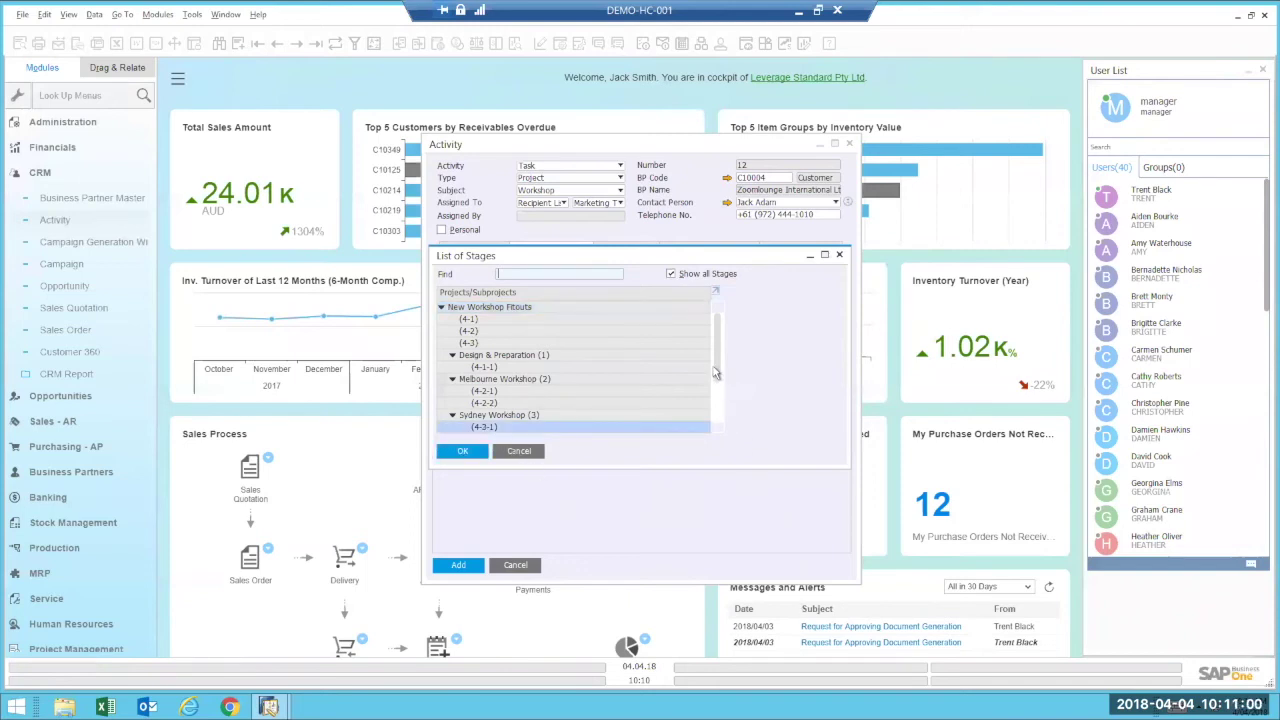
{"action": "left_click", "coordinate": [452, 450]}
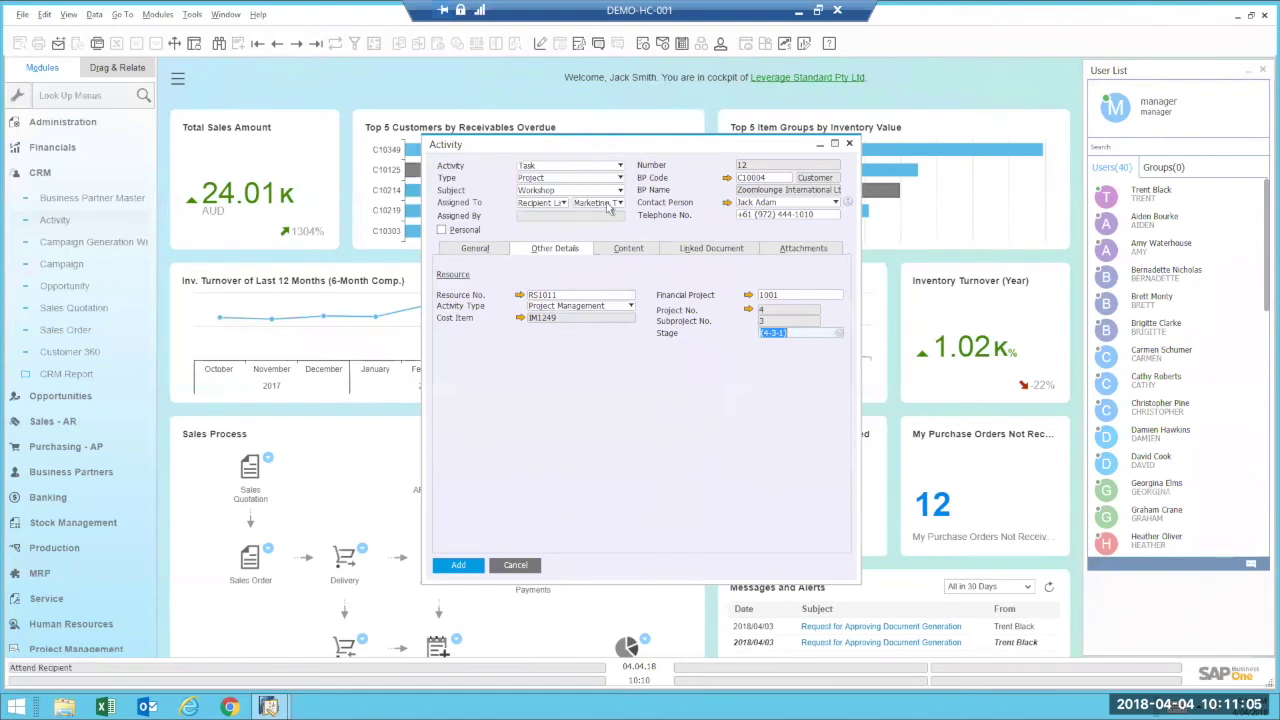
Reassign the activity from the recipient list to a single user, add it, and close the activity form.
{"action": "left_click", "coordinate": [548, 203]}
{"action": "left_click", "coordinate": [535, 215]}
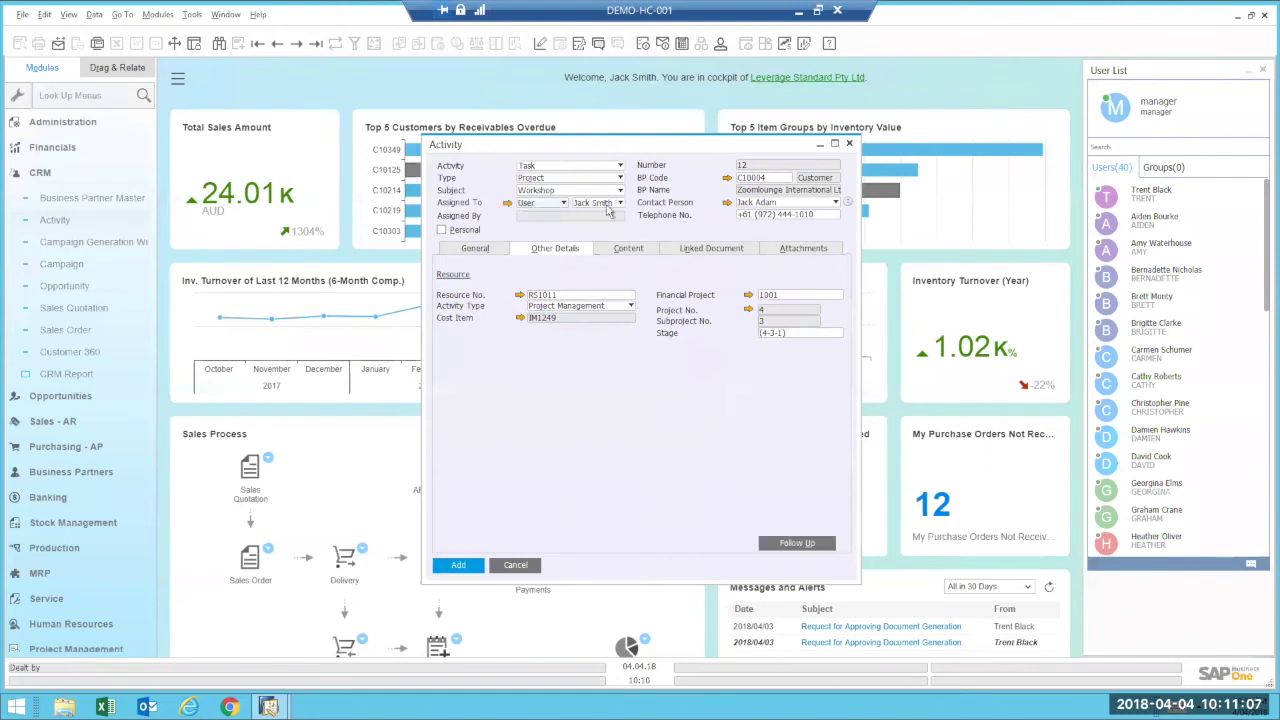
{"action": "left_click", "coordinate": [610, 203]}
{"action": "left_click", "coordinate": [624, 262]}
{"action": "left_click", "coordinate": [471, 249]}
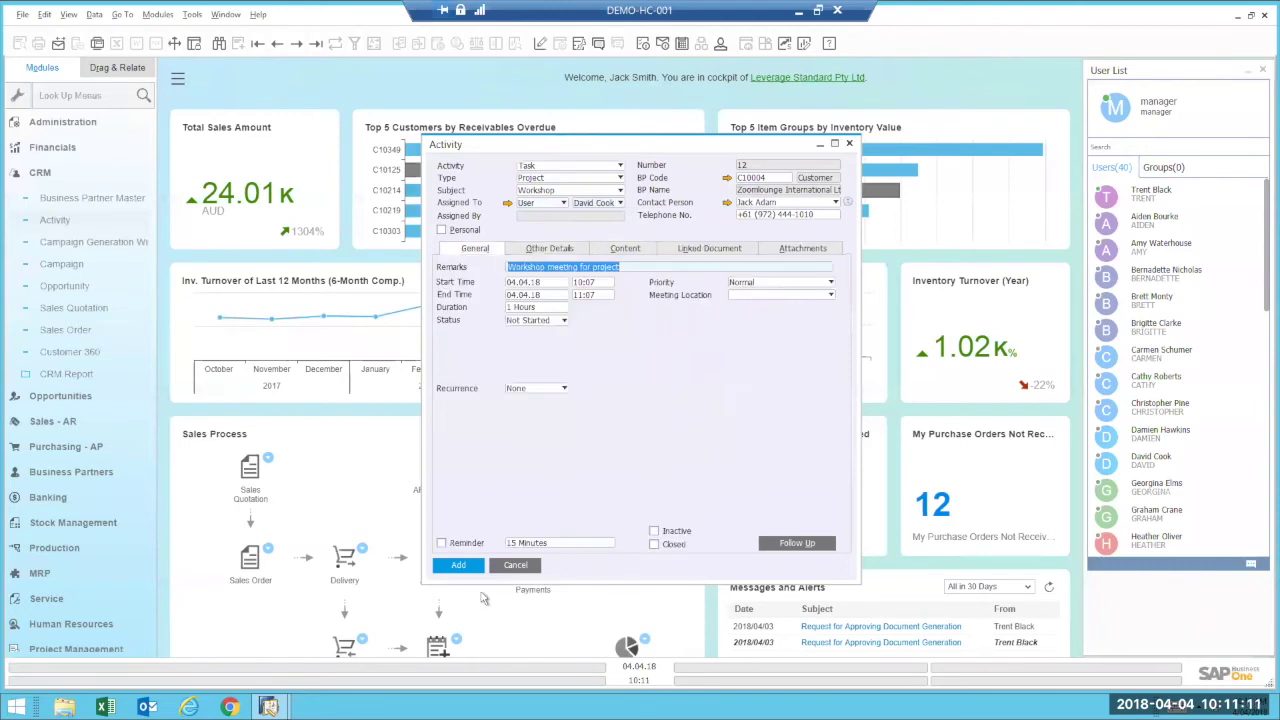
{"action": "left_click", "coordinate": [459, 566]}
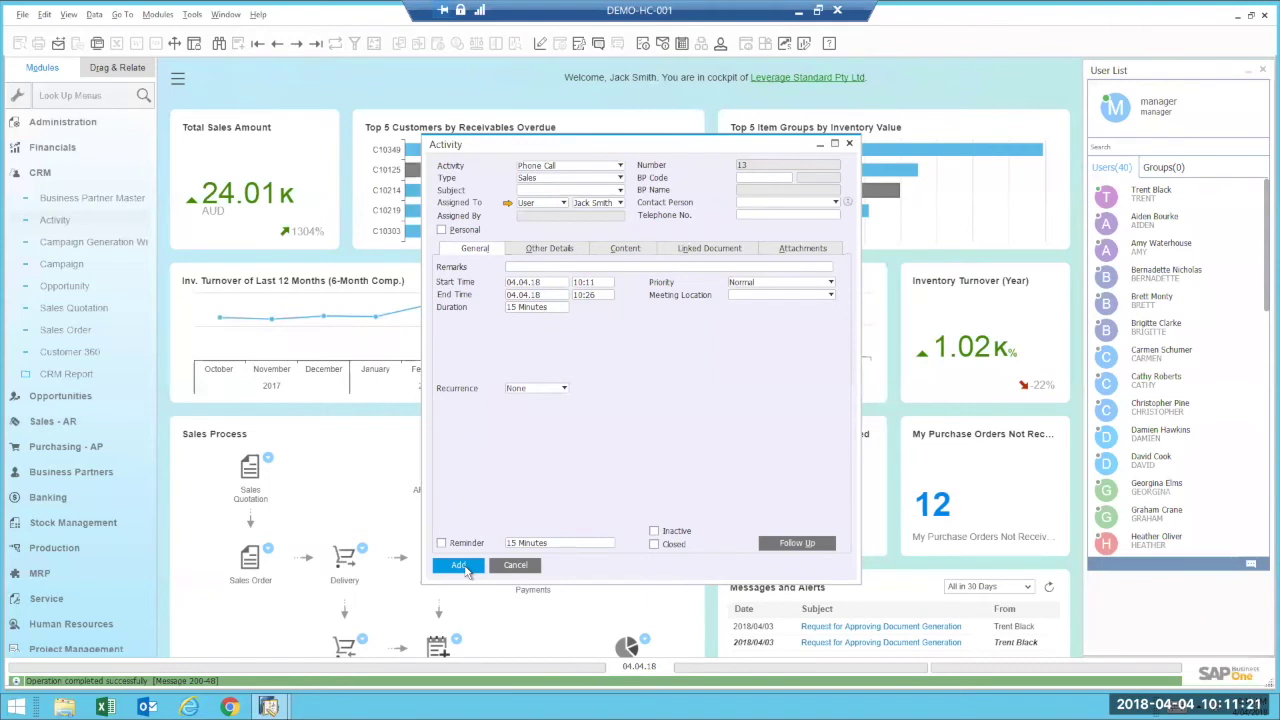
{"action": "left_click", "coordinate": [516, 566]}
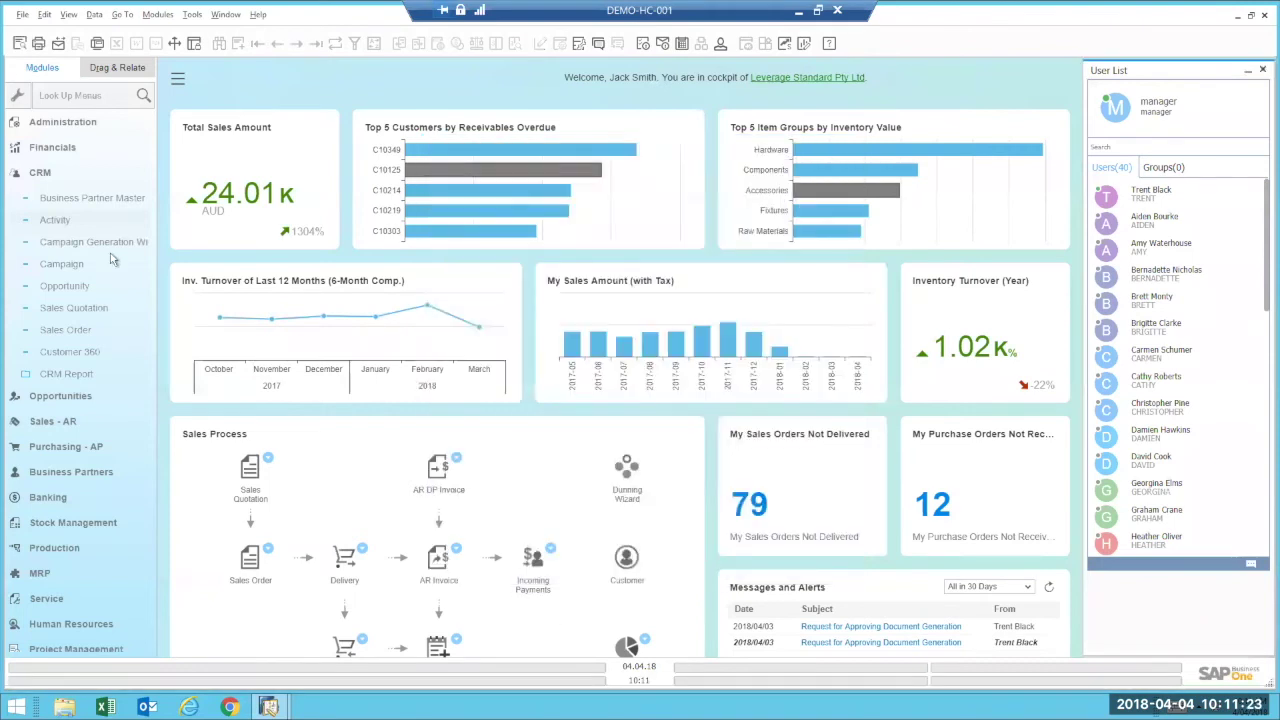
Open the New Workshop Fitouts project from Project Management in a maximized window.
{"action": "left_click", "coordinate": [41, 176]}
{"action": "left_click", "coordinate": [41, 176]}
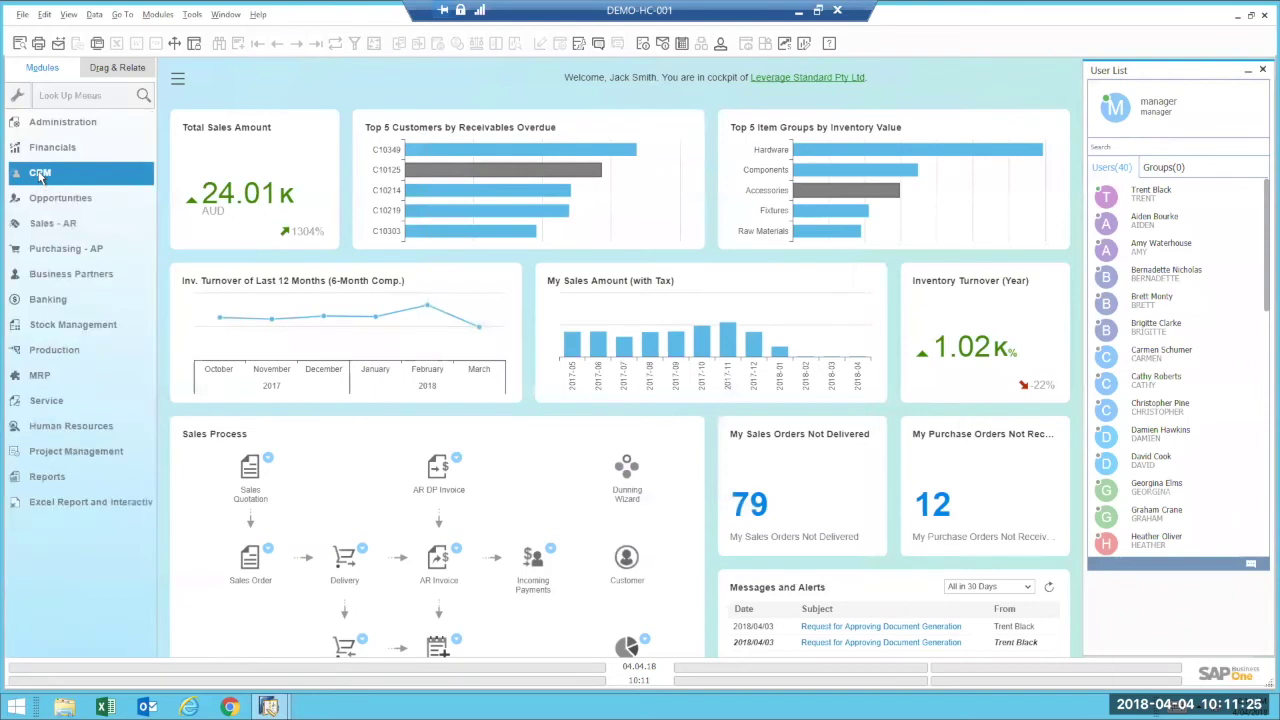
{"action": "left_click", "coordinate": [89, 459]}
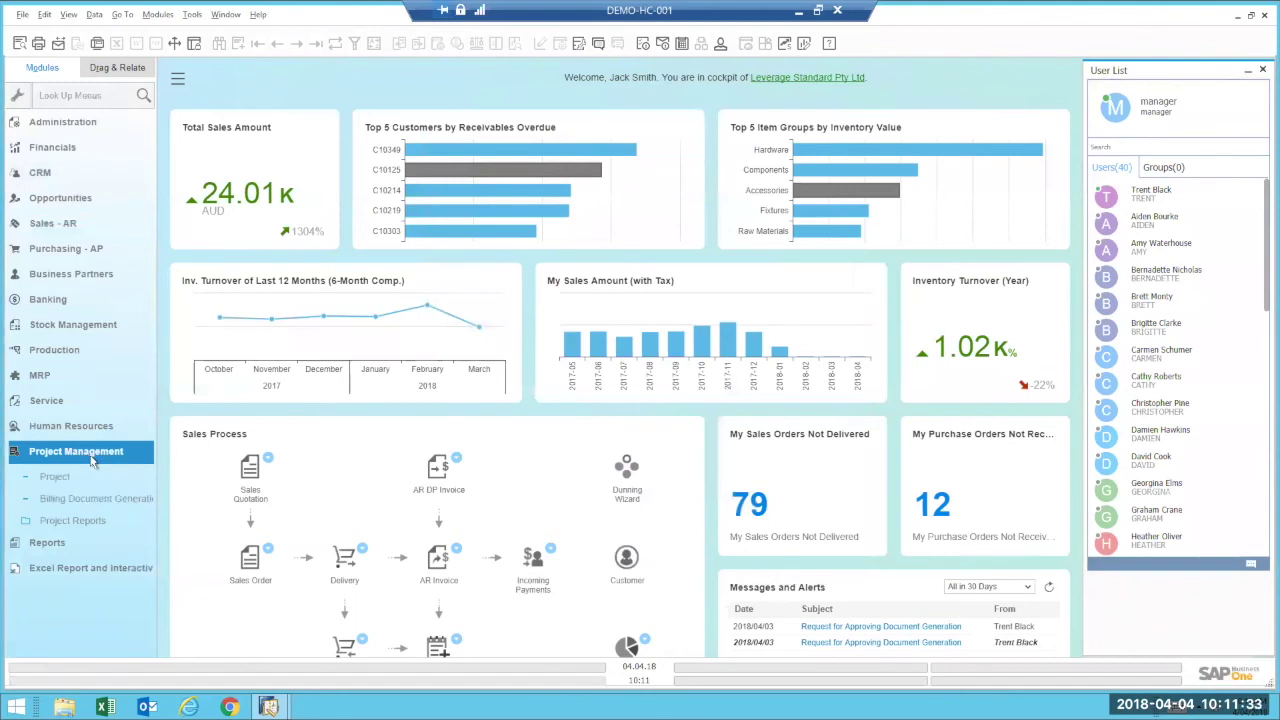
{"action": "left_click", "coordinate": [78, 476]}
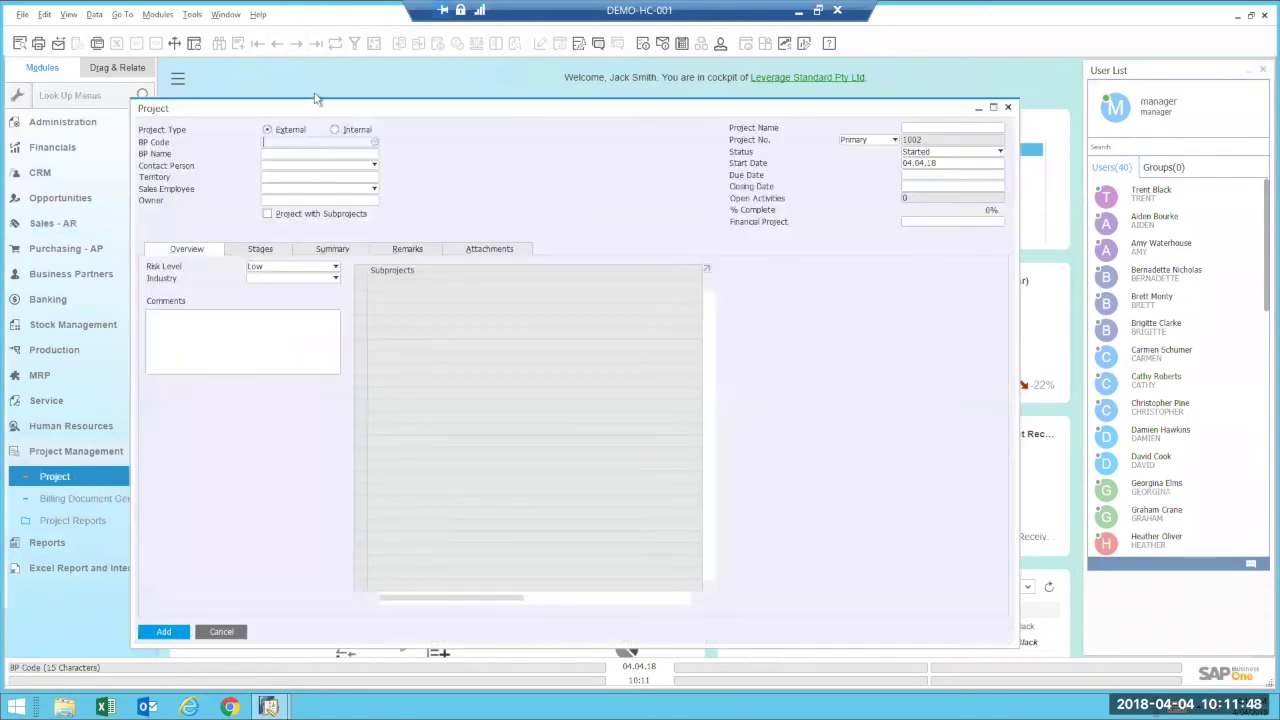
{"action": "double_click", "coordinate": [316, 105]}
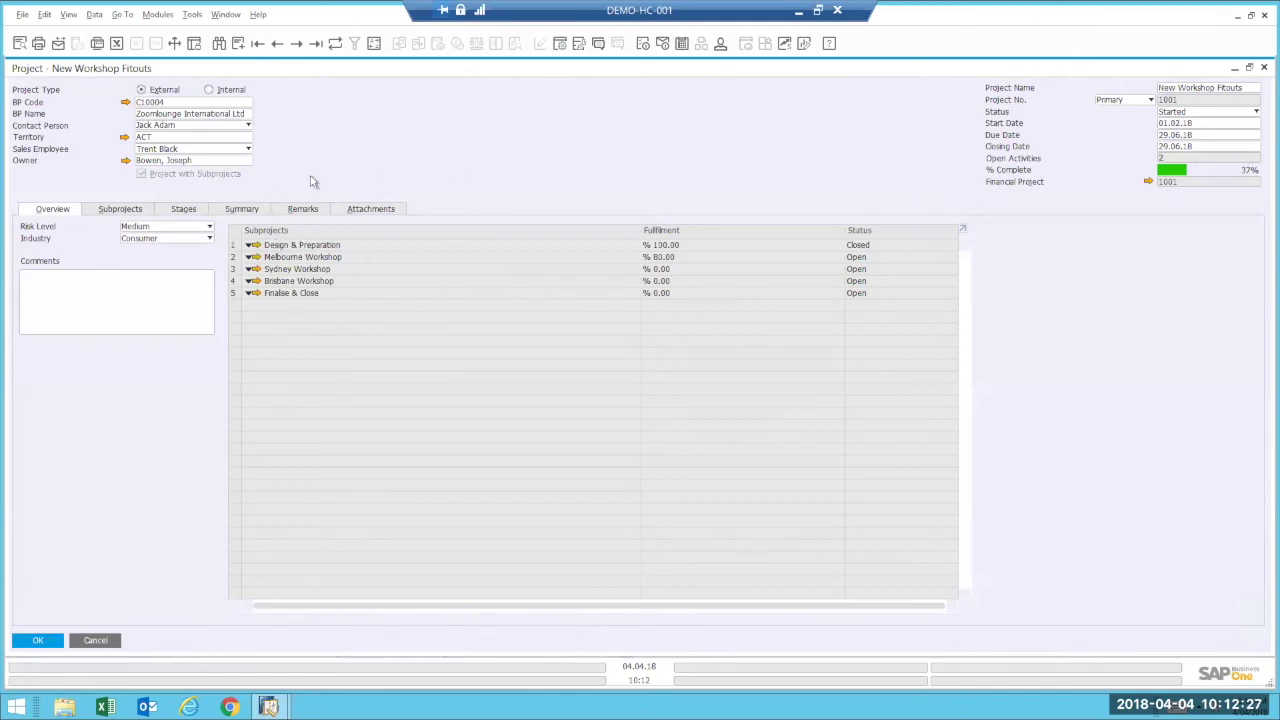
Examine the project overview for the subprojects' stages, linked activities and progress, and close the overview.
{"action": "right_click", "coordinate": [438, 140]}
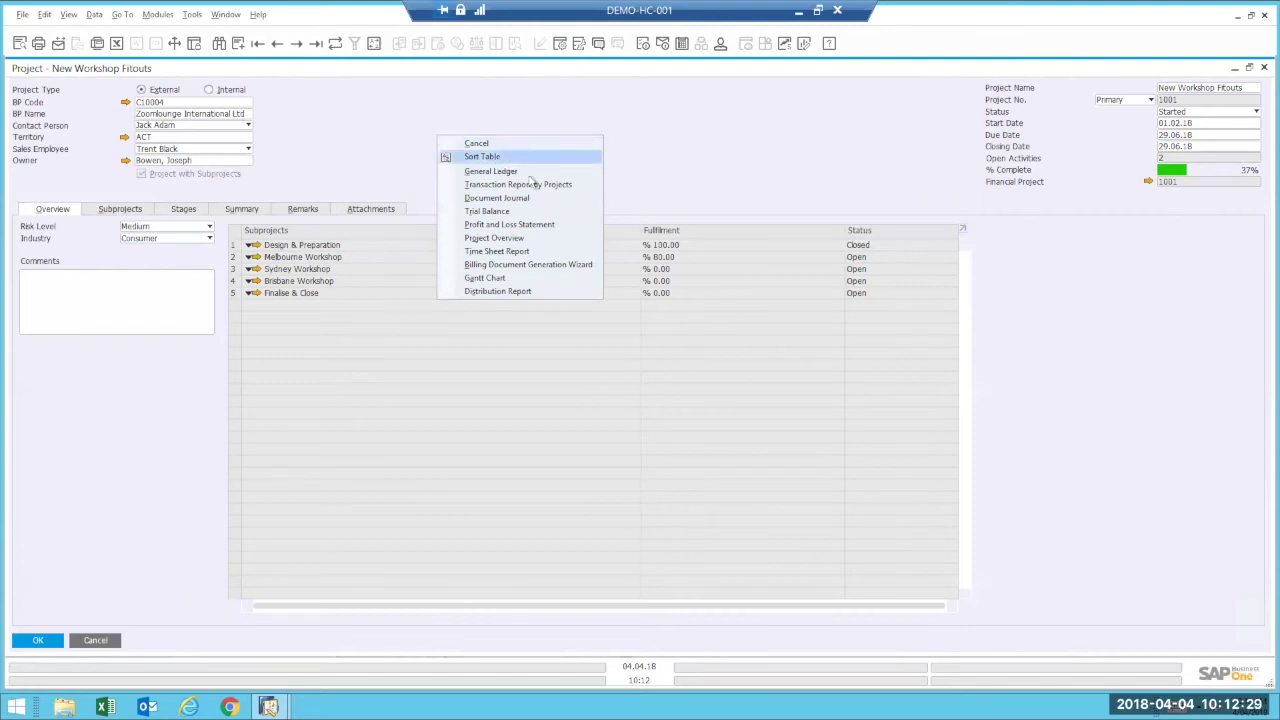
{"action": "left_click", "coordinate": [529, 240]}
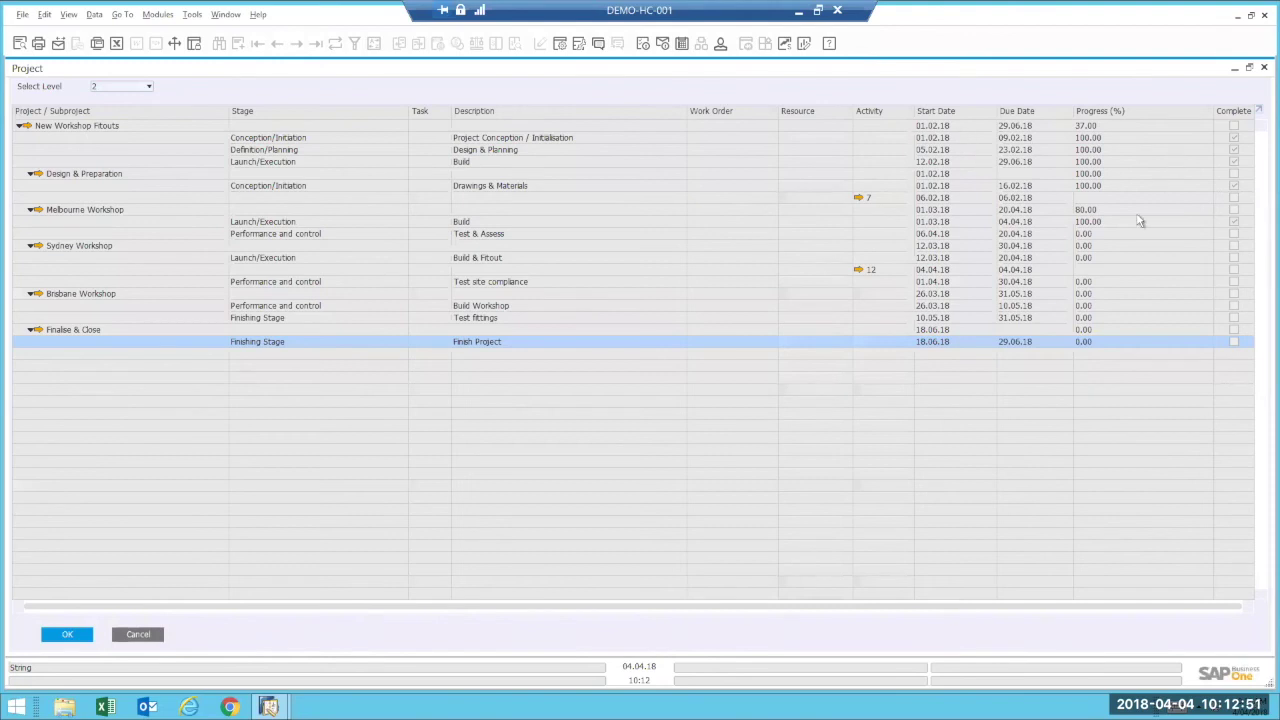
{"action": "left_click", "coordinate": [130, 640]}
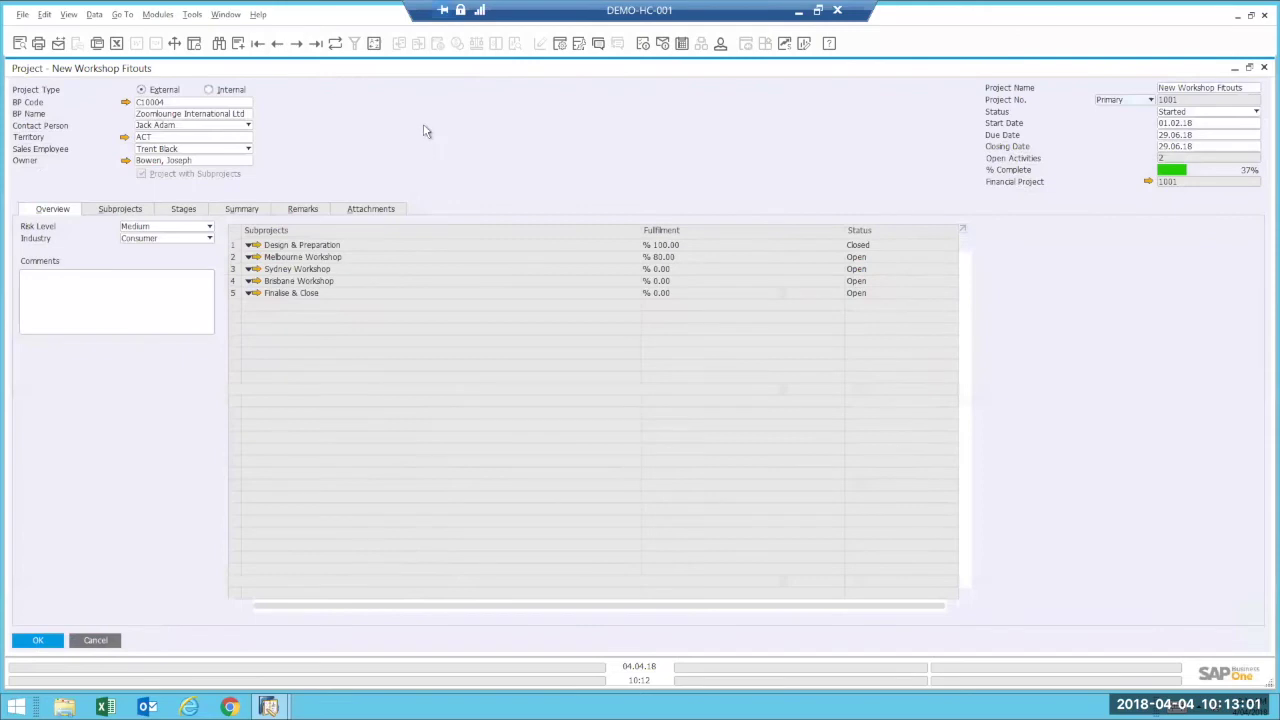
Display the project's Gantt chart and examine the schedule of its subprojects and stages.
{"action": "right_click", "coordinate": [425, 130]}
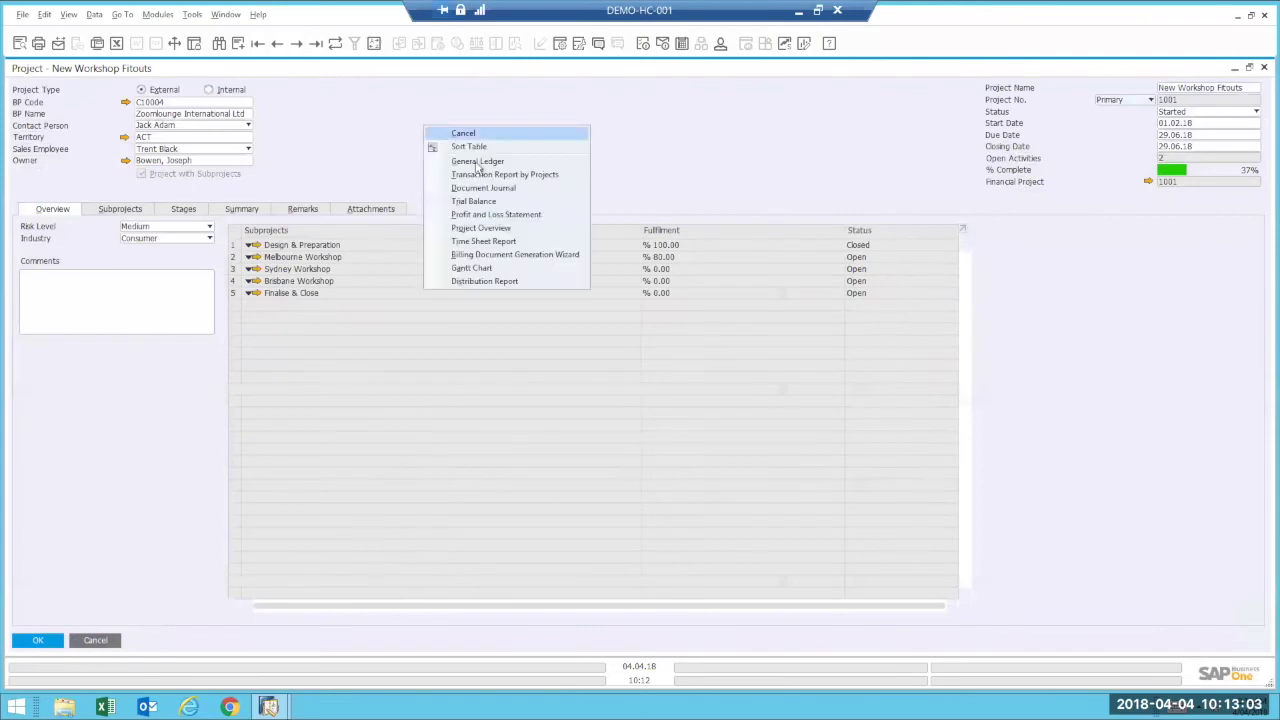
{"action": "left_click", "coordinate": [496, 270]}
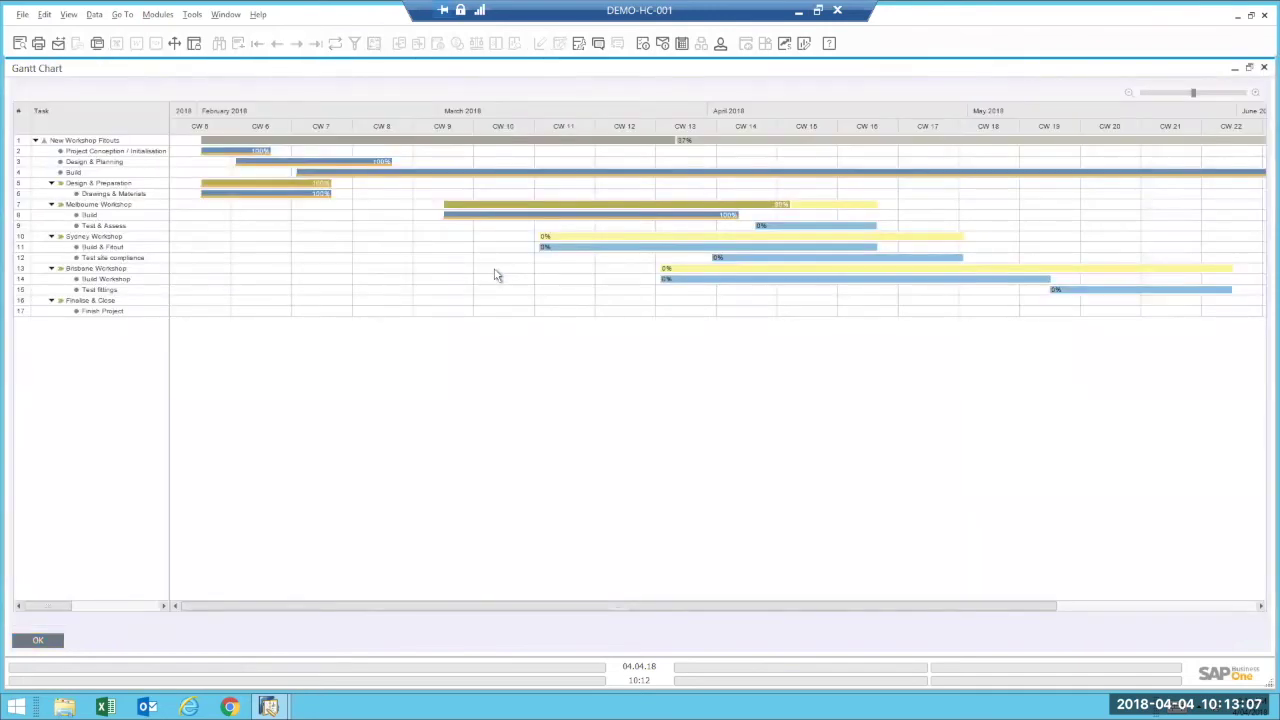
{"action": "left_click", "coordinate": [496, 274]}
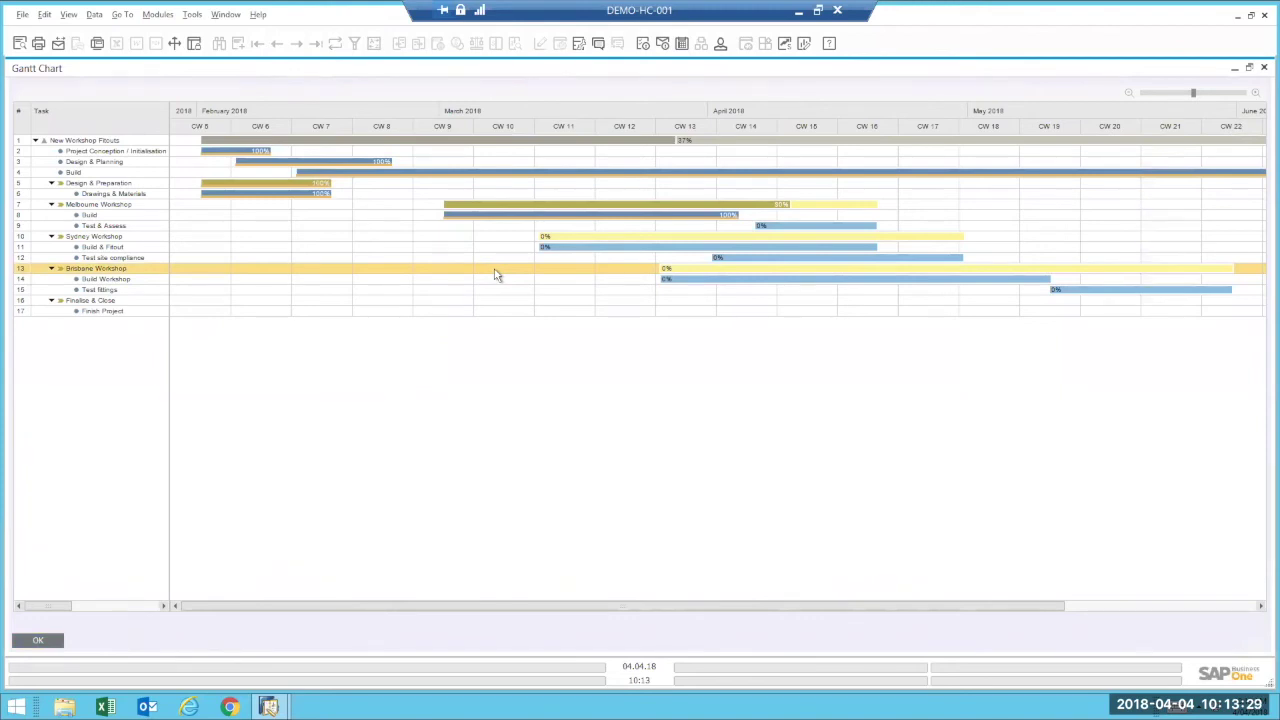
{"action": "left_click", "coordinate": [537, 362]}
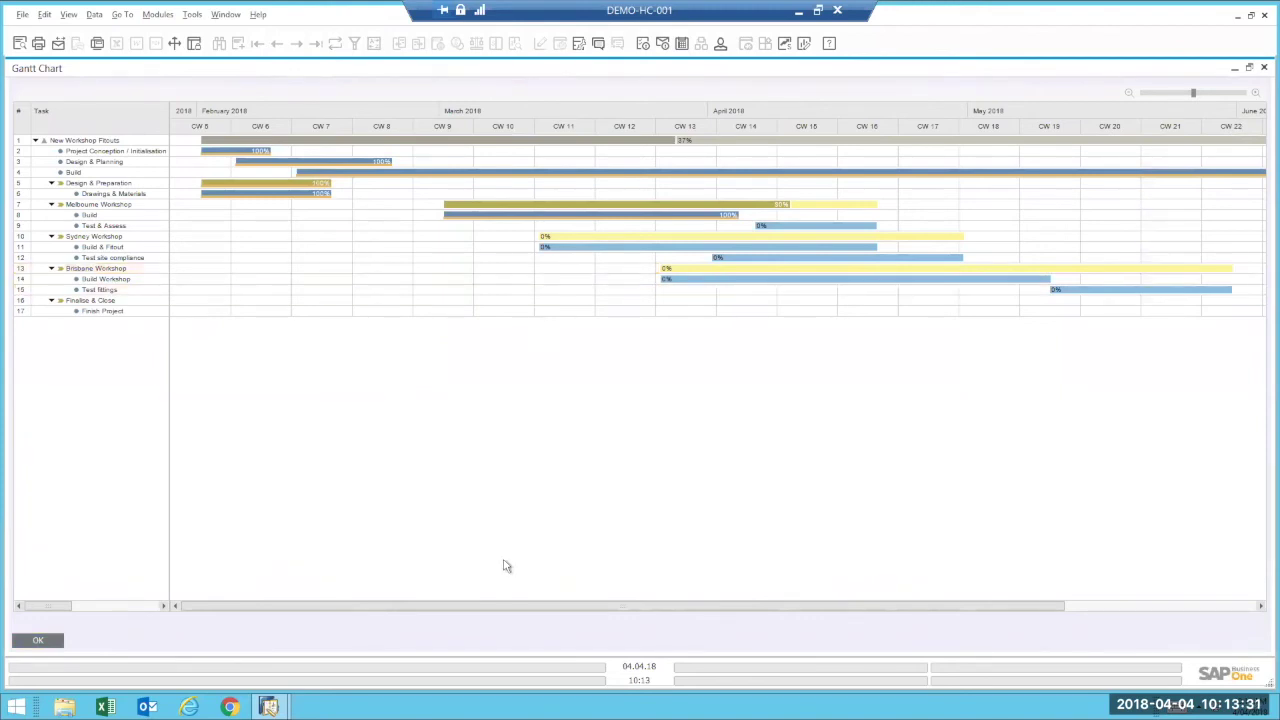
Examine the Gantt chart rows of the Finalise & Close subproject and the project's early stages across the timeline.
{"action": "left_click_drag", "start_coordinate": [520, 613], "coordinate": [590, 618]}
{"action": "left_click", "coordinate": [222, 614]}
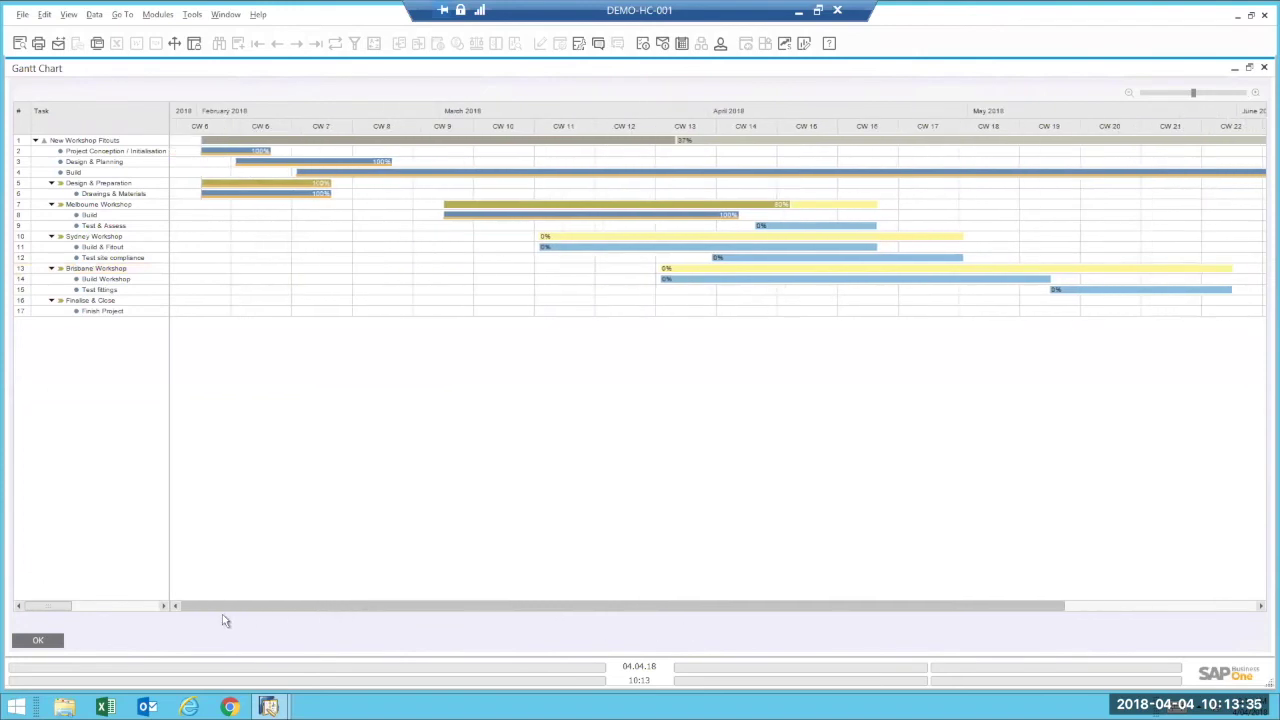
{"action": "left_click", "coordinate": [309, 311]}
{"action": "left_click", "coordinate": [307, 303]}
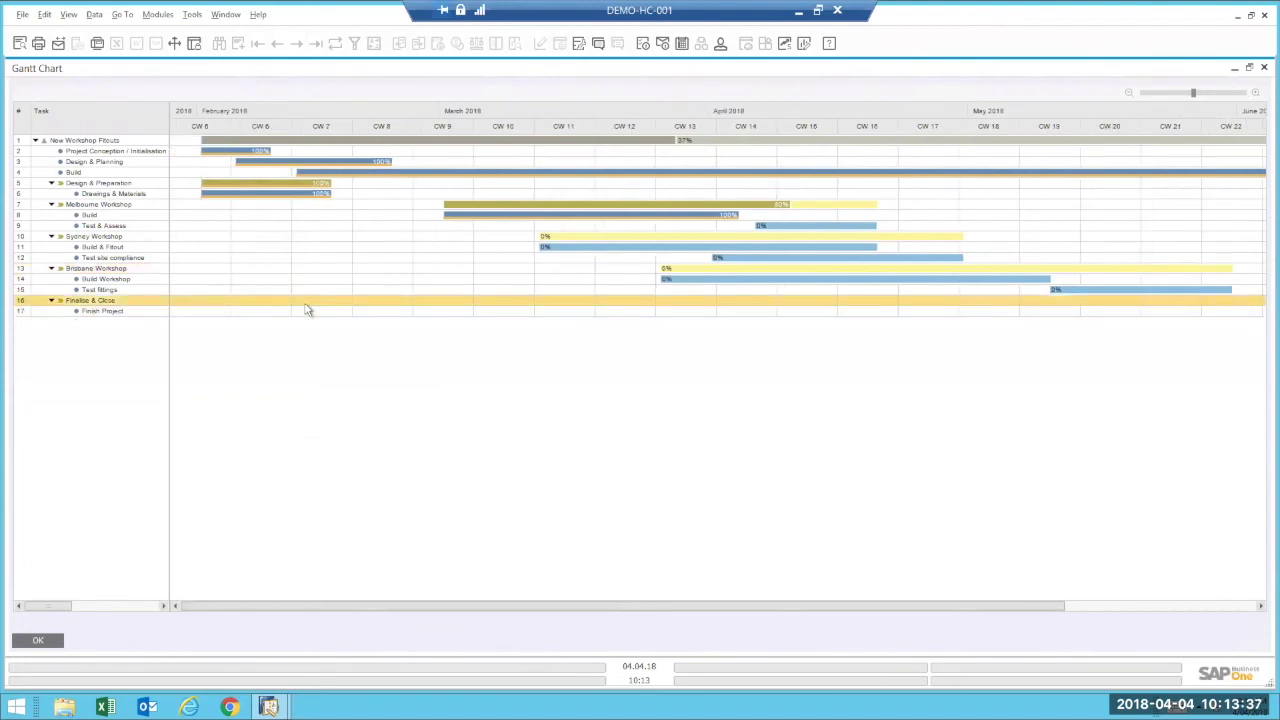
{"action": "left_click", "coordinate": [309, 311]}
{"action": "left_click", "coordinate": [326, 327]}
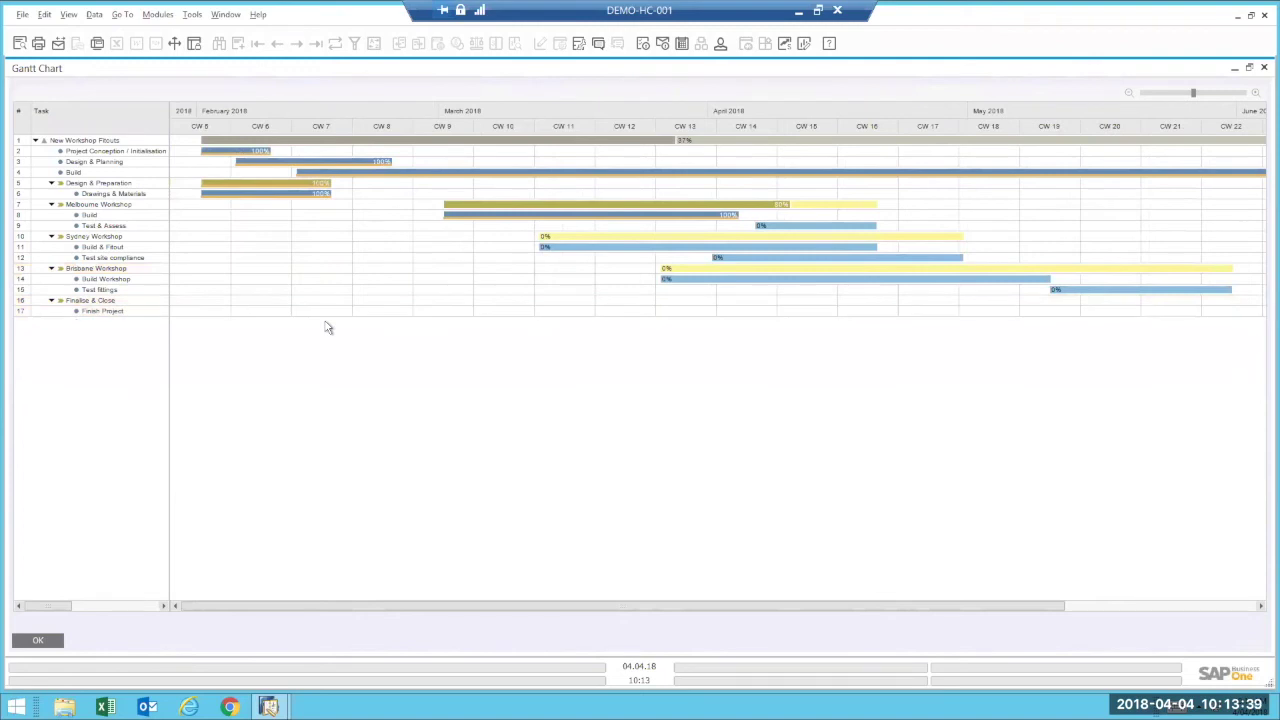
{"action": "left_click", "coordinate": [328, 313]}
{"action": "left_click", "coordinate": [263, 151]}
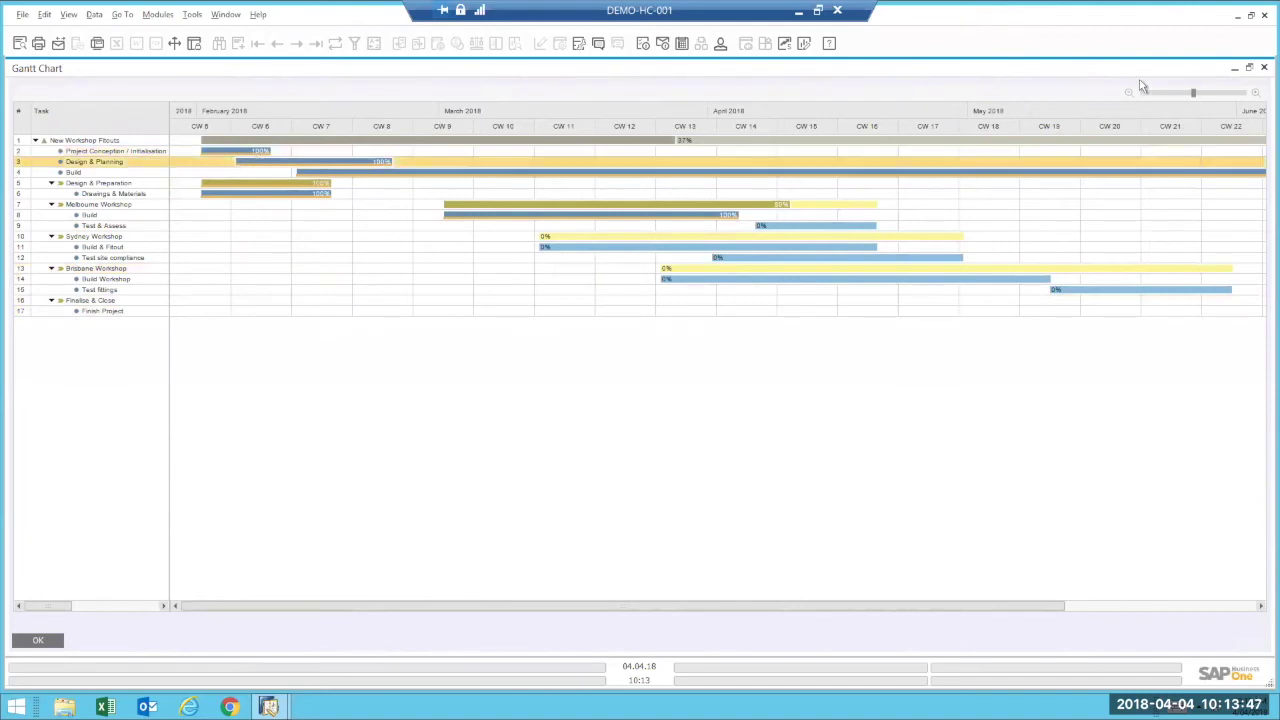
Zoom the Gantt chart out to the whole project span, reveal the tasks' duration, date and completion columns, and close the chart.
{"action": "left_click", "coordinate": [1128, 92]}
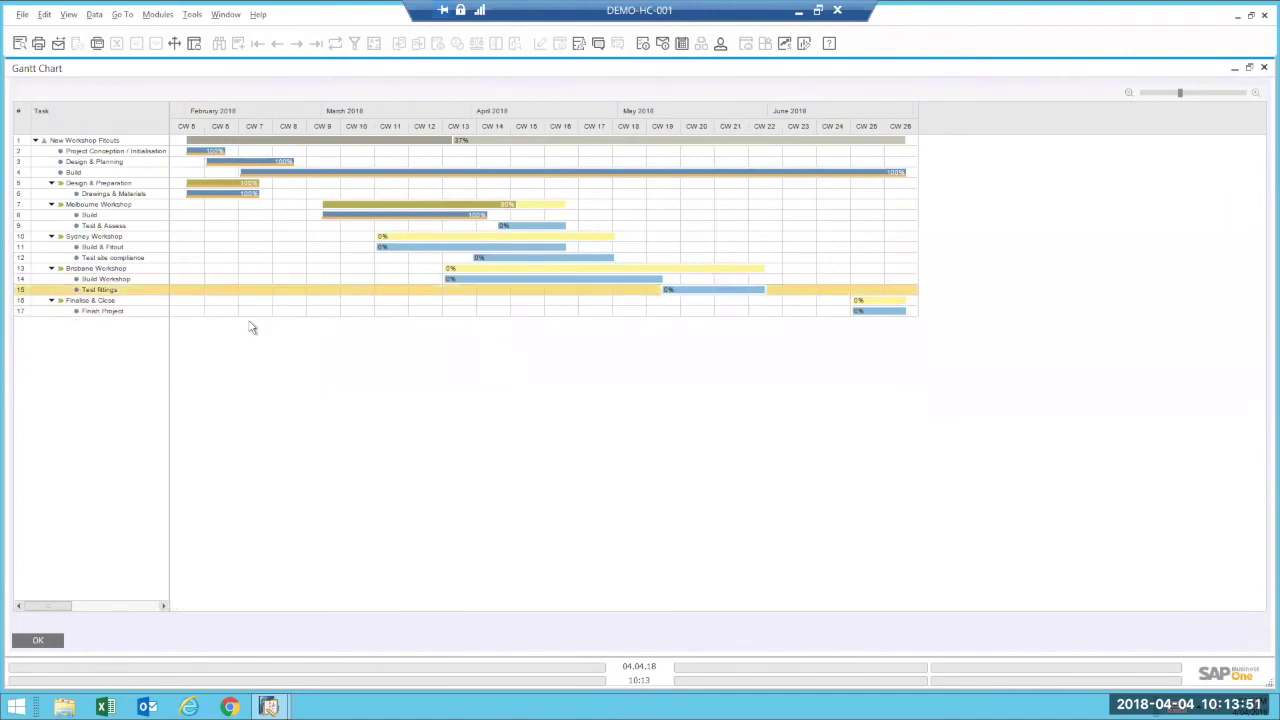
{"action": "left_click_drag", "start_coordinate": [171, 409], "coordinate": [462, 416]}
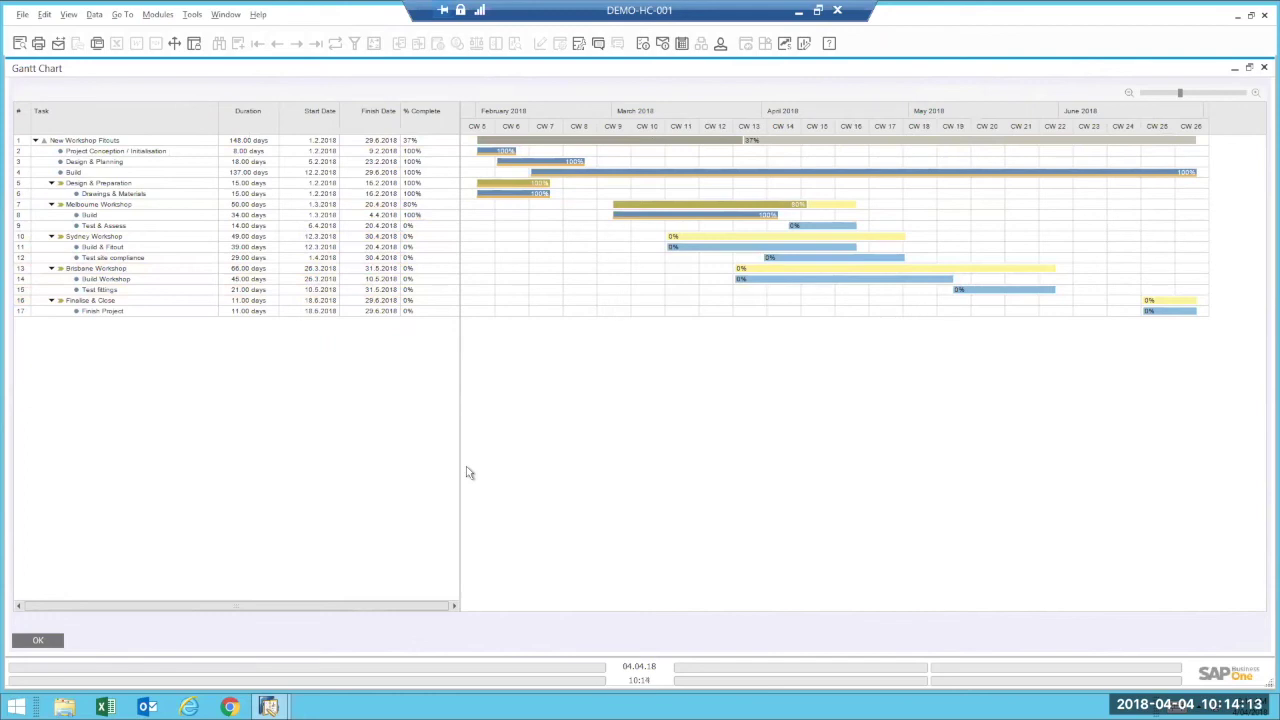
{"action": "left_click", "coordinate": [40, 640]}
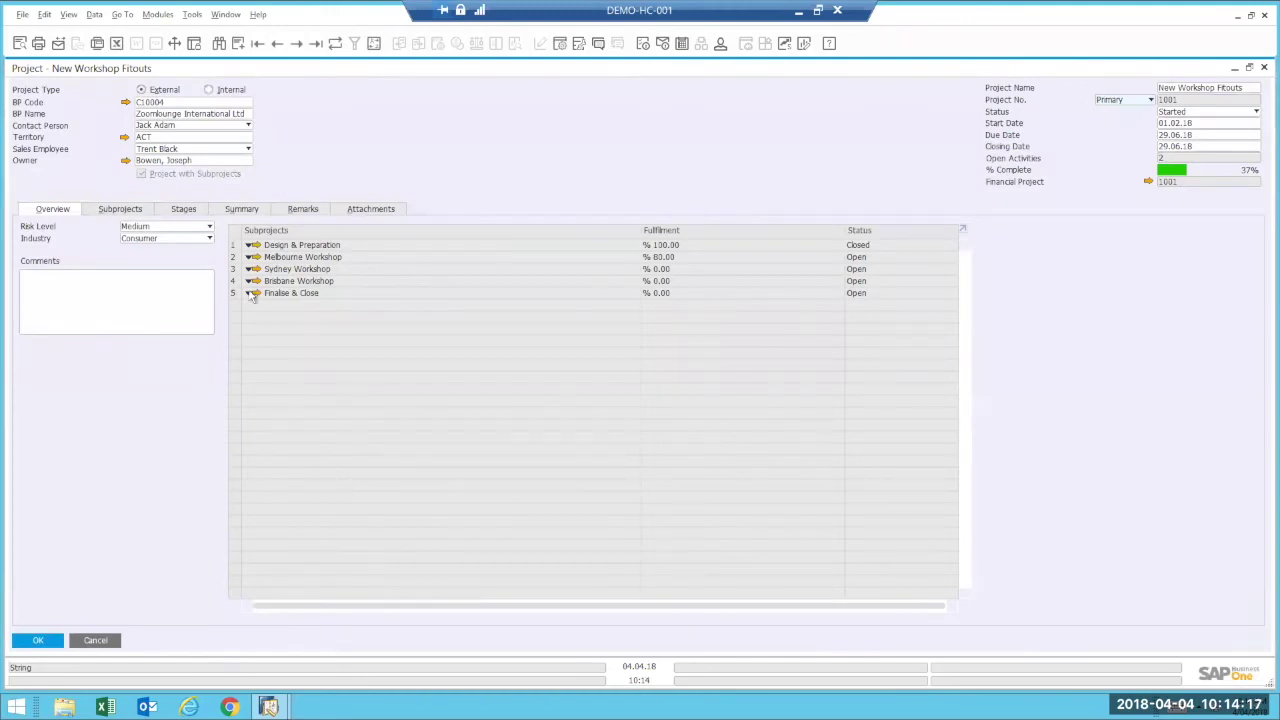
Review the project's subprojects and stages, and open the Sydney Workshop subproject's list of stages.
{"action": "left_click", "coordinate": [133, 212]}
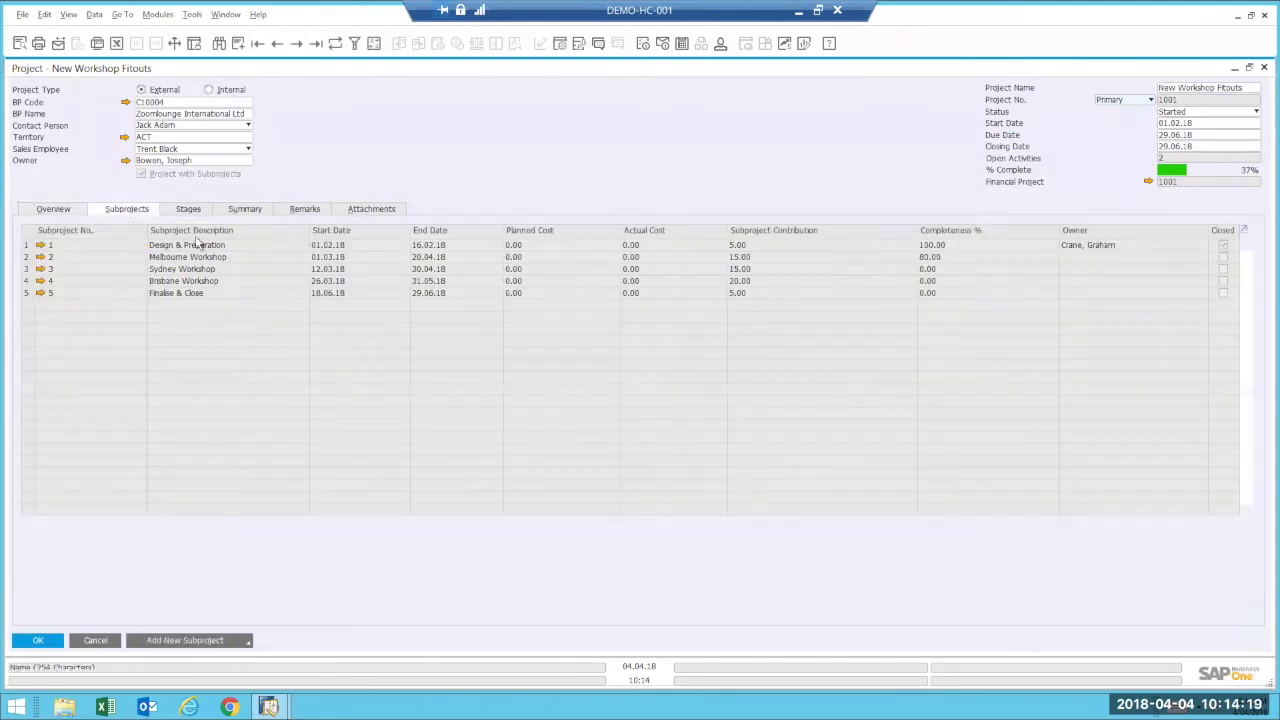
{"action": "left_click", "coordinate": [184, 210]}
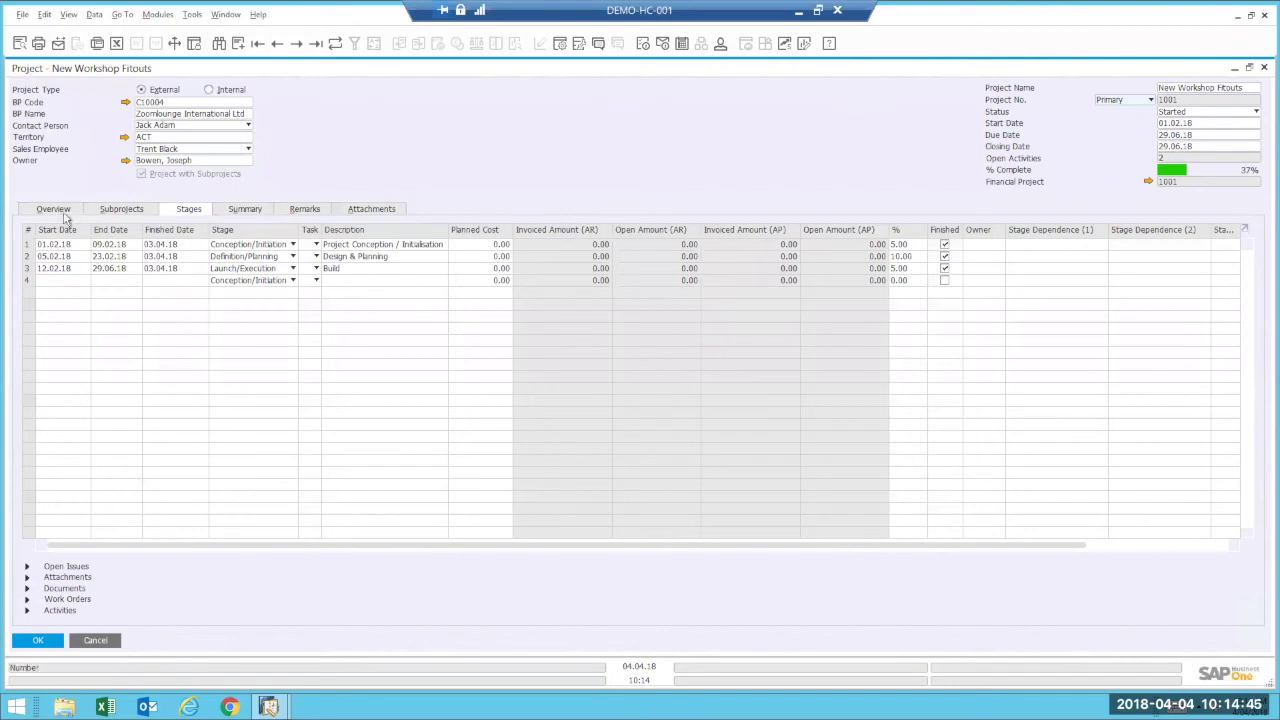
{"action": "left_click", "coordinate": [119, 214]}
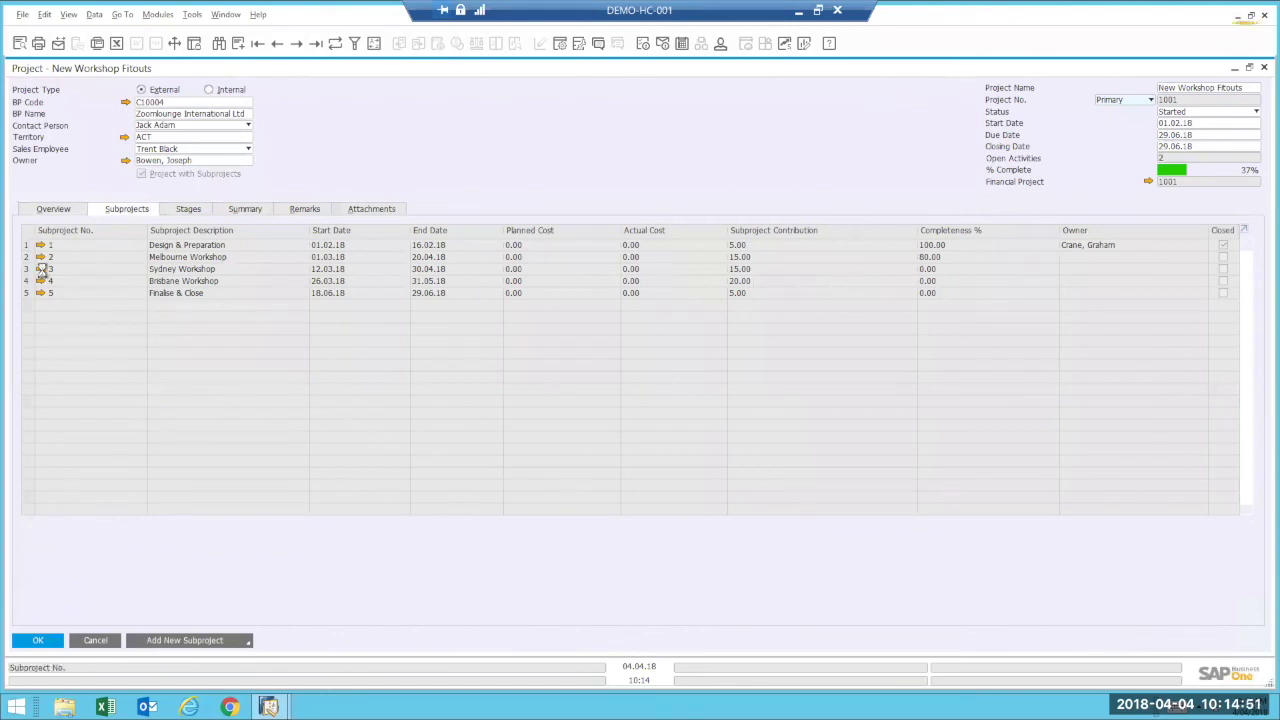
{"action": "left_click", "coordinate": [40, 268]}
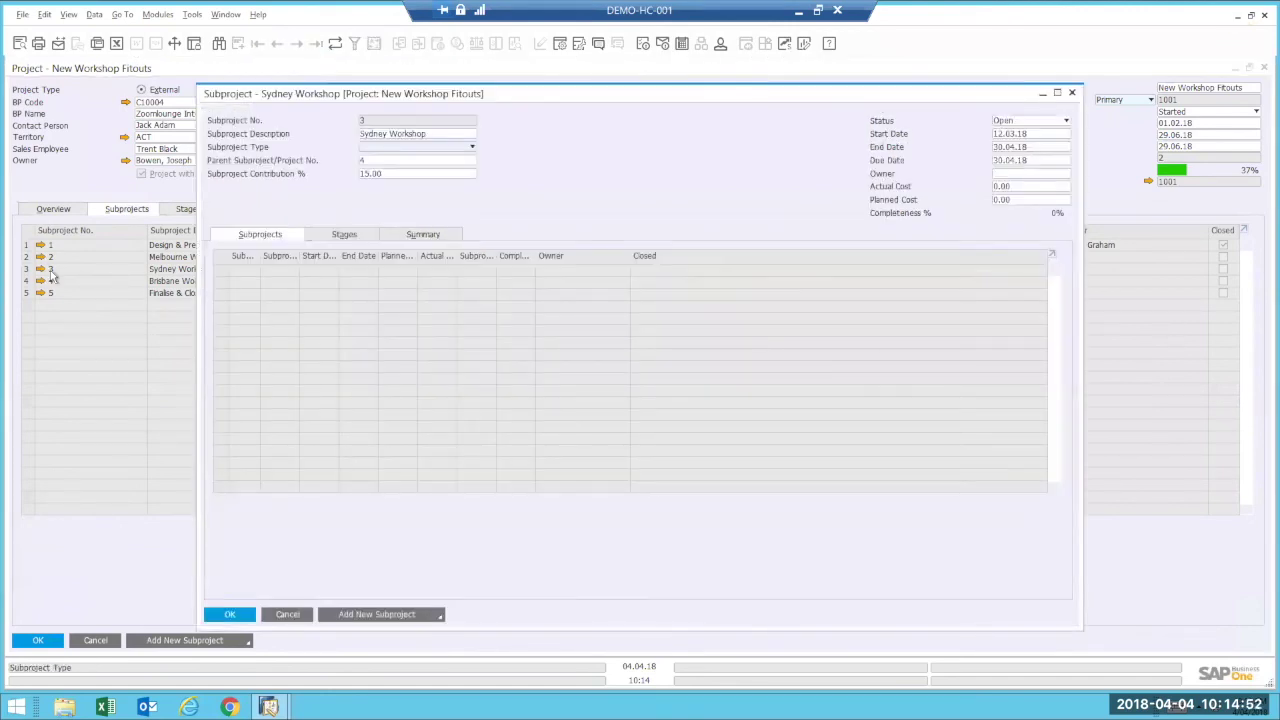
{"action": "left_click", "coordinate": [346, 236]}
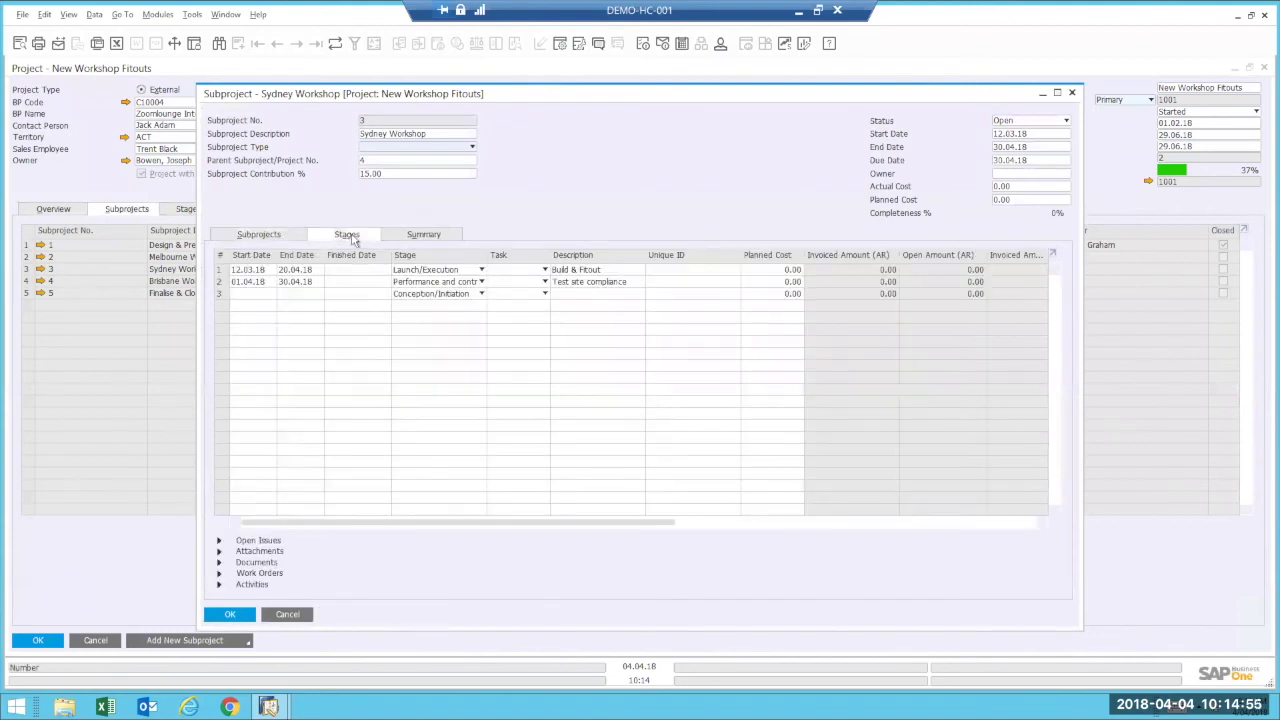
Display the activity linked to the Sydney Workshop's Build & Fitout stage, and close the subproject and project without changes.
{"action": "left_click", "coordinate": [223, 273]}
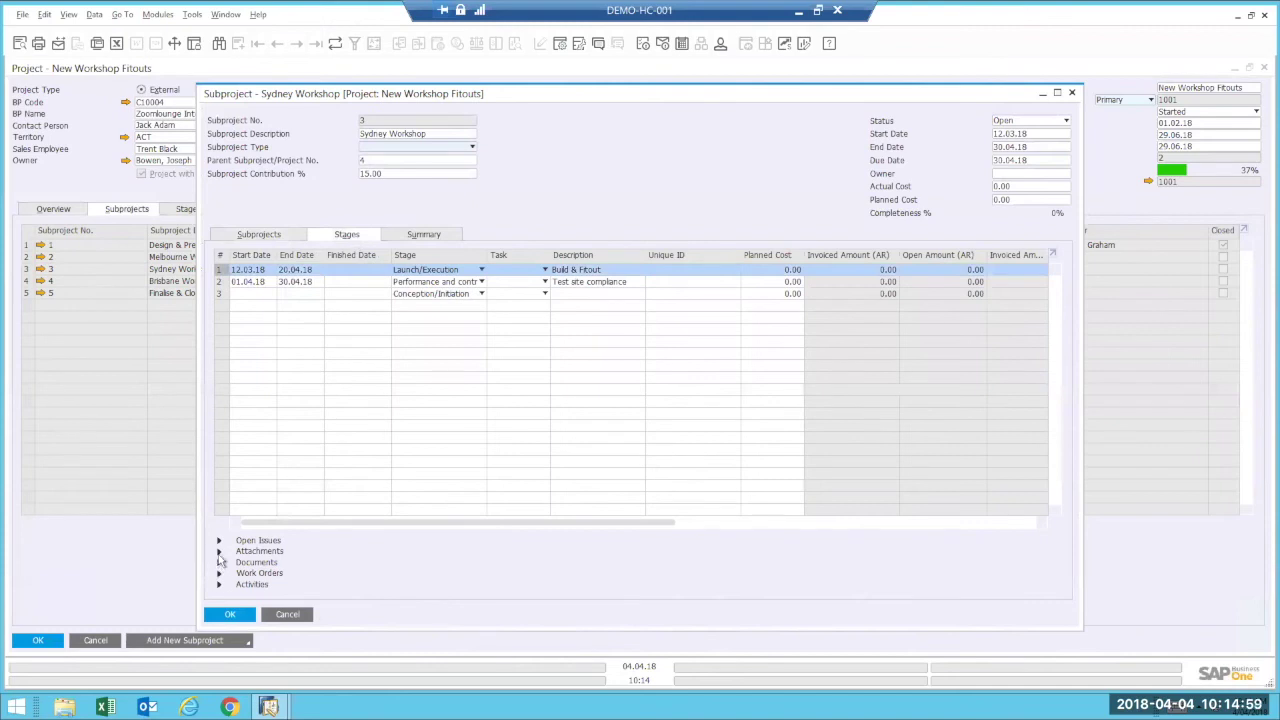
{"action": "left_click", "coordinate": [220, 584]}
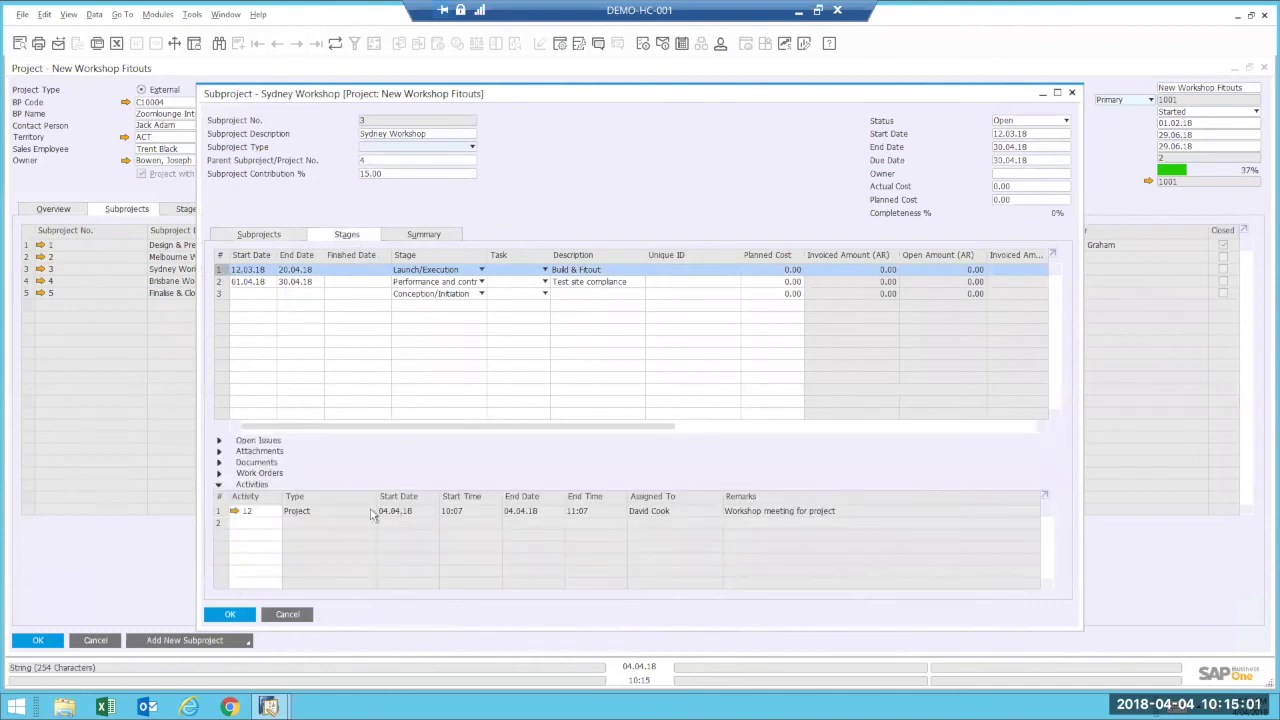
{"action": "left_click", "coordinate": [219, 511]}
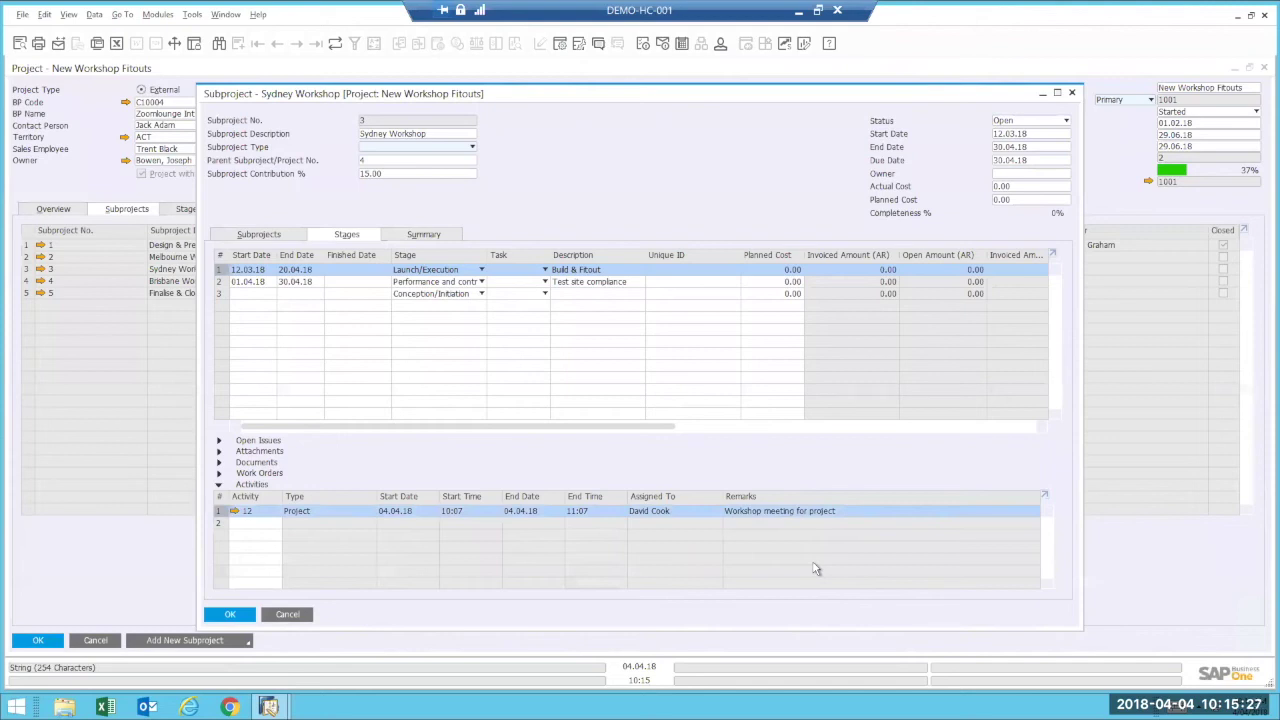
{"action": "left_click", "coordinate": [284, 616]}
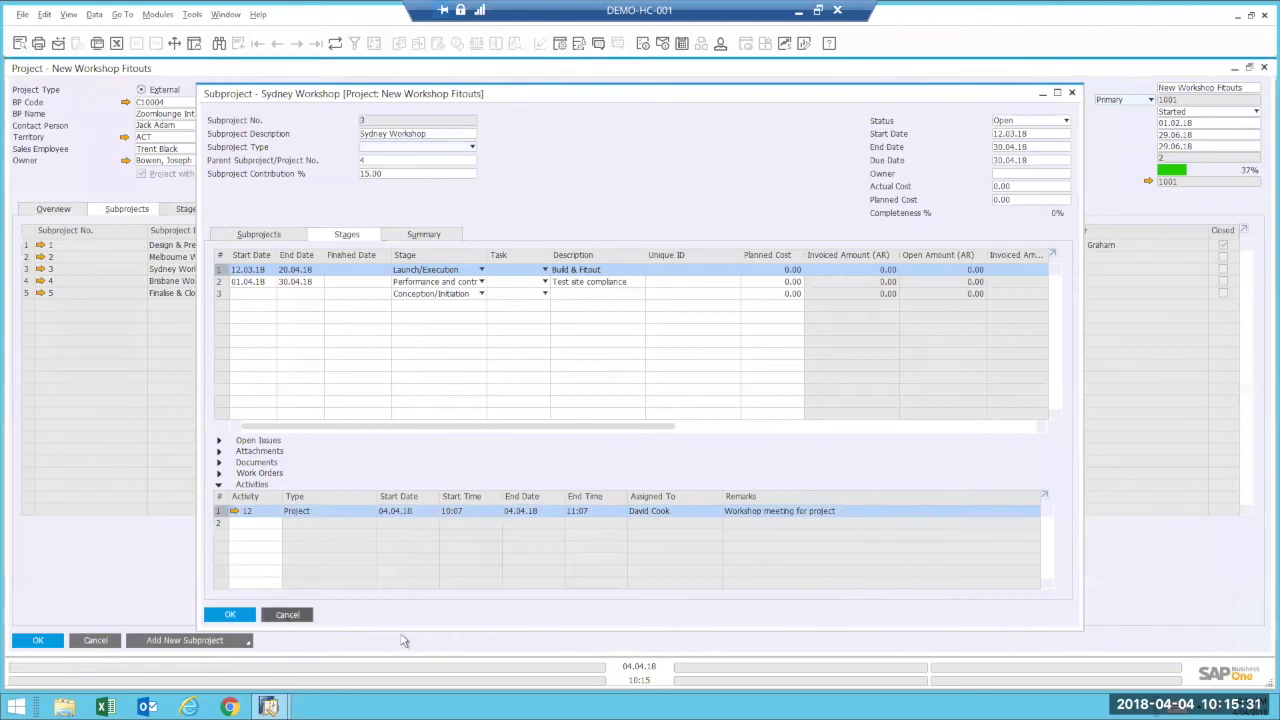
{"action": "left_click", "coordinate": [97, 643]}
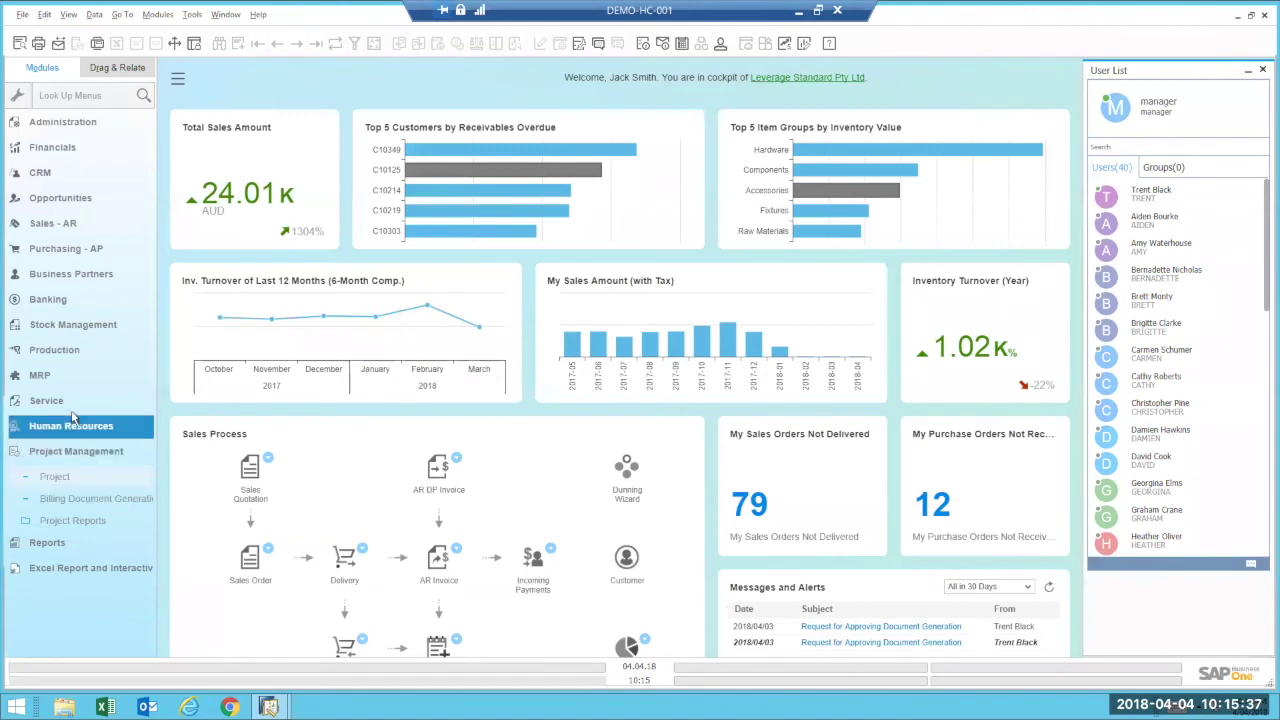
Open the Time Sheet form from Human Resources and display an existing employee time sheet with recorded project hours.
{"action": "left_click", "coordinate": [85, 429]}
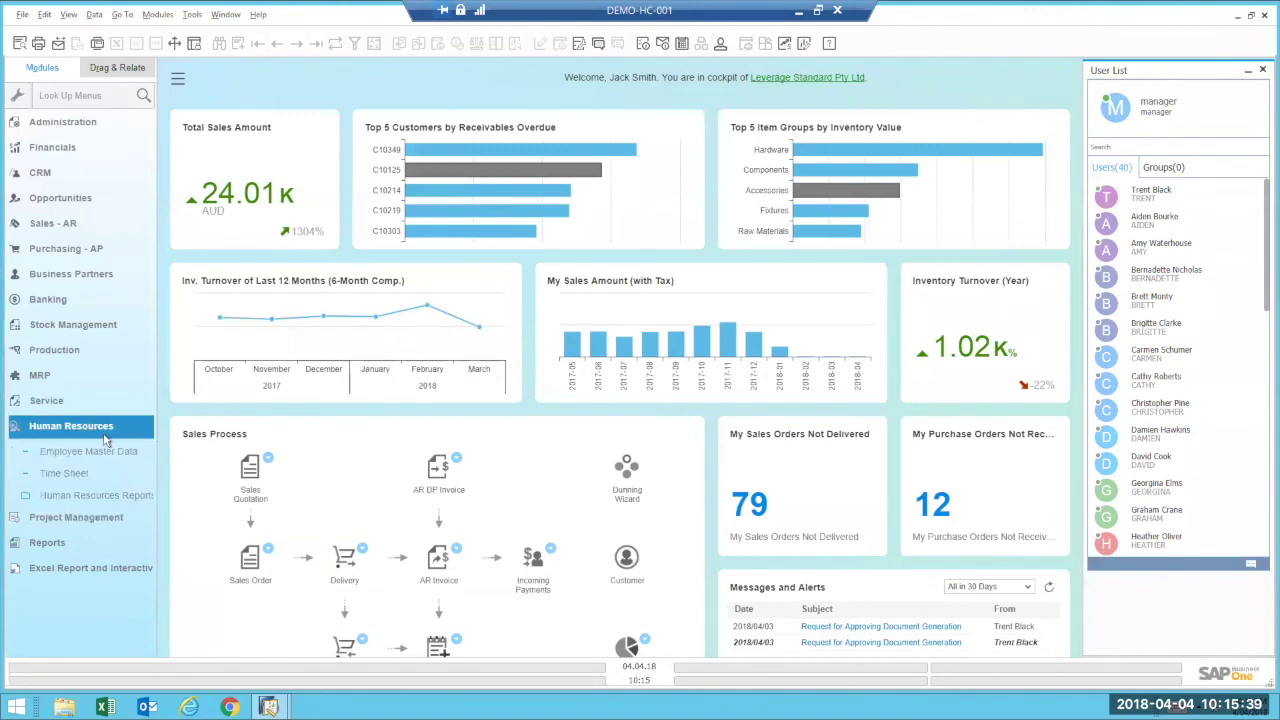
{"action": "left_click", "coordinate": [66, 474]}
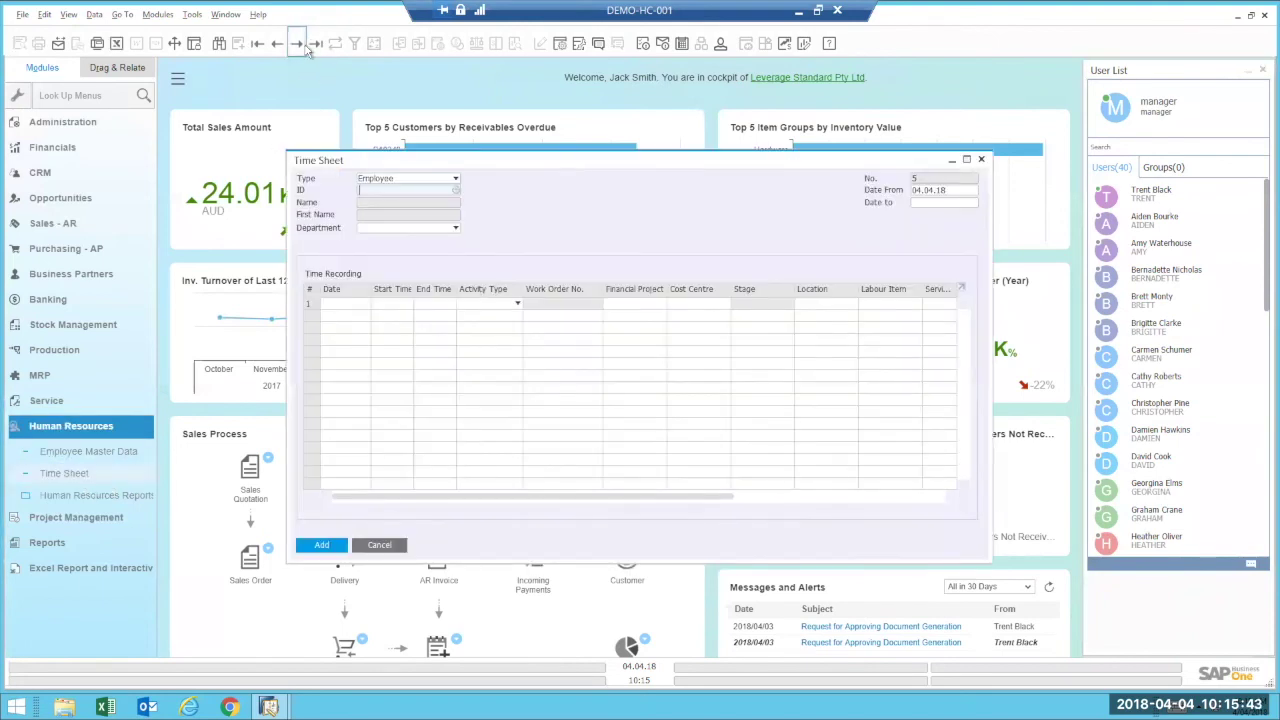
{"action": "left_click", "coordinate": [316, 48]}
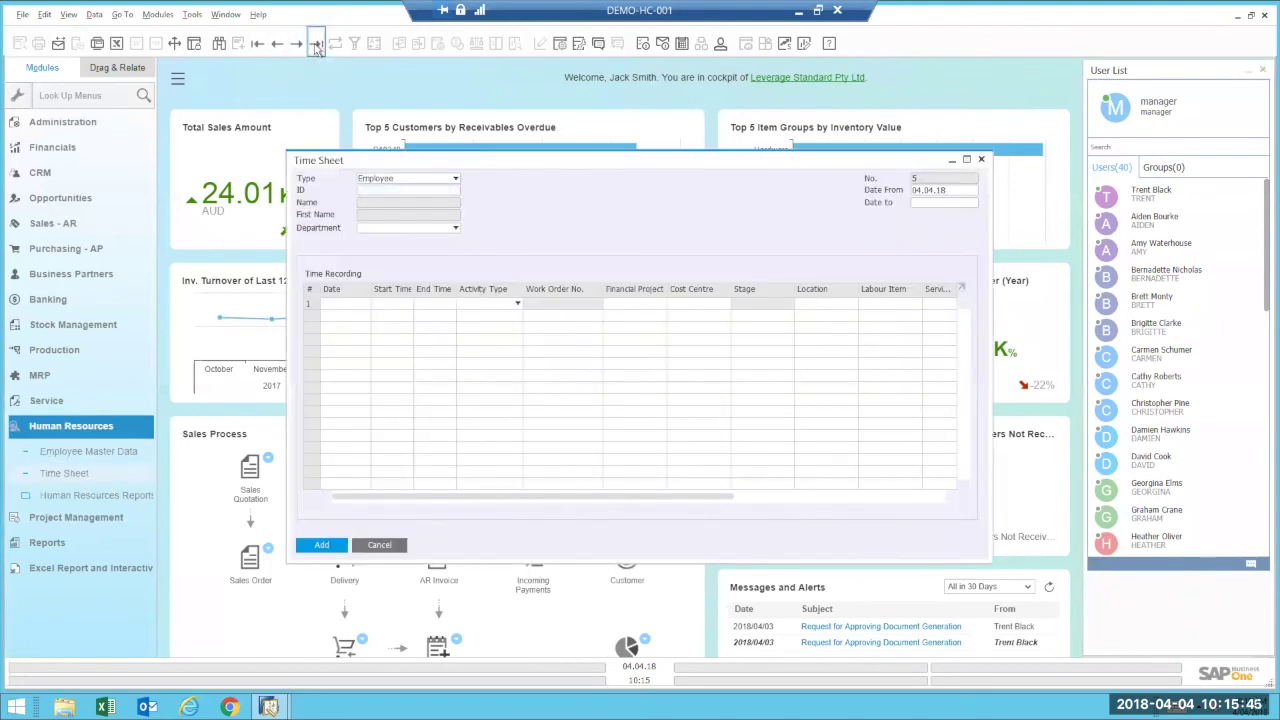
{"action": "left_click_drag", "start_coordinate": [483, 160], "coordinate": [448, 148]}
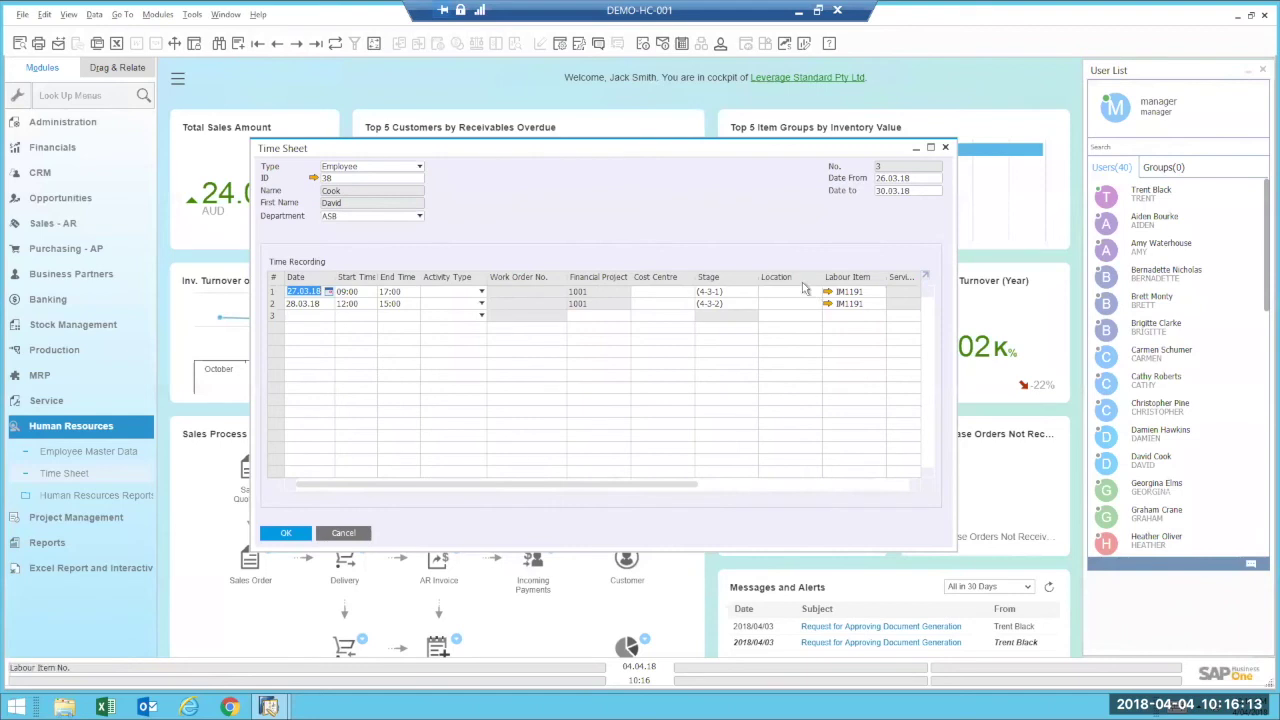
Examine the time sheet's stage assignment and remaining time recording columns, and close it without changes.
{"action": "left_click", "coordinate": [750, 292]}
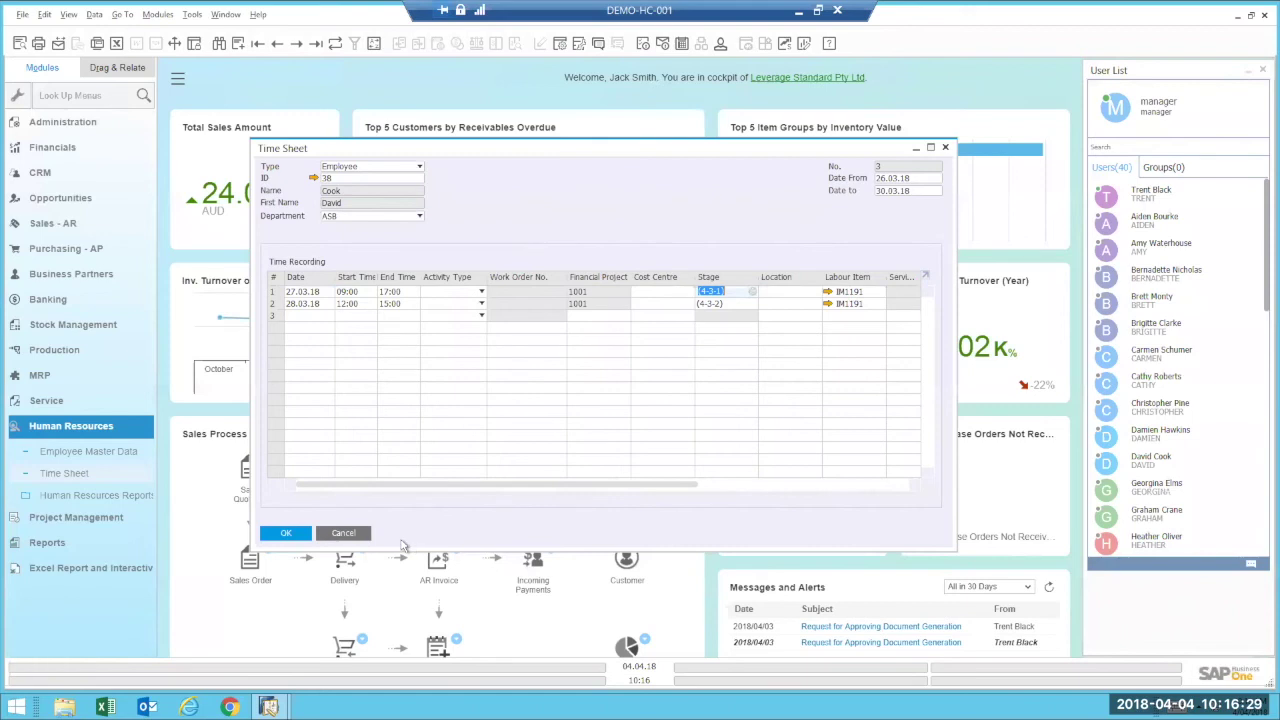
{"action": "left_click_drag", "start_coordinate": [417, 487], "coordinate": [758, 495]}
{"action": "left_click_drag", "start_coordinate": [515, 500], "coordinate": [379, 502]}
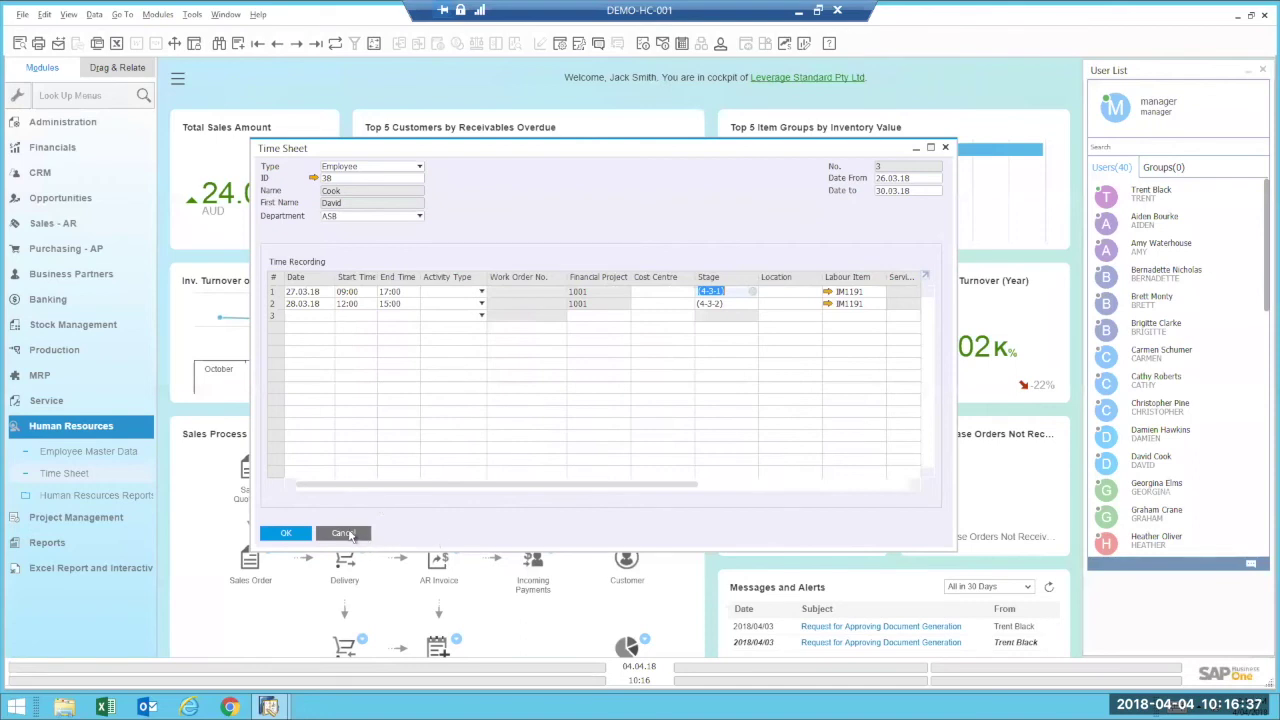
{"action": "left_click", "coordinate": [343, 533]}
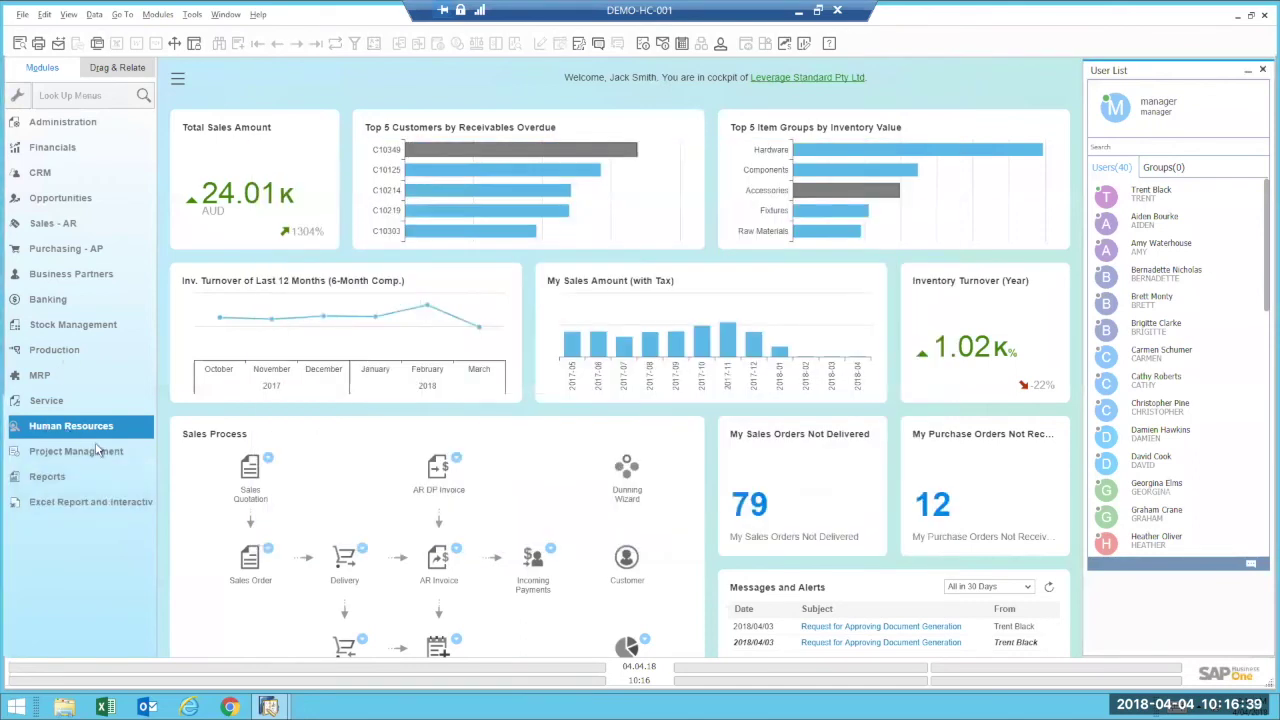
Start the Billing Document Generation Wizard from Project Management and proceed to its initial configuration.
{"action": "left_click", "coordinate": [72, 455]}
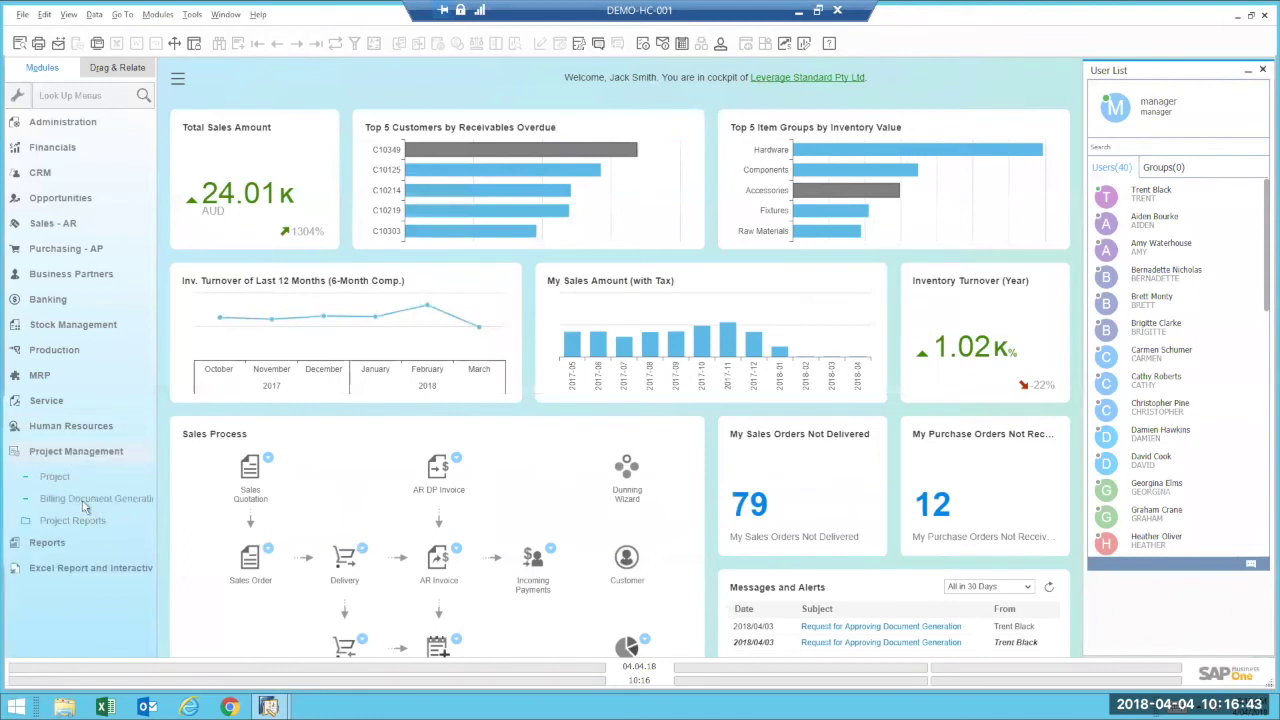
{"action": "left_click", "coordinate": [88, 500]}
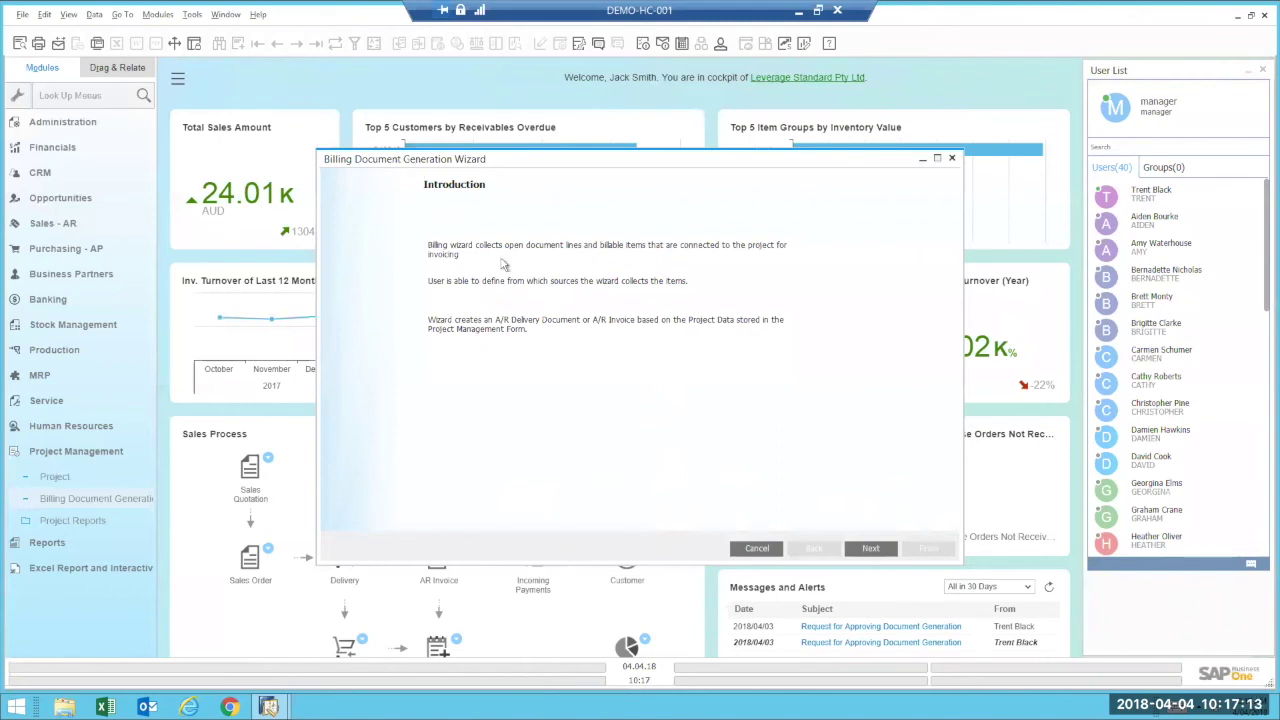
{"action": "left_click_drag", "start_coordinate": [566, 163], "coordinate": [524, 138]}
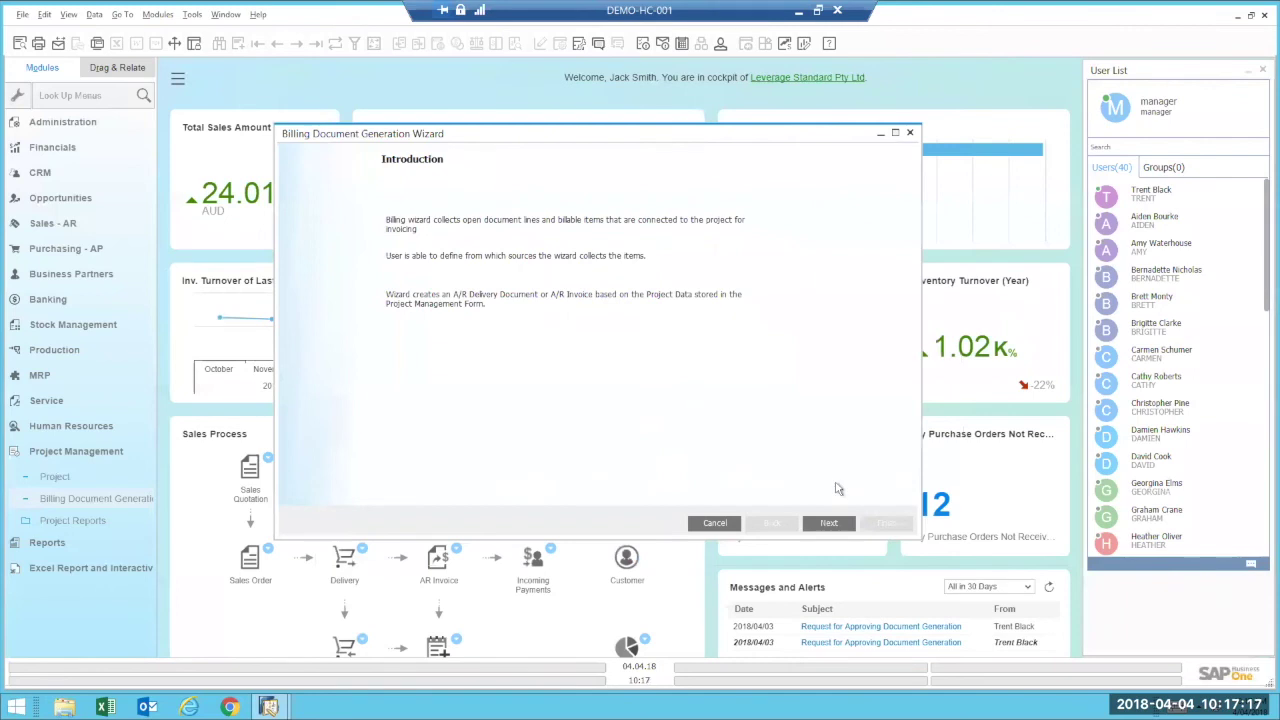
{"action": "left_click", "coordinate": [829, 524]}
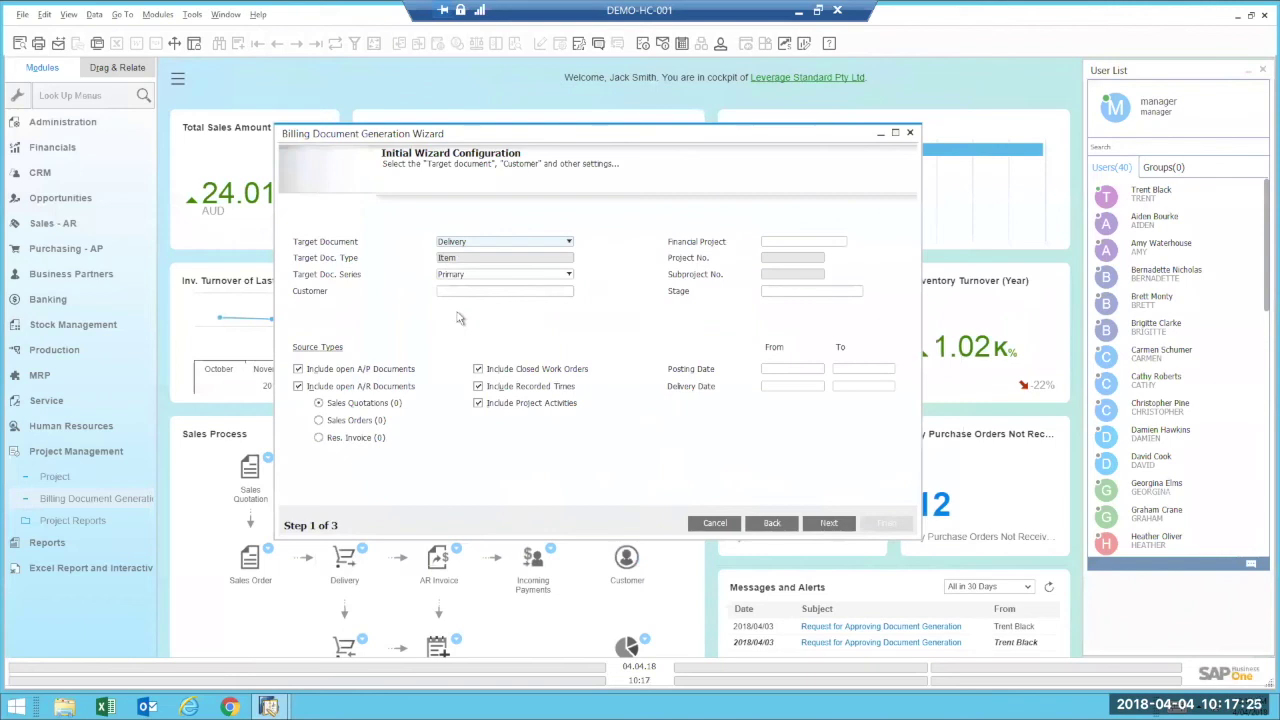
Choose Zoomlounge International Ltd as the billing customer and set the target document to A/R Invoice.
{"action": "left_click", "coordinate": [496, 246]}
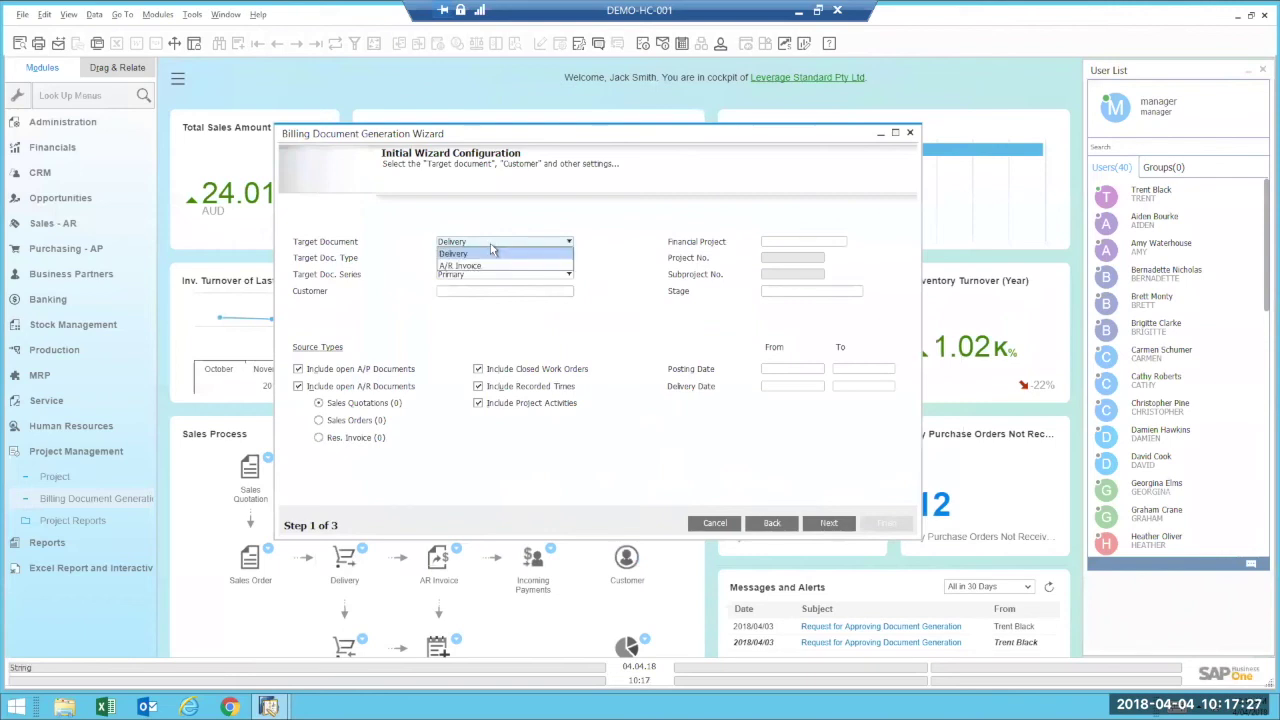
{"action": "left_click", "coordinate": [453, 253]}
{"action": "left_click", "coordinate": [560, 291]}
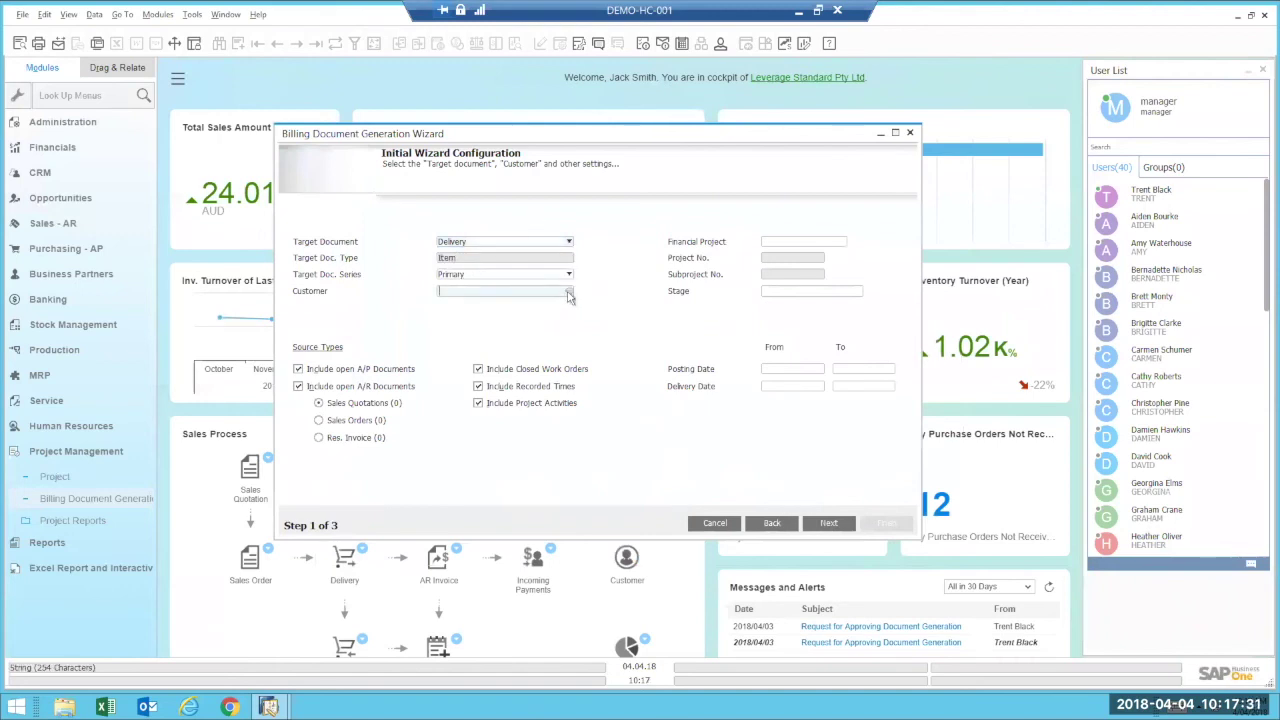
{"action": "left_click", "coordinate": [568, 292]}
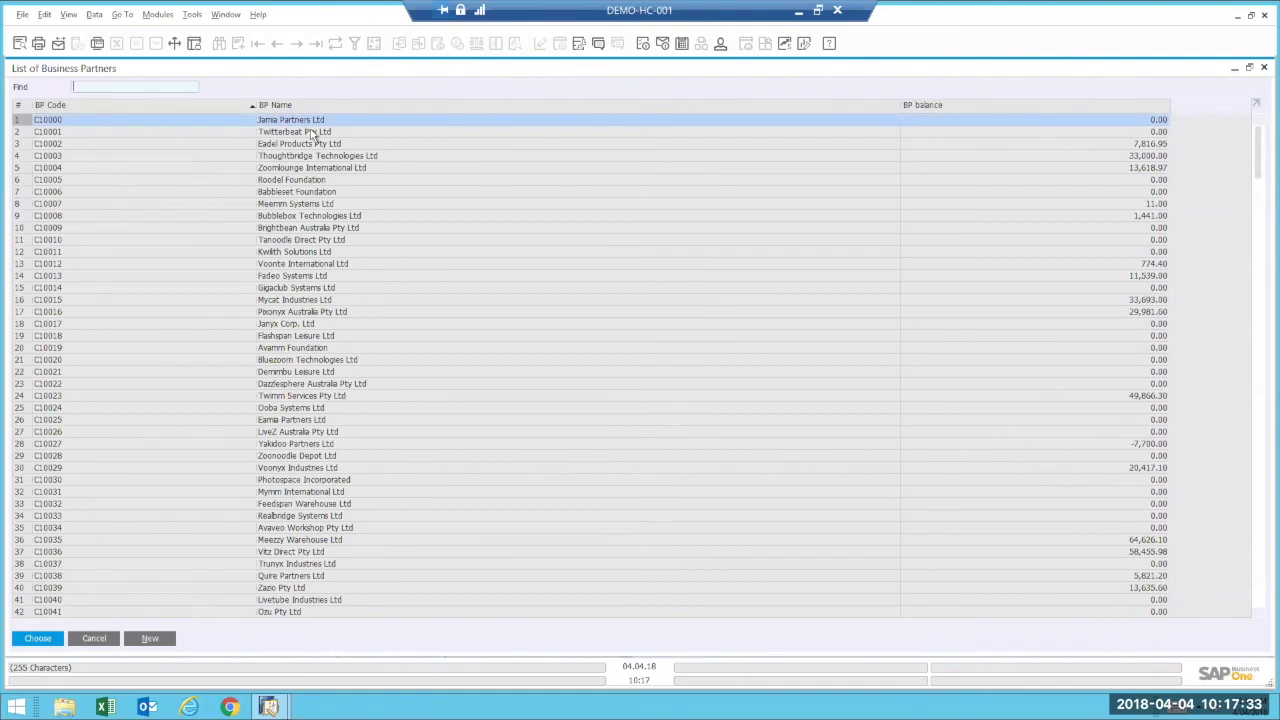
{"action": "double_click", "coordinate": [310, 167]}
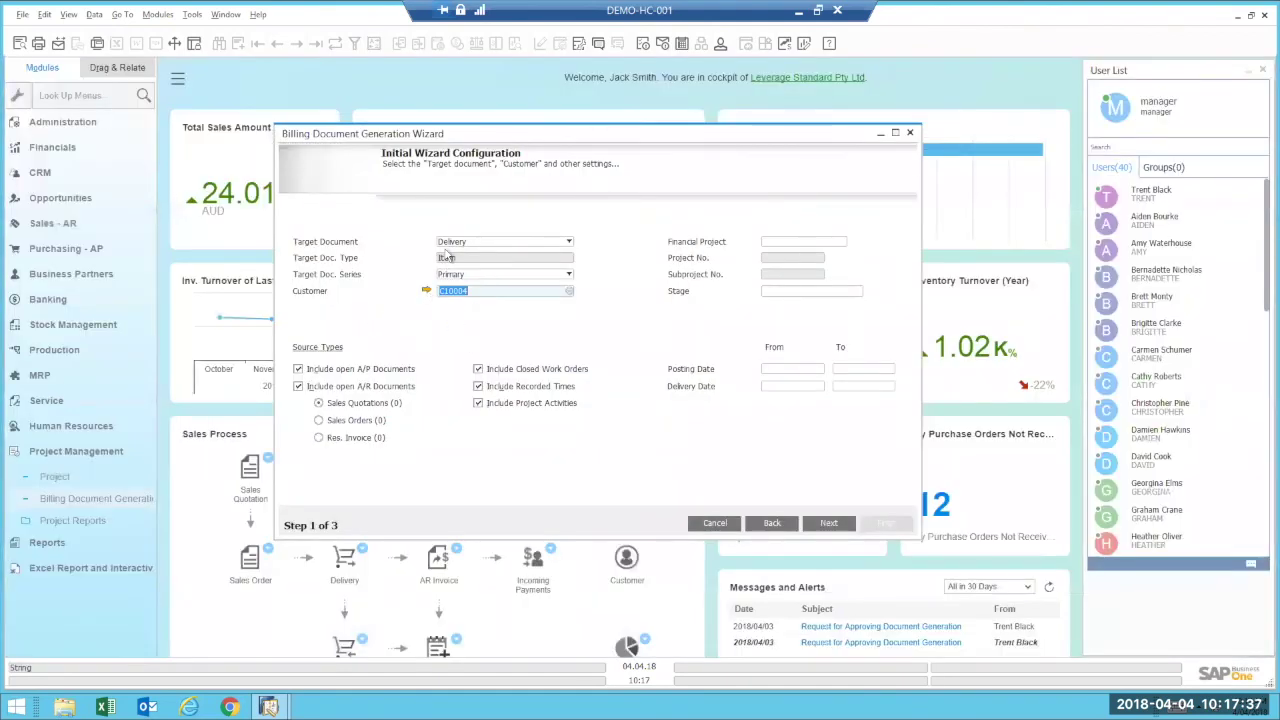
{"action": "left_click", "coordinate": [460, 242]}
{"action": "left_click", "coordinate": [465, 263]}
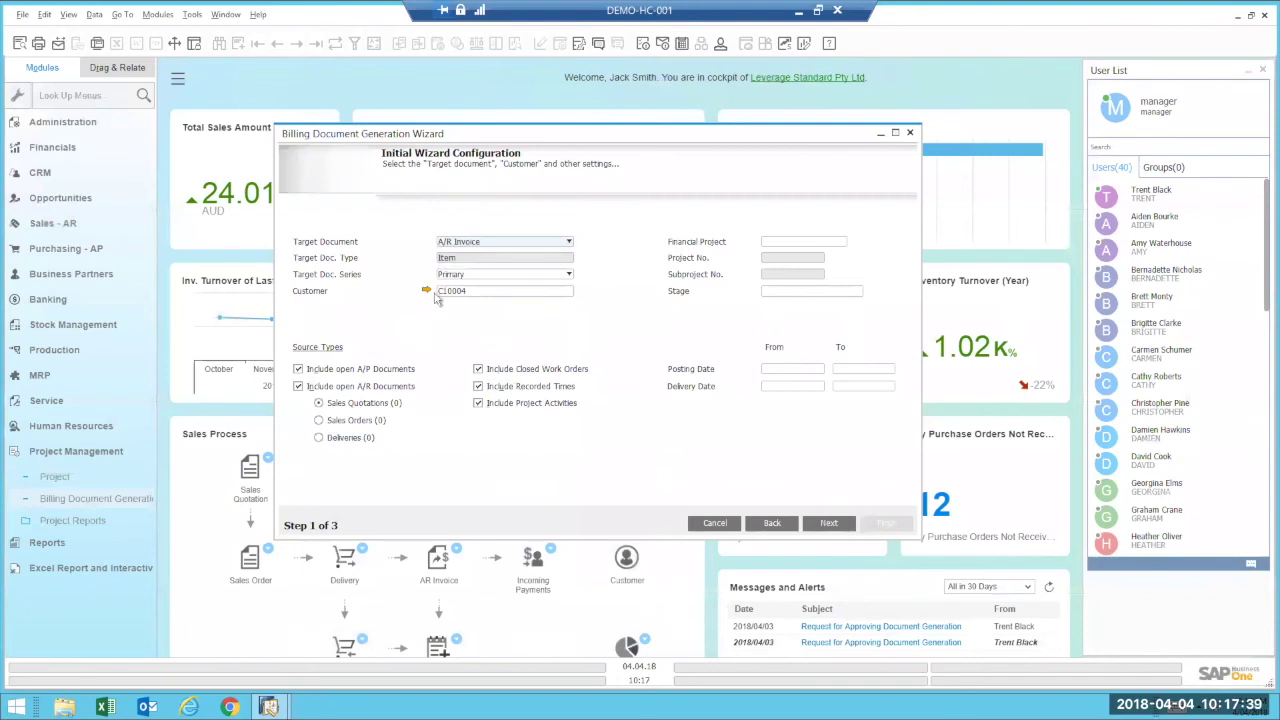
Select financial project 1001 for the billing document.
{"action": "left_click", "coordinate": [776, 243]}
{"action": "left_click", "coordinate": [842, 241]}
{"action": "double_click", "coordinate": [628, 311]}
Show all stages for the project and choose stage (4-3-1) under Sydney Workshop as the billing stage.
{"action": "left_click", "coordinate": [801, 294]}
{"action": "left_click", "coordinate": [857, 291]}
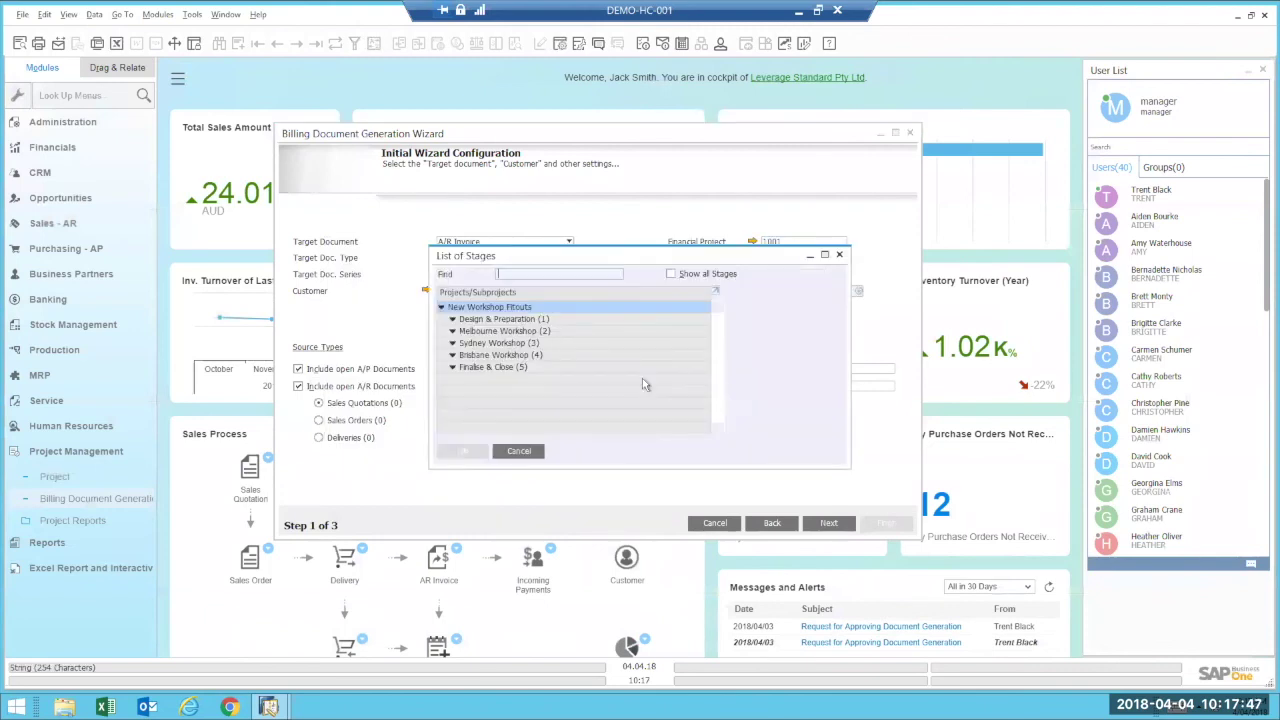
{"action": "left_click", "coordinate": [671, 274]}
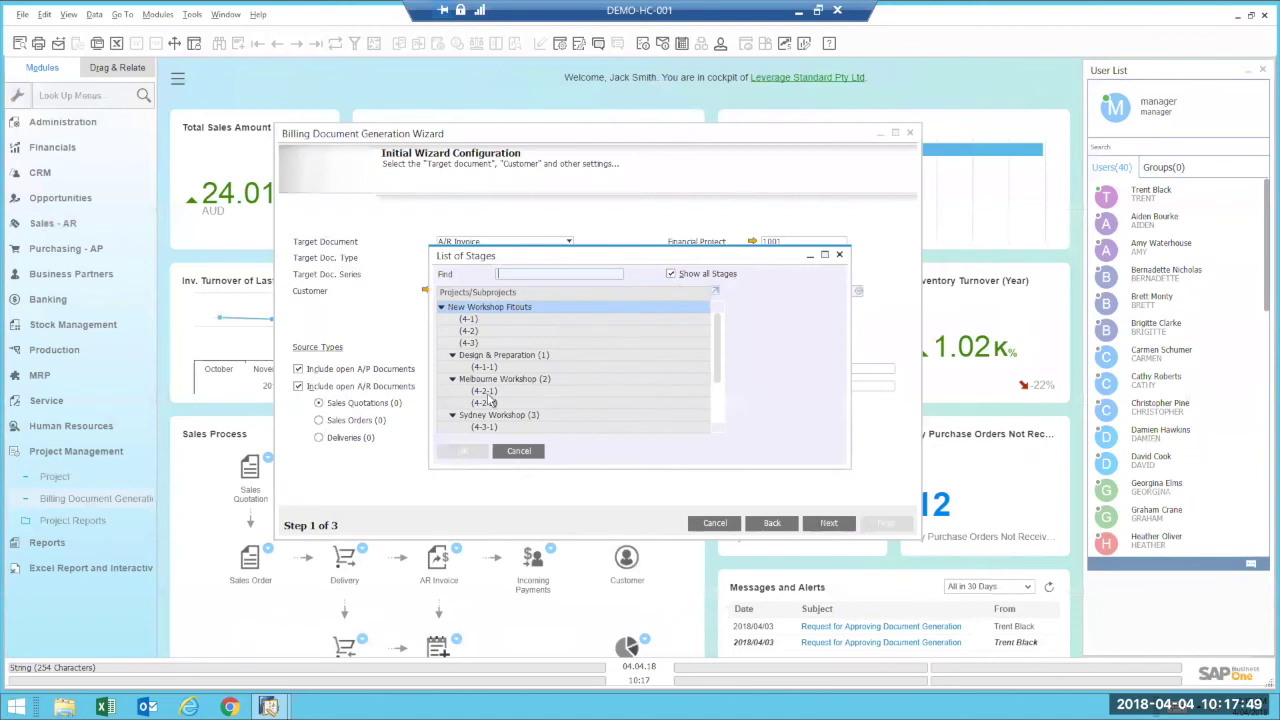
{"action": "left_click", "coordinate": [484, 427]}
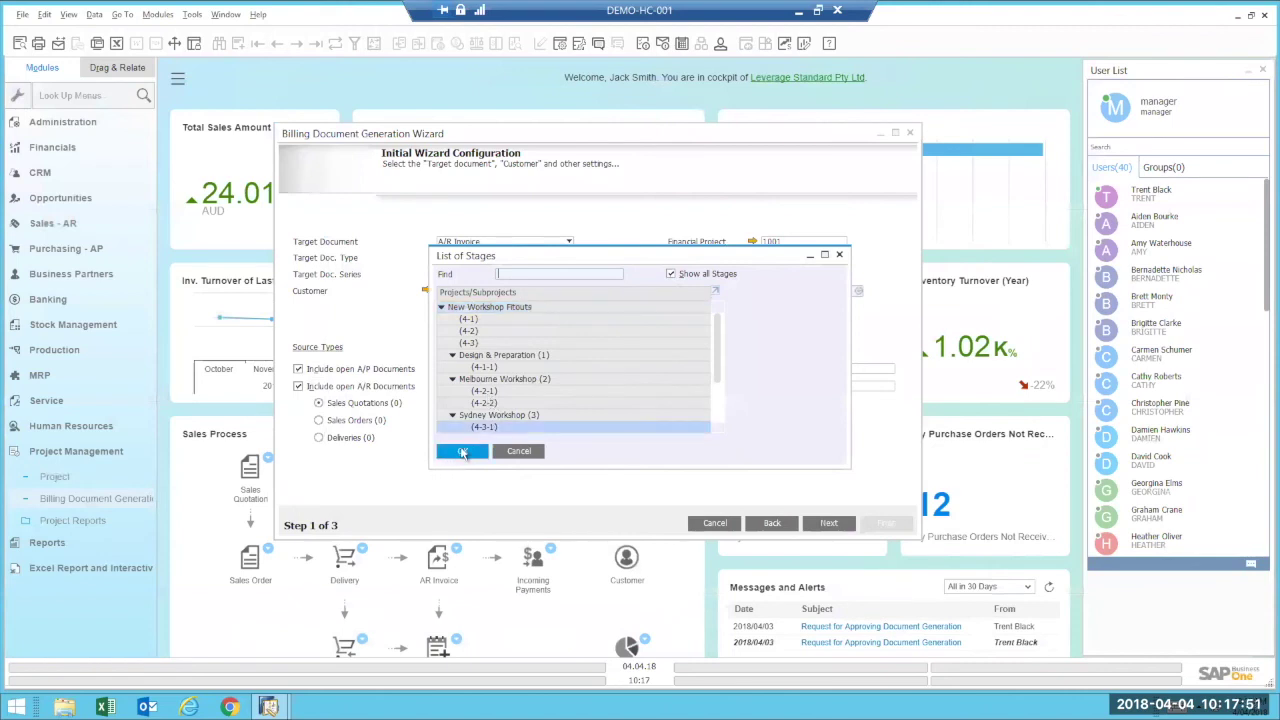
{"action": "left_click", "coordinate": [462, 452]}
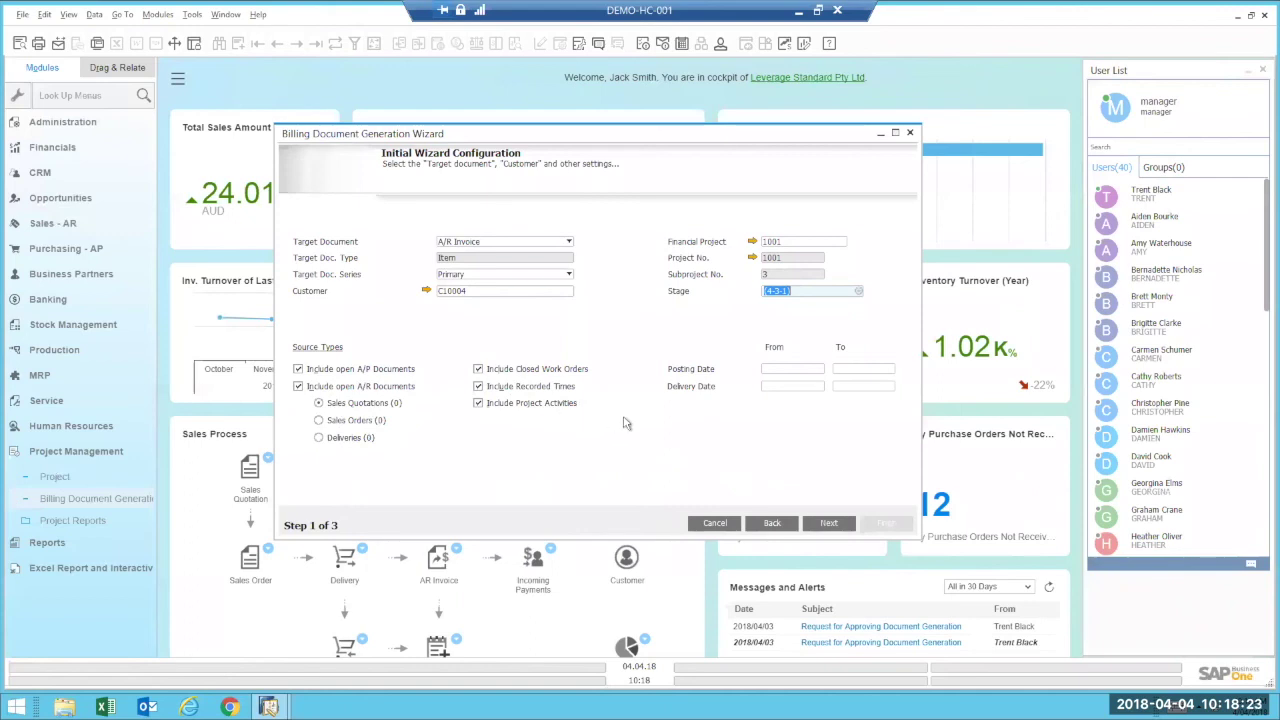
Proceed to the base document line items and review the activity line's item, billable time, quantity and price columns.
{"action": "left_click", "coordinate": [826, 526]}
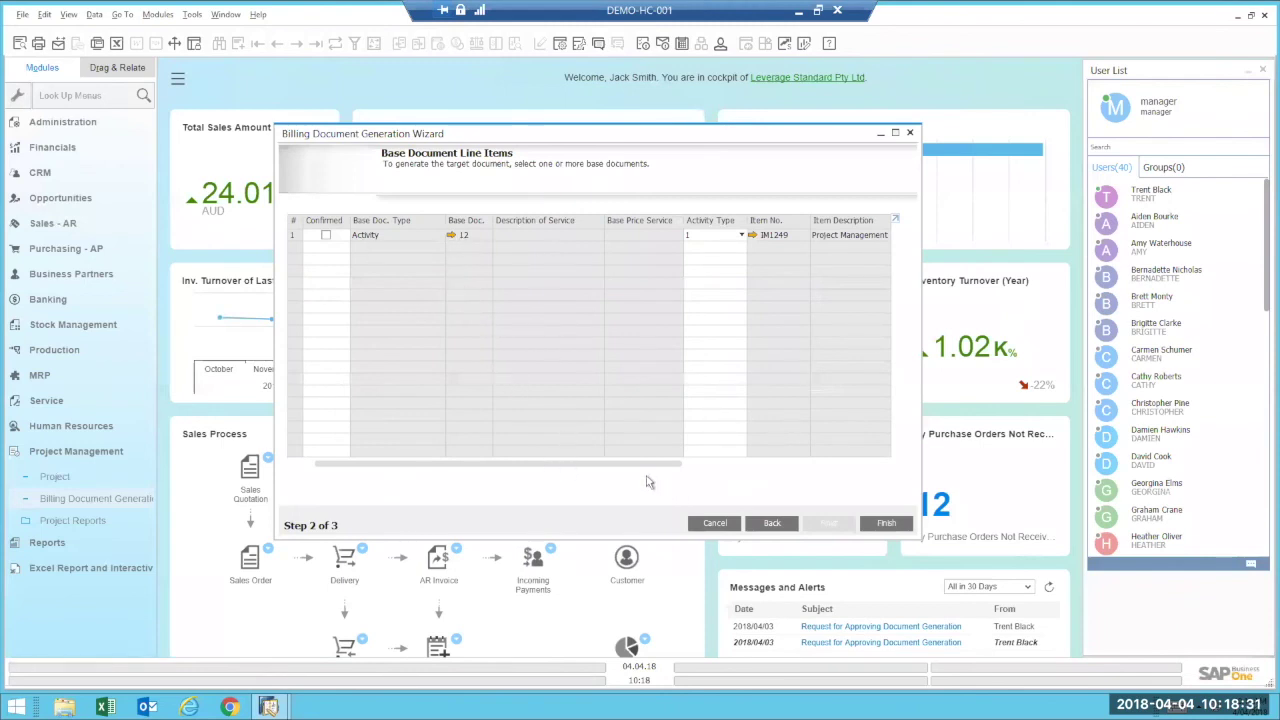
{"action": "left_click_drag", "start_coordinate": [697, 465], "coordinate": [874, 482]}
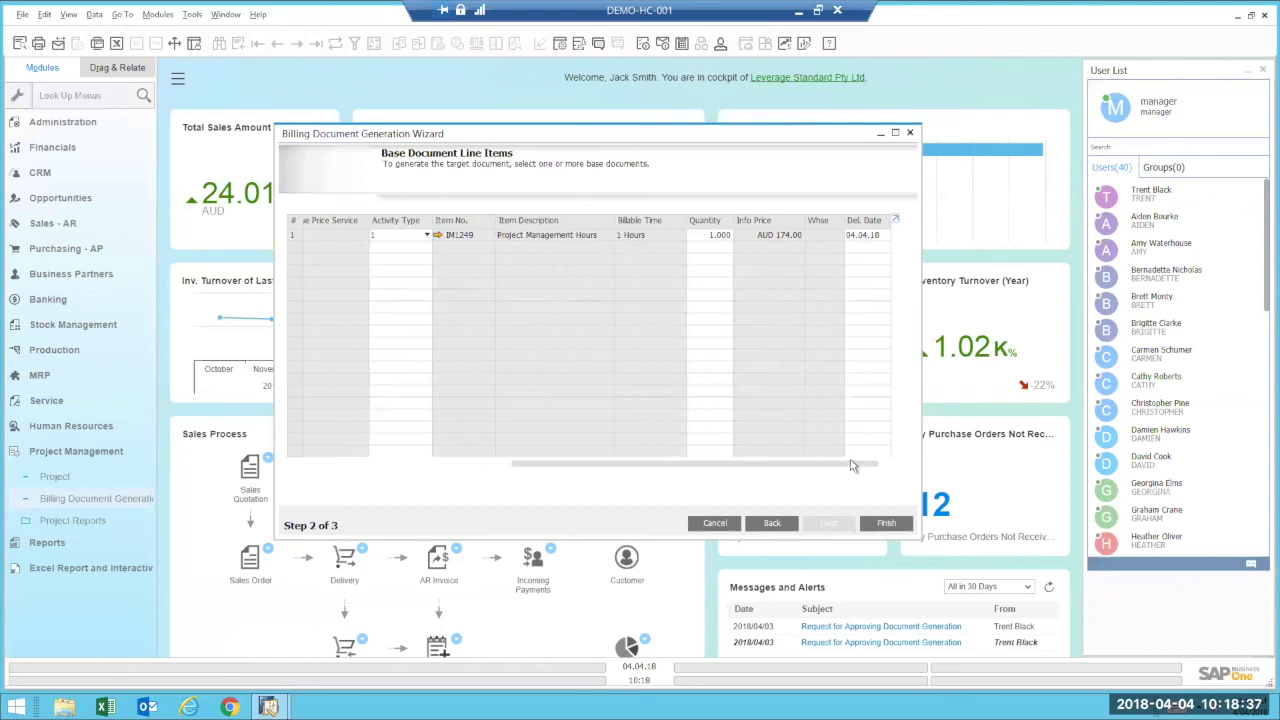
{"action": "left_click_drag", "start_coordinate": [833, 471], "coordinate": [580, 466]}
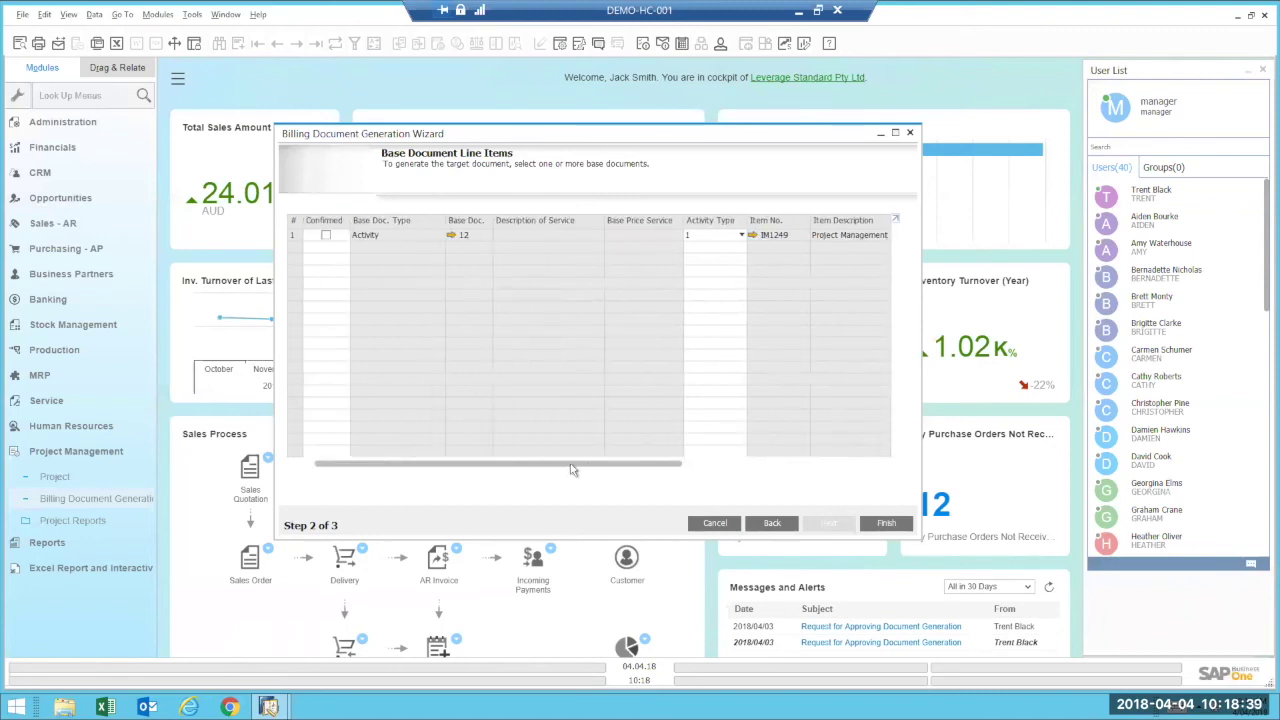
Confirm the activity line for Project Management Hours and generate the A/R invoice proposal from it.
{"action": "left_click", "coordinate": [327, 236]}
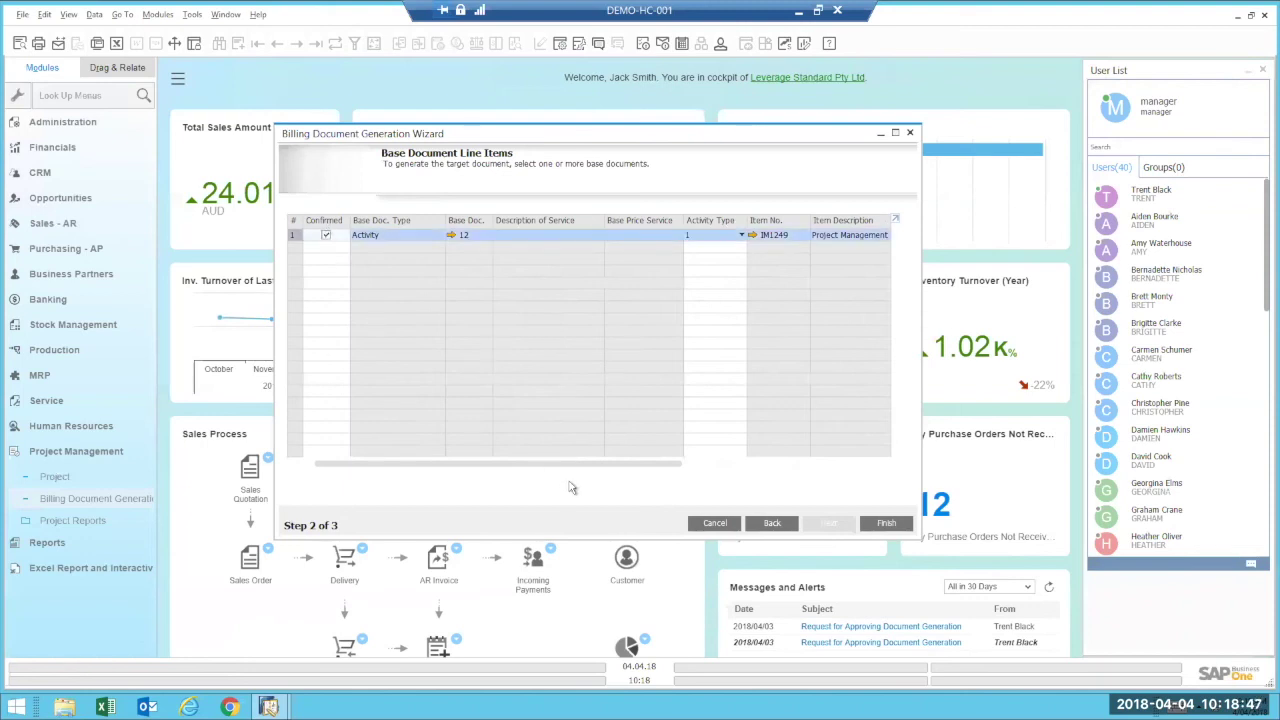
{"action": "left_click", "coordinate": [728, 465]}
{"action": "left_click", "coordinate": [484, 466]}
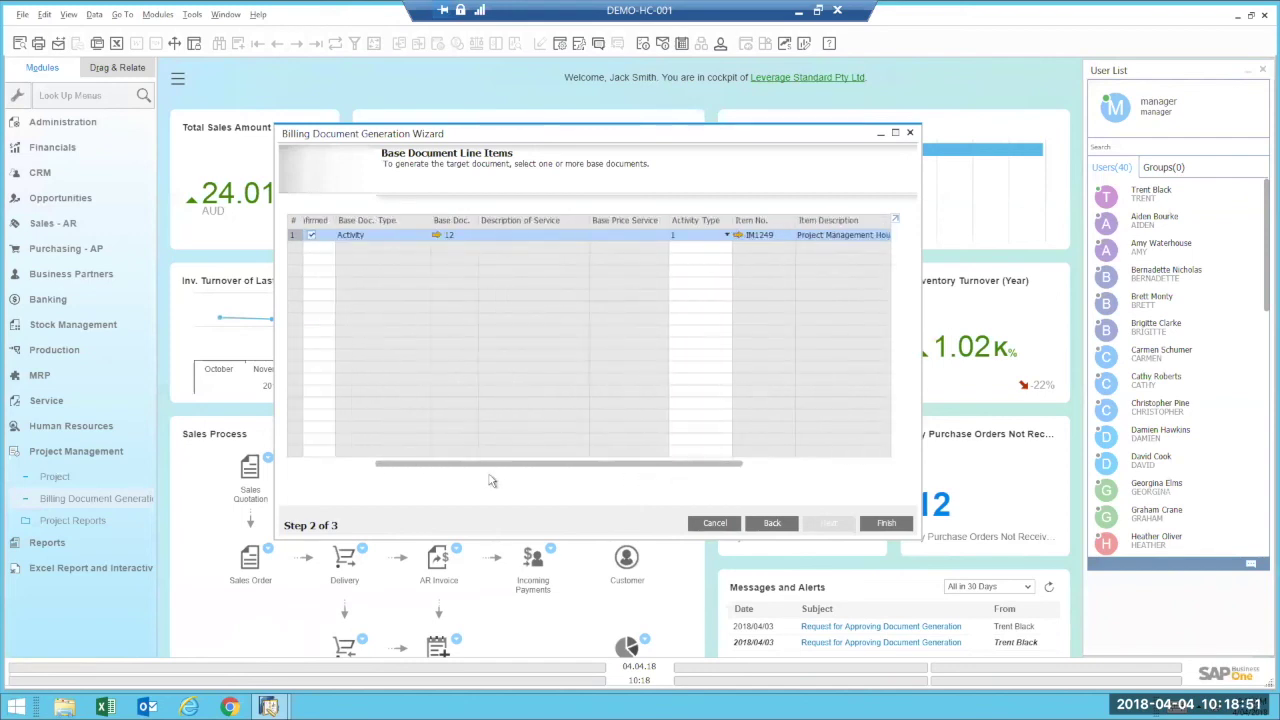
{"action": "left_click", "coordinate": [884, 524]}
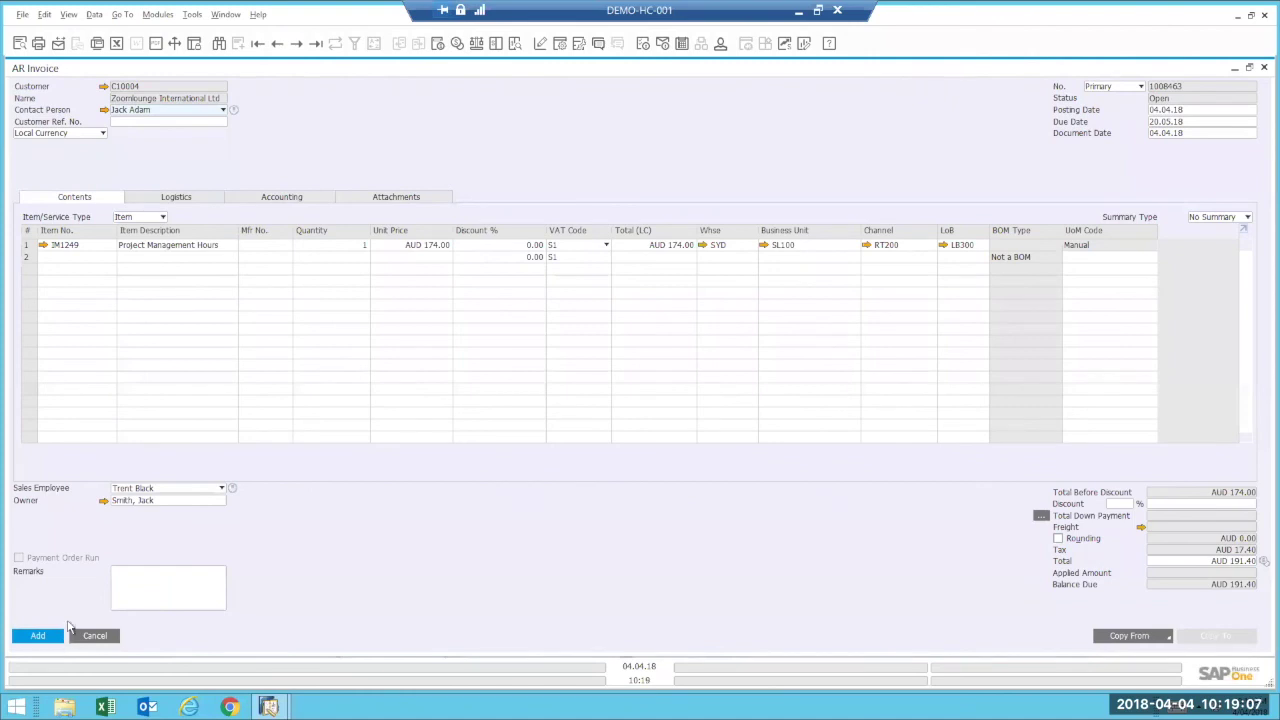
Try a unit price of AUD 100 on the Project Management Hours line, discard the invoice and close the wizard.
{"action": "left_click", "coordinate": [395, 245]}
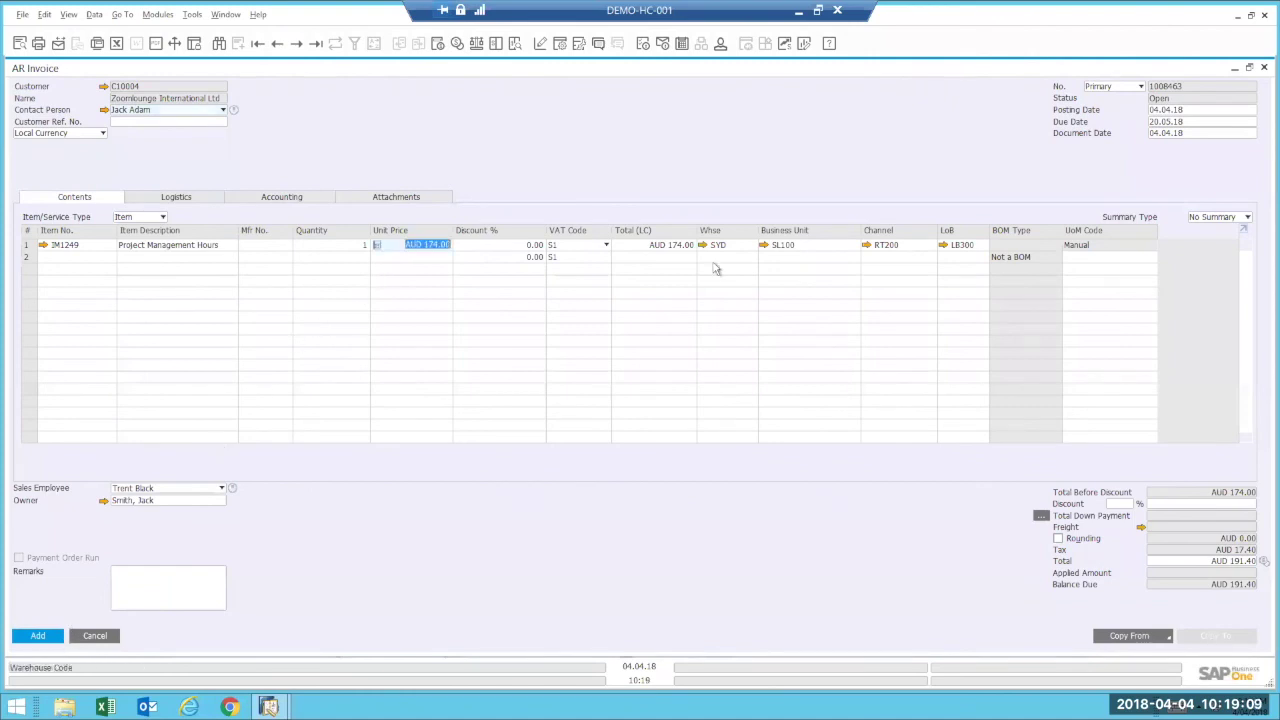
{"action": "type", "text": "100"}
{"action": "key", "text": "Tab"}
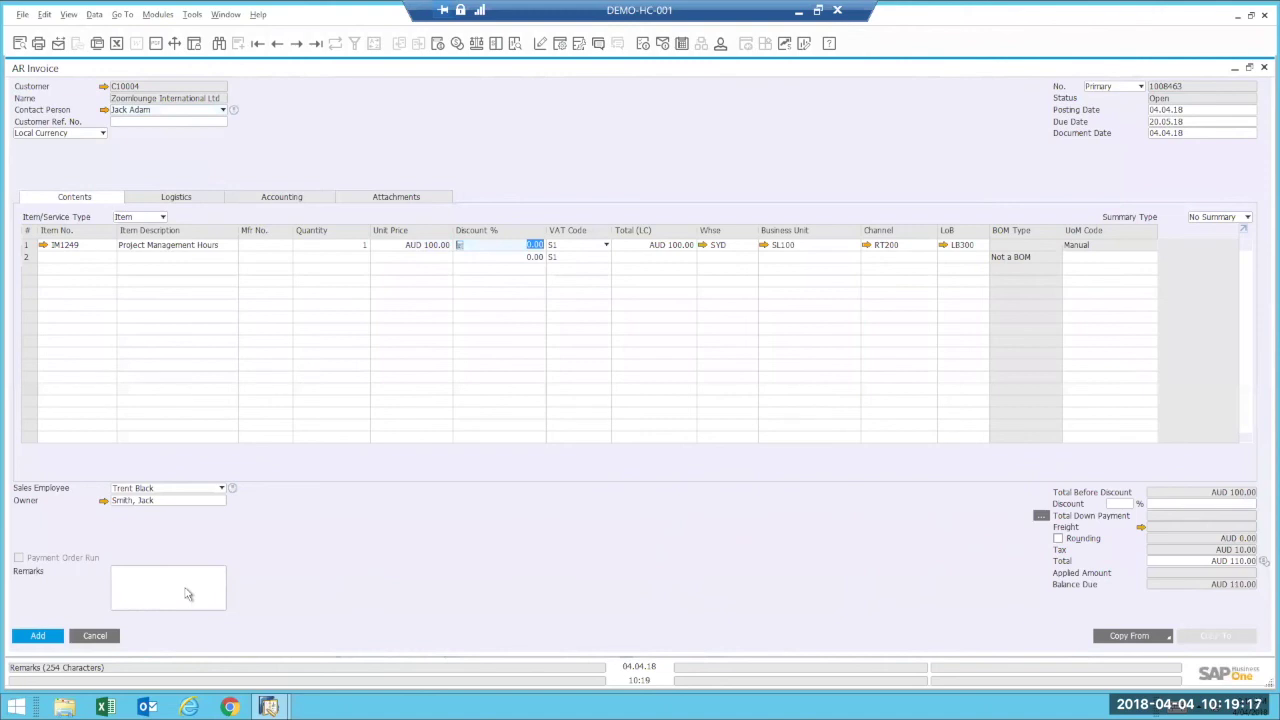
{"action": "left_click", "coordinate": [107, 640]}
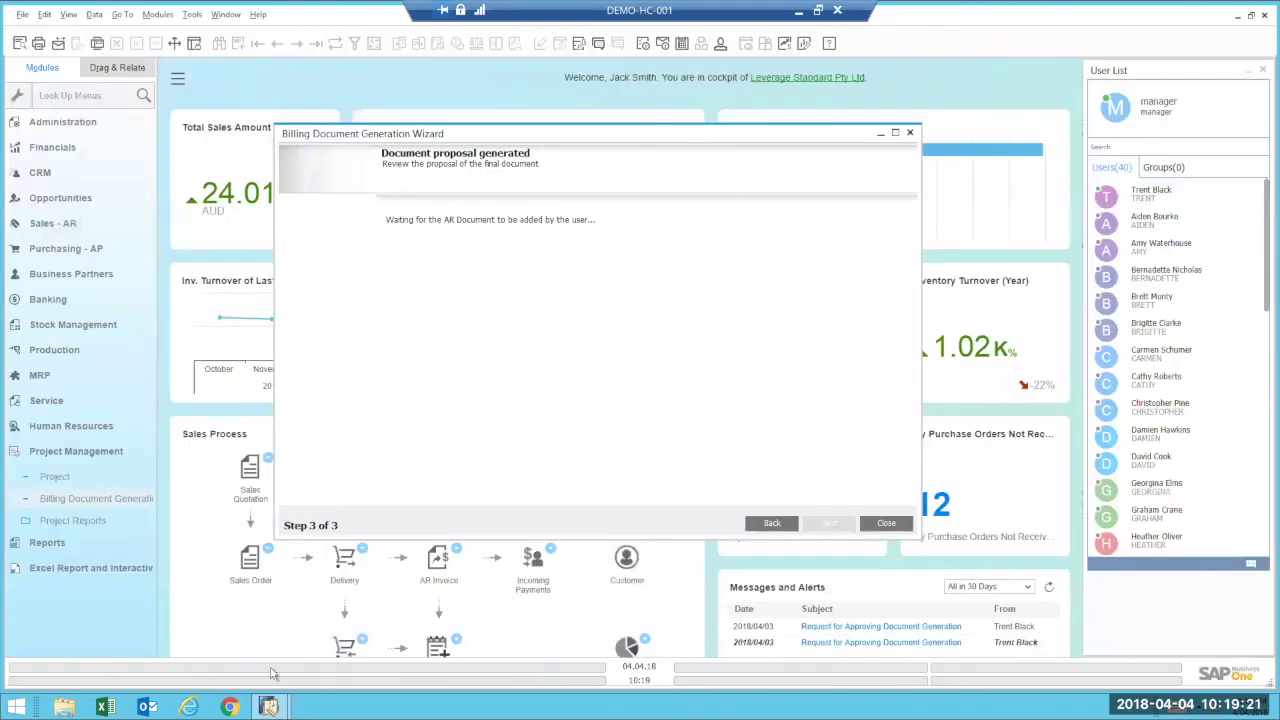
{"action": "left_click", "coordinate": [886, 523]}
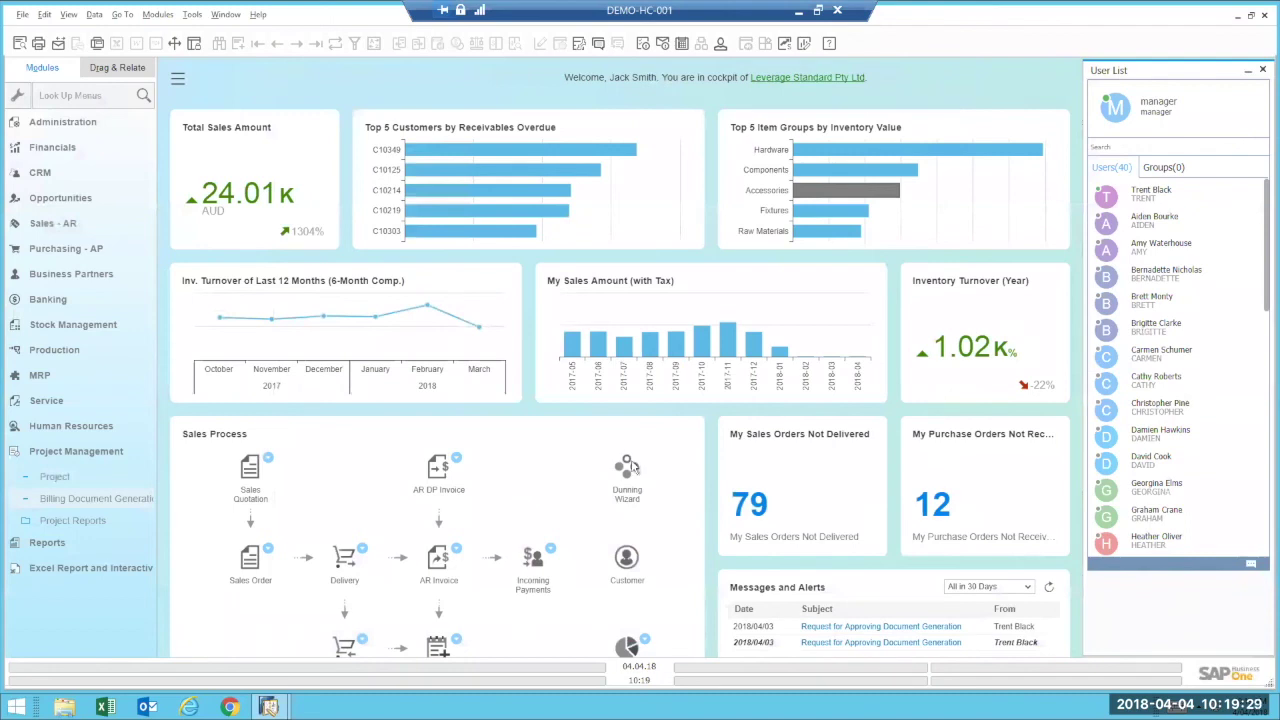
Collapse the Project Management module and switch to the second open SAP Business One window.
{"action": "left_click", "coordinate": [75, 452]}
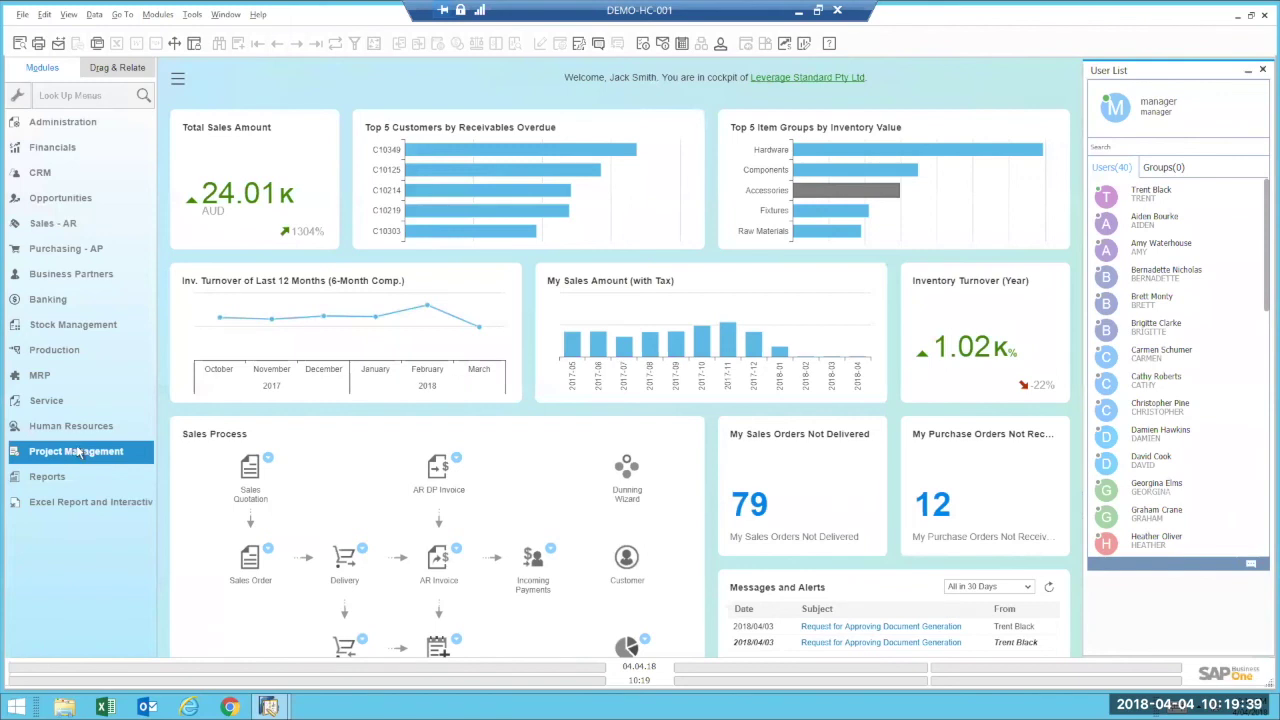
{"action": "mouse_move", "coordinate": [268, 707]}
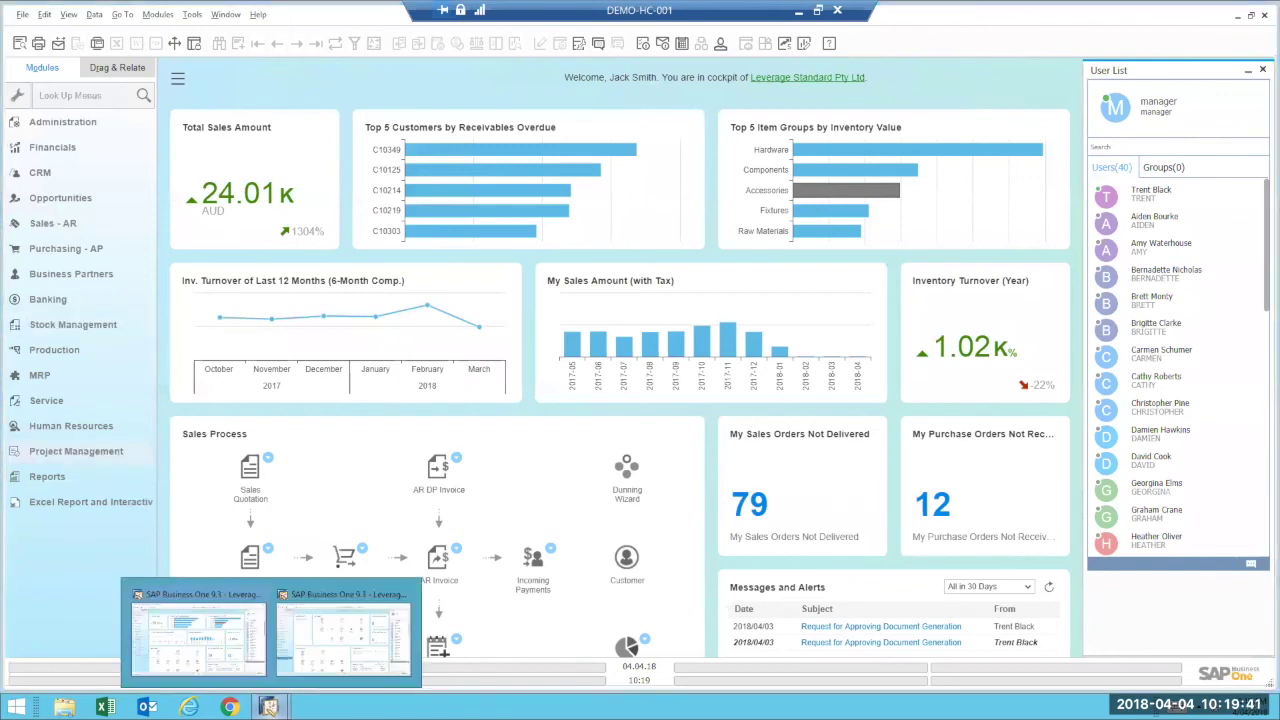
{"action": "left_click", "coordinate": [325, 628]}
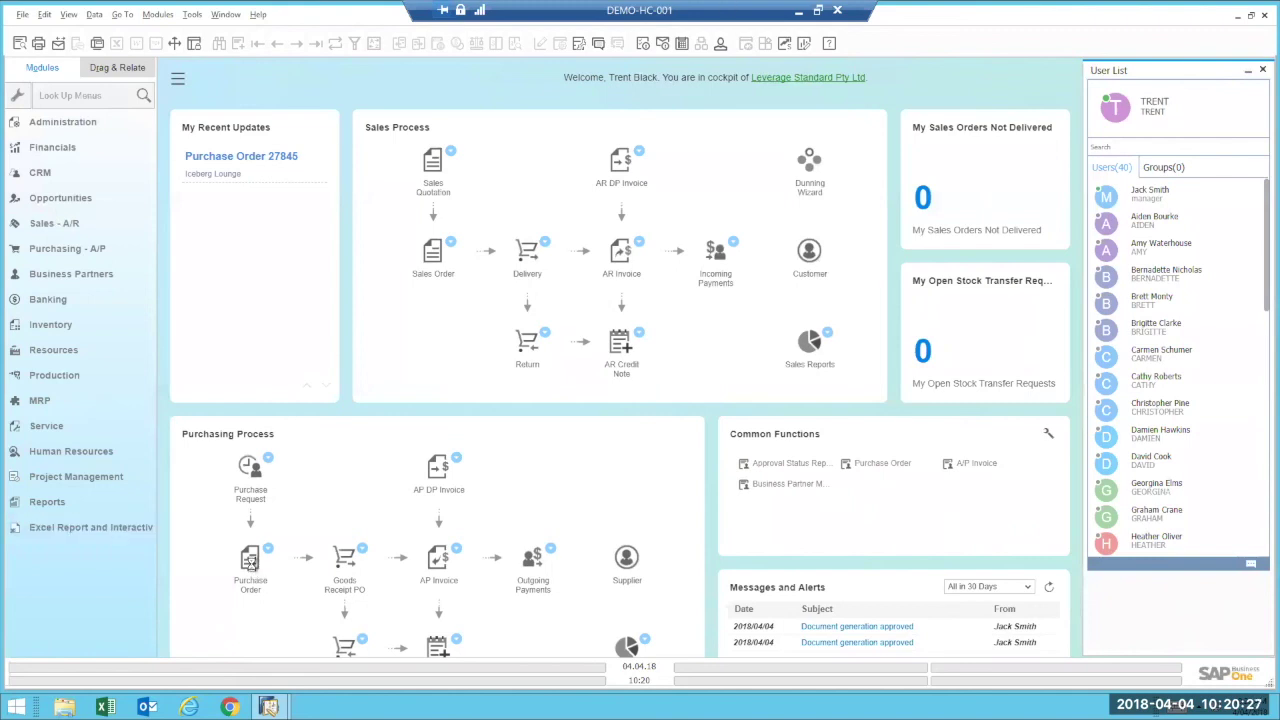
Create a purchase order for vendor SMD Technologies and maximize its form.
{"action": "left_click", "coordinate": [250, 563]}
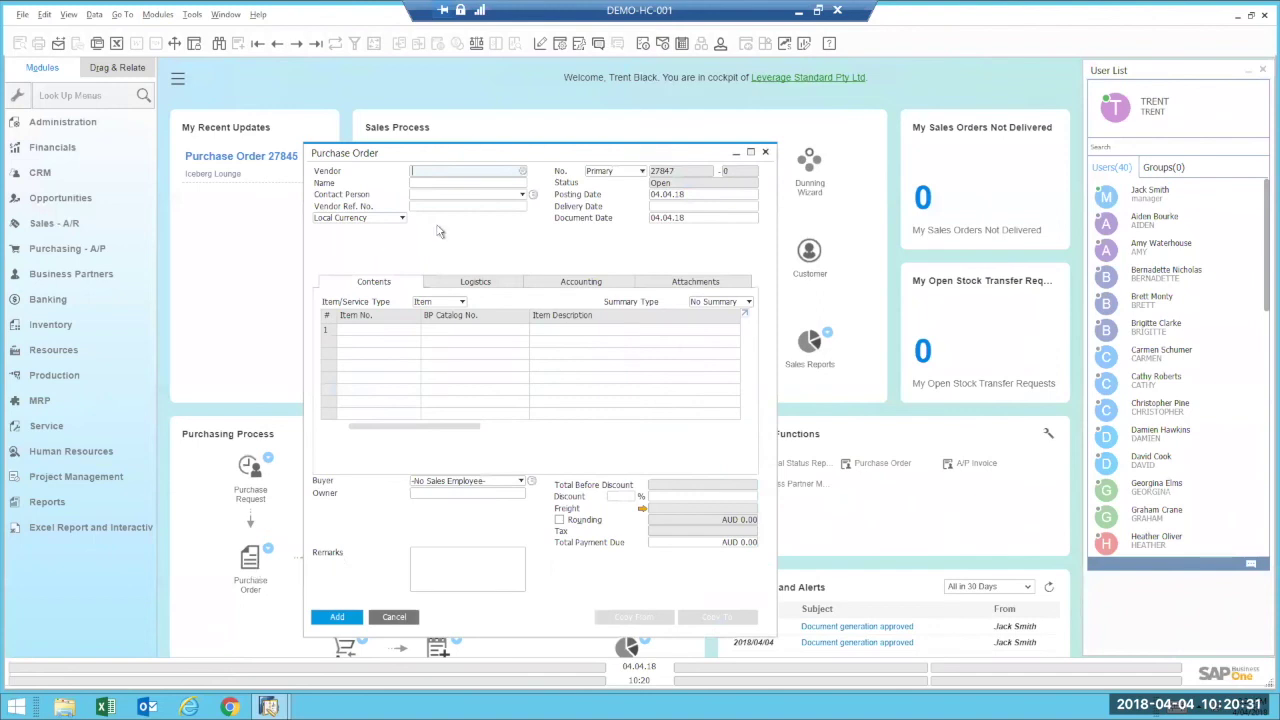
{"action": "key", "text": "Tab"}
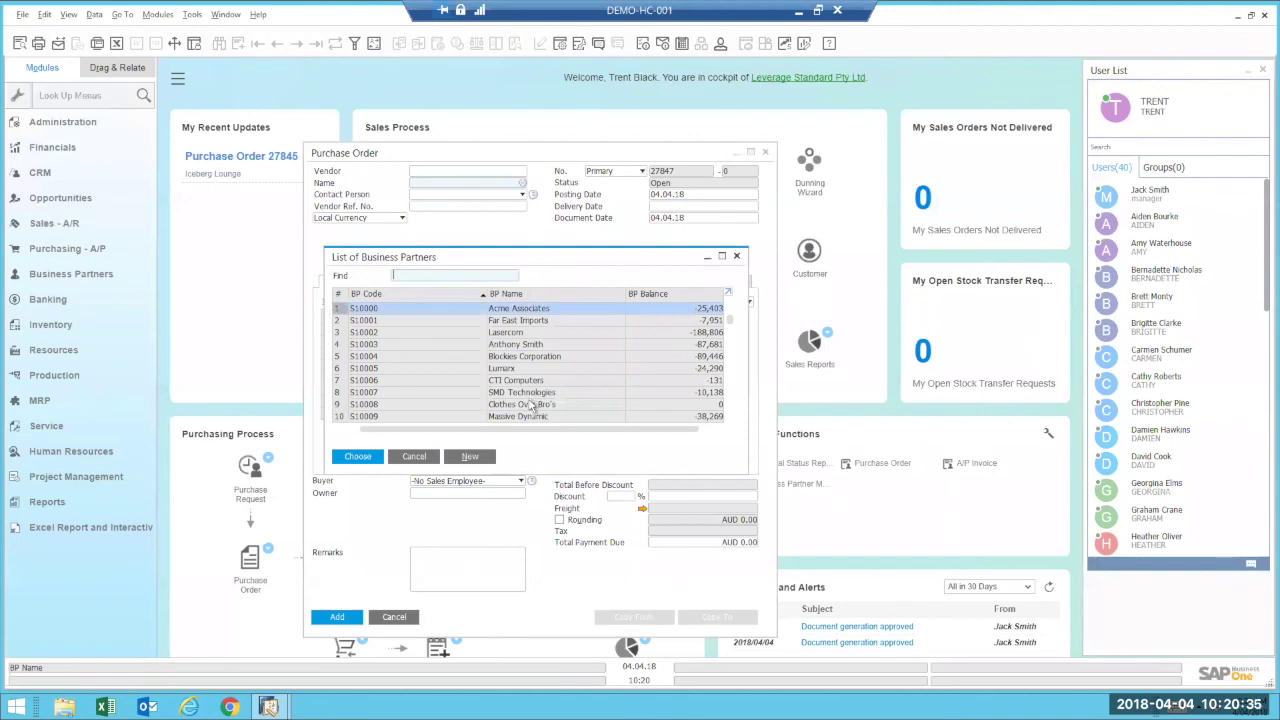
{"action": "double_click", "coordinate": [534, 396]}
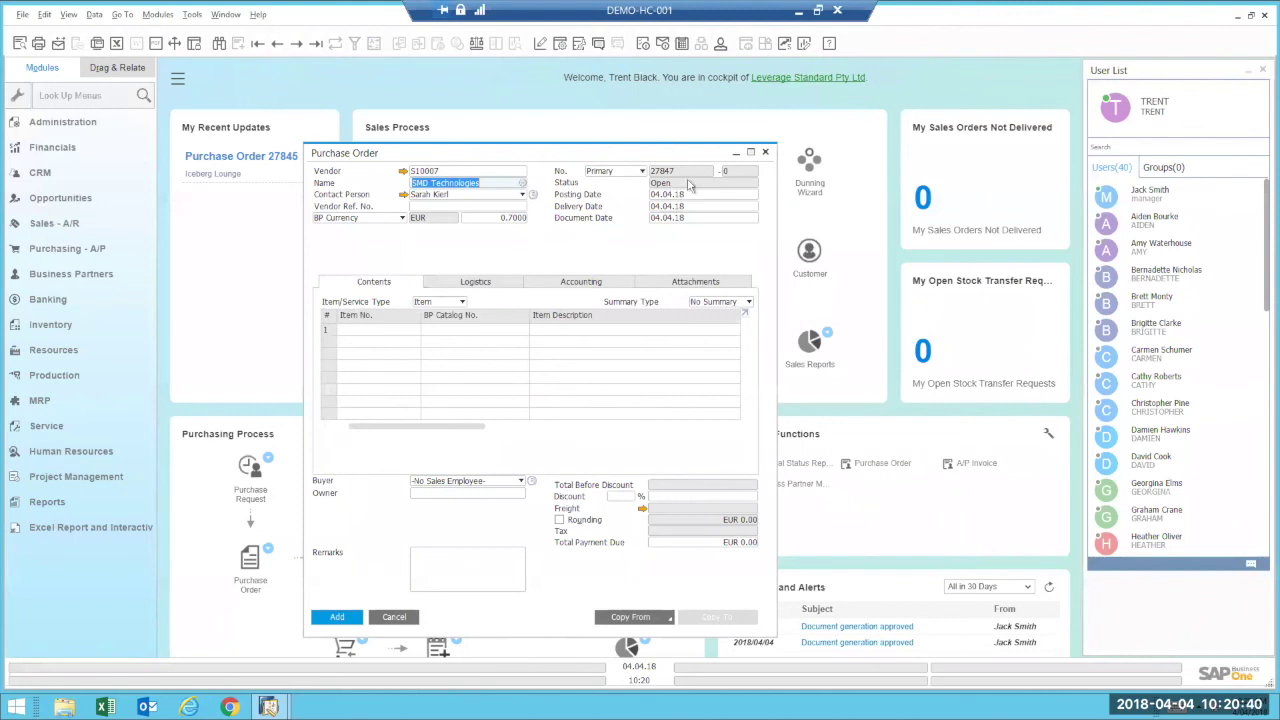
{"action": "left_click", "coordinate": [752, 153]}
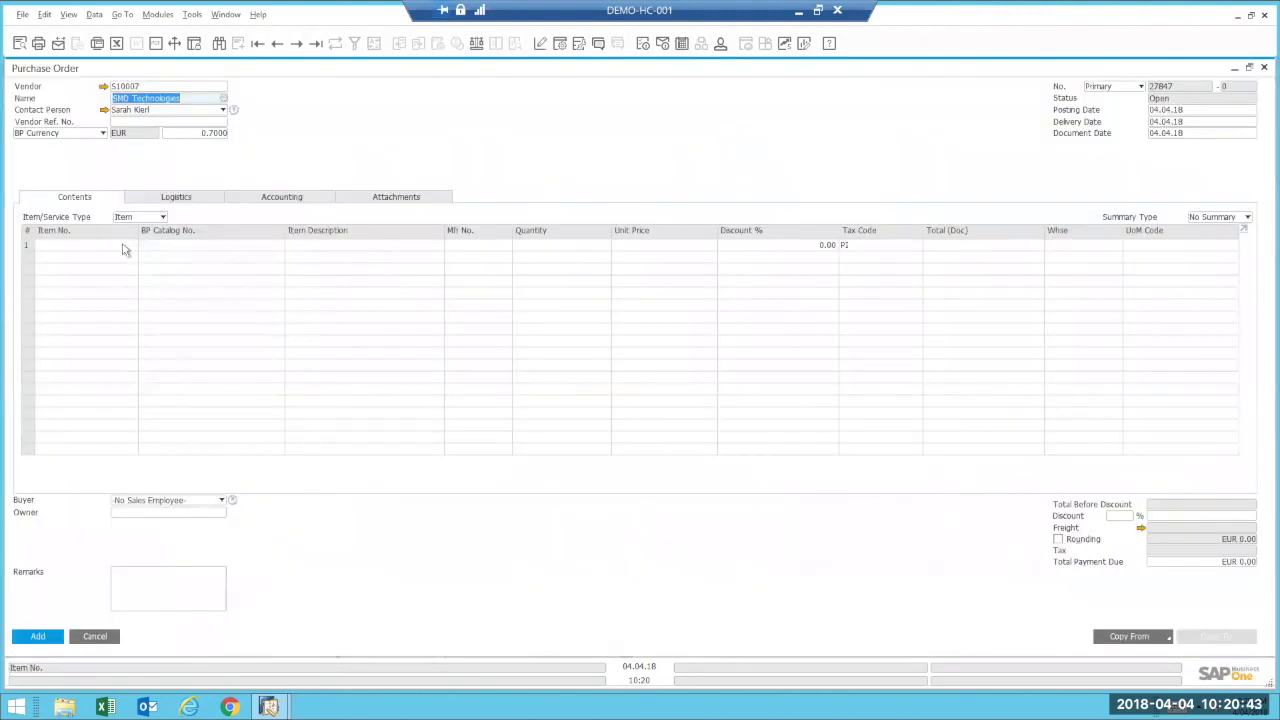
Add item IM1004, Tour Road Bike (Red), to the first order line with a quantity of 10.
{"action": "left_click", "coordinate": [125, 245]}
{"action": "left_click", "coordinate": [134, 243]}
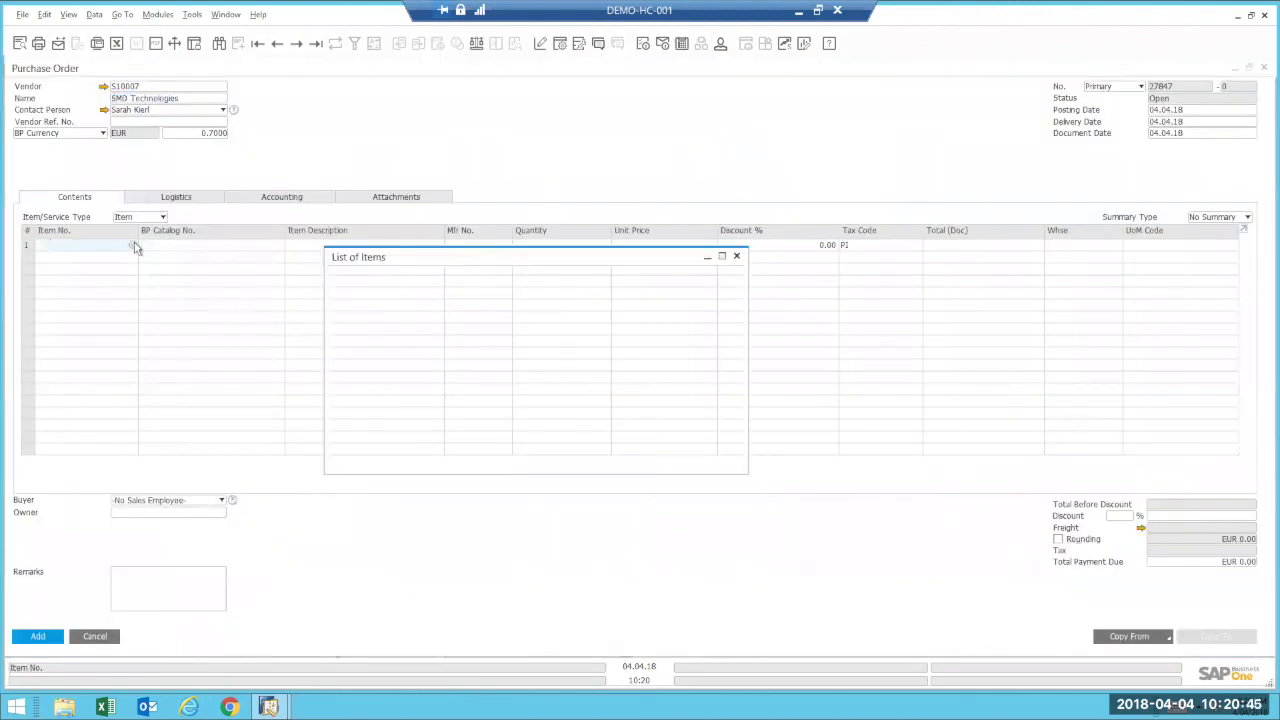
{"action": "scroll", "coordinate": [586, 348], "scroll_direction": "down", "scroll_amount": 2}
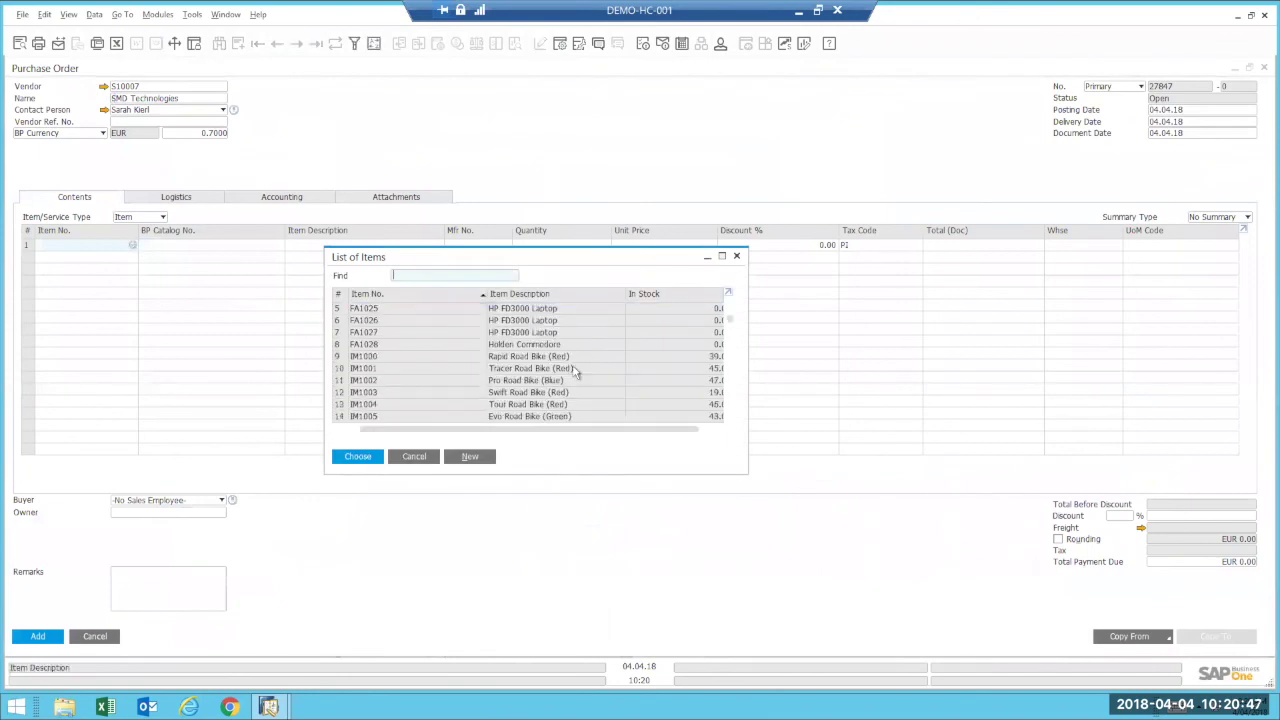
{"action": "left_click", "coordinate": [530, 405]}
{"action": "double_click", "coordinate": [530, 405]}
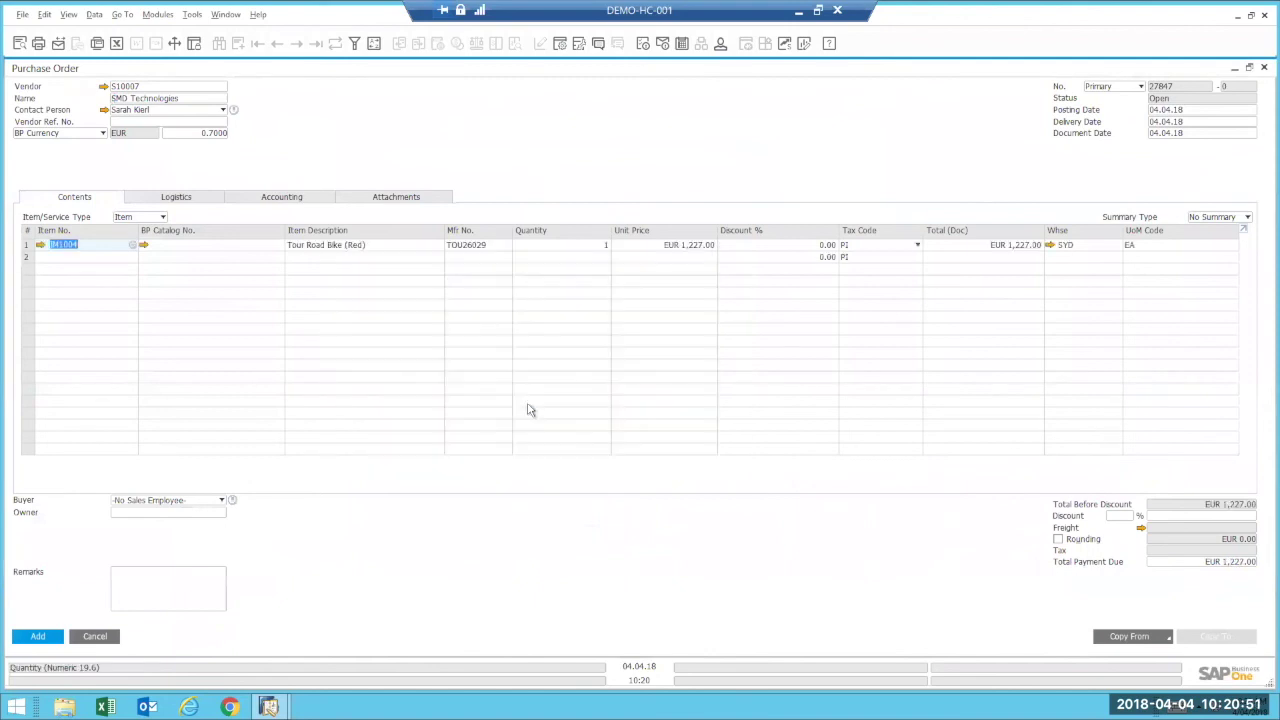
{"action": "left_click", "coordinate": [550, 249]}
{"action": "type", "text": "10"}
{"action": "key", "text": "Tab"}
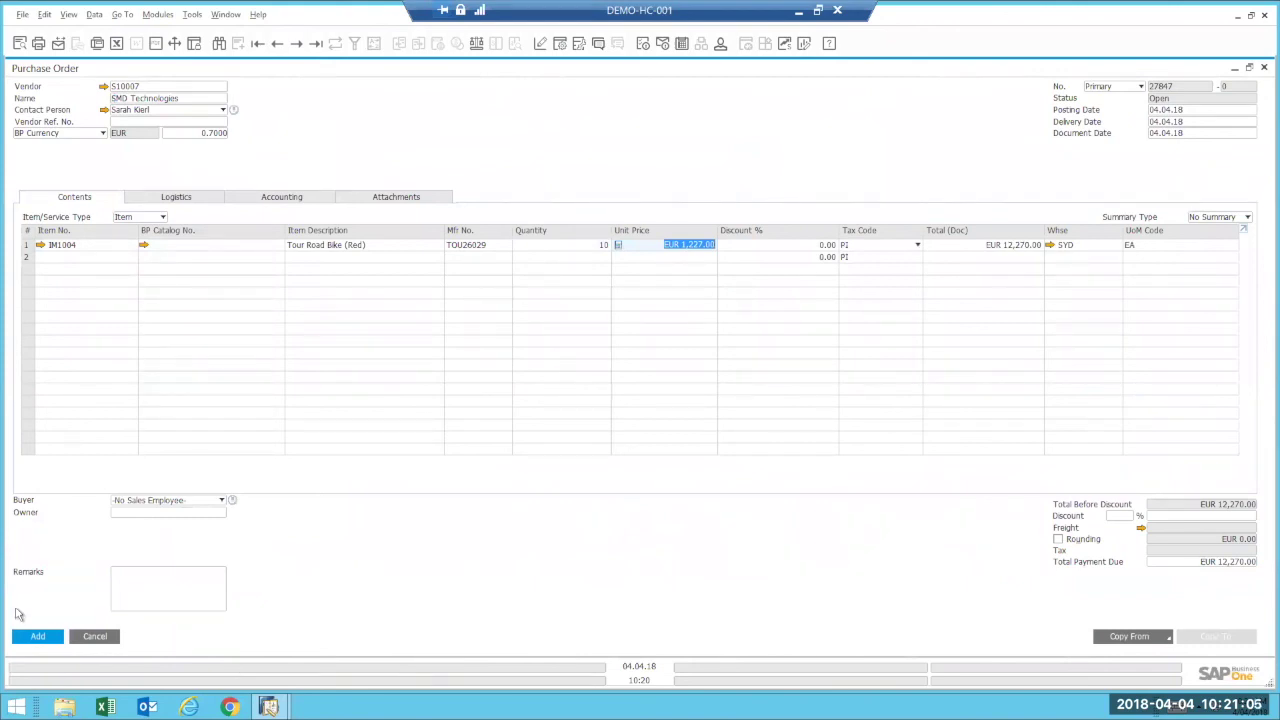
Submit the purchase order for approval with the remark "Customer order requires more than we have onhand", and close the order form.
{"action": "left_click", "coordinate": [42, 638]}
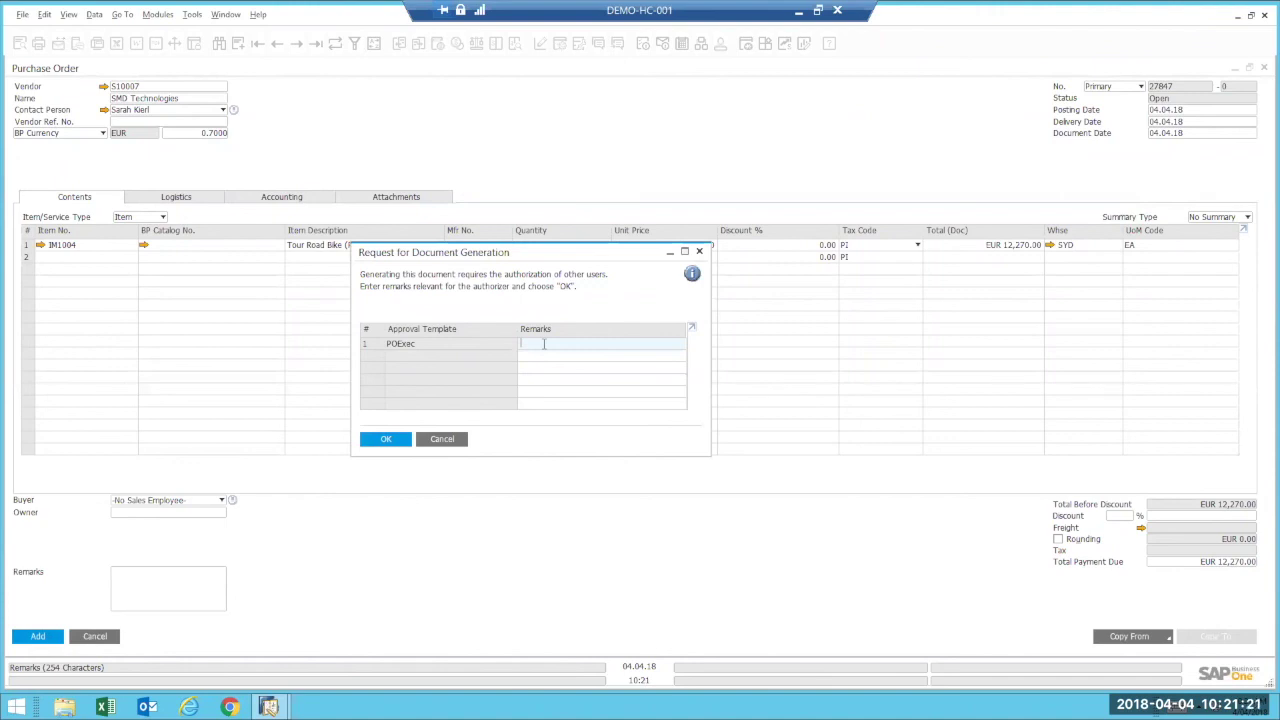
{"action": "type", "text": "Customer orde"}
{"action": "type", "text": "r"}
{"action": "type", "text": " requir"}
{"action": "type", "text": "es more than we"}
{"action": "type", "text": " have onha"}
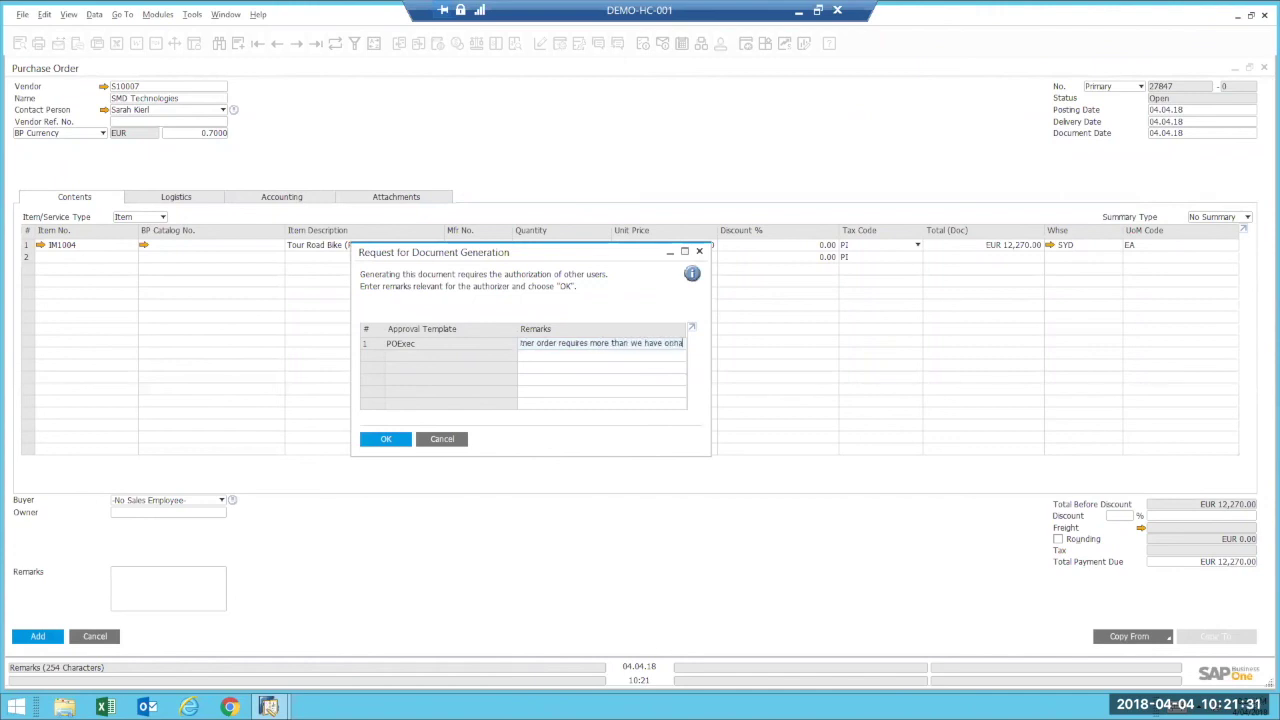
{"action": "type", "text": "nd"}
{"action": "left_click", "coordinate": [385, 446]}
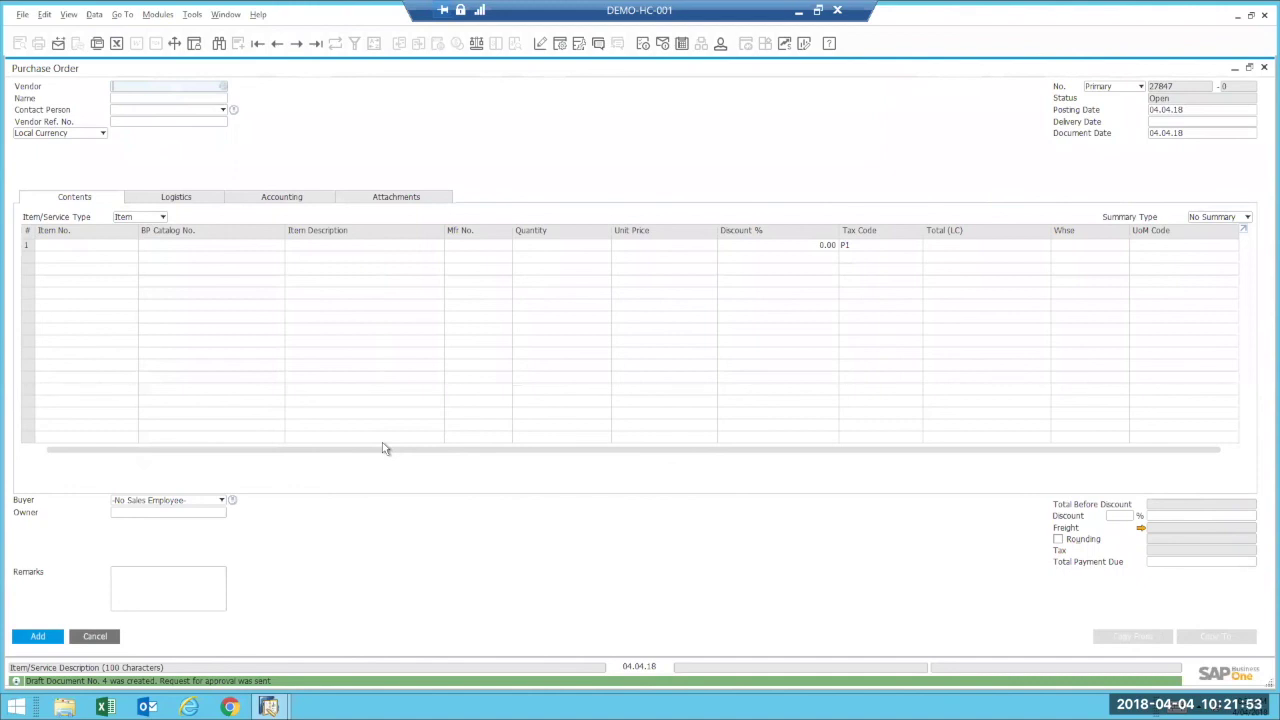
{"action": "left_click", "coordinate": [95, 637]}
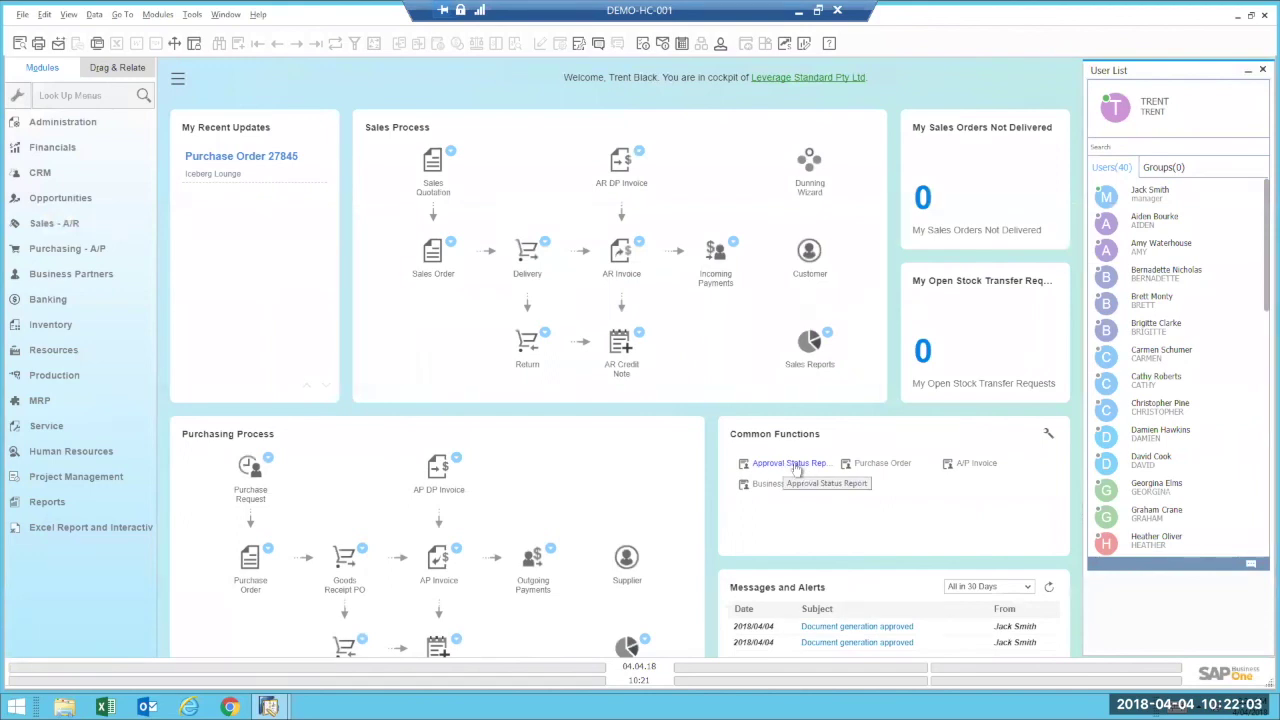
Run the Approval Status Report from Approval Process for purchase orders.
{"action": "left_click", "coordinate": [76, 126]}
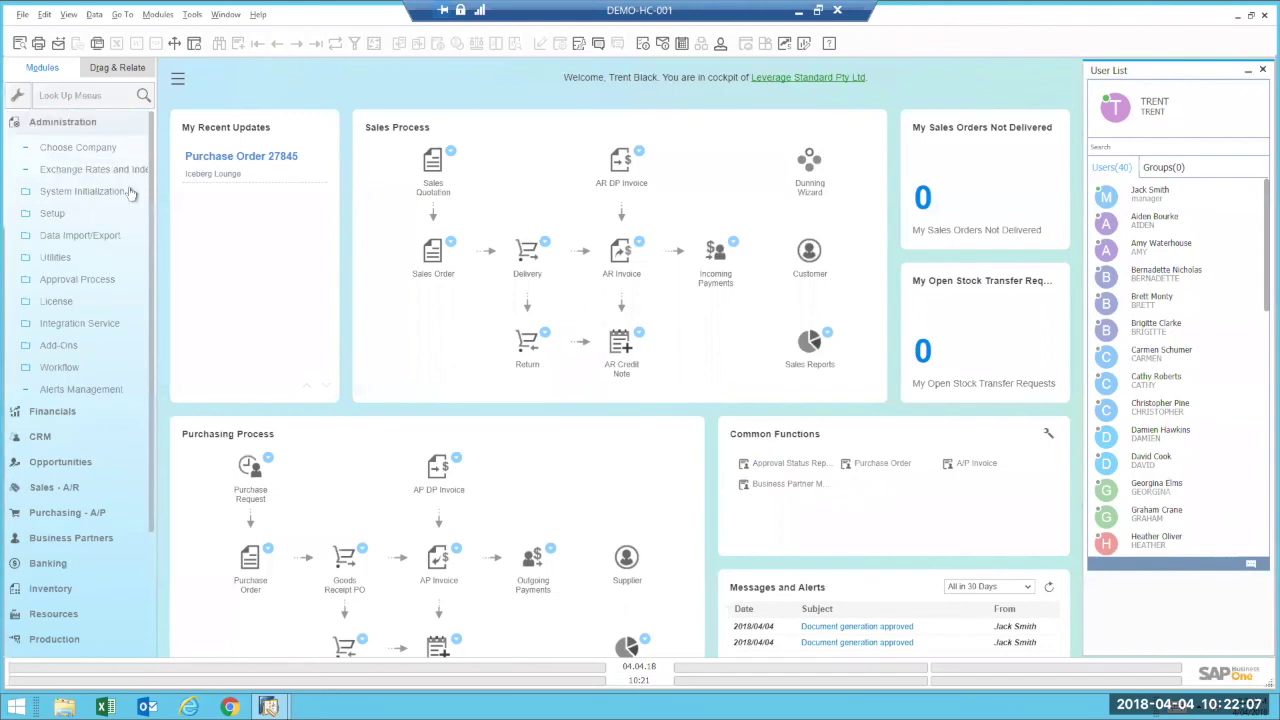
{"action": "left_click", "coordinate": [106, 279]}
{"action": "left_click", "coordinate": [105, 346]}
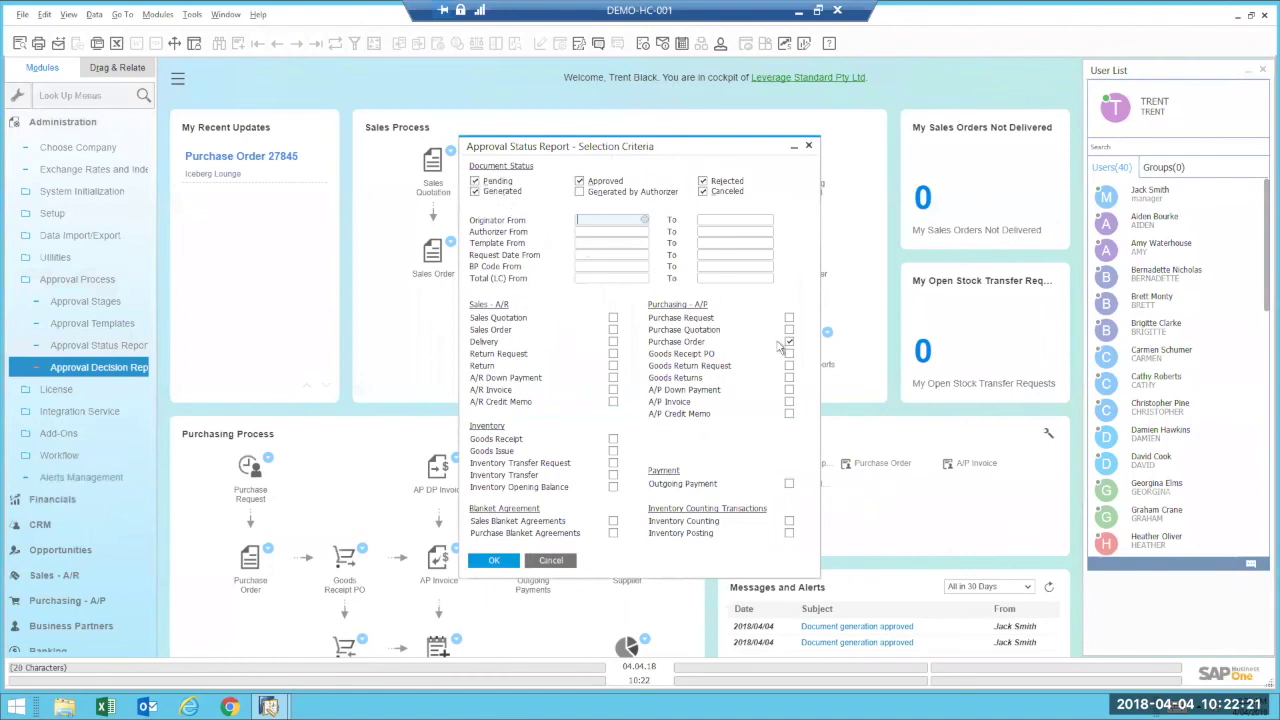
{"action": "left_click", "coordinate": [497, 565]}
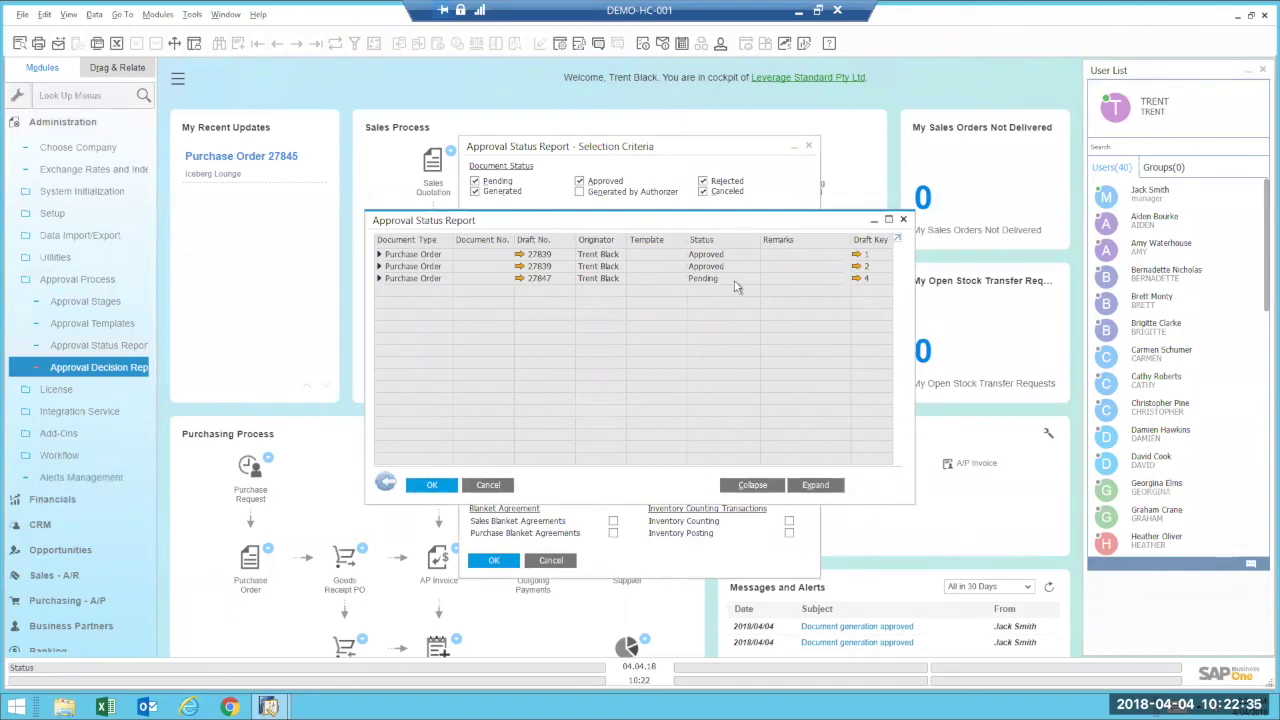
Open the pending purchase order draft from the report and set the Tour Road Bike quantity to 8.
{"action": "left_click", "coordinate": [518, 279]}
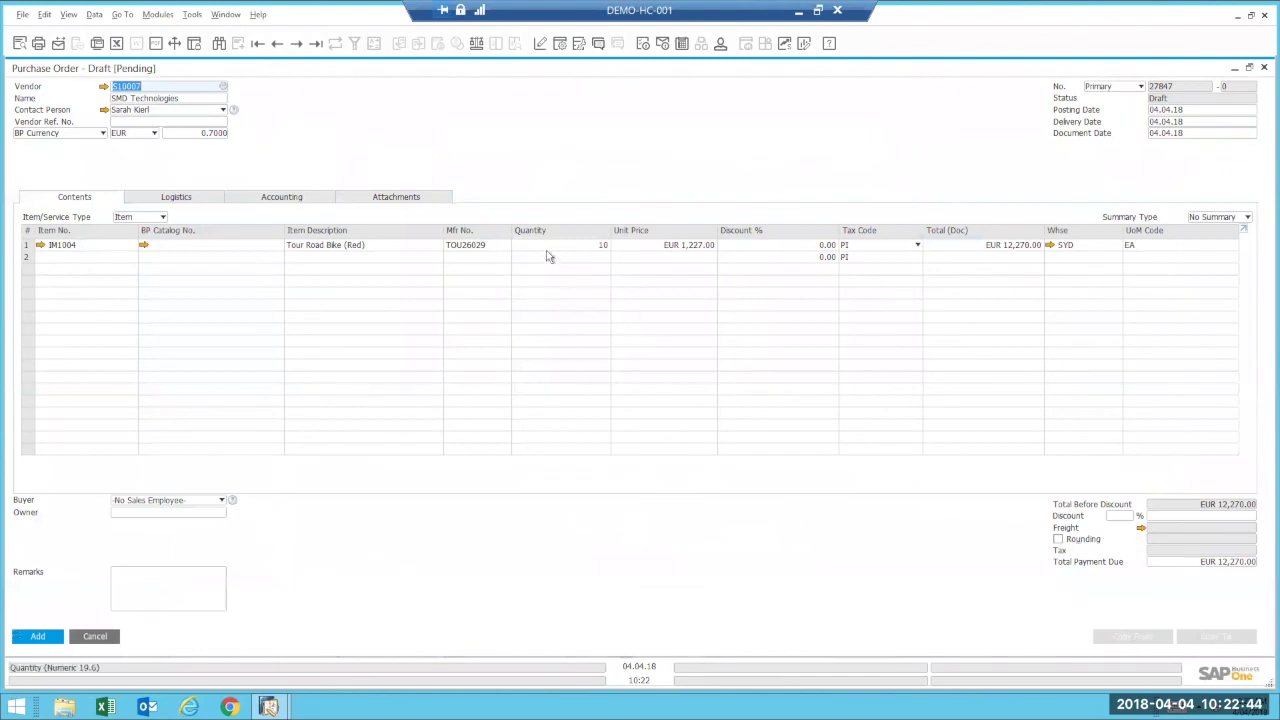
{"action": "left_click", "coordinate": [698, 307]}
{"action": "left_click", "coordinate": [558, 244]}
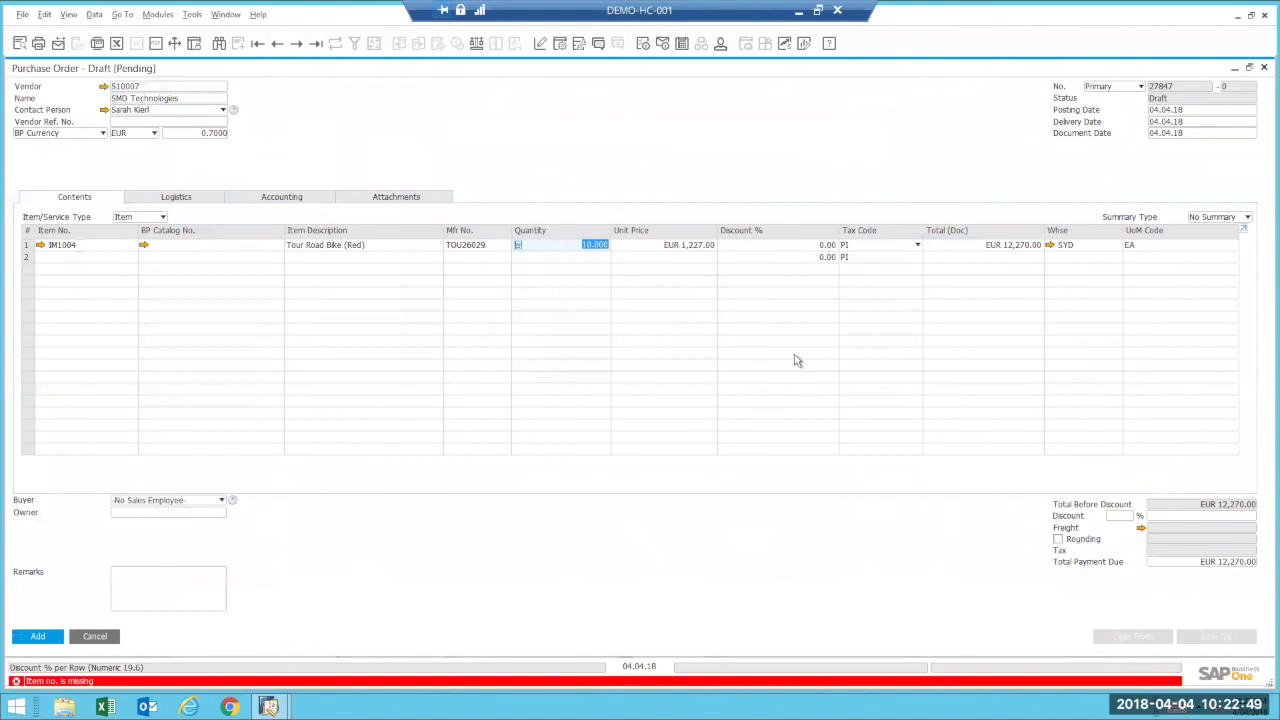
{"action": "type", "text": "8"}
{"action": "left_click", "coordinate": [840, 300]}
{"action": "key", "text": "Tab"}
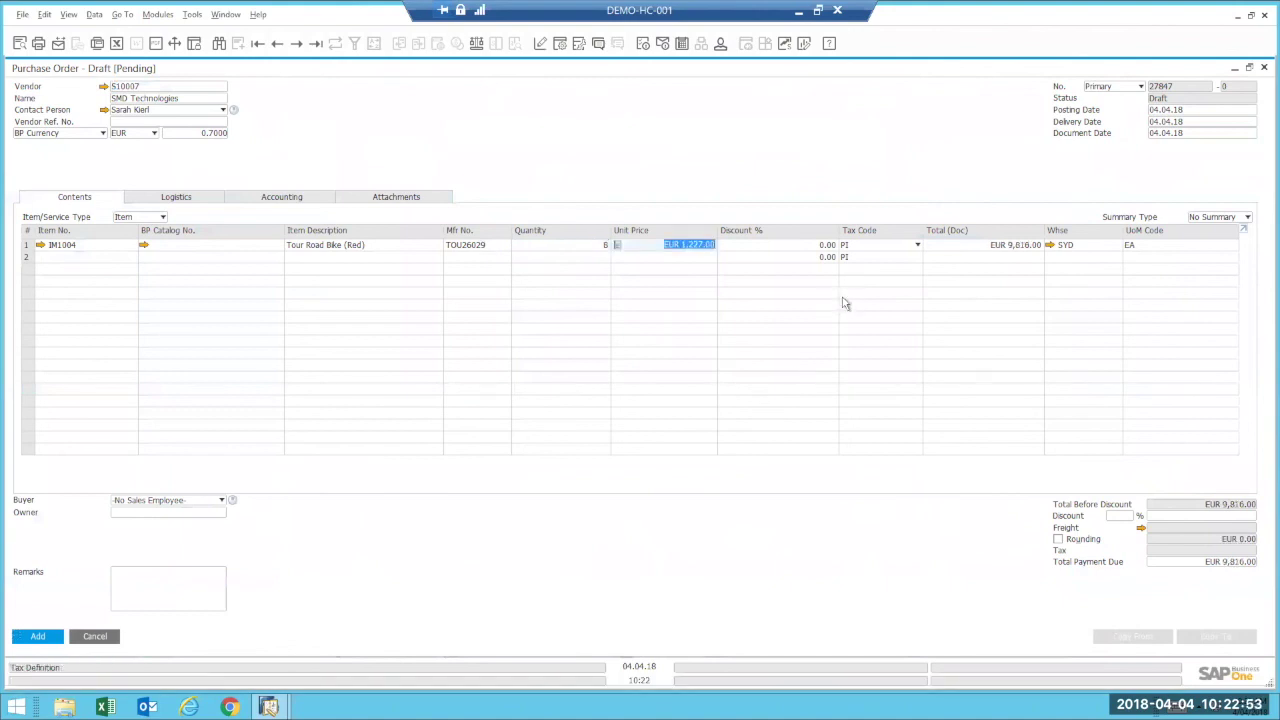
Resubmit the changed purchase order draft for approval with the remark "Customer adjusted order", and close the blank order form.
{"action": "left_click", "coordinate": [52, 636]}
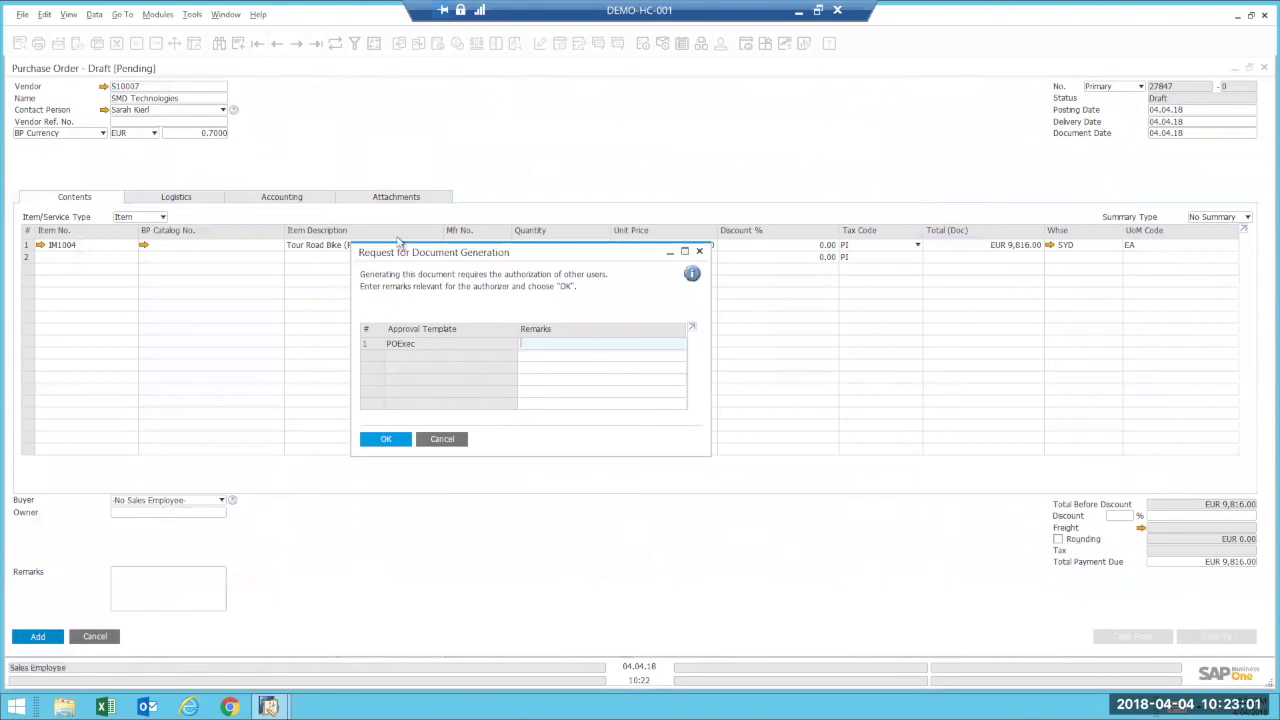
{"action": "left_click_drag", "start_coordinate": [453, 251], "coordinate": [449, 288]}
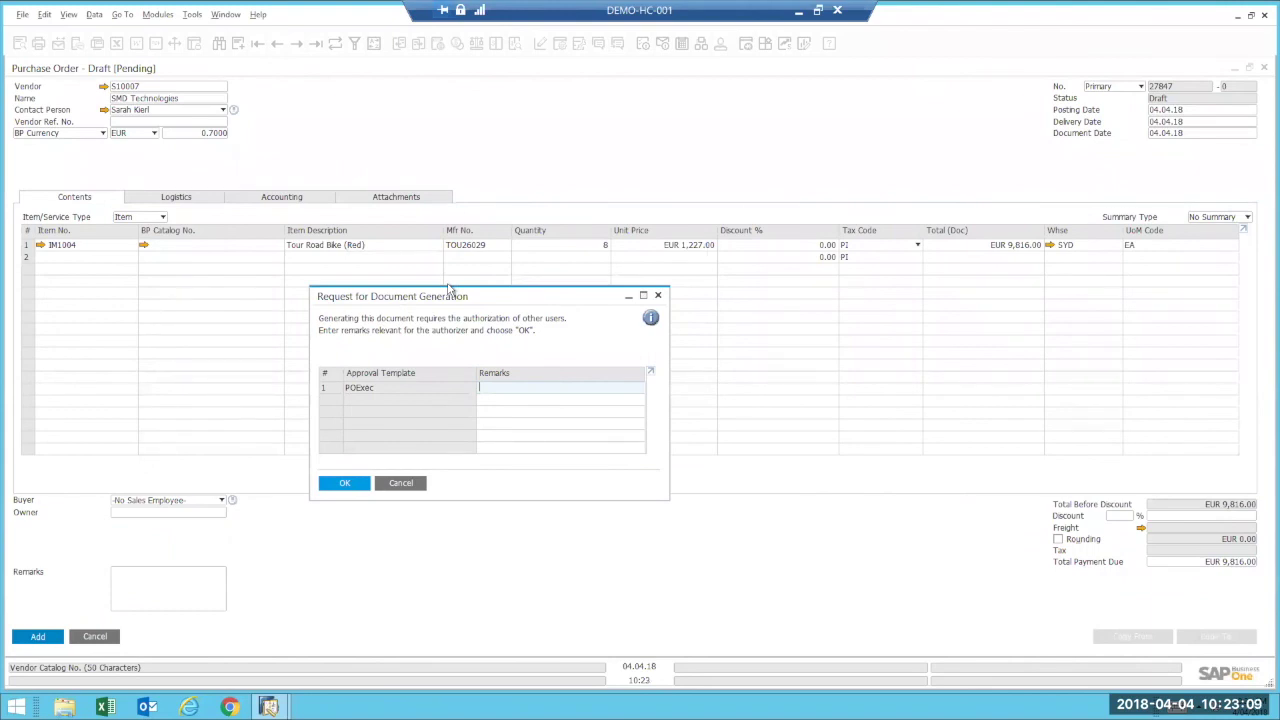
{"action": "type", "text": "Customer acjusted order"}
{"action": "left_click", "coordinate": [344, 484]}
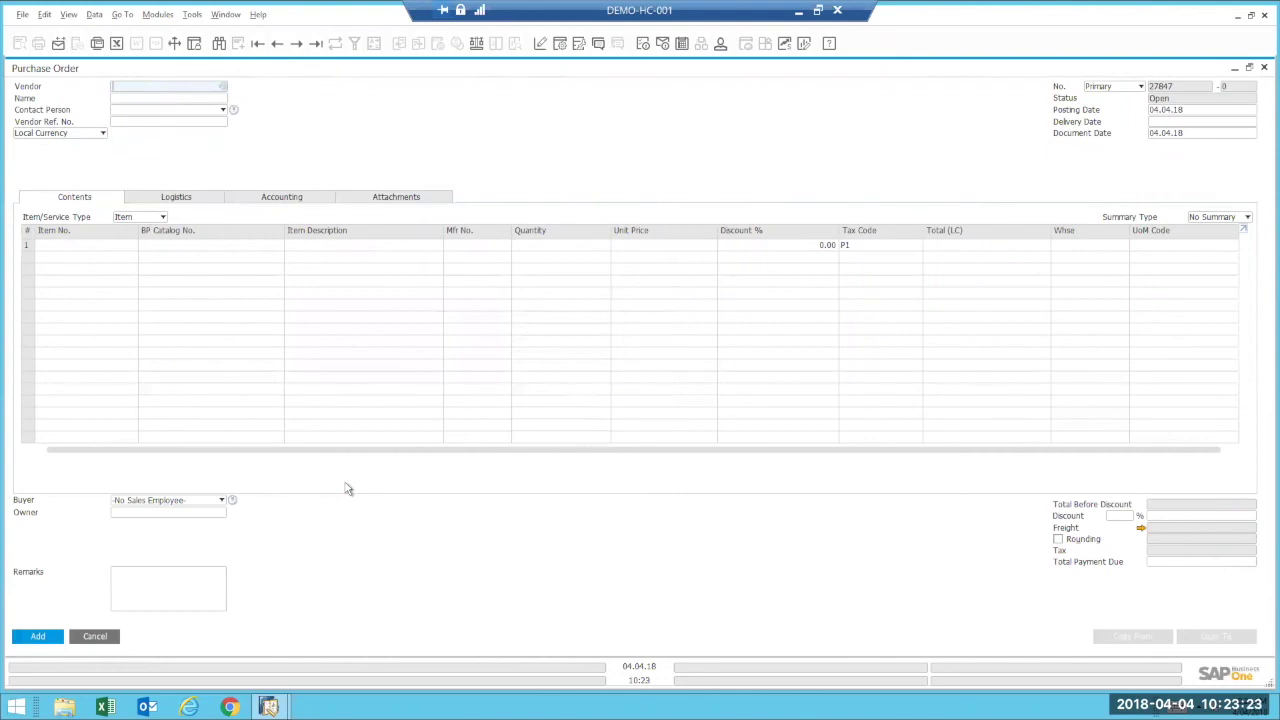
{"action": "left_click", "coordinate": [96, 636]}
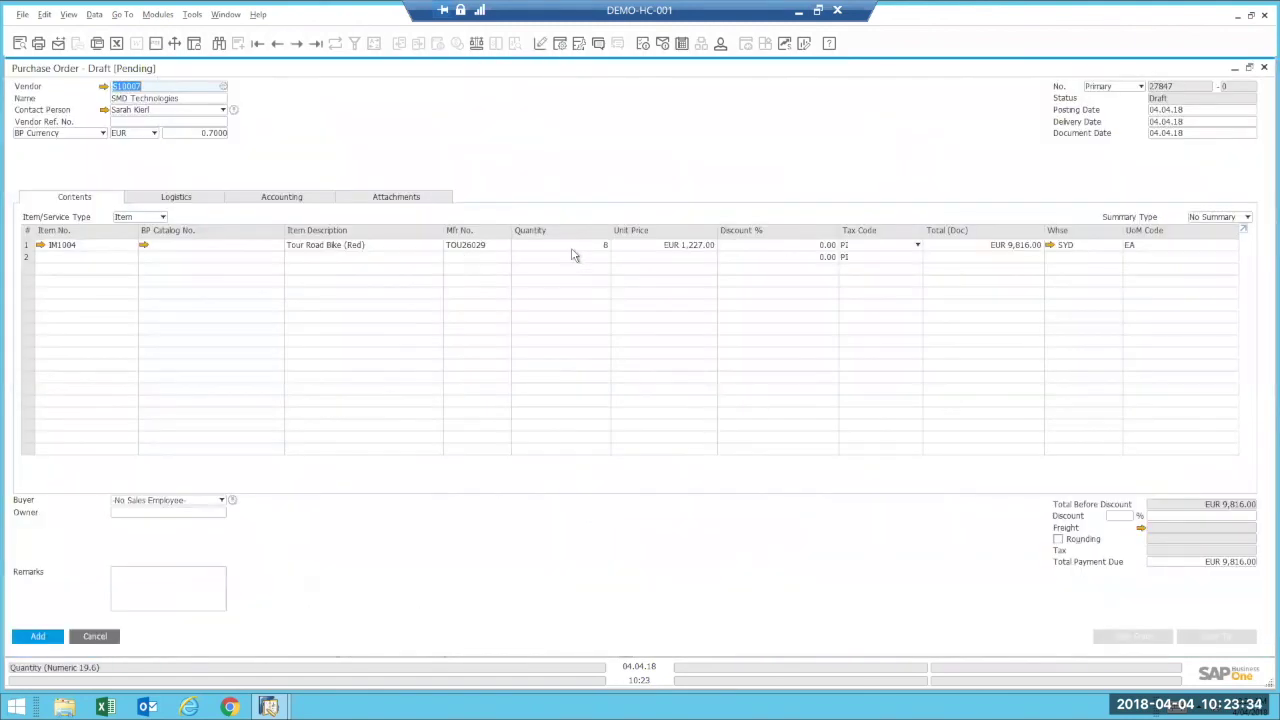
Set the Tour Road Bike quantity to 1 in the pending draft, add the purchase order and display the last order record.
{"action": "left_click", "coordinate": [582, 250]}
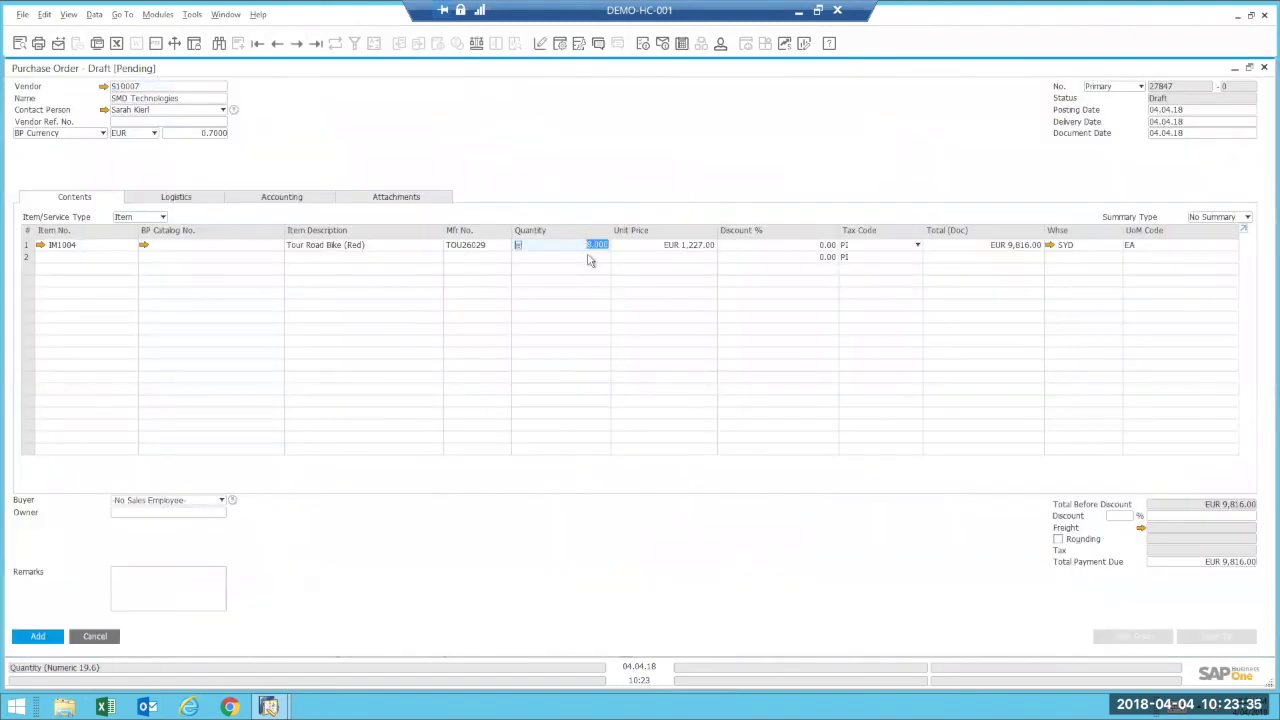
{"action": "type", "text": "1"}
{"action": "key", "text": "Tab"}
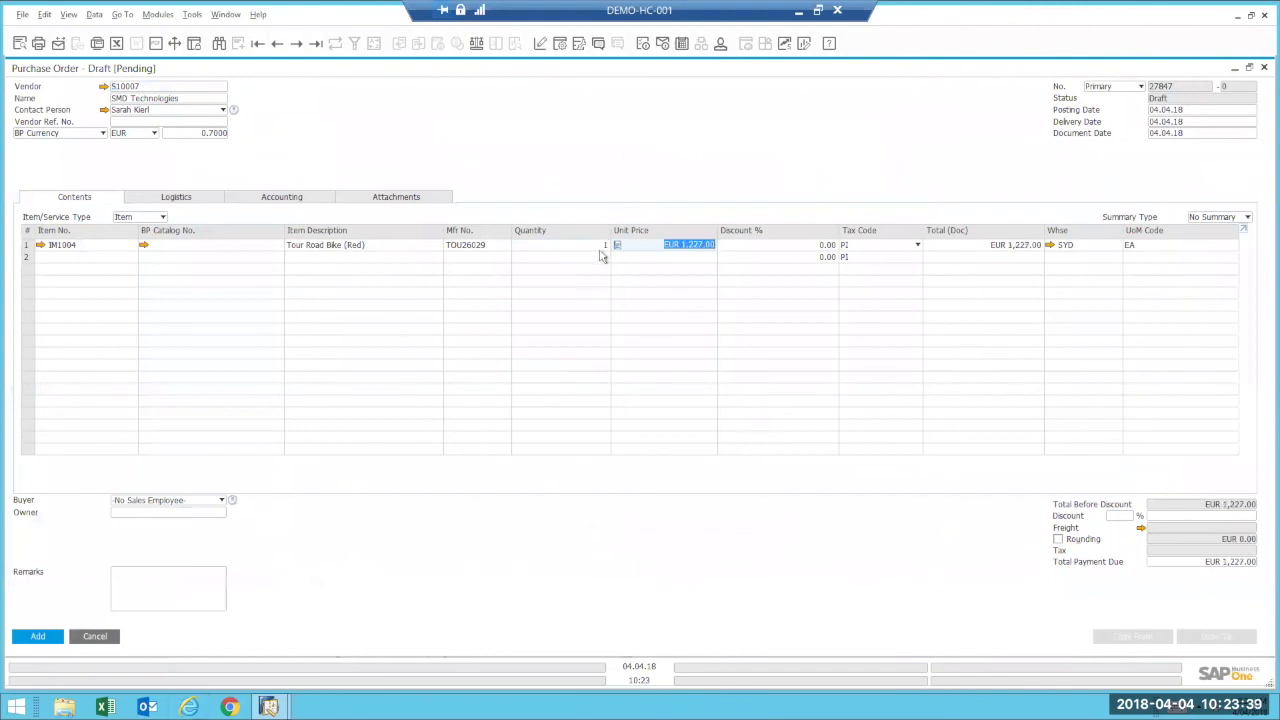
{"action": "left_click", "coordinate": [37, 637]}
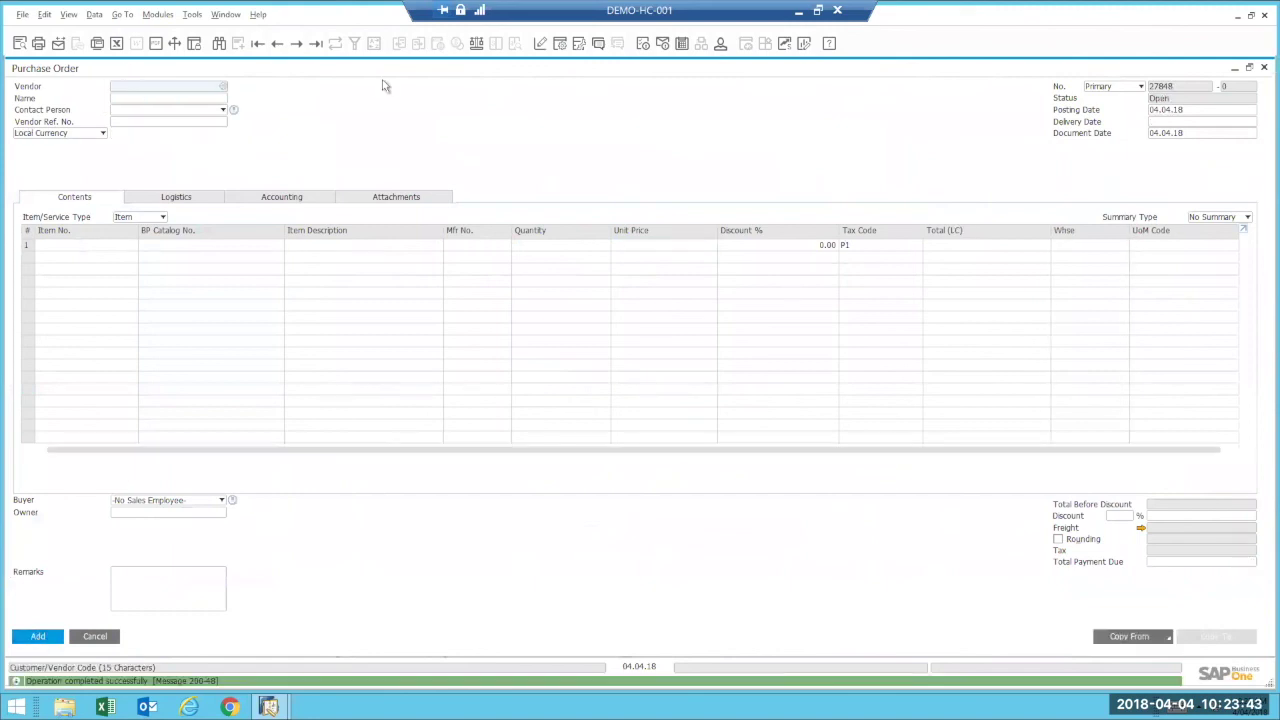
{"action": "left_click", "coordinate": [315, 44]}
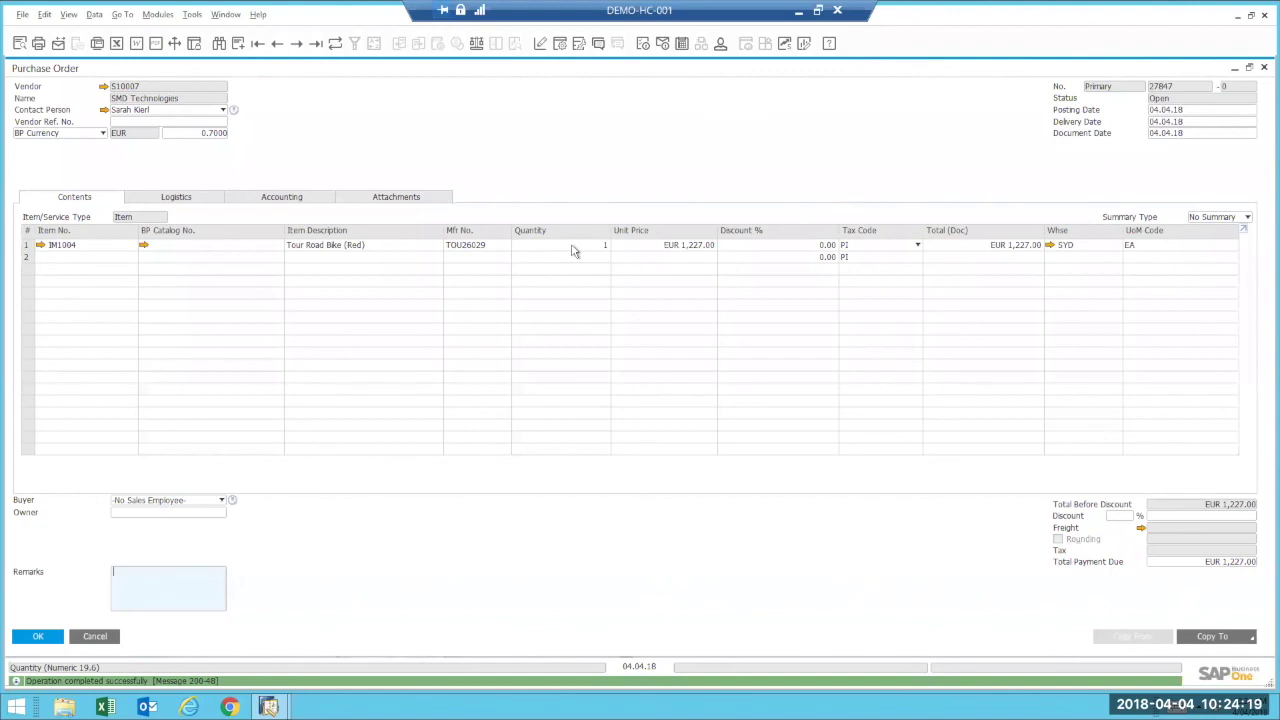
Close the purchase order and the approval report windows, and collapse the Administration module.
{"action": "left_click", "coordinate": [91, 638]}
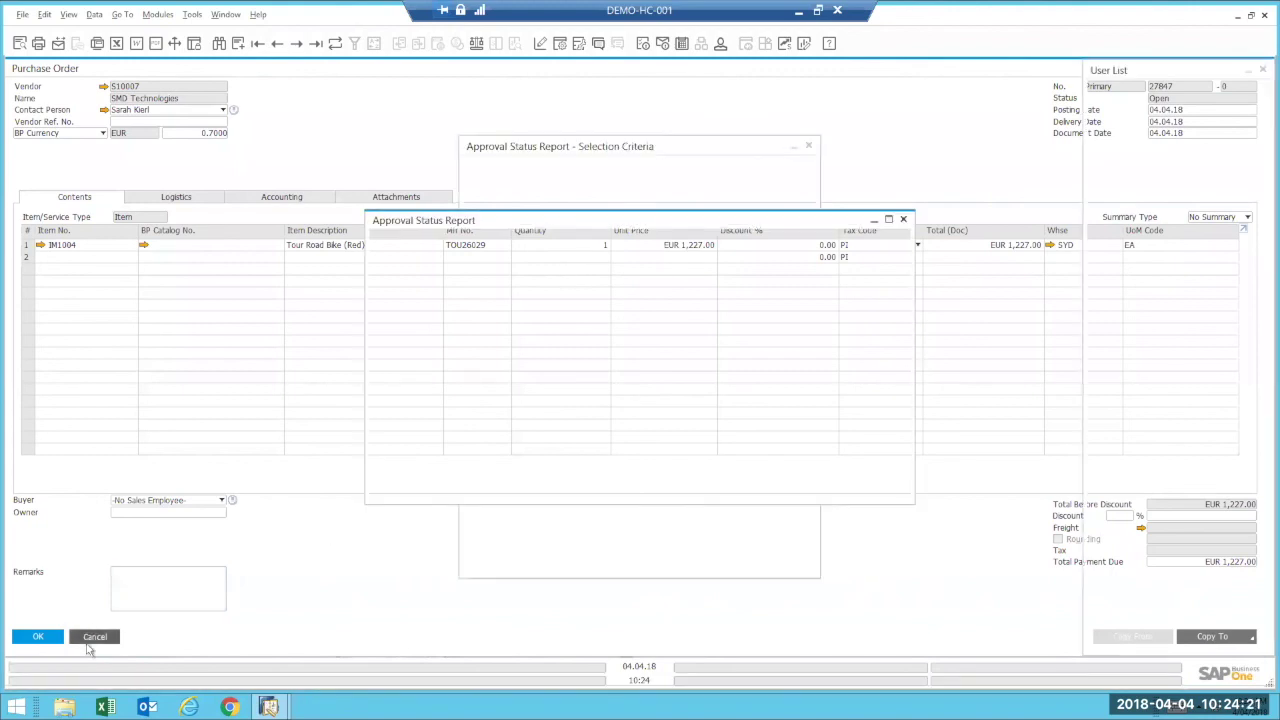
{"action": "left_click", "coordinate": [478, 486]}
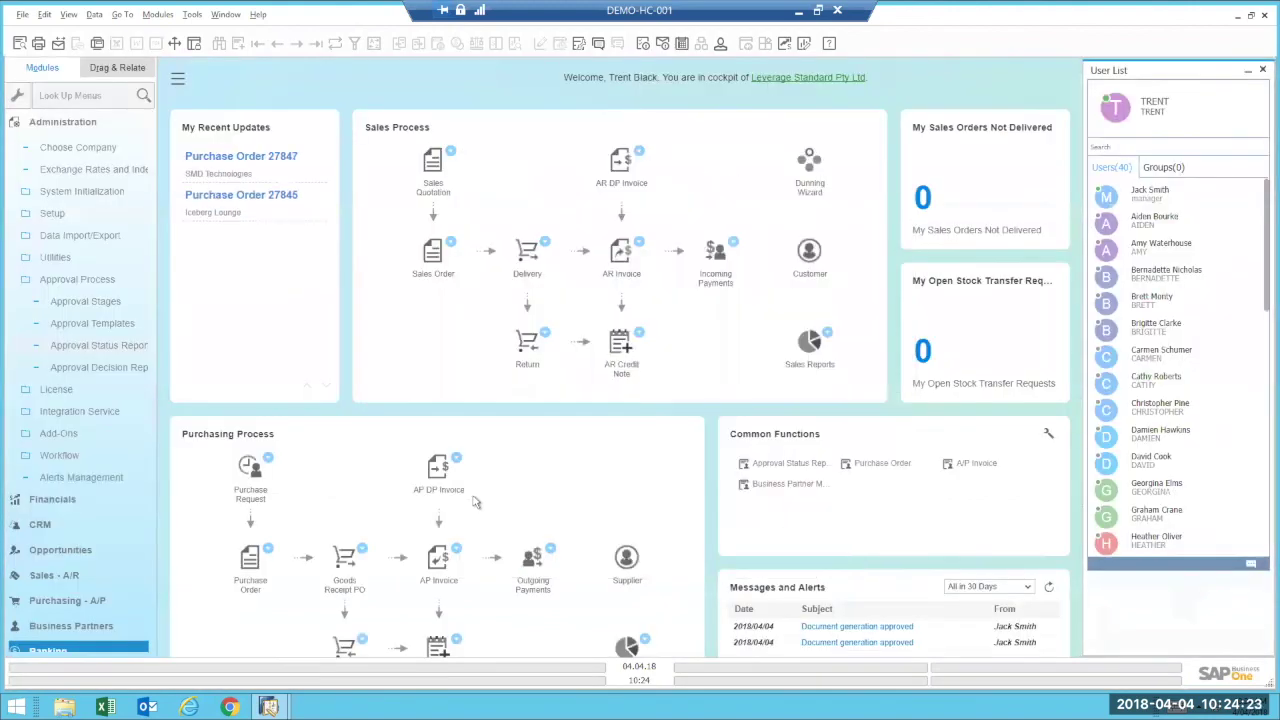
{"action": "left_click", "coordinate": [66, 123]}
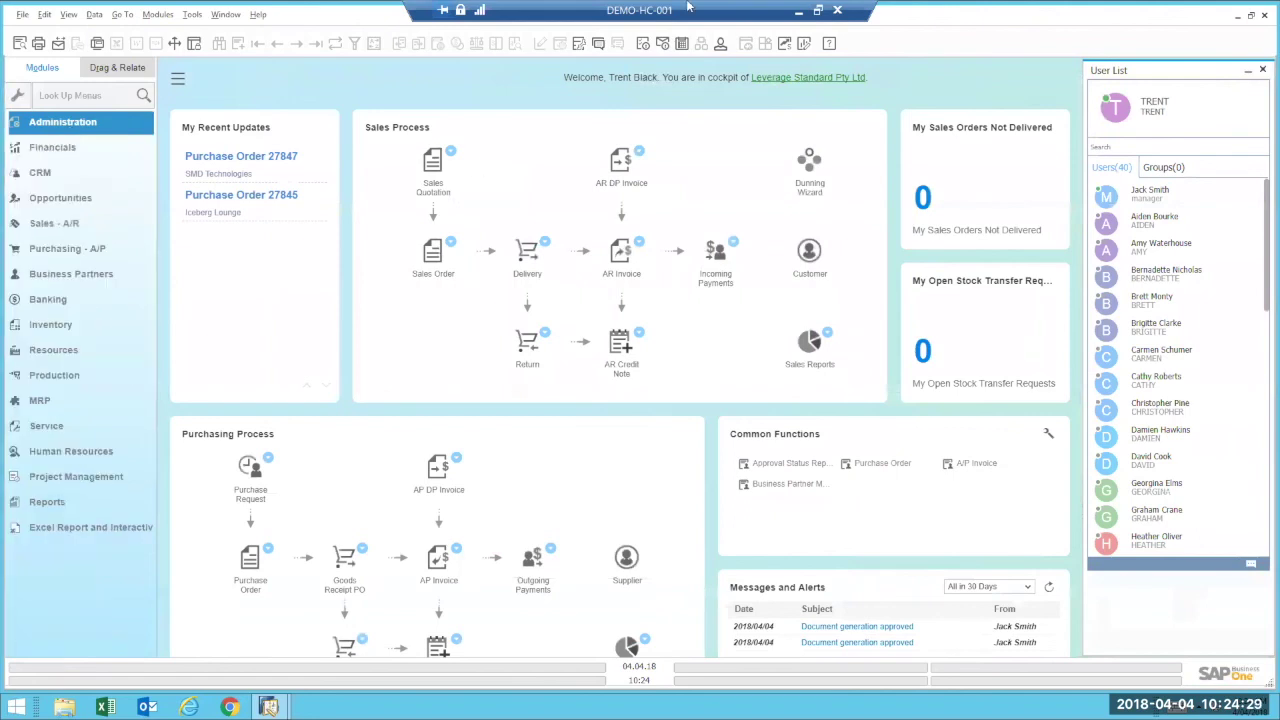
Switch to the presentation slideshow and advance to the closing thank-you slide.
{"action": "key", "text": "alt+Tab"}
{"action": "left_click", "coordinate": [614, 320]}
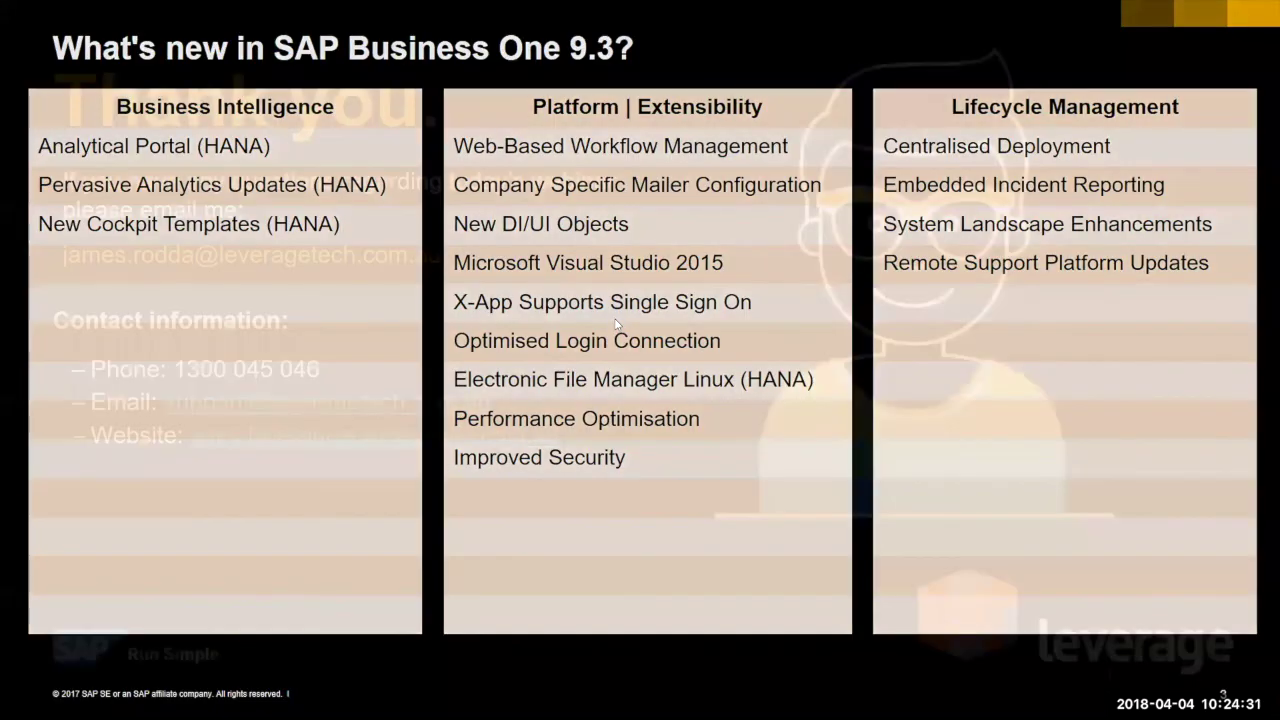